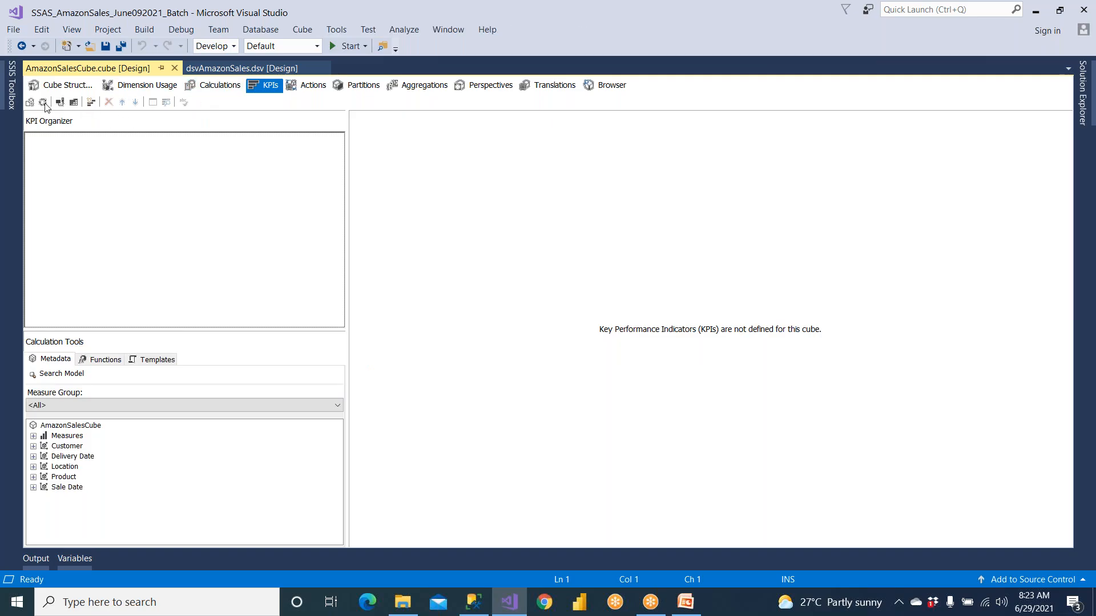
Step: Create a new KPI named CustomerKPI, keeping its associated measure group as <All>
left_click(90, 103)
key("alt+Tab")
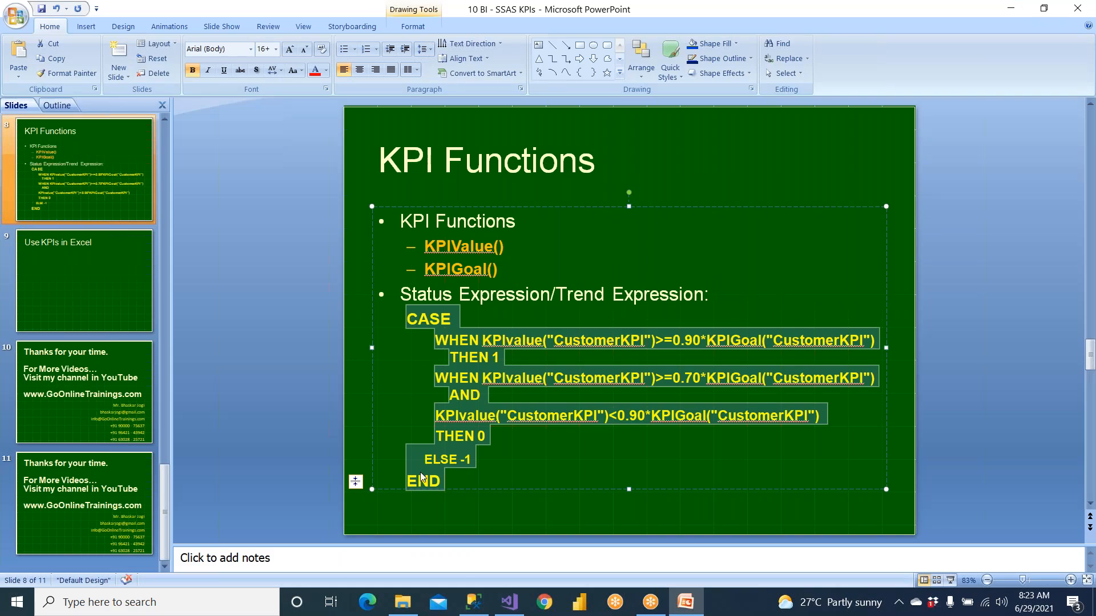
key("alt+Tab")
left_click(412, 160)
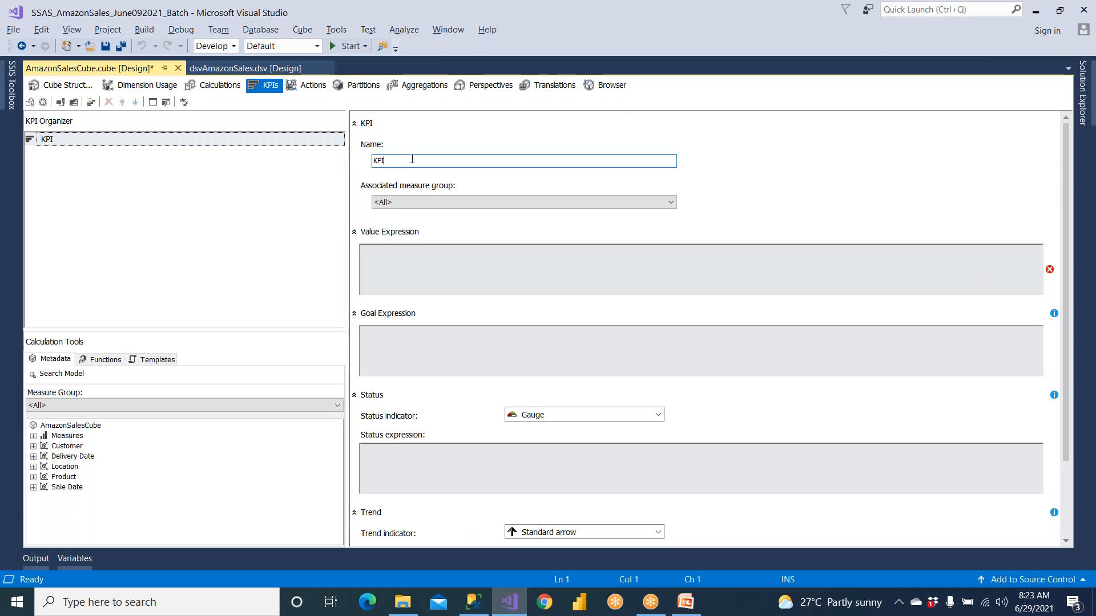
key("Home")
type("Customer")
left_click(423, 202)
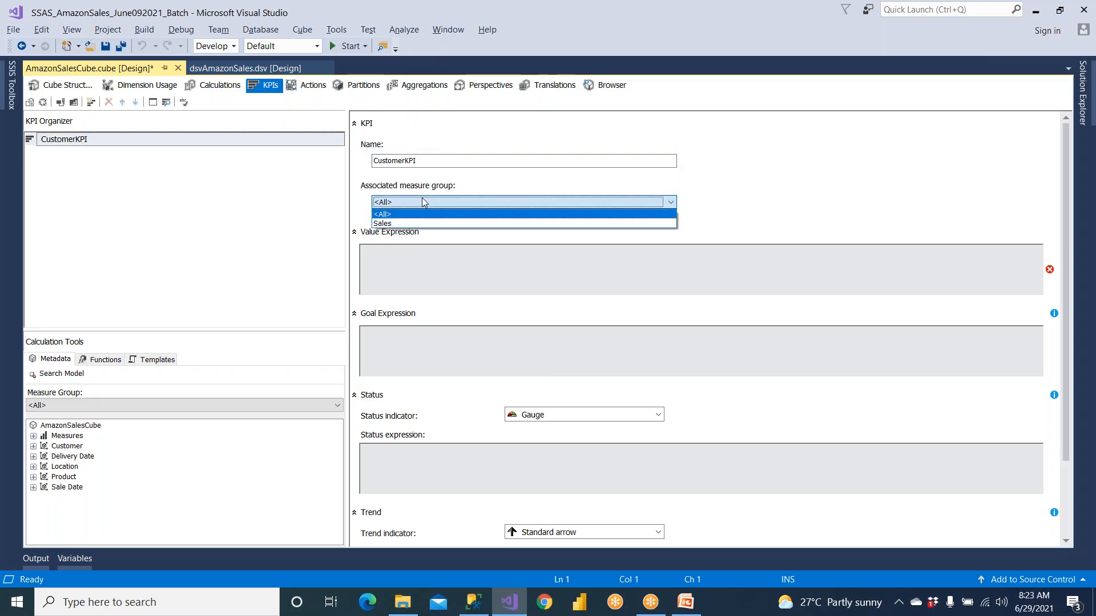
left_click(423, 202)
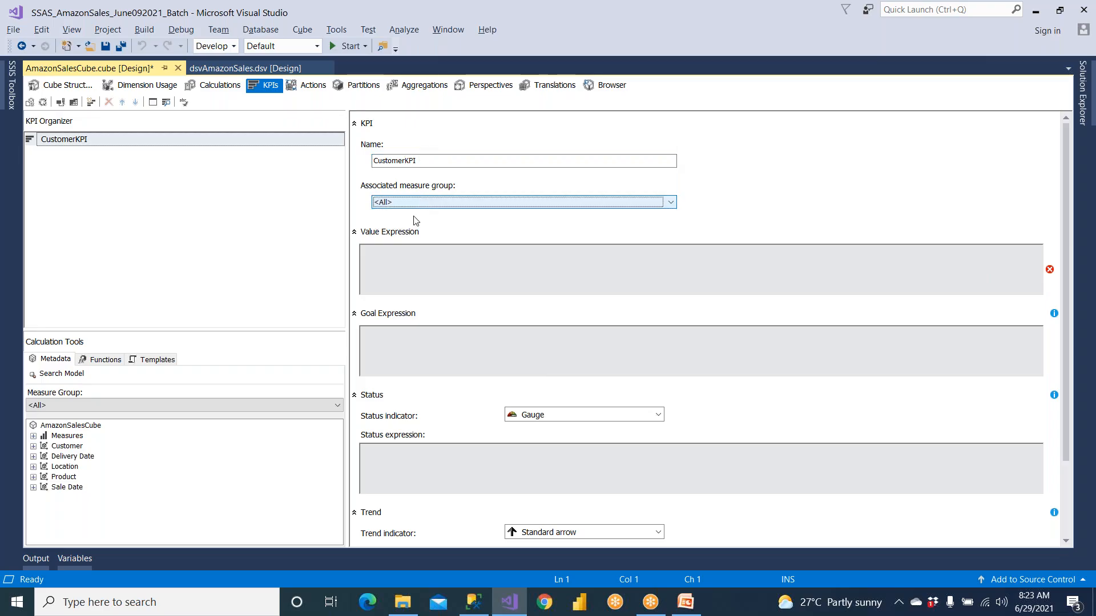
Step: Set the KPI's value expression to the Sales Amount measure from the Sales measure group
left_click(406, 252)
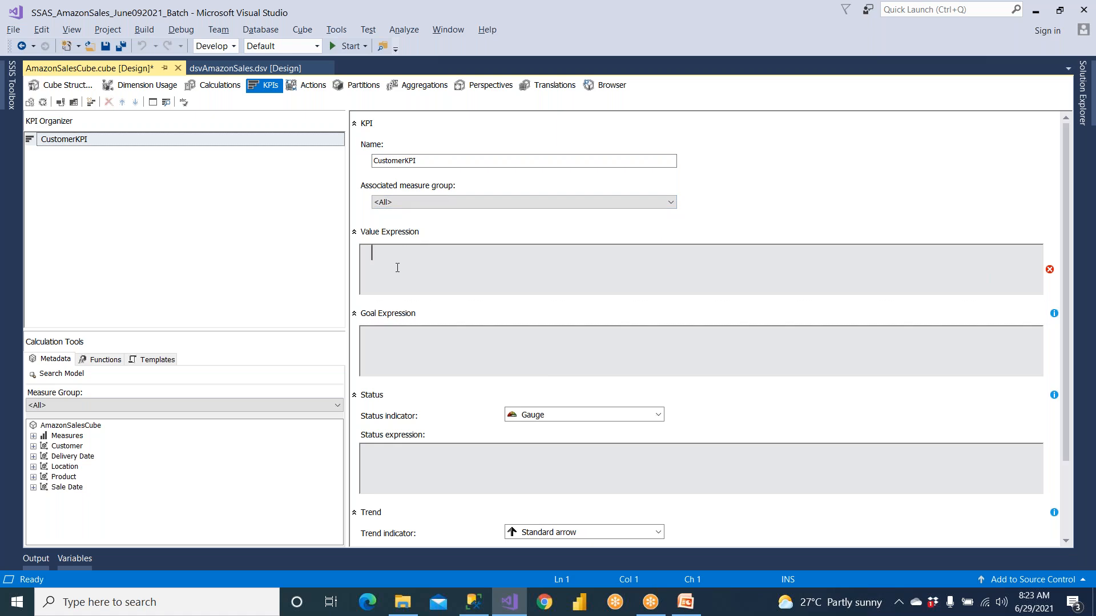
left_click(33, 436)
double_click(69, 456)
left_click_drag(96, 477, 401, 288)
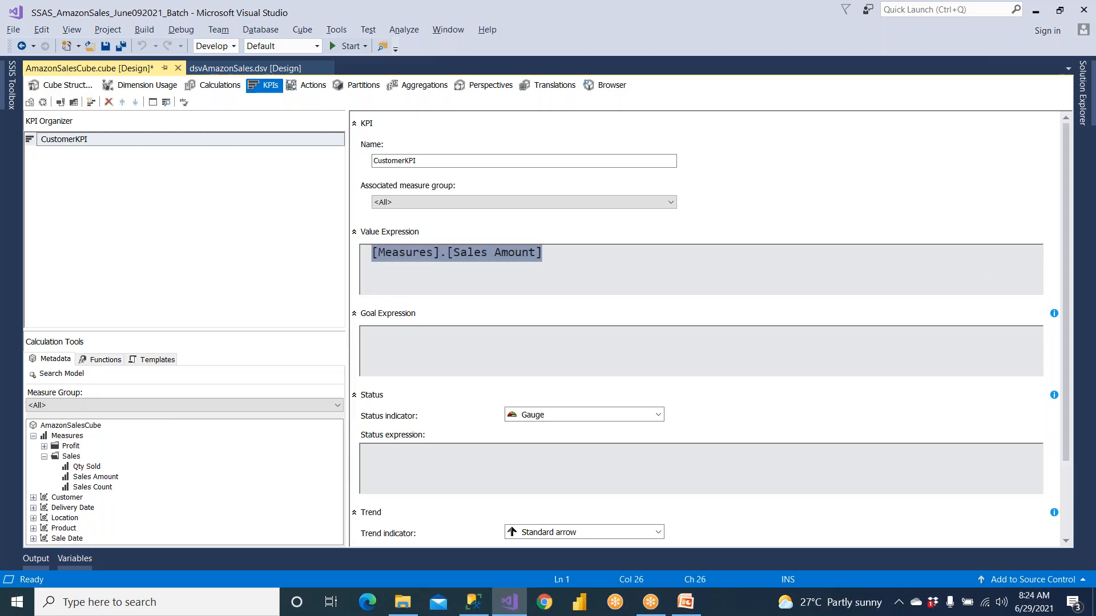
Step: Set the goal expression to 100000 and paste the copied CASE expression with the 0.90 and 0.70 goal thresholds as the status expression
left_click(395, 343)
type("10000")
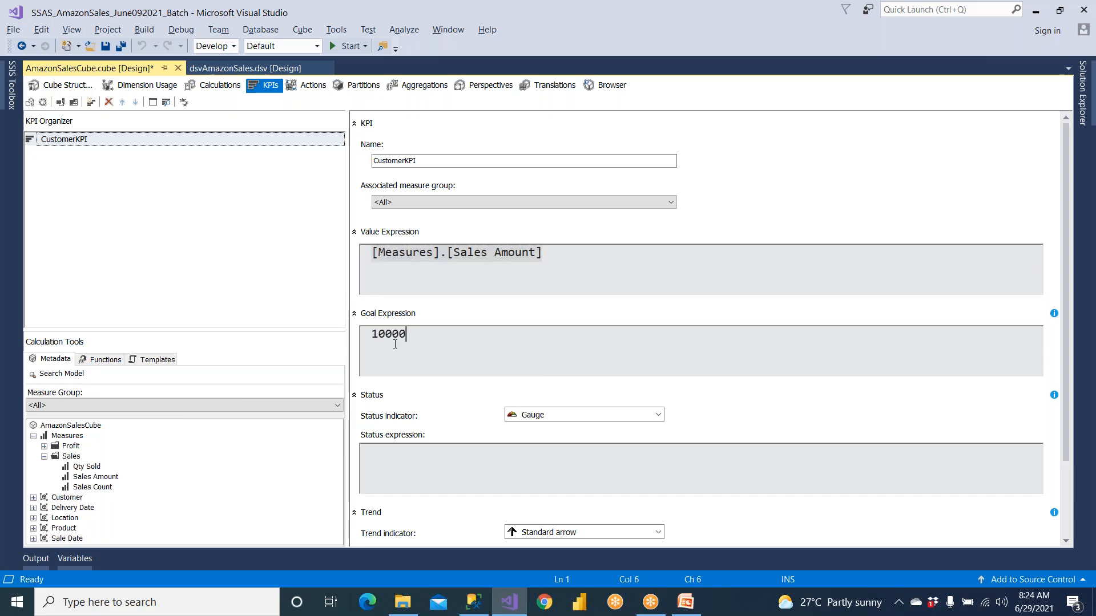
type("0")
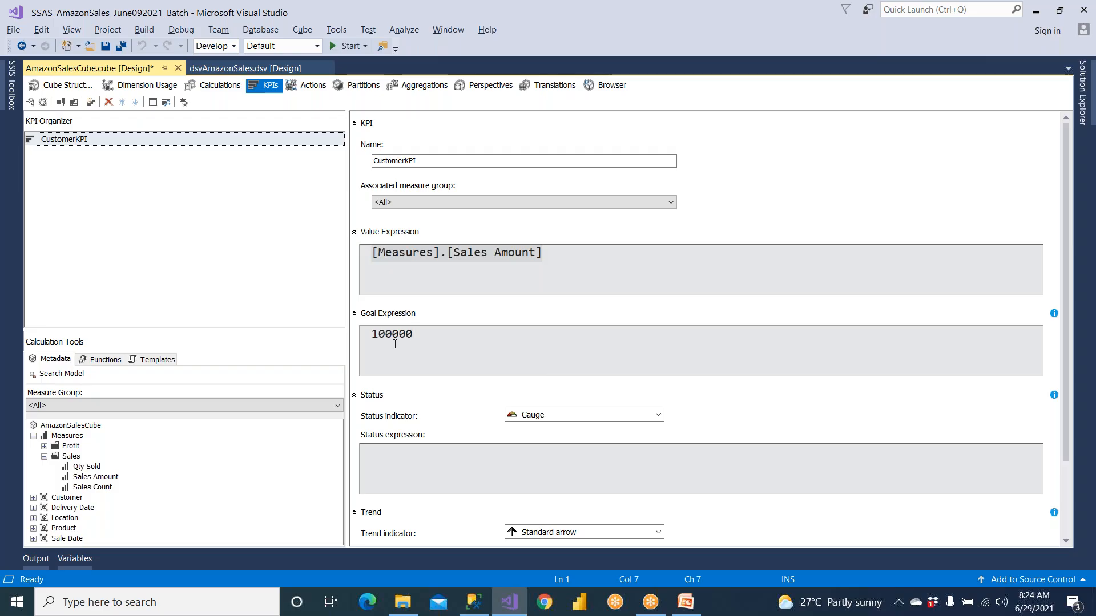
left_click(401, 463)
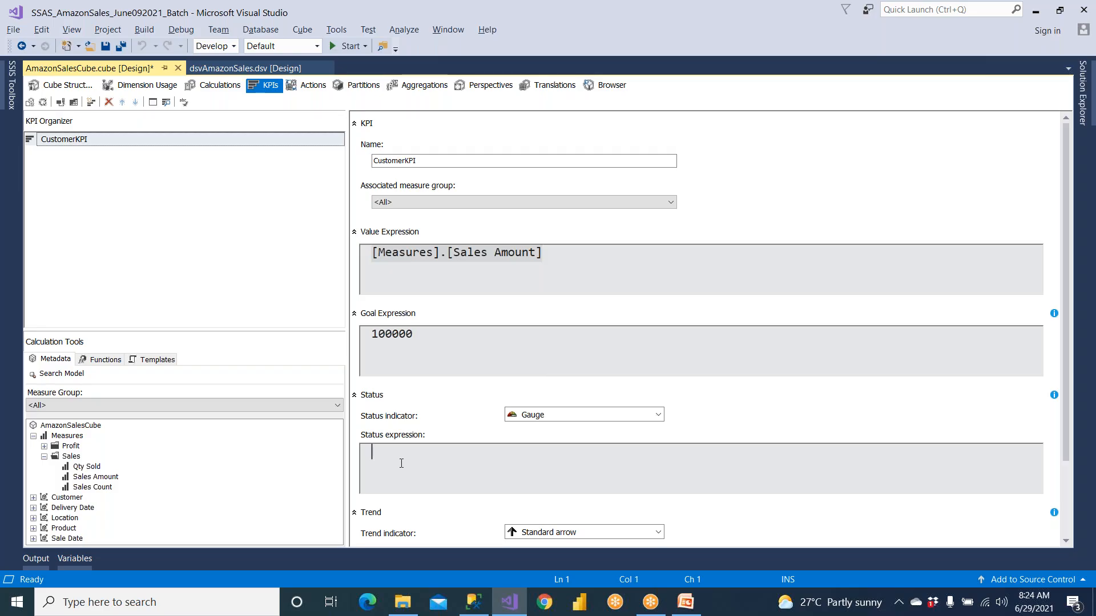
type("CASE WHEN KPIvalue(\"CustomerKPI\")>=0.90*KPIGoal(\"CustomerKPI\") THEN 1 WHEN KPIvalue(\"CustomerKPI\")>=0.70*KPIGoal(\"CustomerKPI\") AND KPIvalue(\"CustomerKPI\")<0.90*KPIGoal(\"CustomerKPI\") THEN 0     ELSE -1 END")
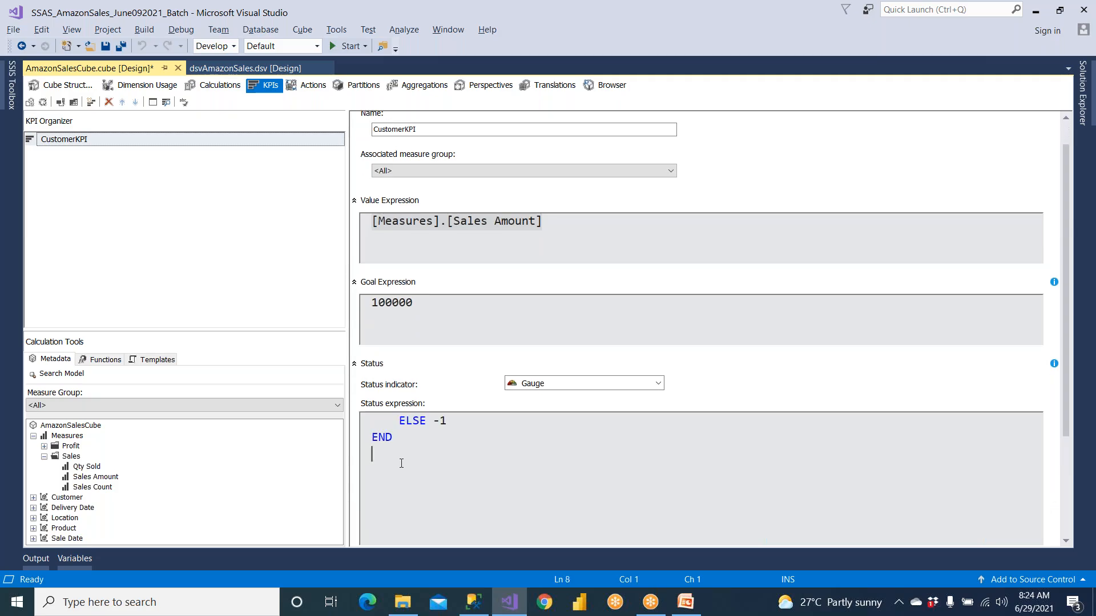
Step: Examine how the first status condition compares KPIValue with 0.90 of KPIGoal, relating both functions to the value and goal expressions
left_click_drag(406, 436, 465, 436)
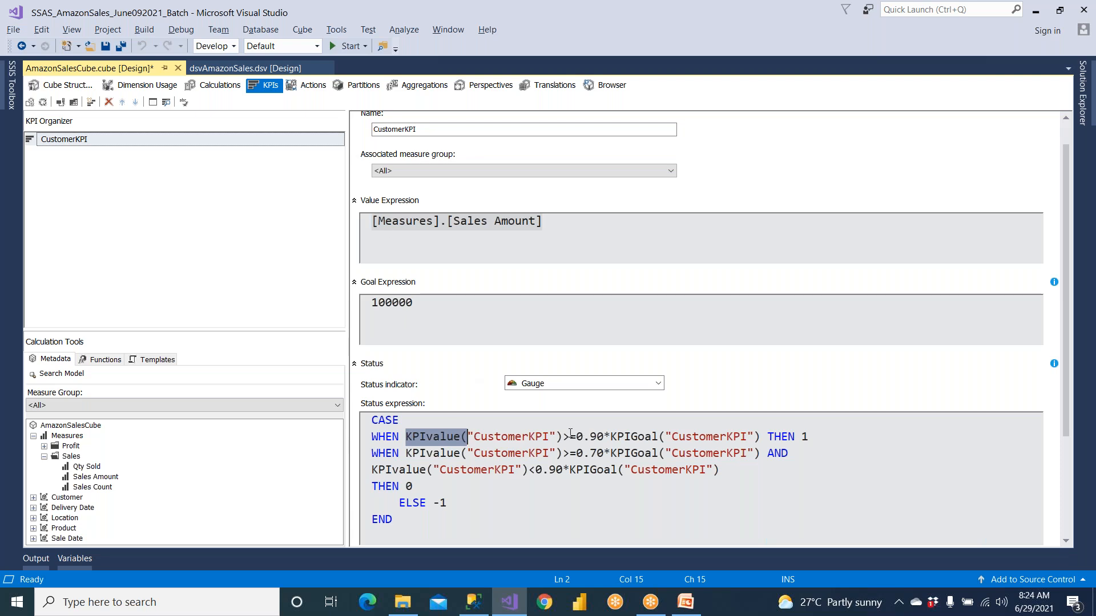
left_click(570, 437)
left_click_drag(562, 437, 604, 439)
left_click(623, 439)
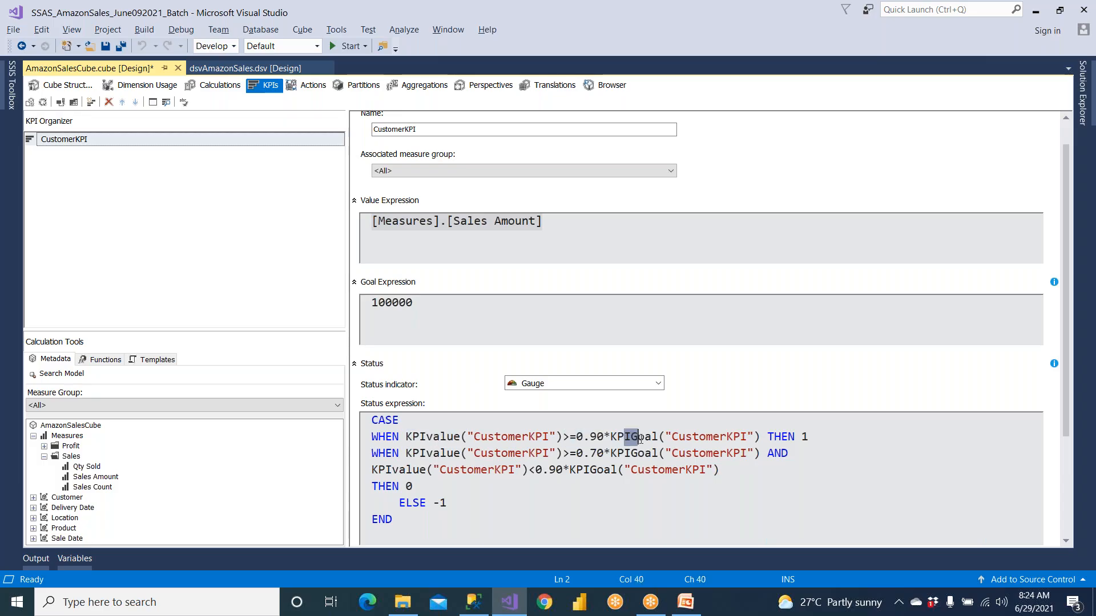
left_click_drag(413, 303, 359, 303)
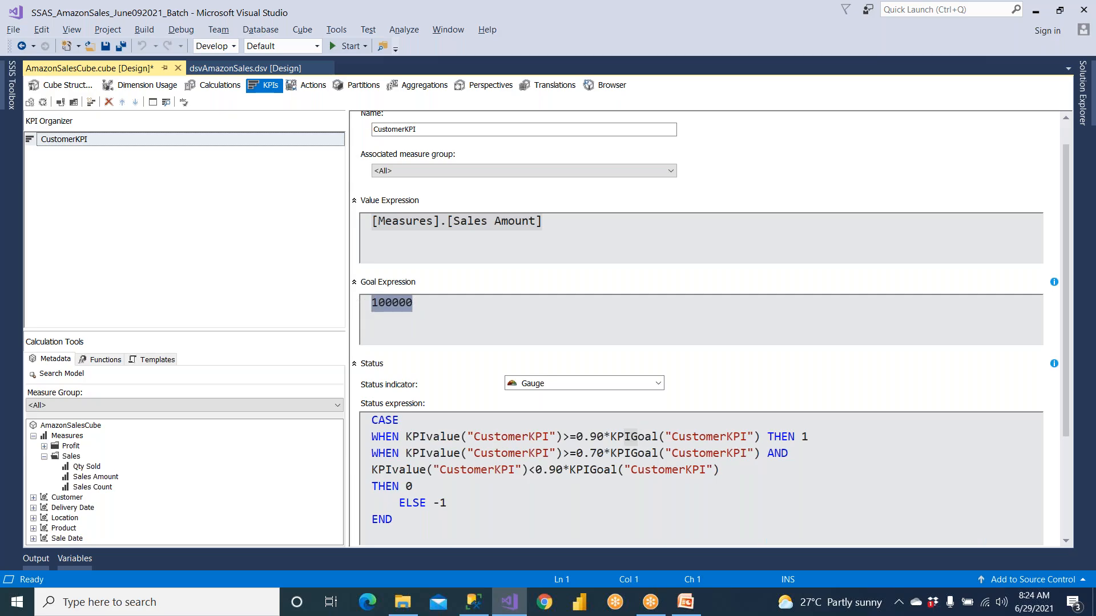
left_click(610, 437)
left_click_drag(610, 436, 659, 437)
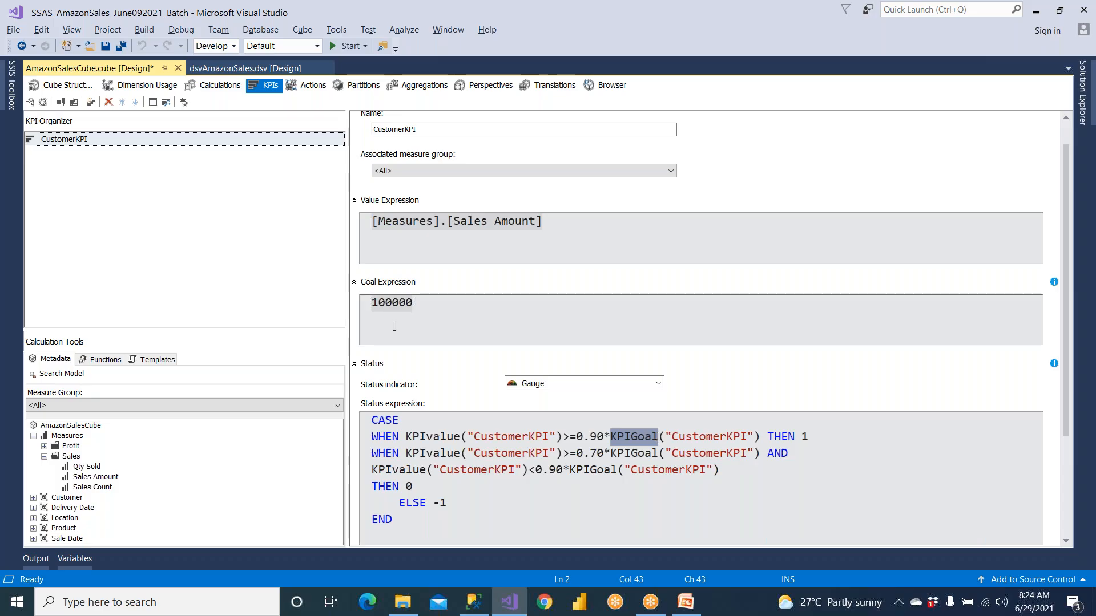
left_click(417, 310)
left_click_drag(415, 303, 363, 303)
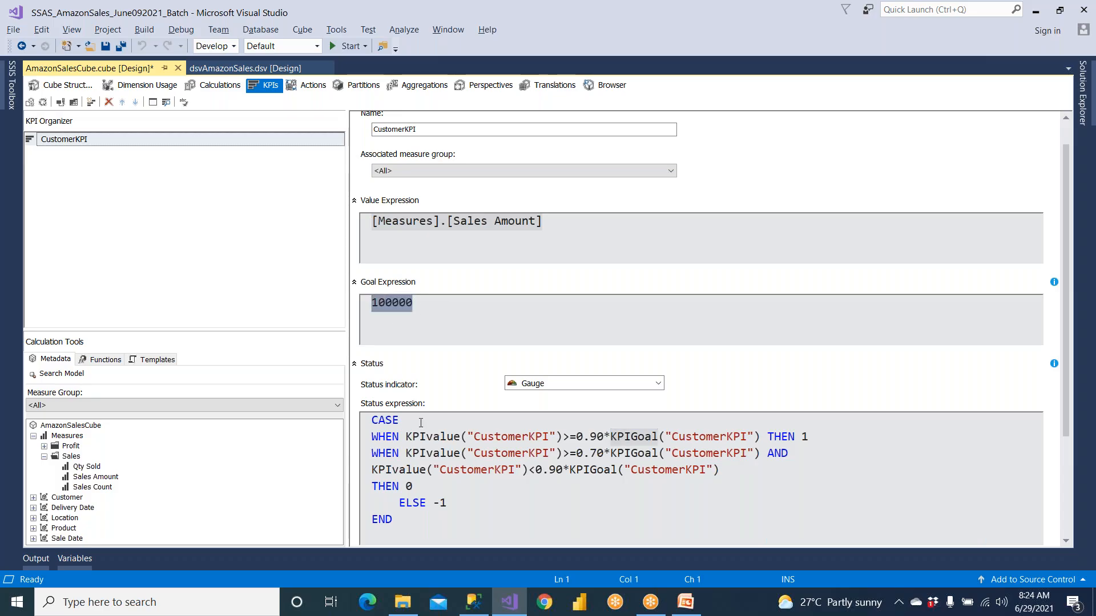
left_click_drag(406, 437, 460, 437)
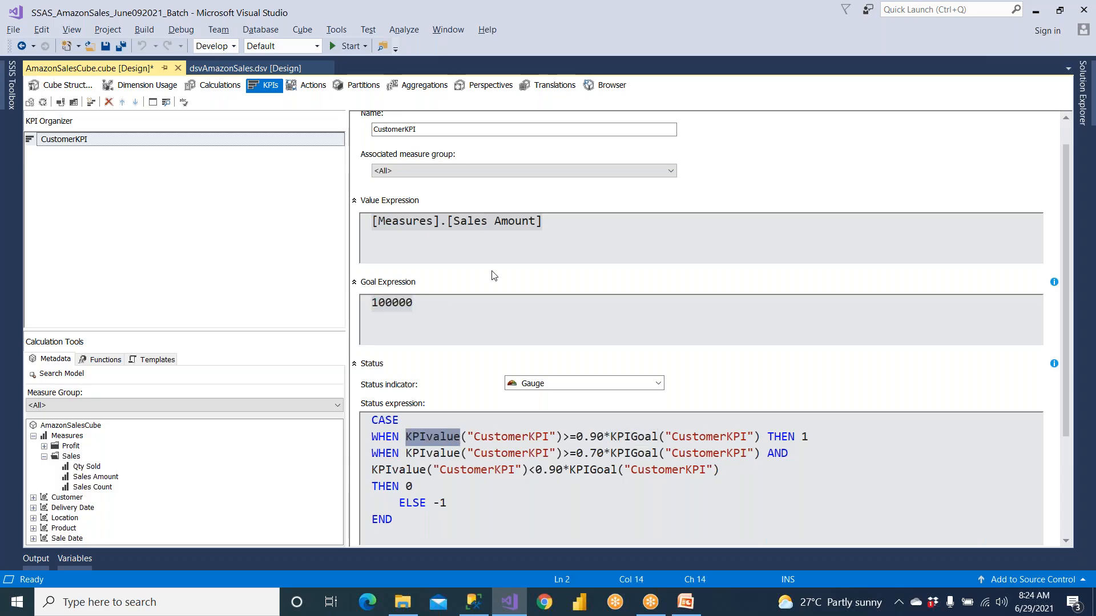
left_click_drag(541, 228, 370, 222)
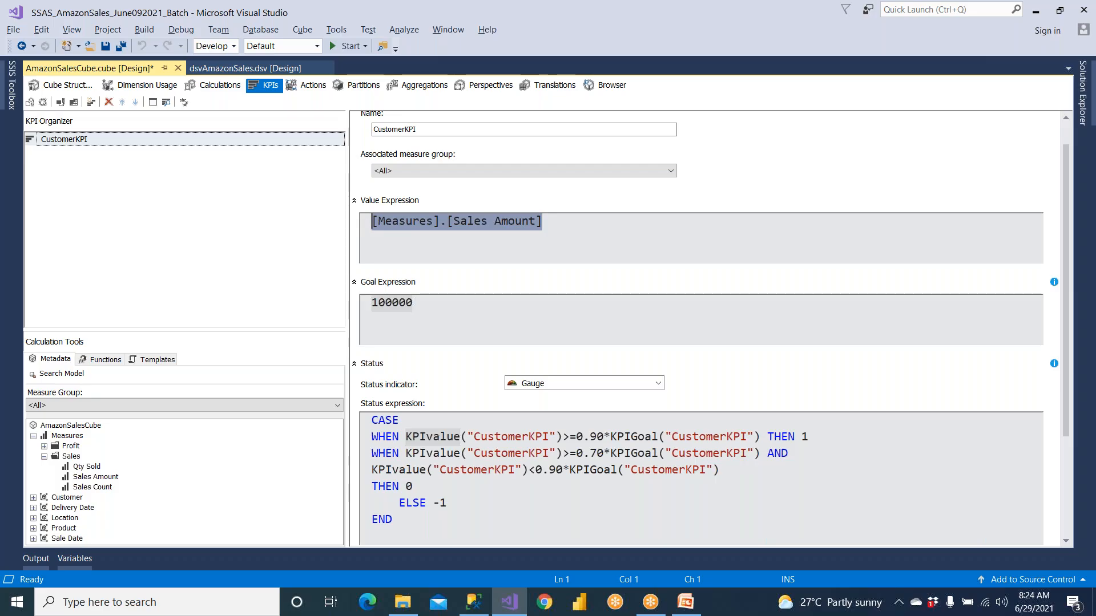
left_click_drag(562, 436, 604, 438)
left_click_drag(799, 437, 820, 436)
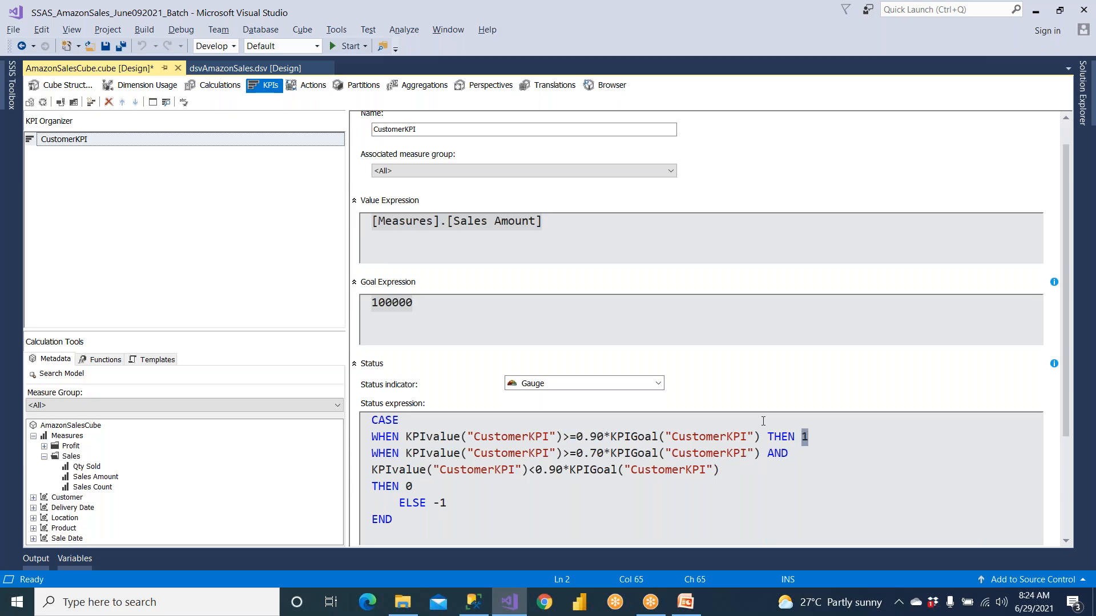
Step: Examine the 0.70 and 0.90 thresholds in the status expression and the 1, 0 and -1 results they return
left_click_drag(571, 453, 598, 453)
left_click(543, 483)
left_click(558, 470)
double_click(424, 483)
left_click_drag(397, 503, 448, 503)
left_click(533, 513)
left_click_drag(592, 440, 620, 440)
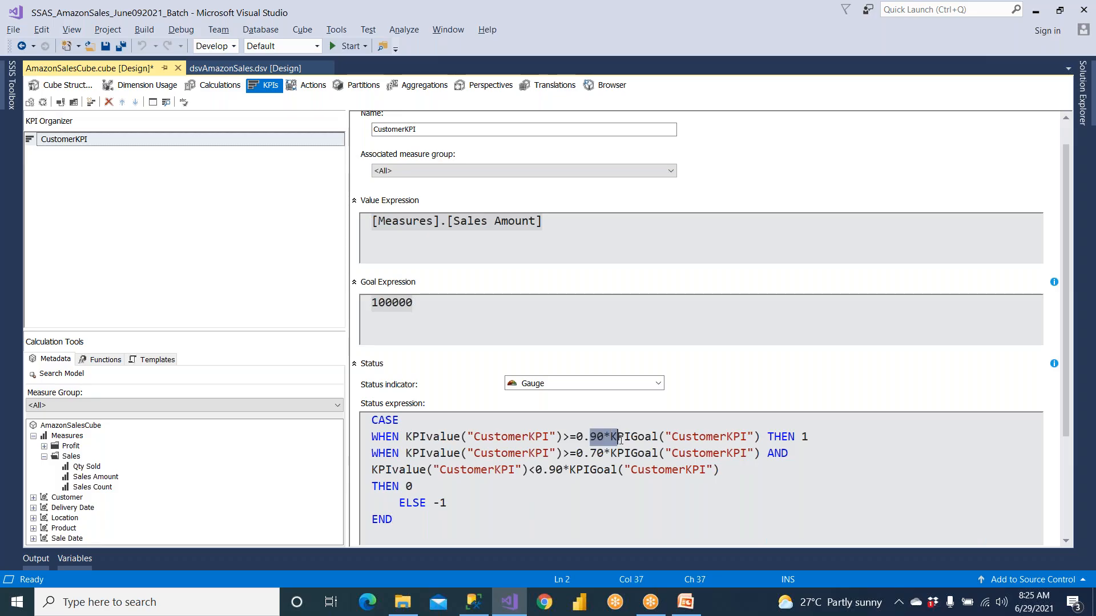
left_click_drag(800, 438, 809, 437)
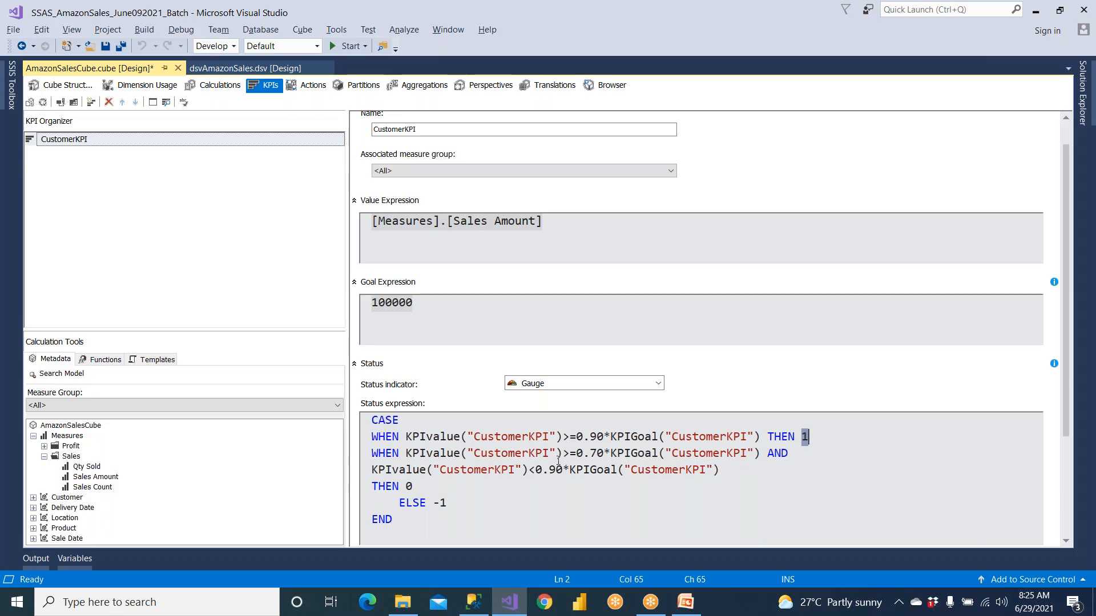
left_click_drag(575, 453, 610, 453)
left_click_drag(535, 470, 569, 470)
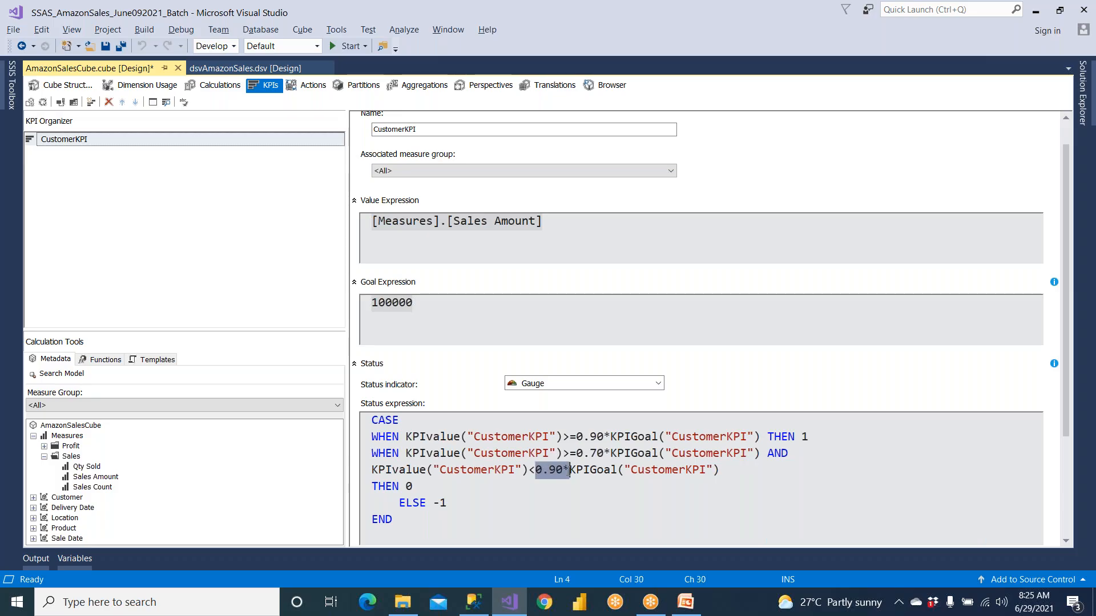
left_click_drag(400, 486, 488, 508)
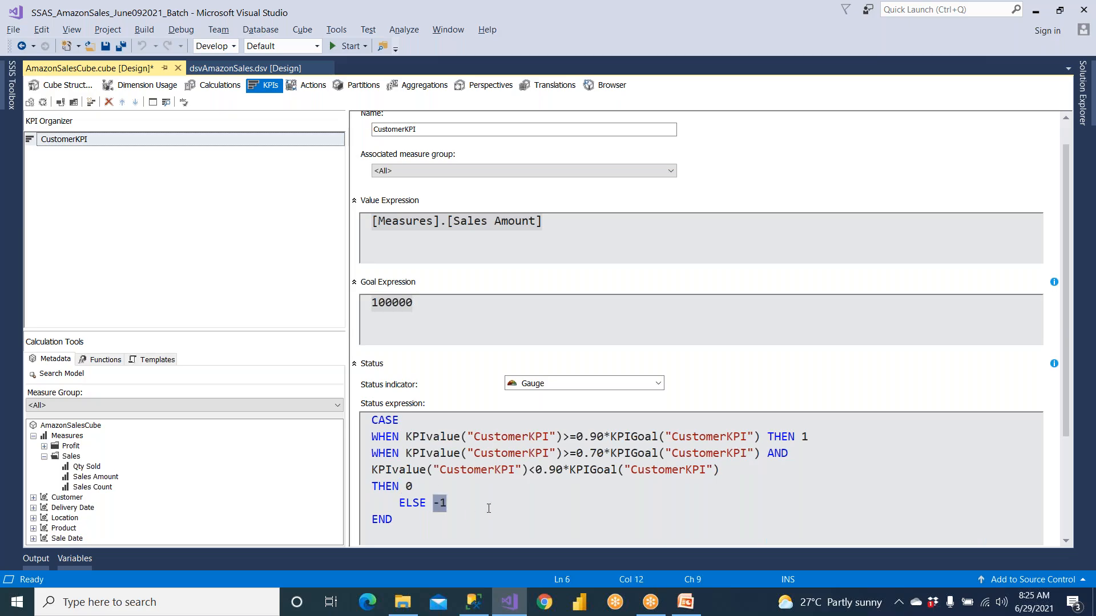
Step: Review the whole status expression and trace its KPIValue and KPIGoal calls back to the Sales Amount measure and the goal
left_click(399, 443)
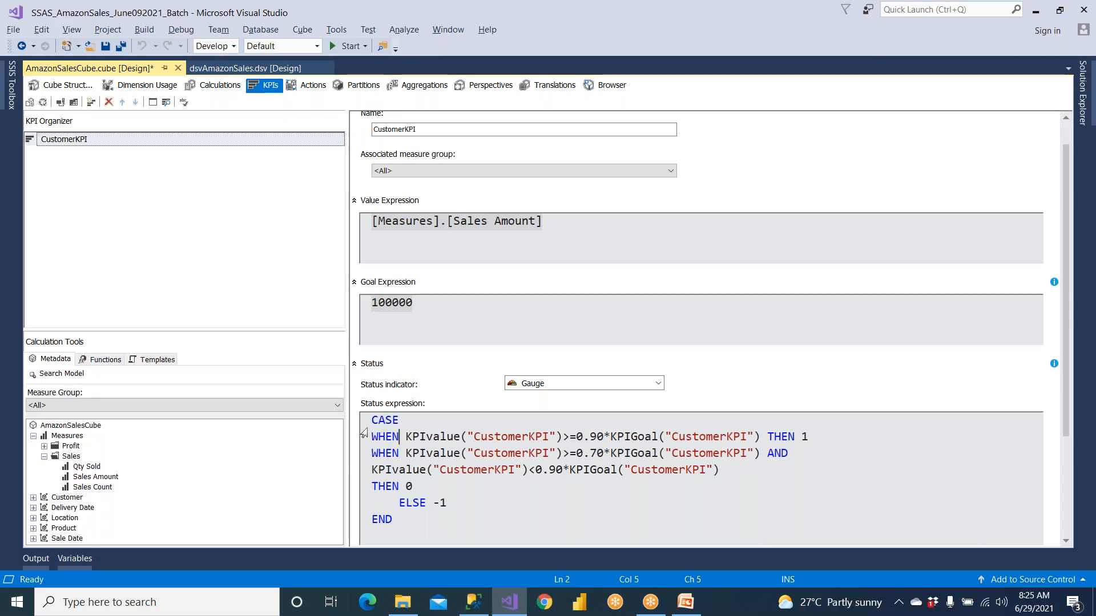
left_click_drag(364, 422, 374, 531)
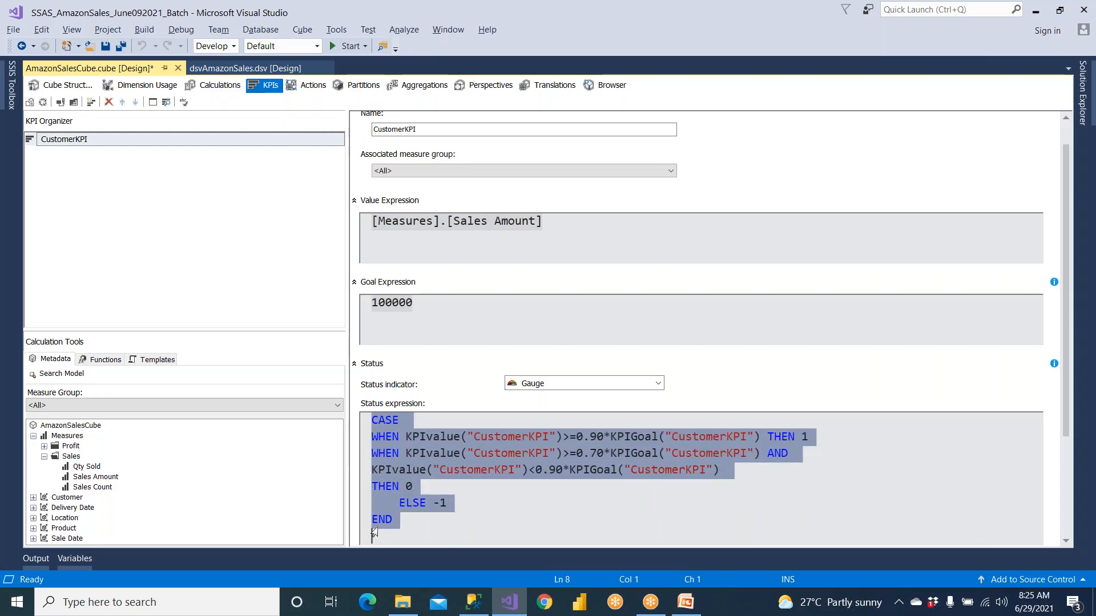
left_click(526, 520)
left_click_drag(404, 438, 468, 437)
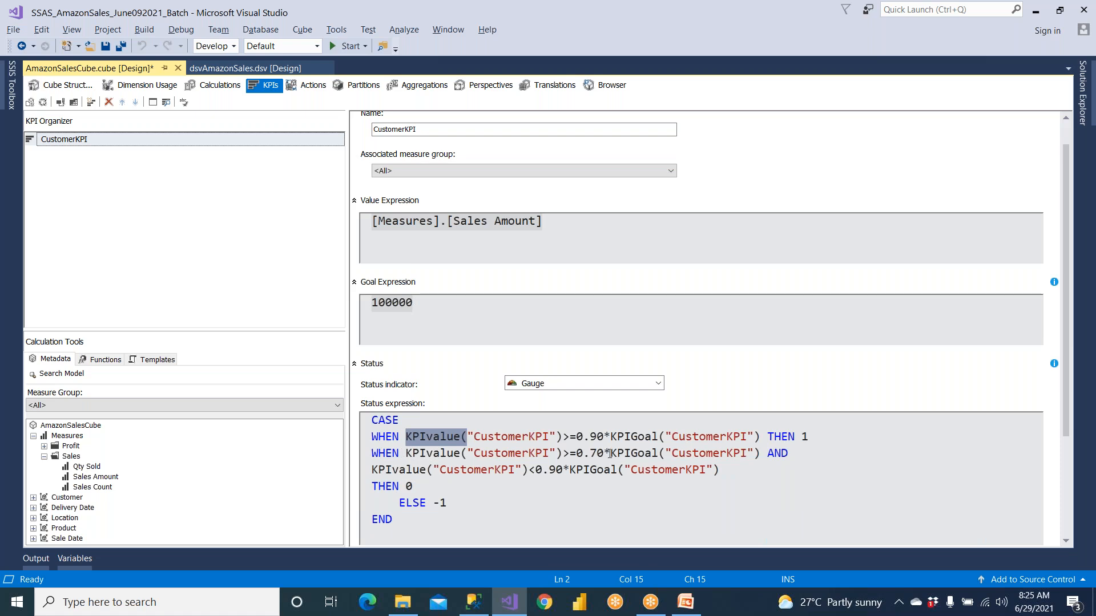
left_click_drag(610, 453, 660, 454)
left_click_drag(399, 436, 460, 437)
left_click(522, 233)
left_click_drag(542, 223, 368, 225)
left_click(430, 302)
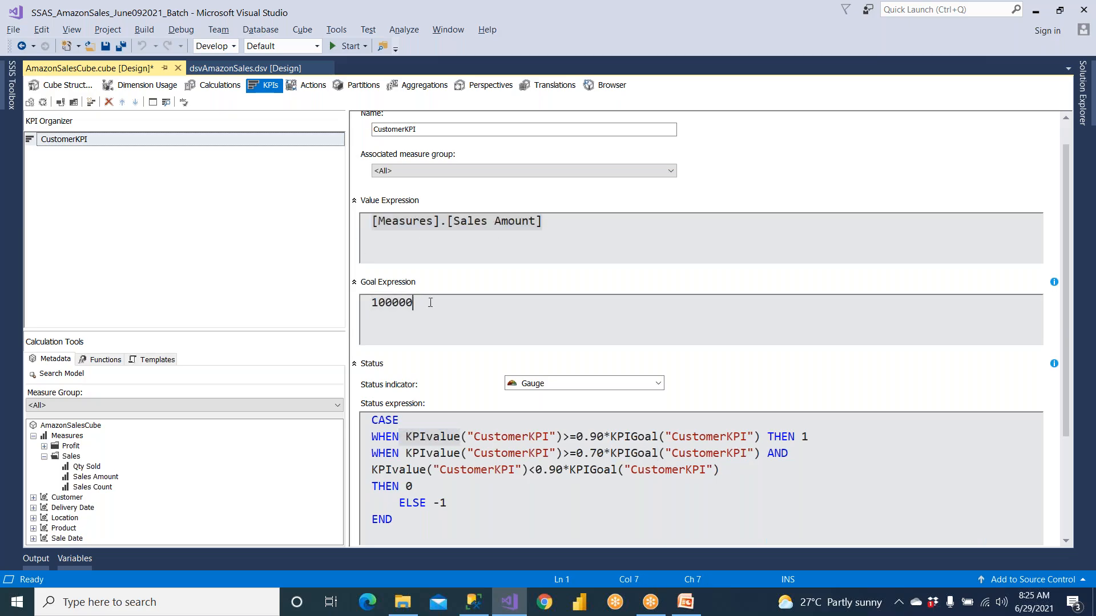
left_click_drag(431, 303, 356, 299)
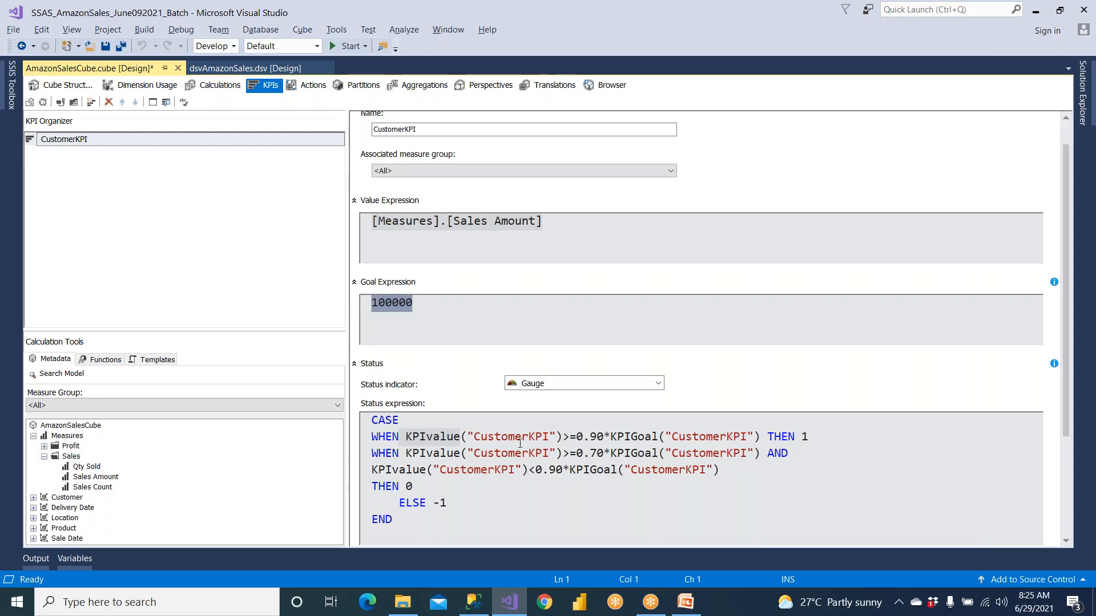
left_click_drag(570, 436, 605, 436)
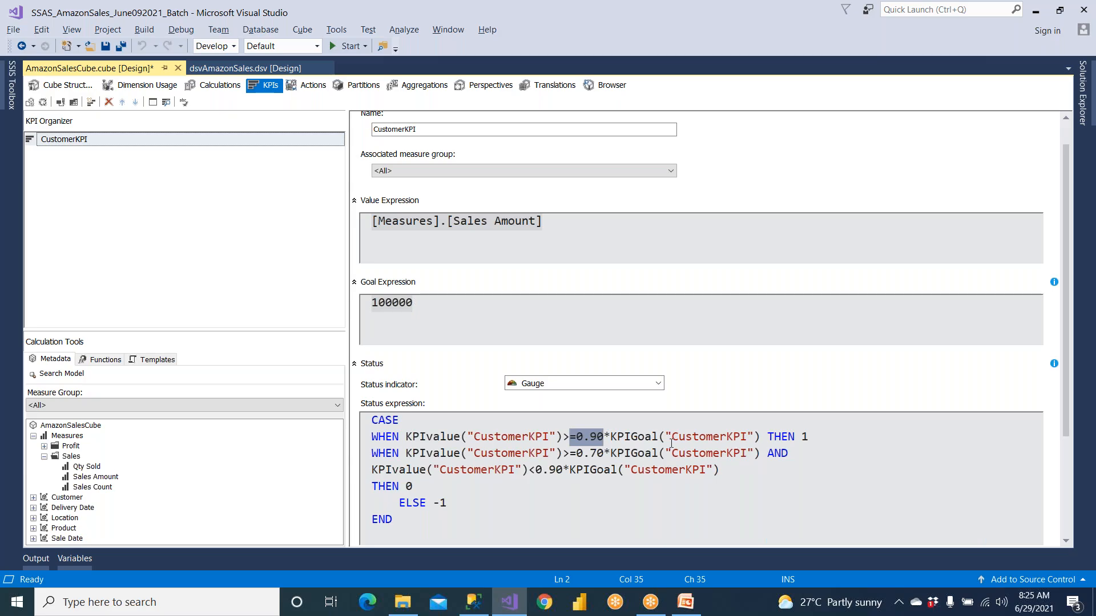
left_click_drag(671, 443, 677, 442)
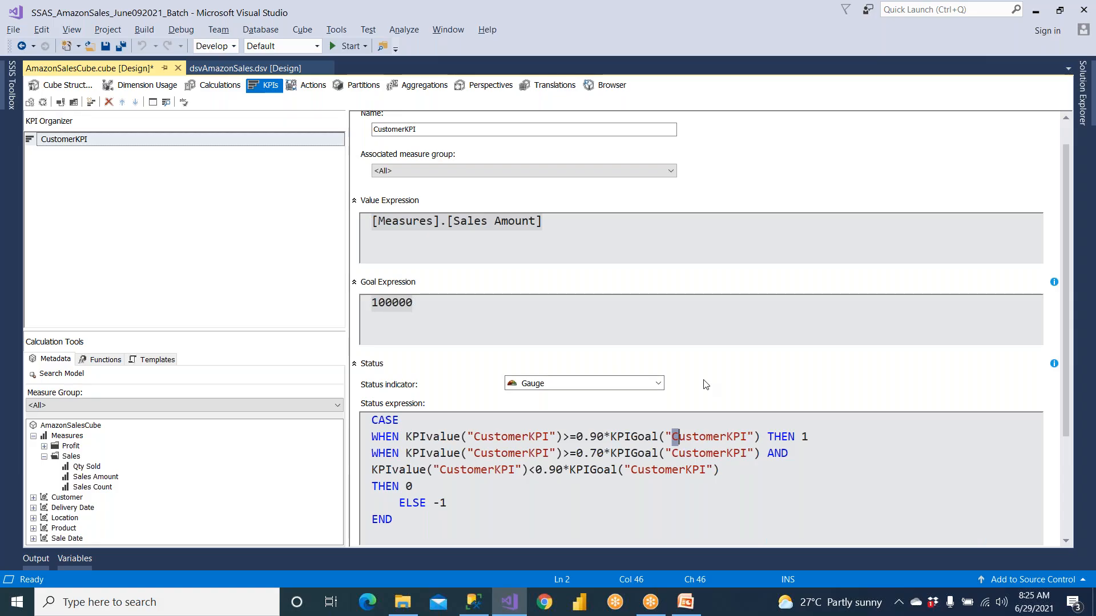
Step: Set the KPI's status indicator to Shapes
left_click(657, 384)
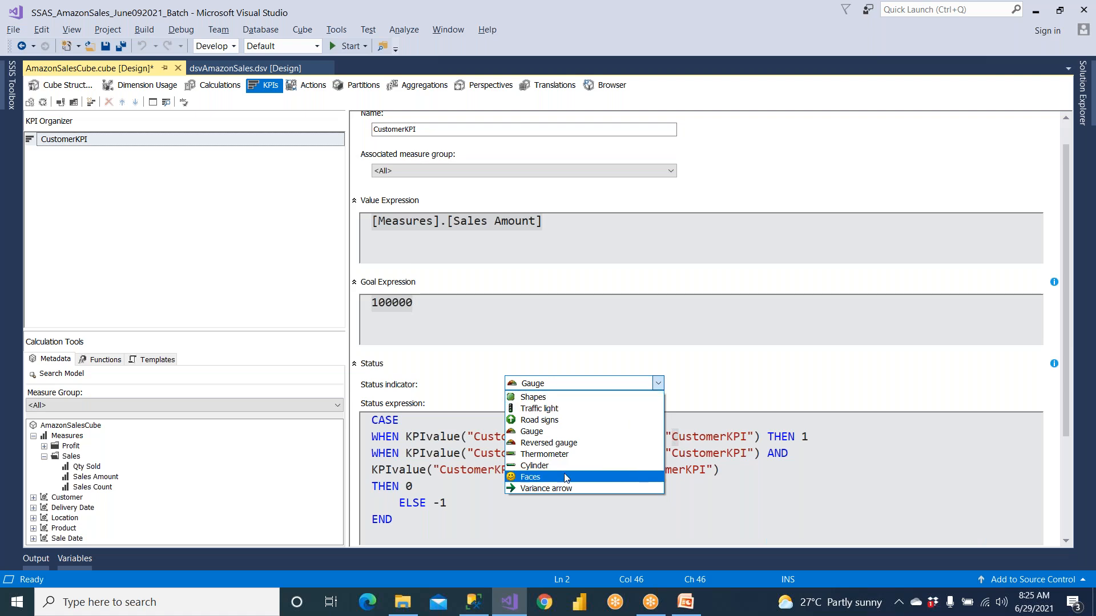
left_click(563, 401)
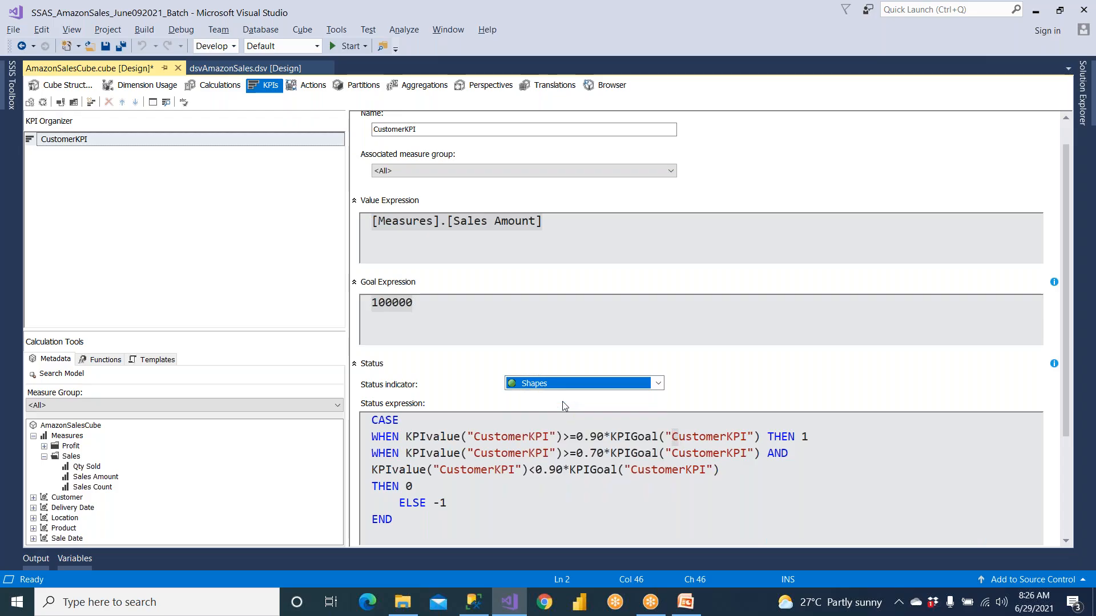
left_click(711, 372)
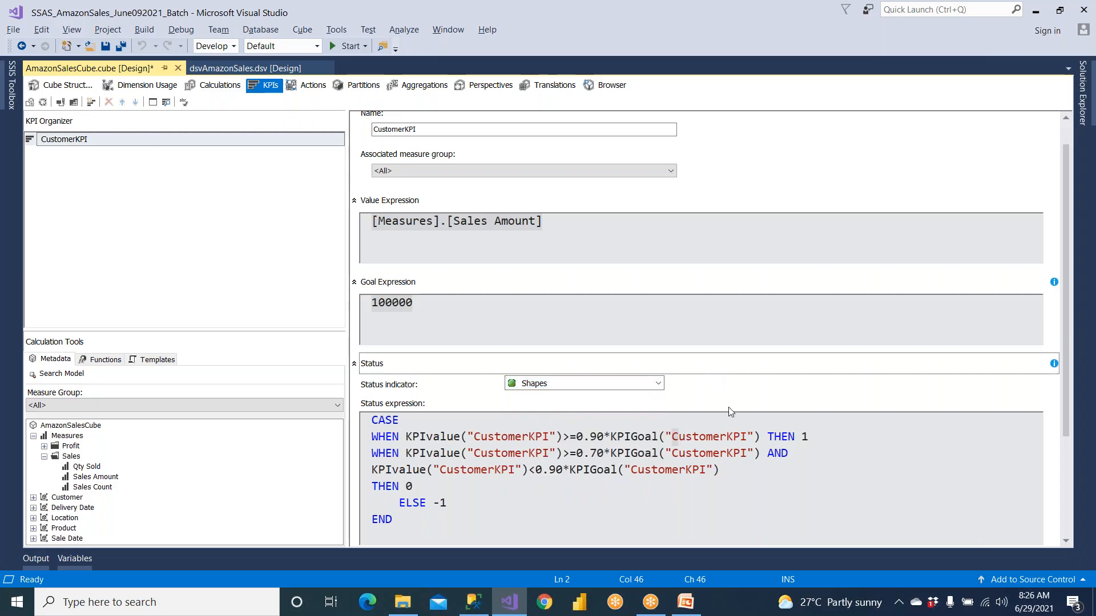
double_click(805, 437)
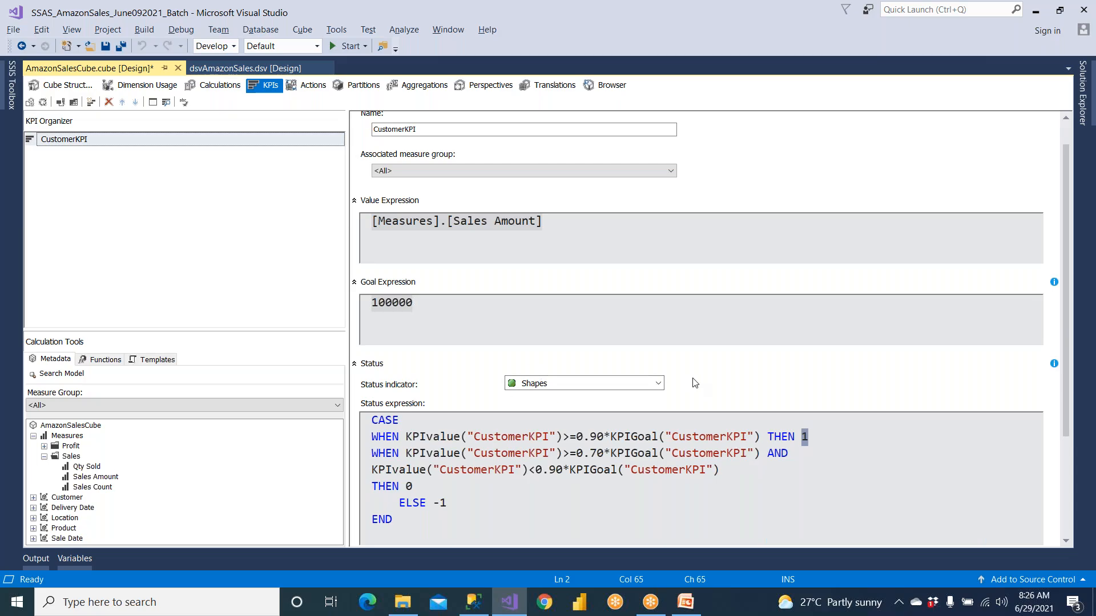
scroll(694, 382, "down", 4)
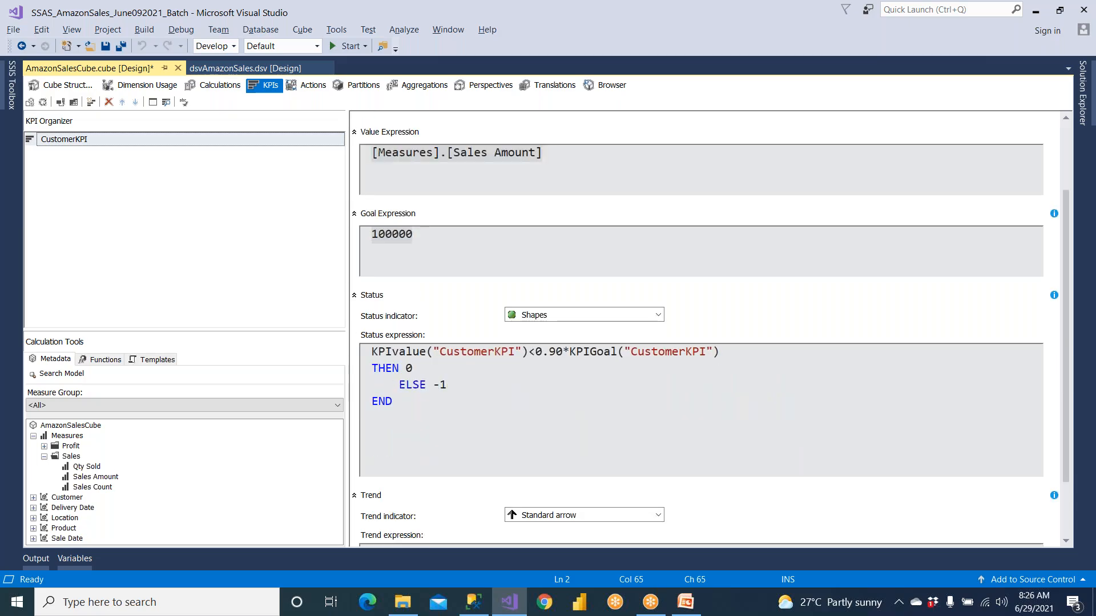
Step: Fill the trend expression with the same CASE logic as the status expression, using 0.90 and 0.70 thresholds and results 1, 0 and -1
left_click(1065, 540)
left_click(1070, 539)
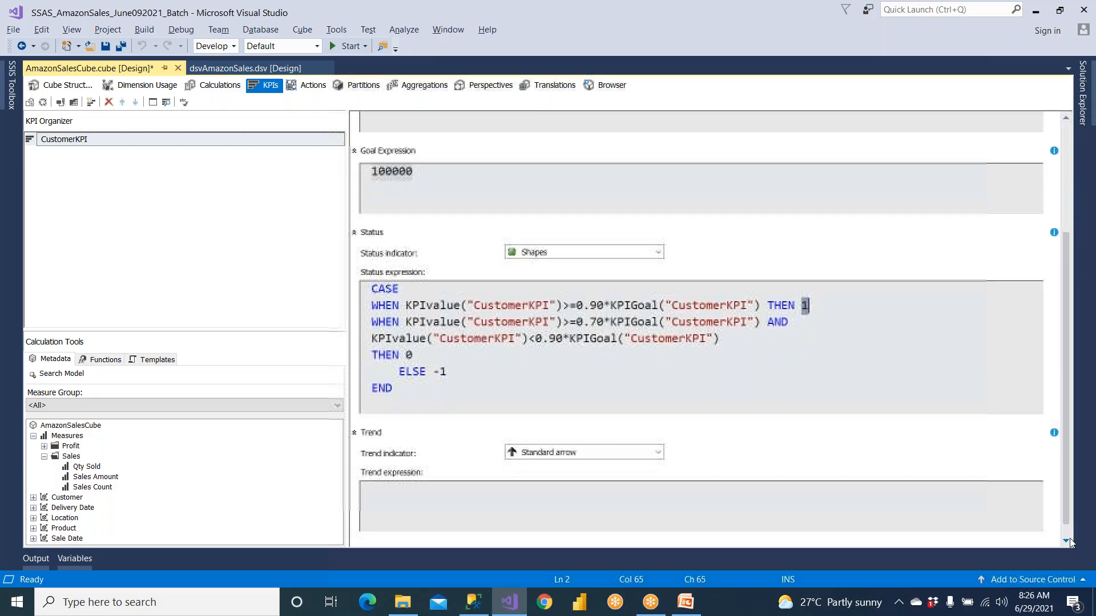
left_click(451, 491)
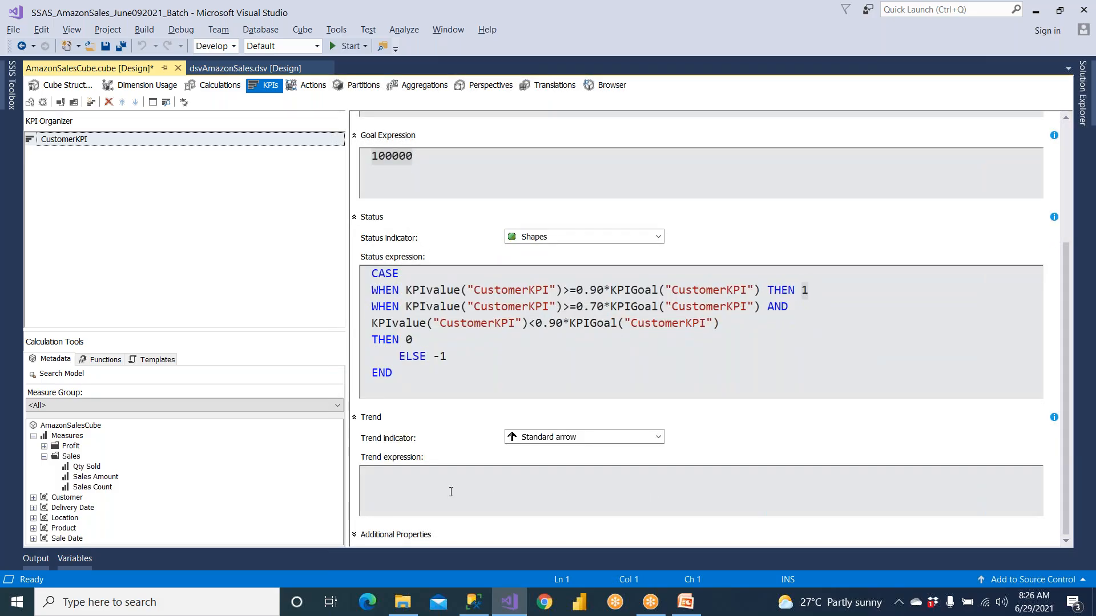
key("ctrl+v")
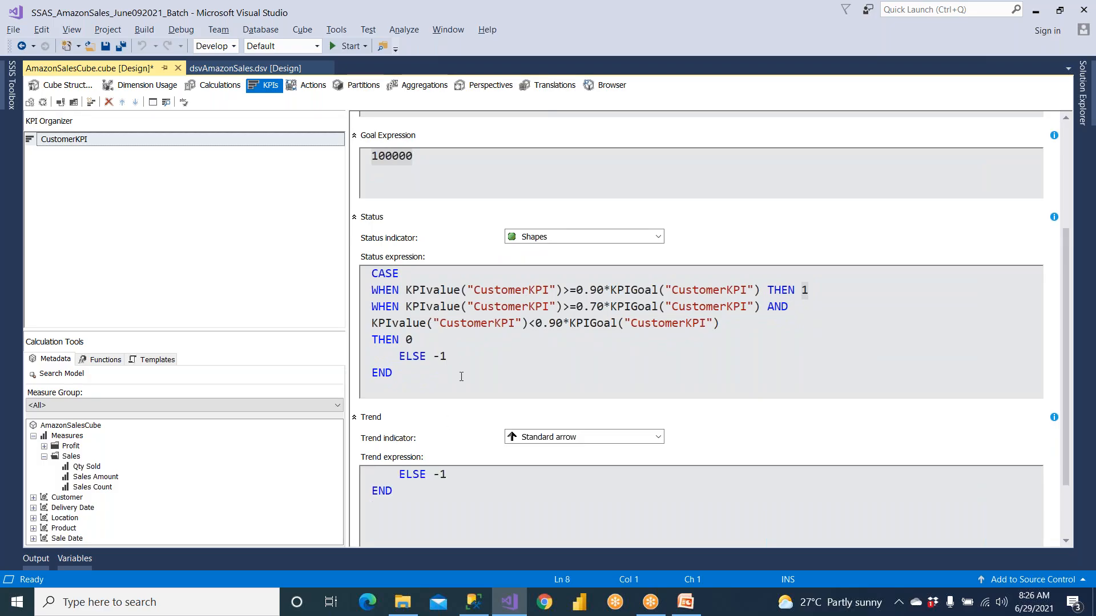
scroll(456, 487, "down", 1)
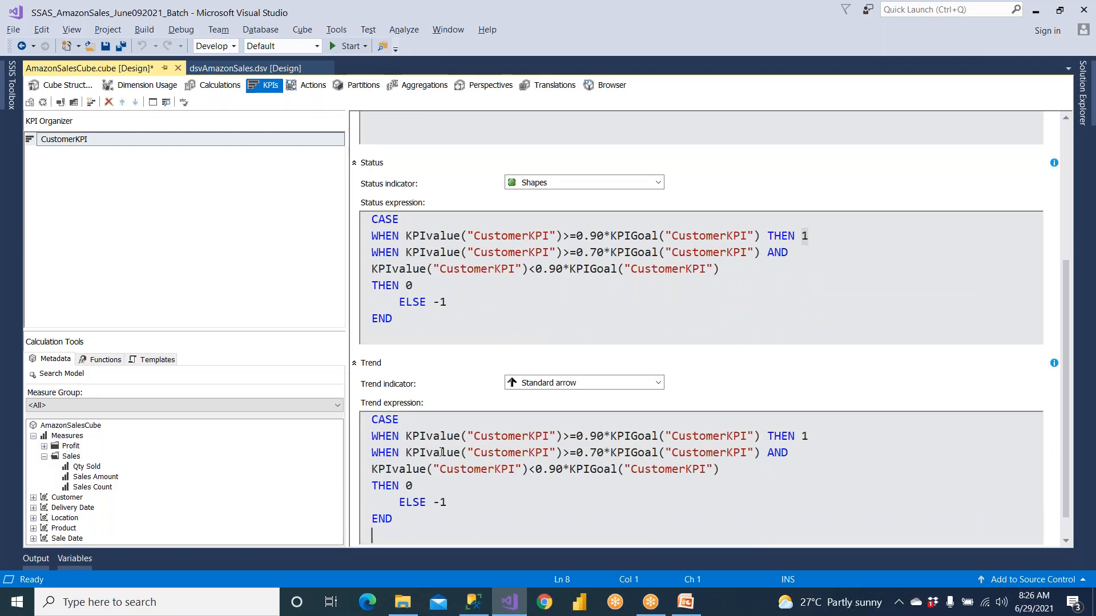
Step: Compare the trend expression with the status expression and keep Standard arrow as the trend indicator
left_click_drag(400, 235, 451, 302)
left_click_drag(447, 469, 457, 502)
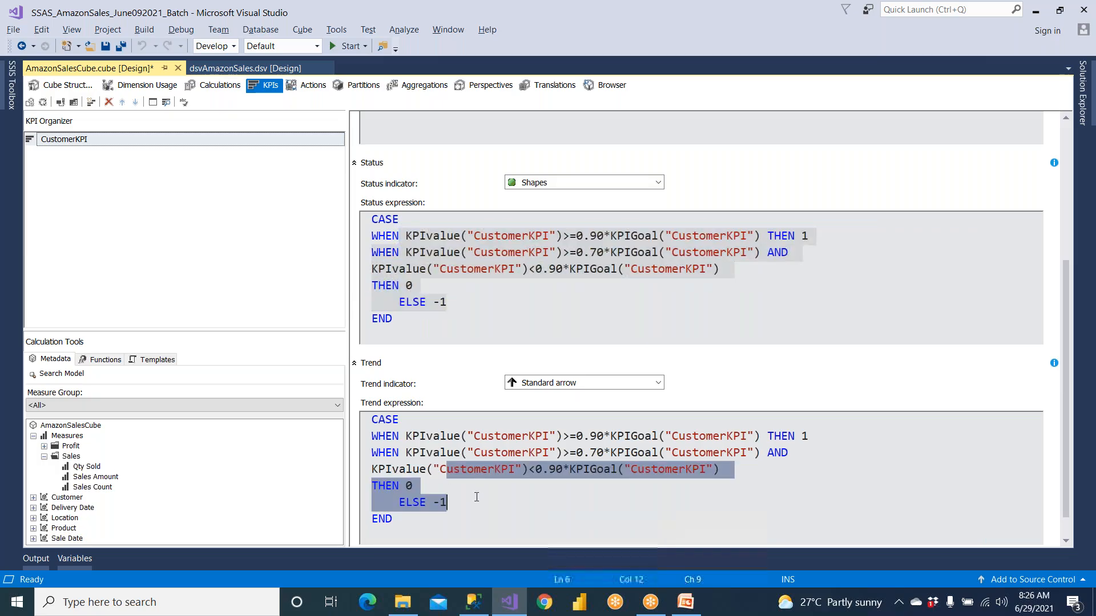
left_click(549, 386)
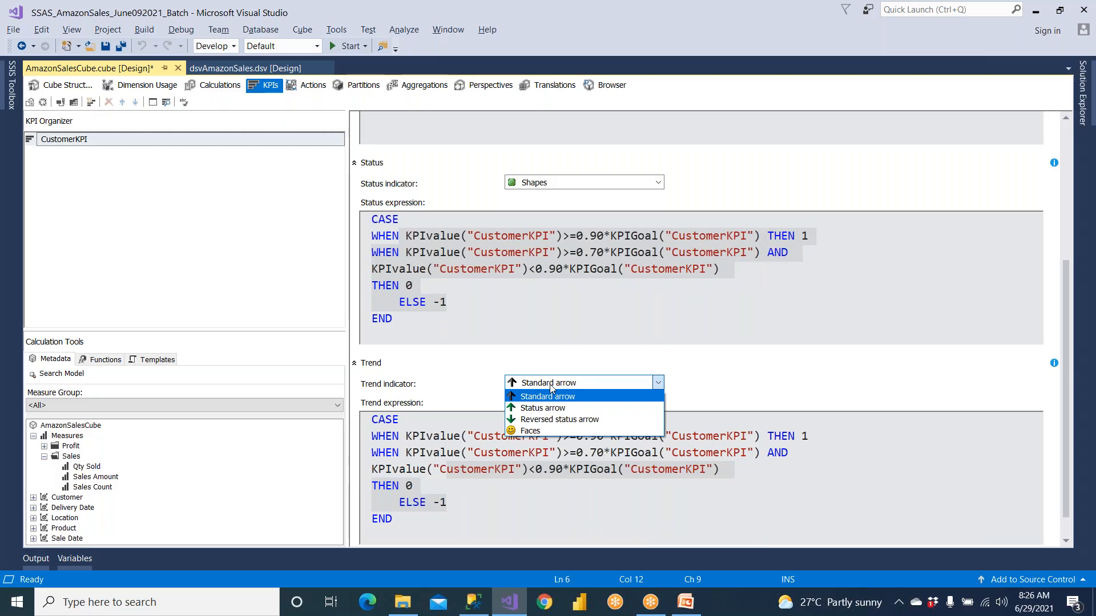
left_click(551, 387)
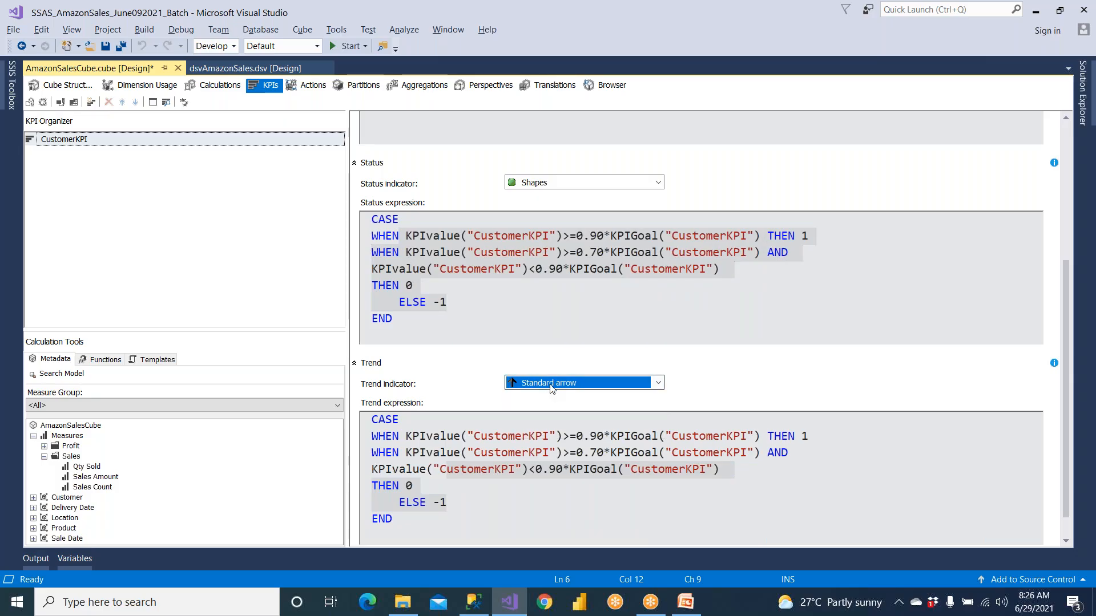
Step: Review the KPI's Sales Amount value expression and 100000 goal together with its status and trend definitions
left_click(502, 300)
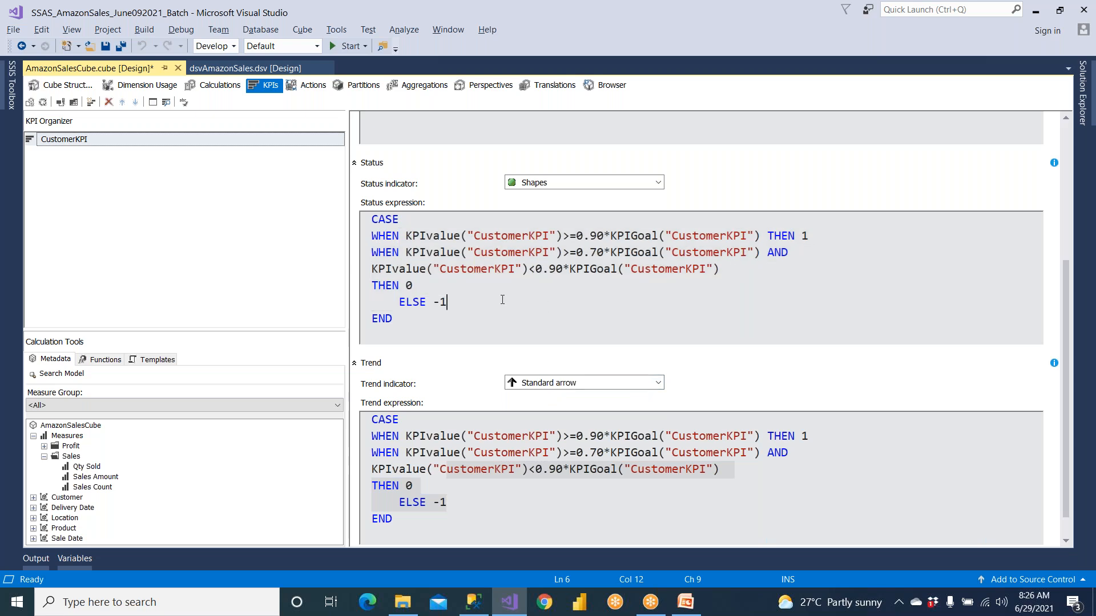
left_click(778, 166)
scroll(770, 169, "up", 2)
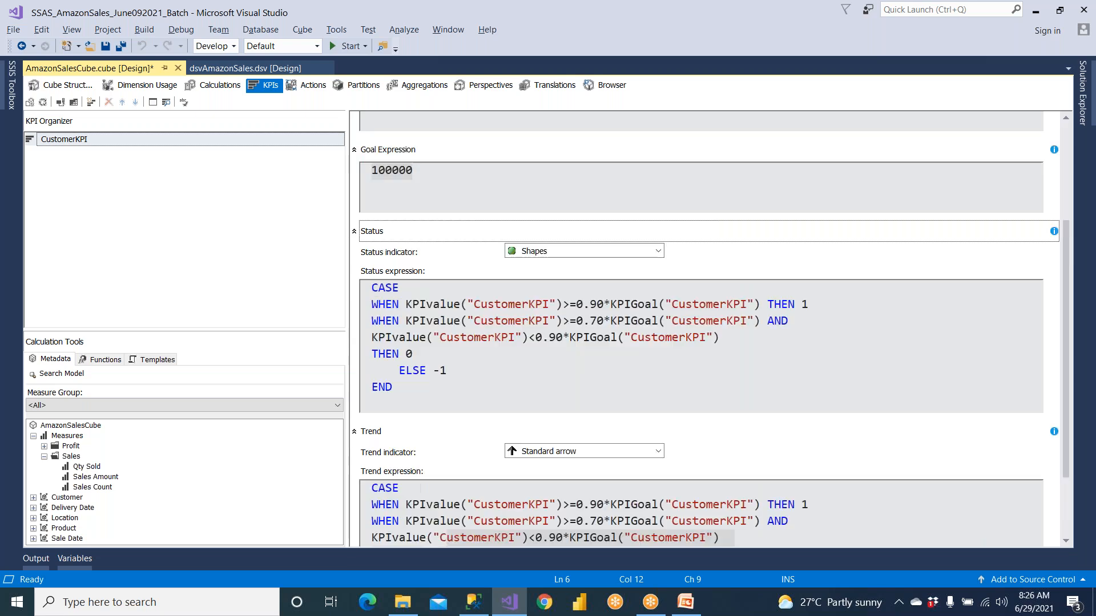
scroll(998, 140, "up", 5)
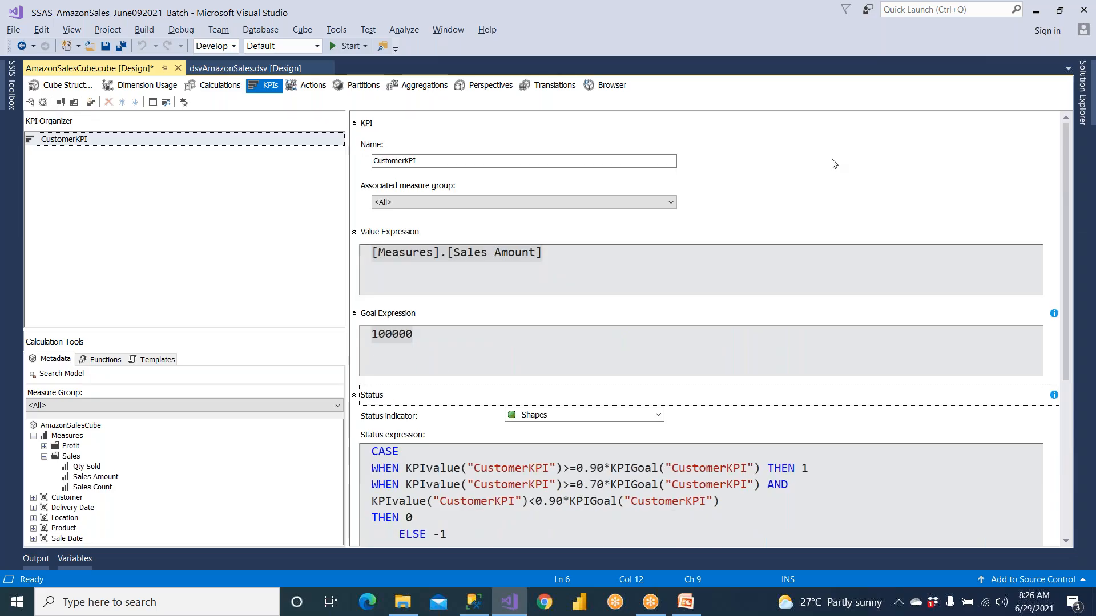
left_click(563, 256)
left_click_drag(562, 256, 330, 261)
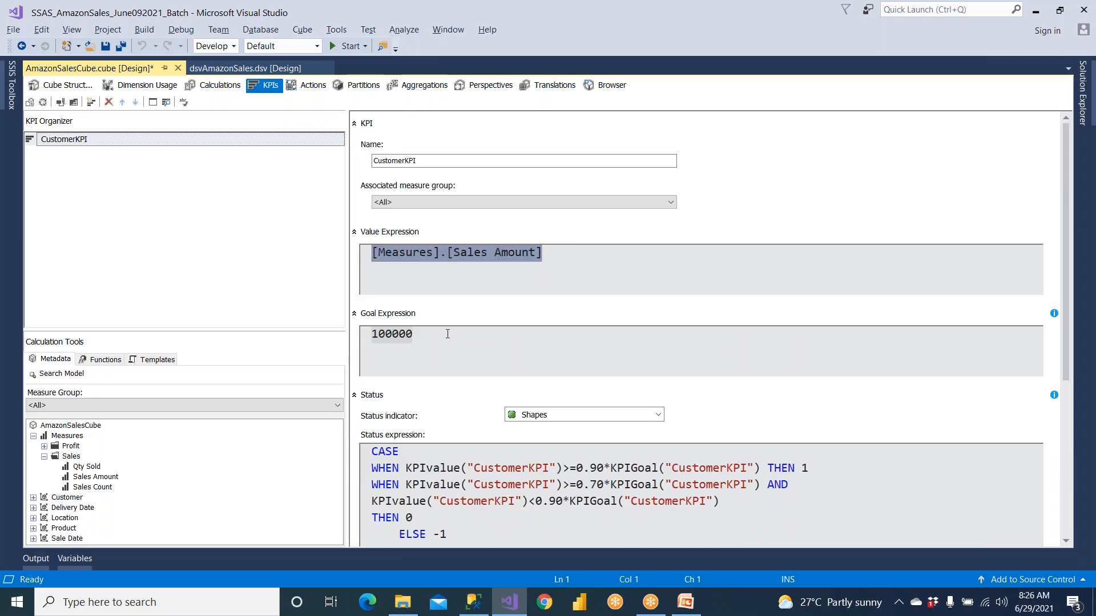
left_click_drag(415, 334, 340, 339)
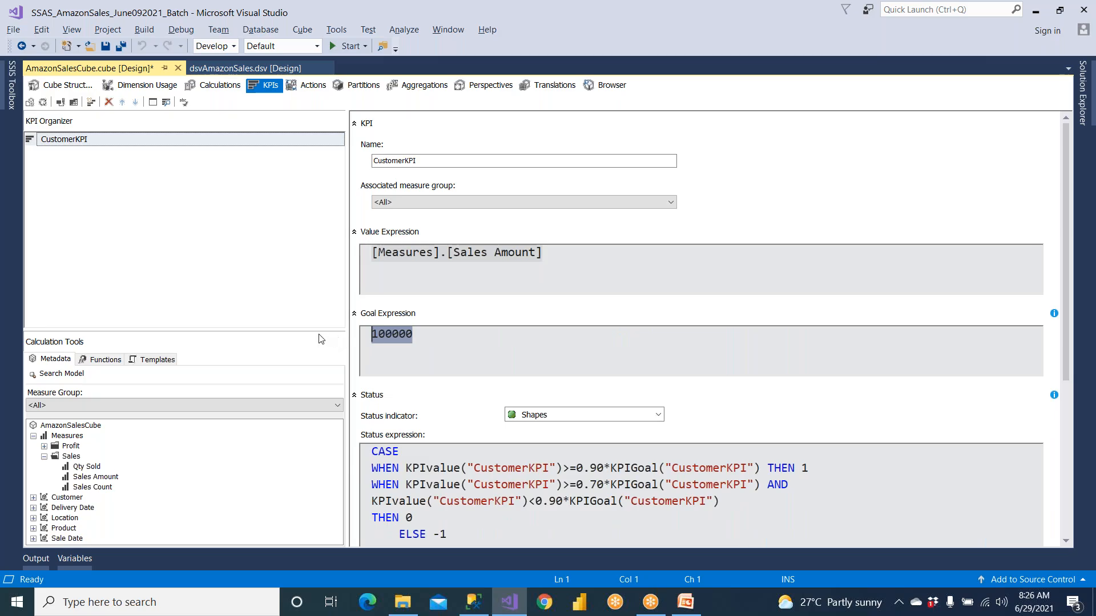
left_click(450, 343)
double_click(403, 342)
scroll(1068, 372, "down", 3)
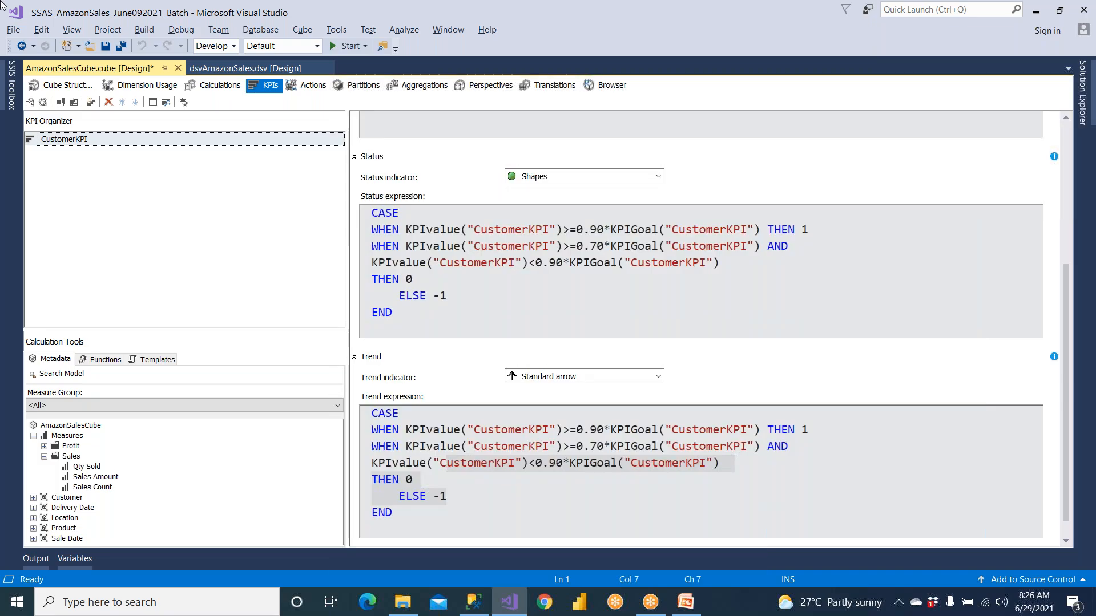
Step: Save the cube and build the SSAS_AmazonSales_June092021_Batch project
left_click(108, 46)
left_click(1087, 100)
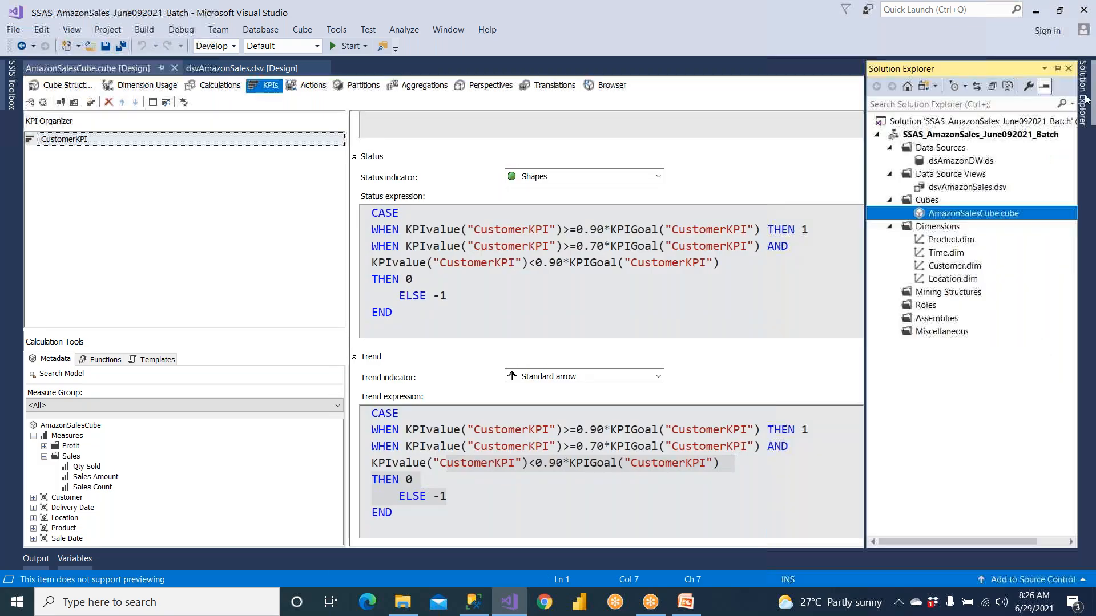
left_click(930, 137)
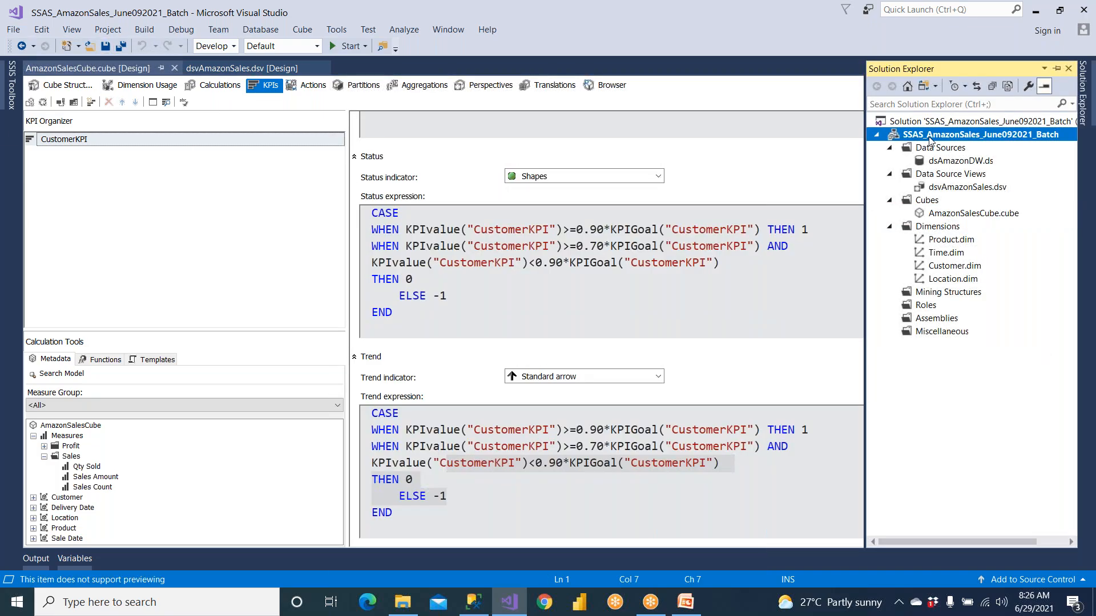
right_click(930, 139)
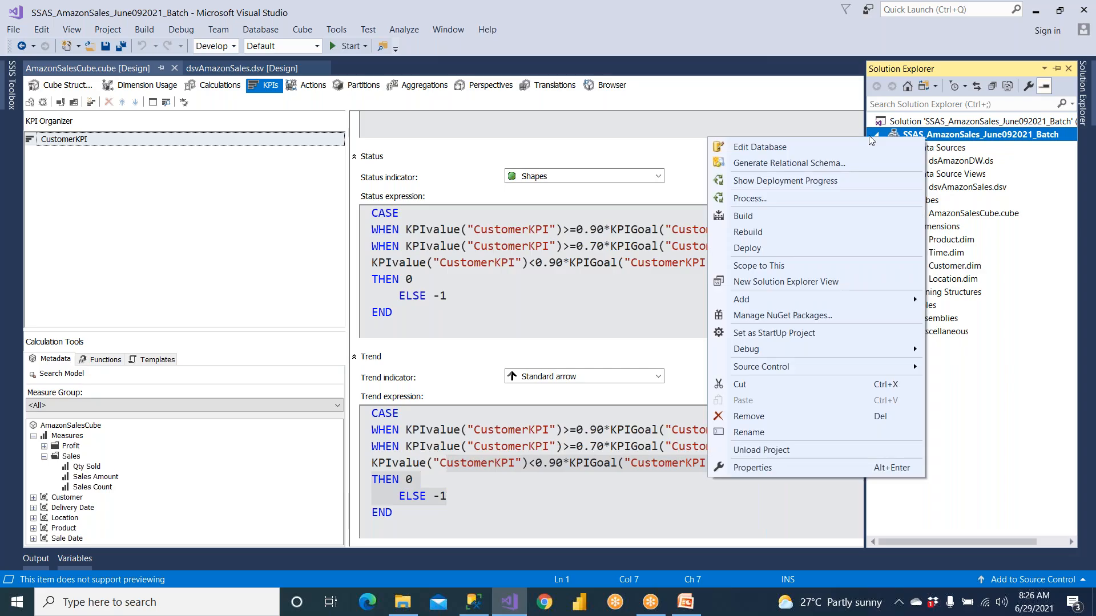
left_click(776, 218)
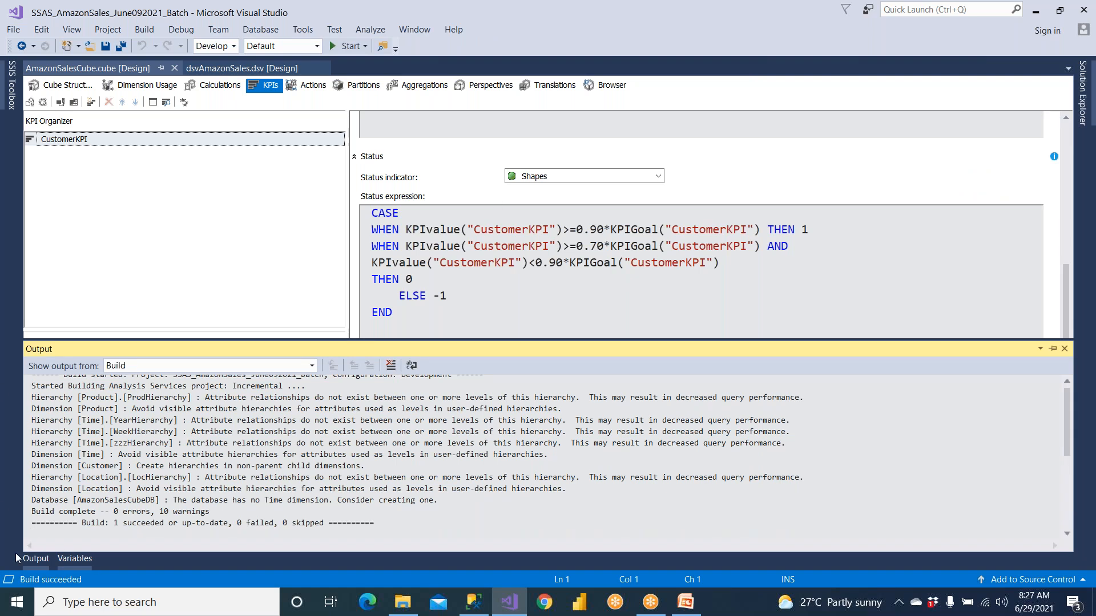
Step: Deploy the SSAS_AmazonSales_June092021_Batch project and dismiss the deployment progress
left_click(1083, 92)
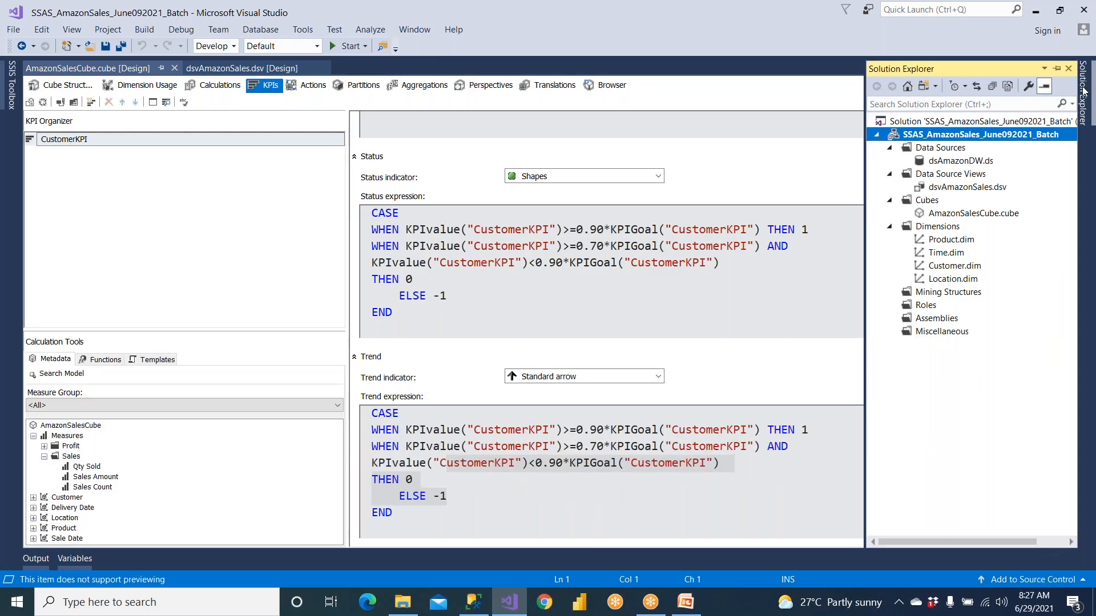
right_click(1031, 139)
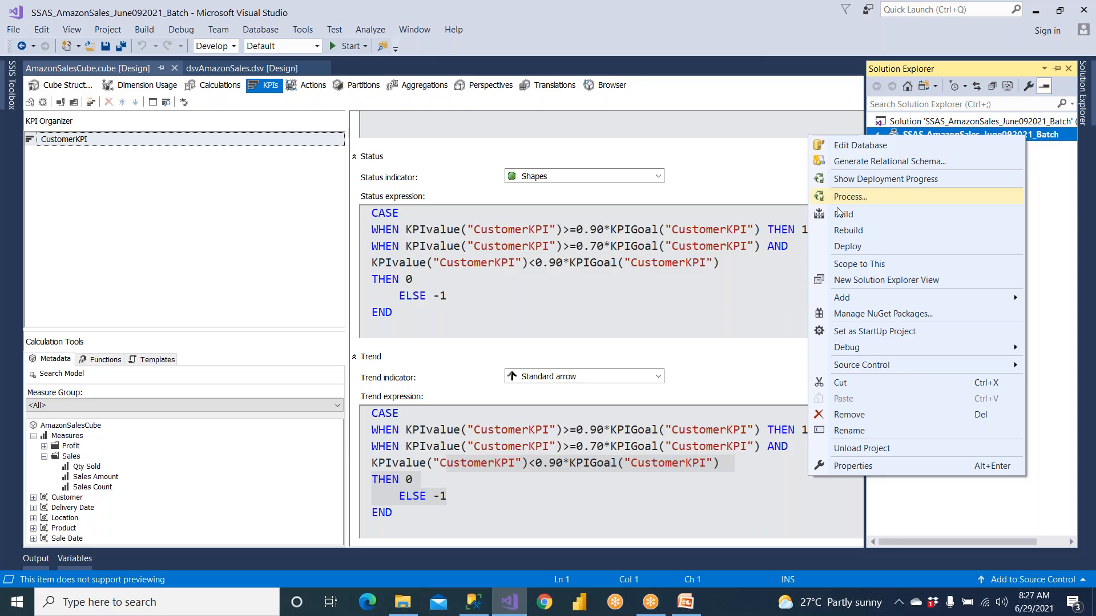
left_click(848, 246)
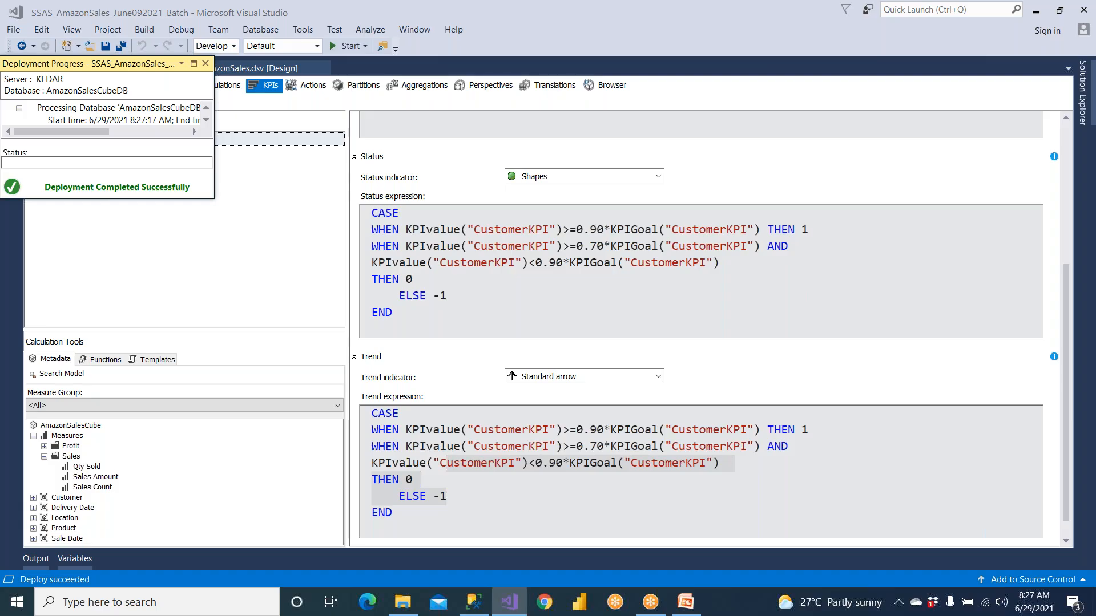
left_click(205, 63)
Step: Reconnect the cube browser to the deployed cube and query Sales Amount by Product Name
left_click(610, 86)
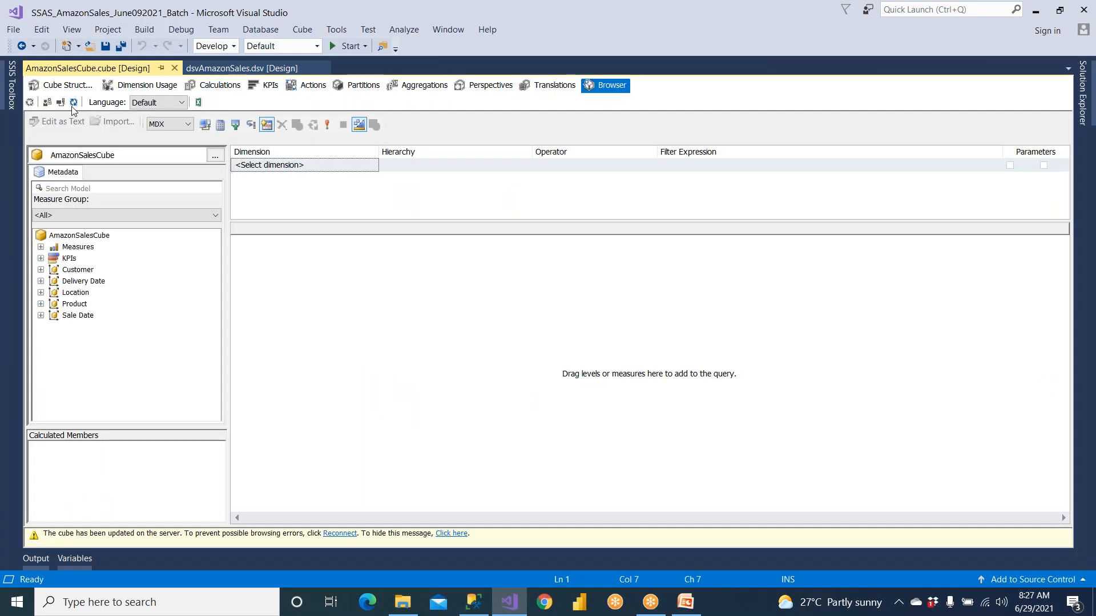
left_click(73, 103)
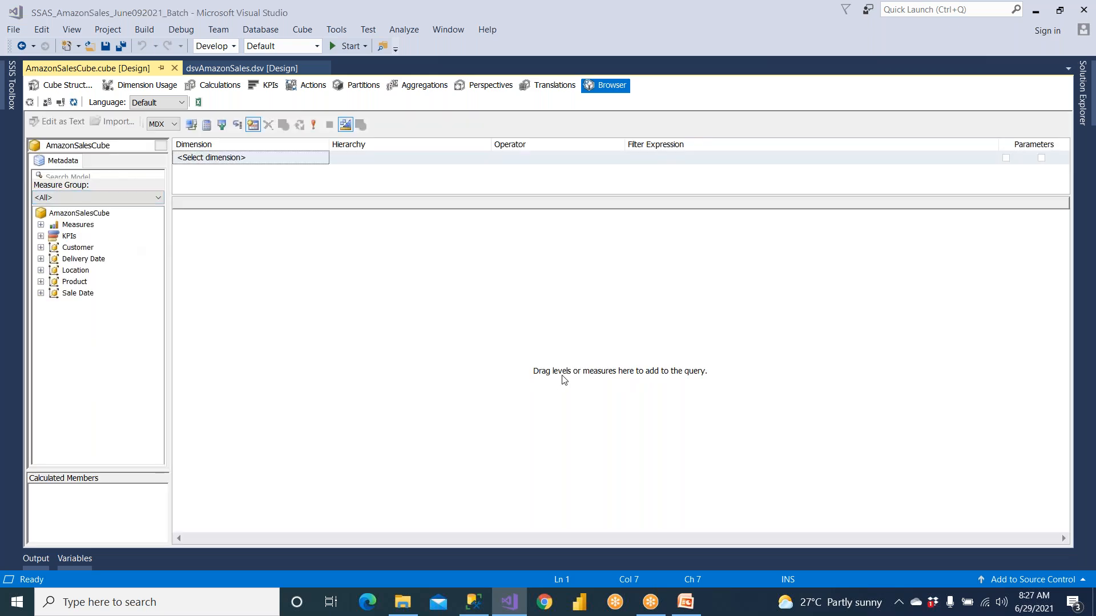
left_click(41, 224)
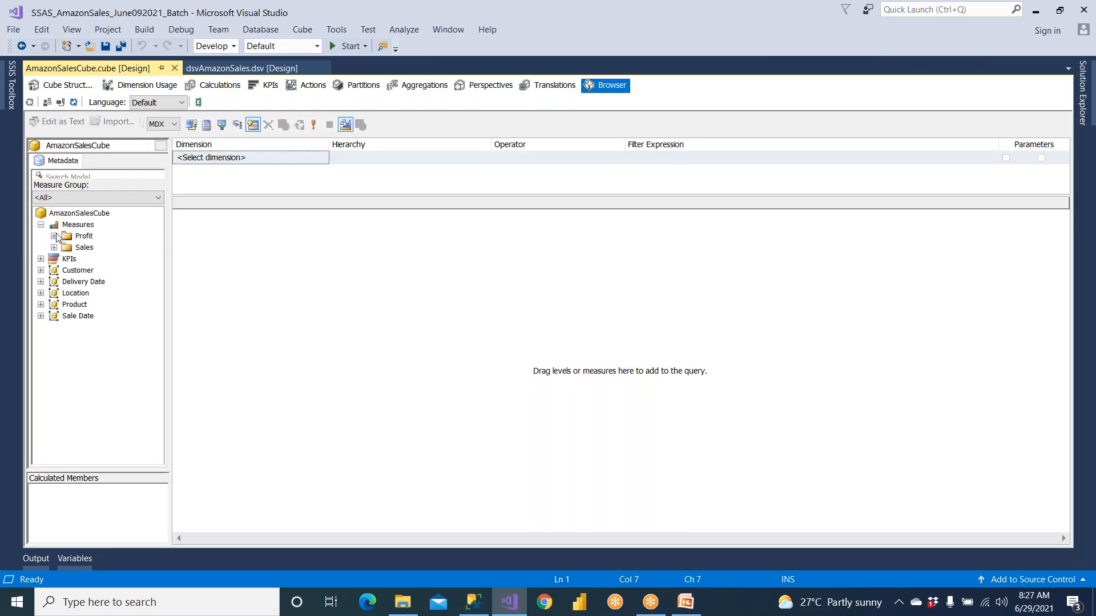
left_click(71, 249)
left_click(58, 247)
left_click_drag(111, 270, 347, 293)
left_click(580, 376)
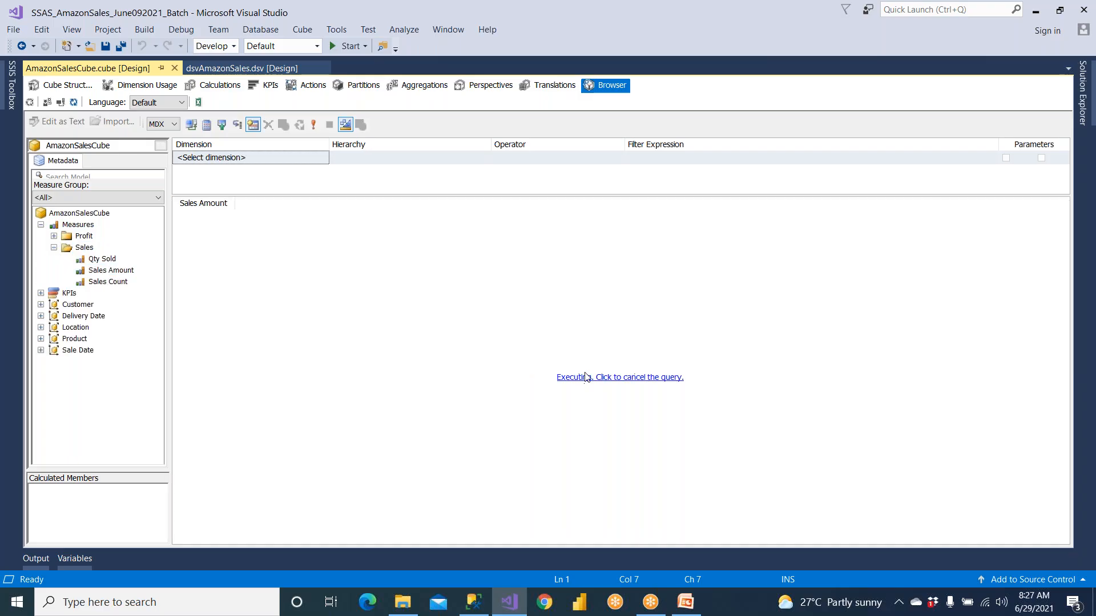
right_click(561, 290)
left_click(597, 353)
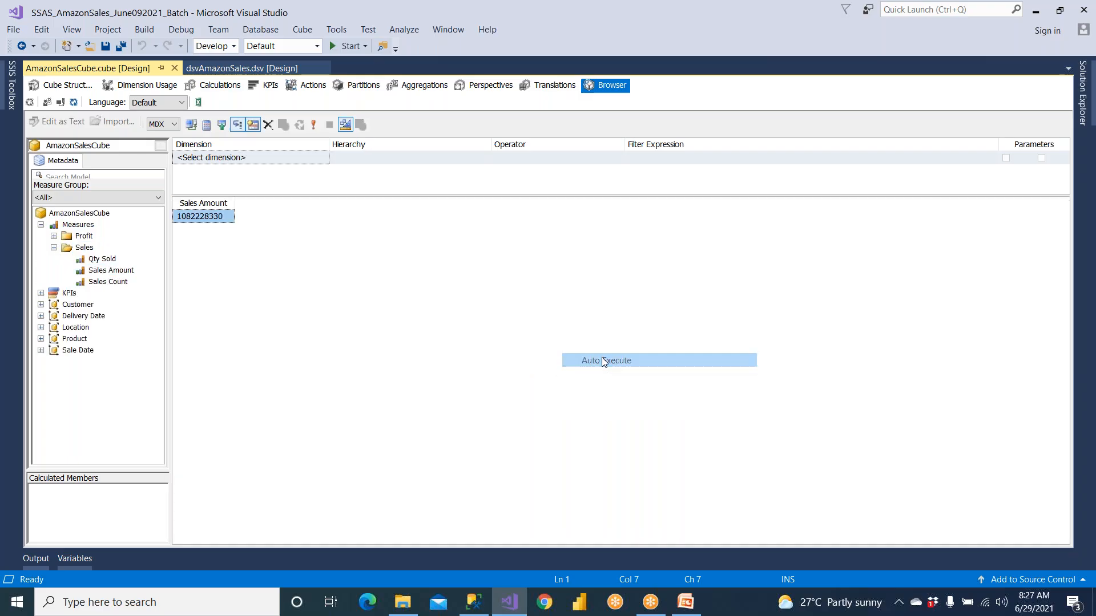
left_click(41, 338)
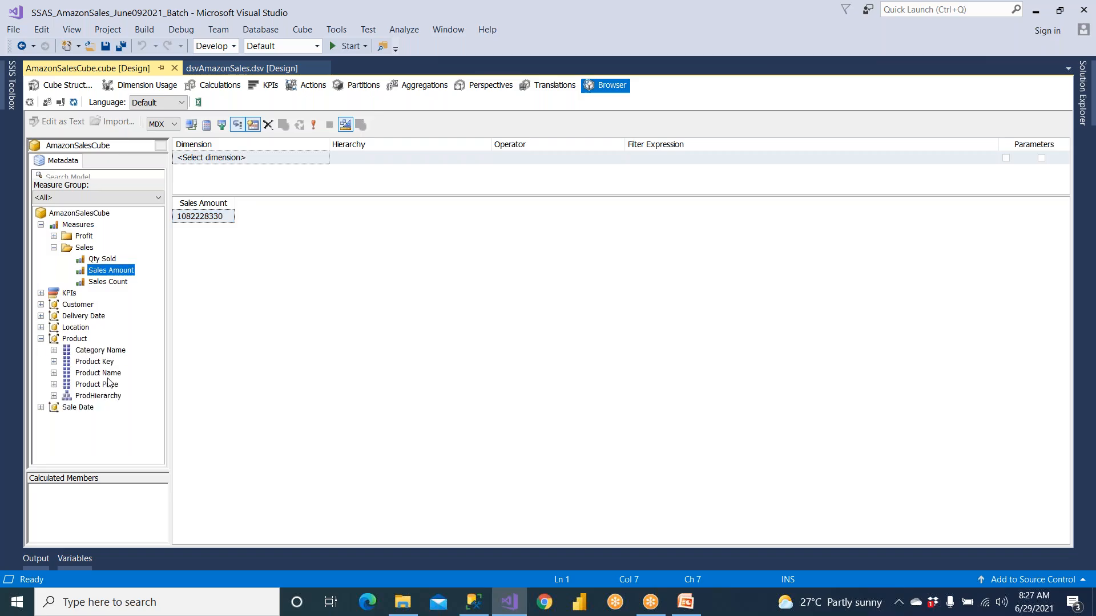
left_click_drag(98, 373, 240, 362)
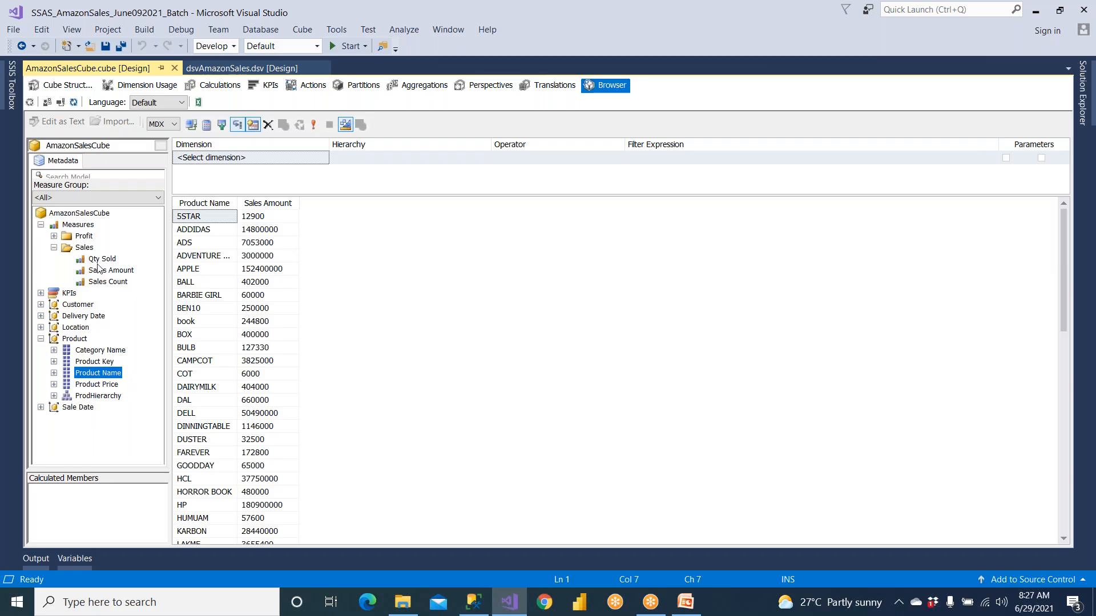
Step: Add the Status and Trend of CustomerKPI to the product sales query
left_click(42, 293)
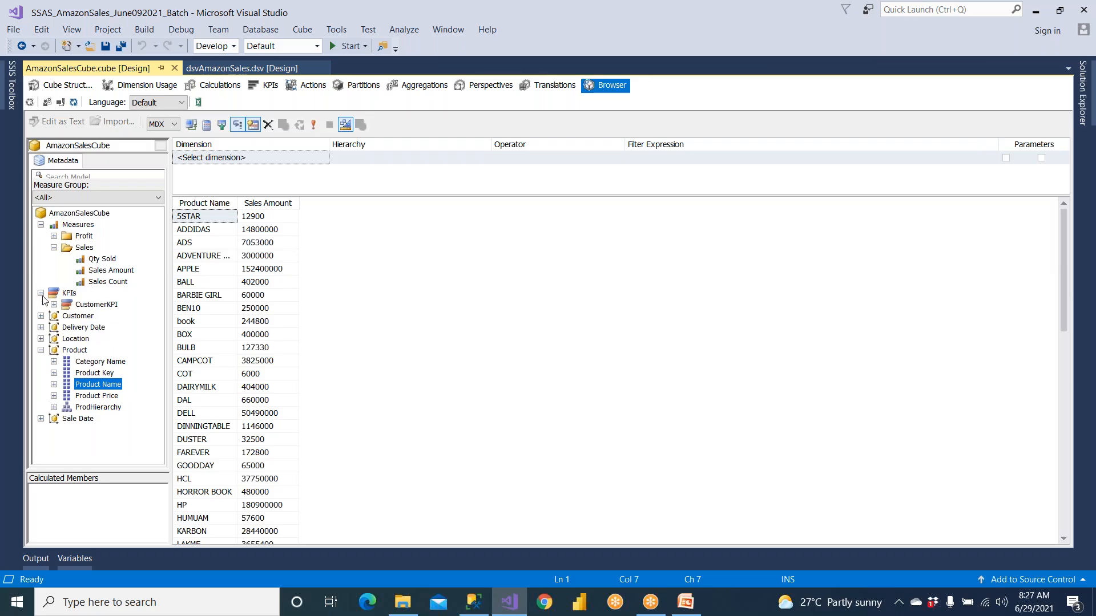
left_click(101, 307)
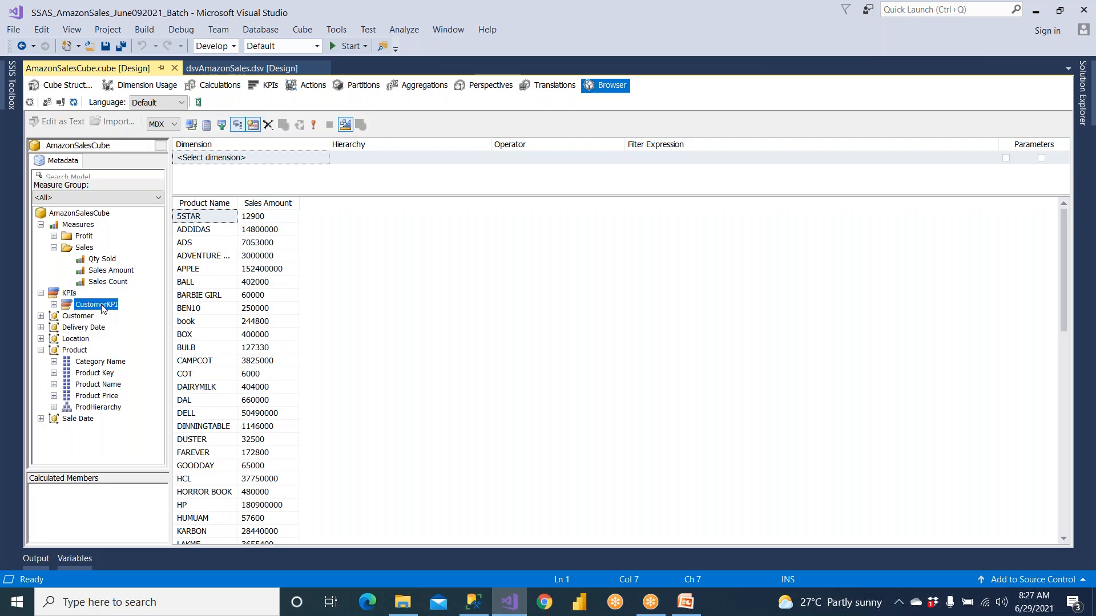
left_click(54, 305)
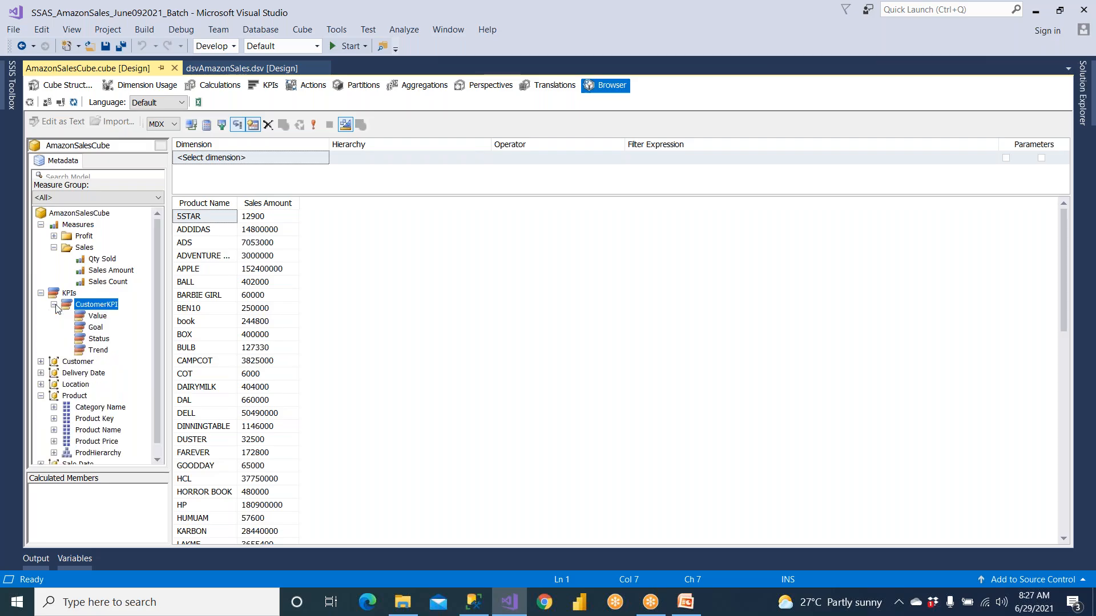
left_click_drag(100, 339, 303, 338)
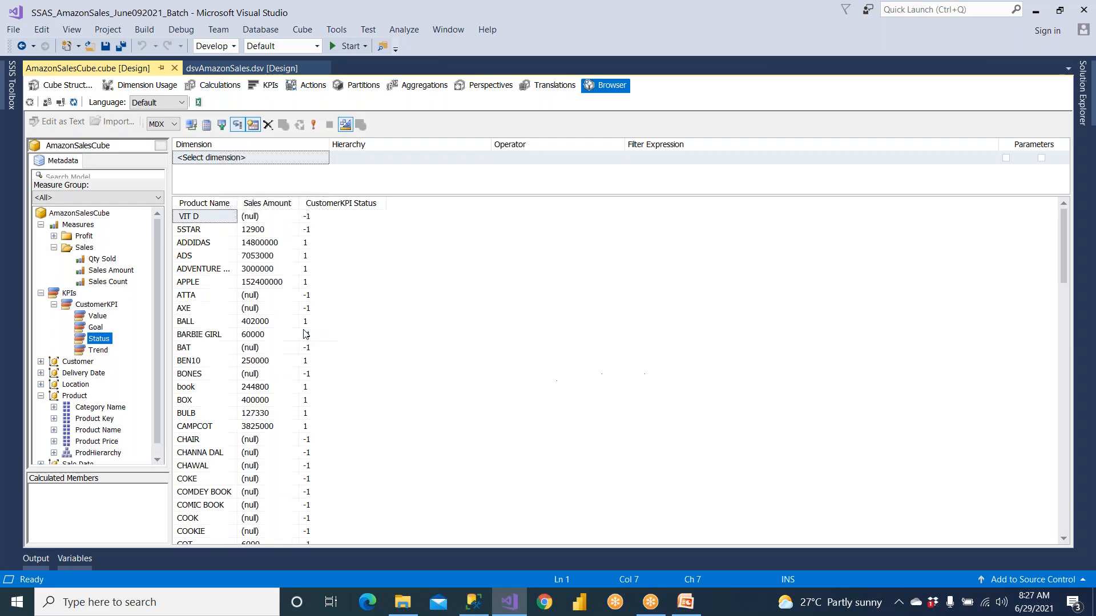
left_click_drag(104, 351, 364, 351)
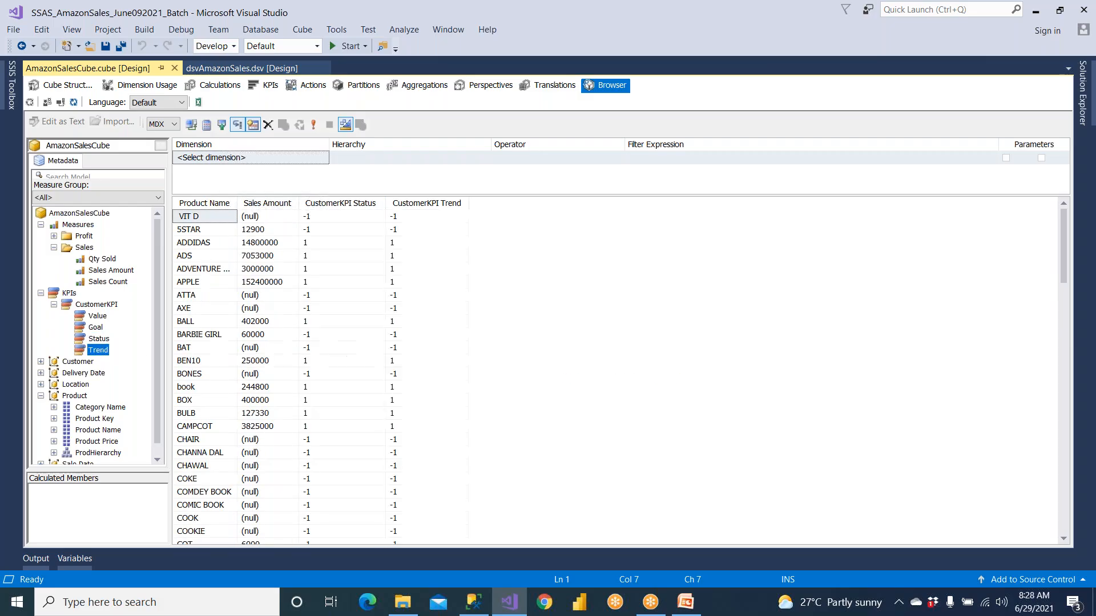
Step: Examine the CustomerKPI status and trend values for products such as ADDIDAS, APPLE and ATTA
left_click(324, 246)
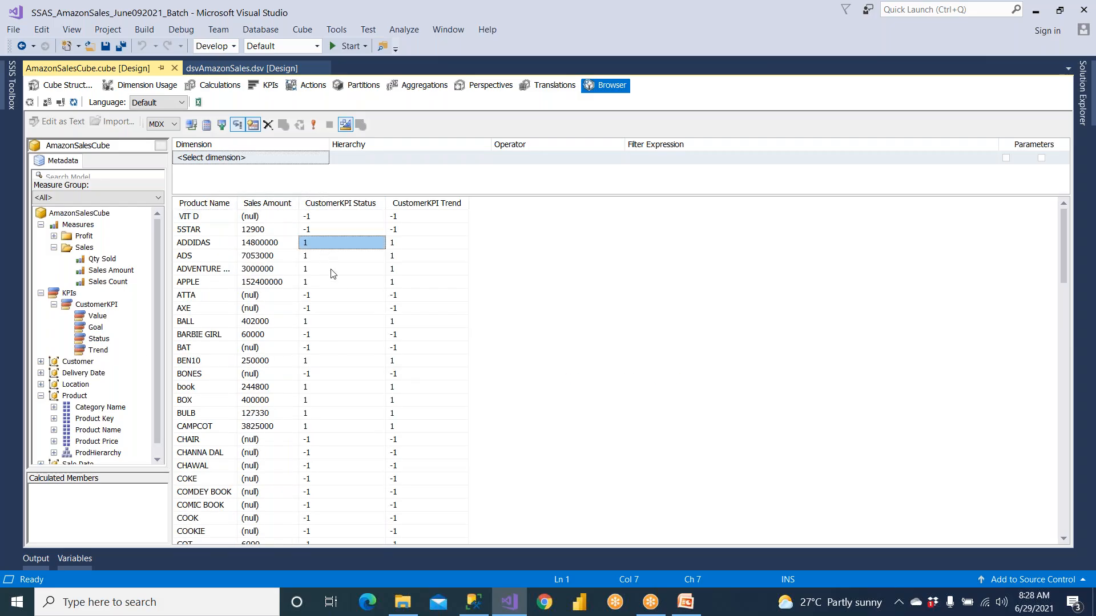
left_click(401, 283)
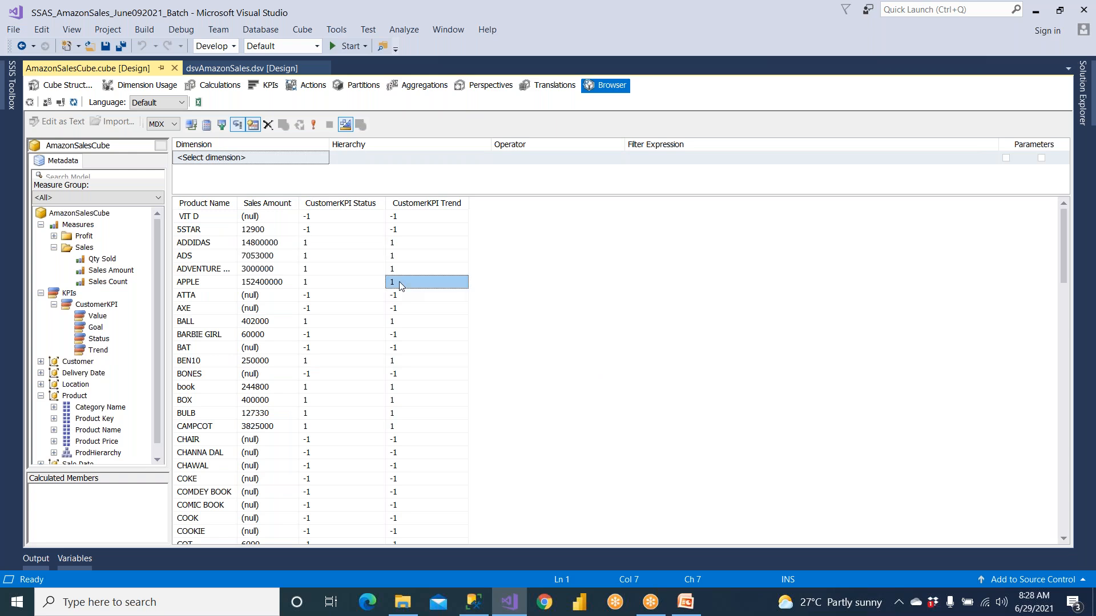
left_click(324, 297)
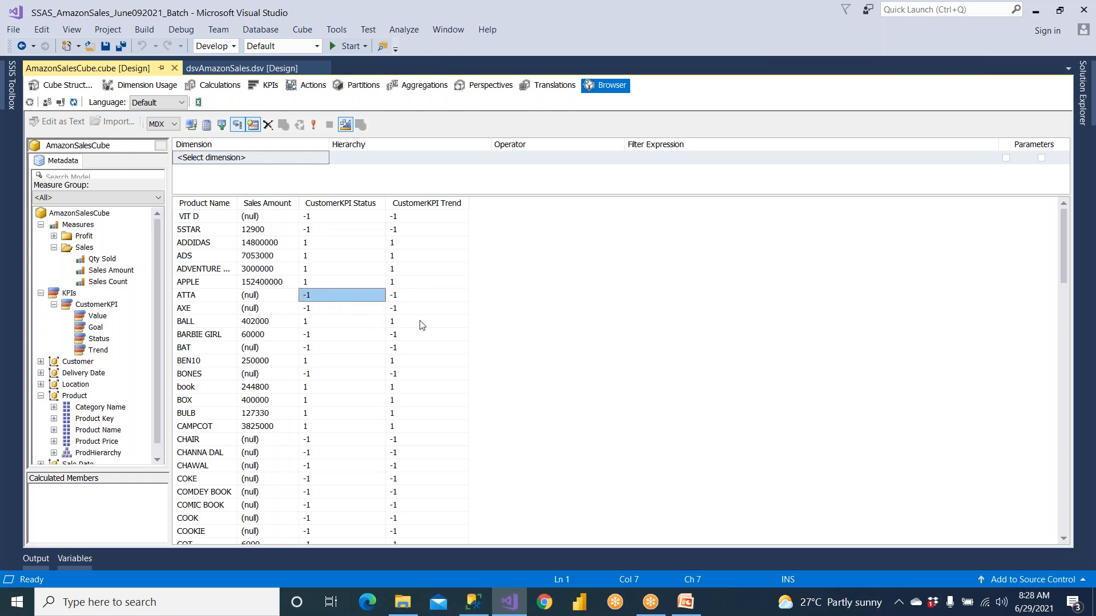
scroll(425, 325, "down", 20)
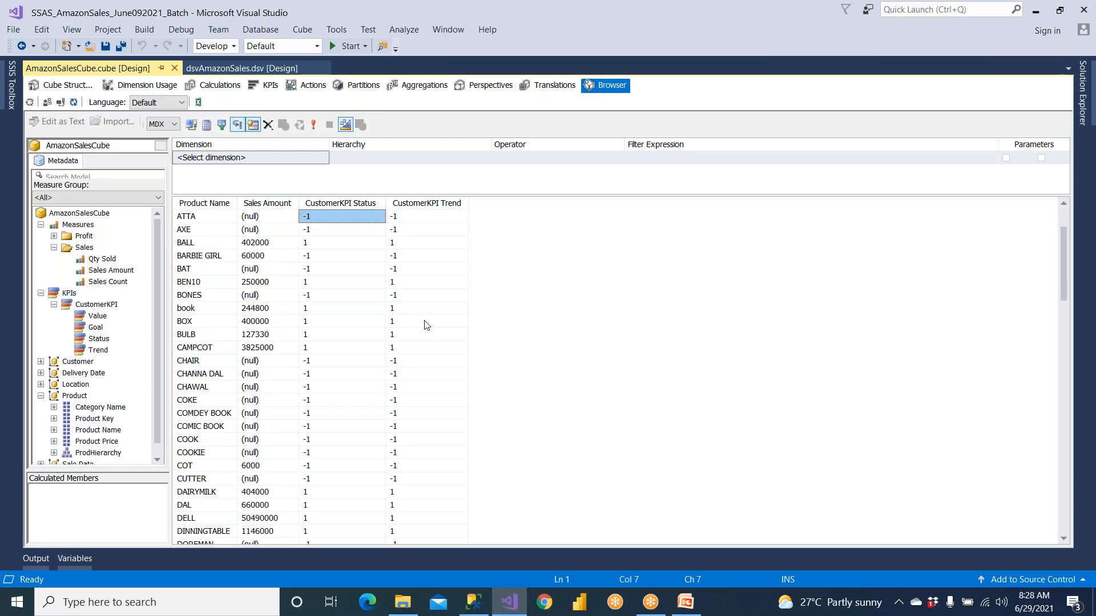
scroll(425, 325, "up", 20)
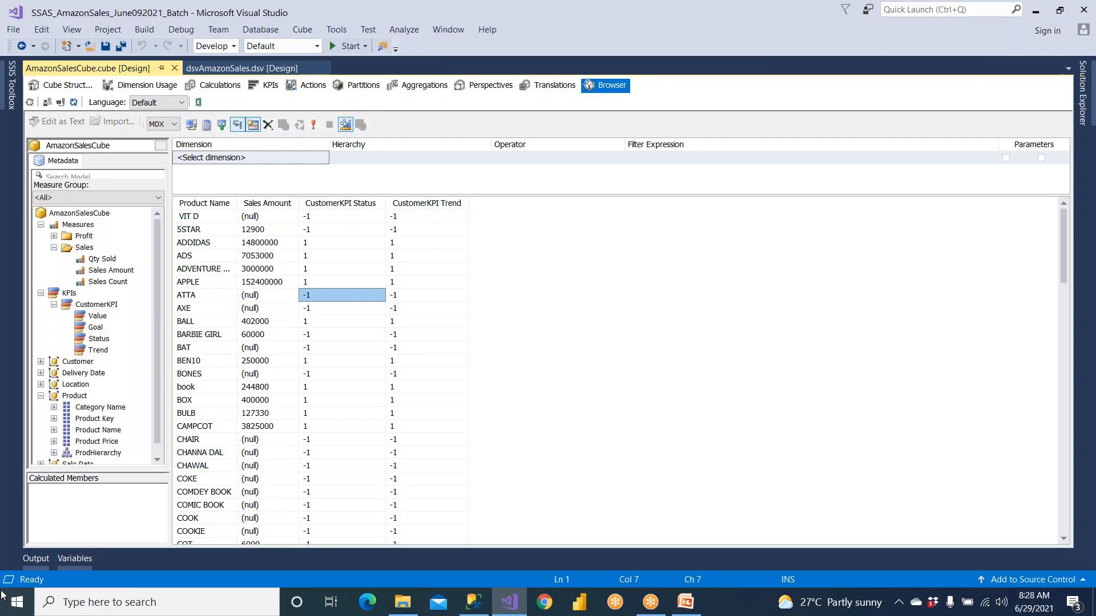
Step: Open Microsoft Office Excel 2007 with a blank workbook and maximize its window
left_click(12, 607)
type("exc")
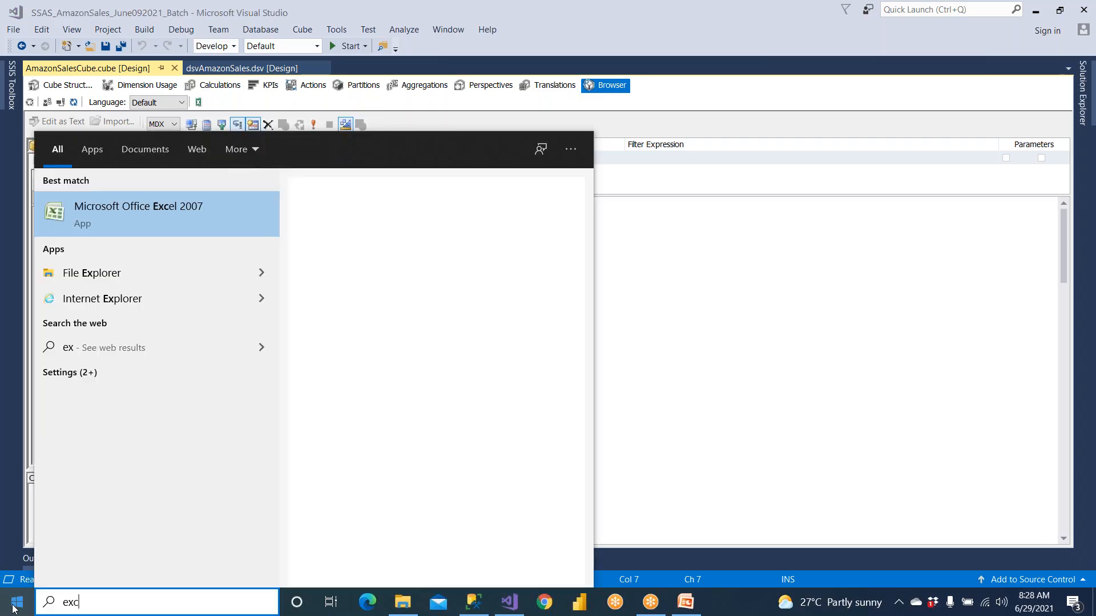
type("el")
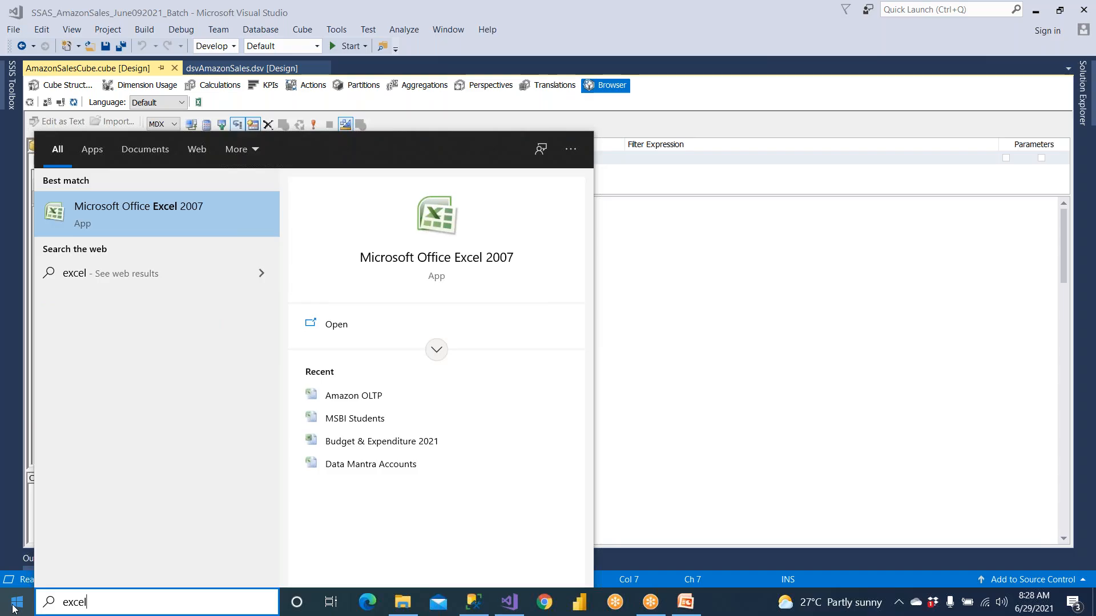
left_click(119, 223)
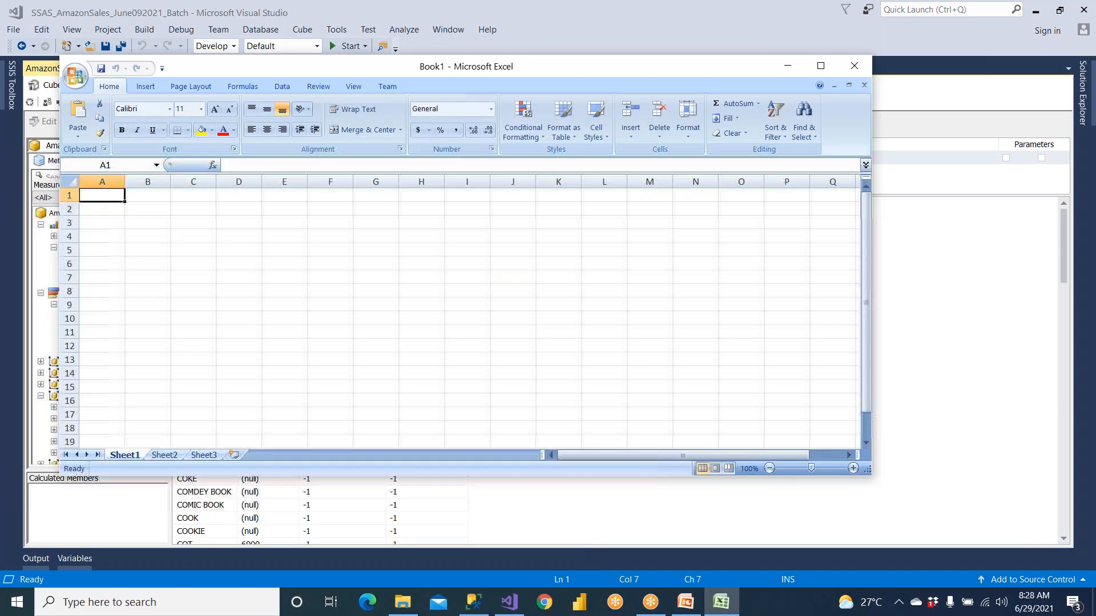
left_click(821, 66)
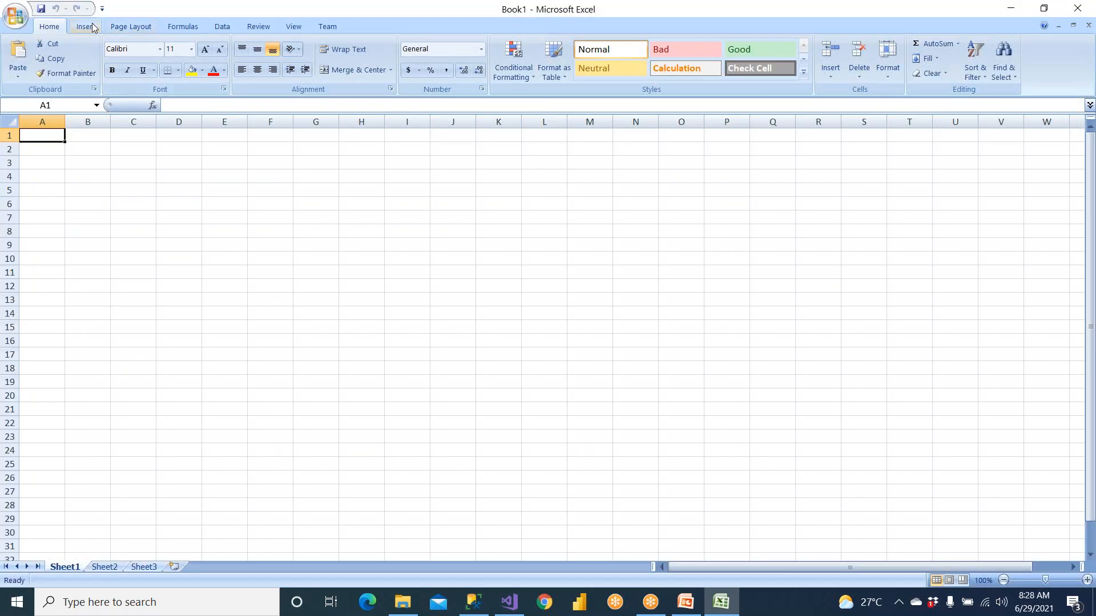
Step: Connect the workbook to the Analysis Services server "." as an external data source using Windows Authentication
left_click(217, 27)
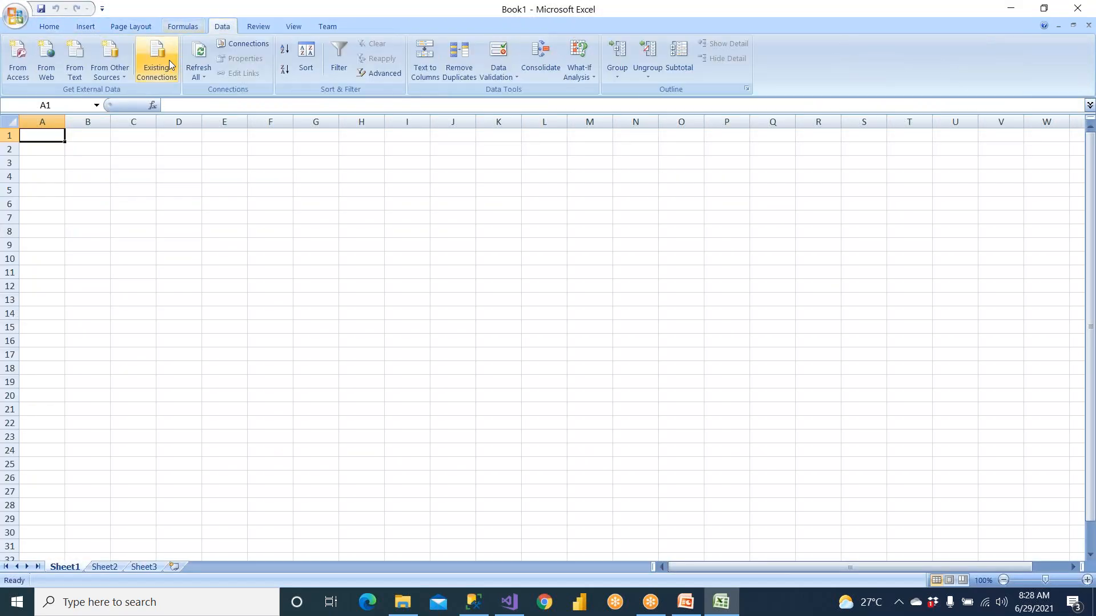
left_click(118, 76)
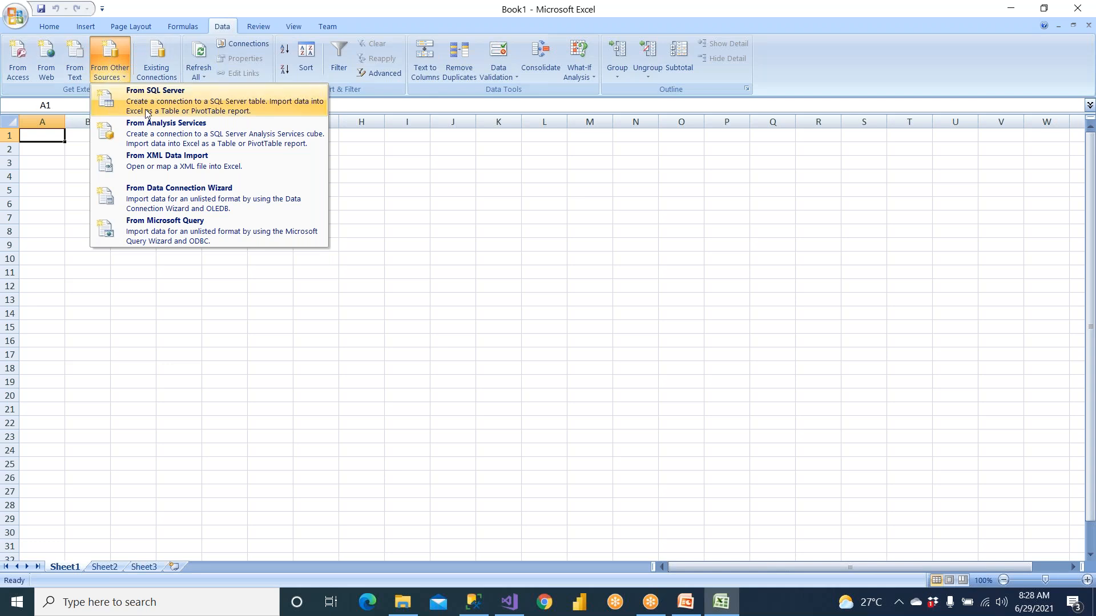
left_click(171, 134)
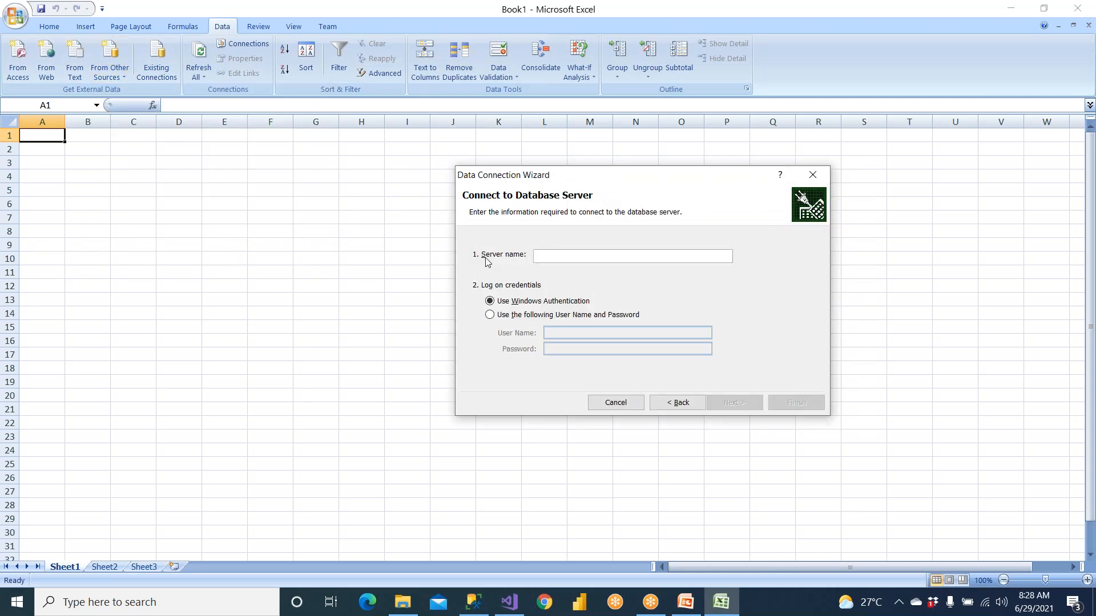
type(".")
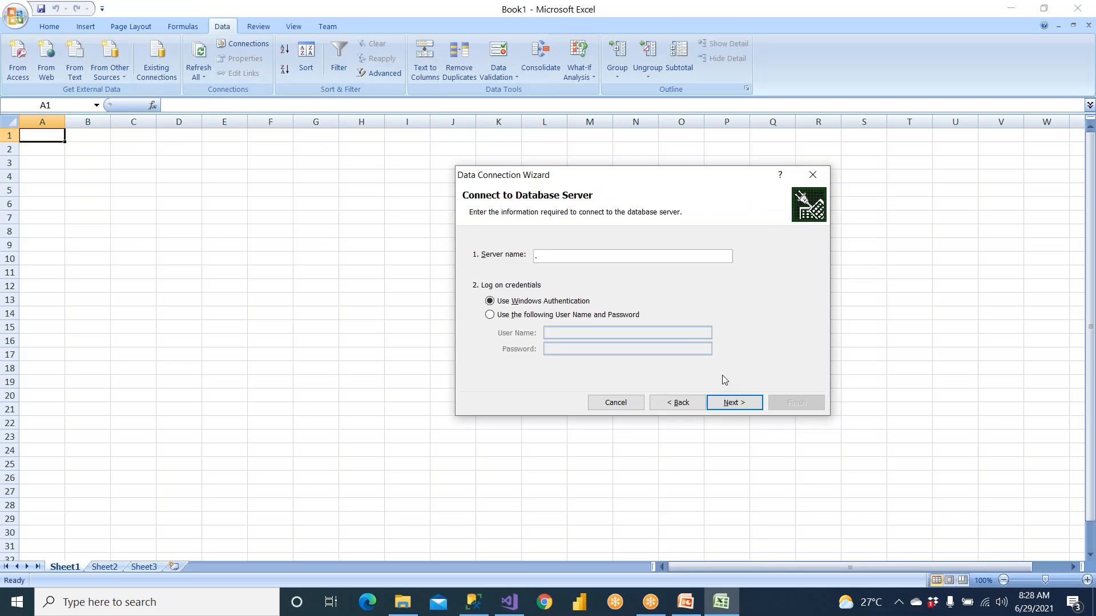
left_click(743, 404)
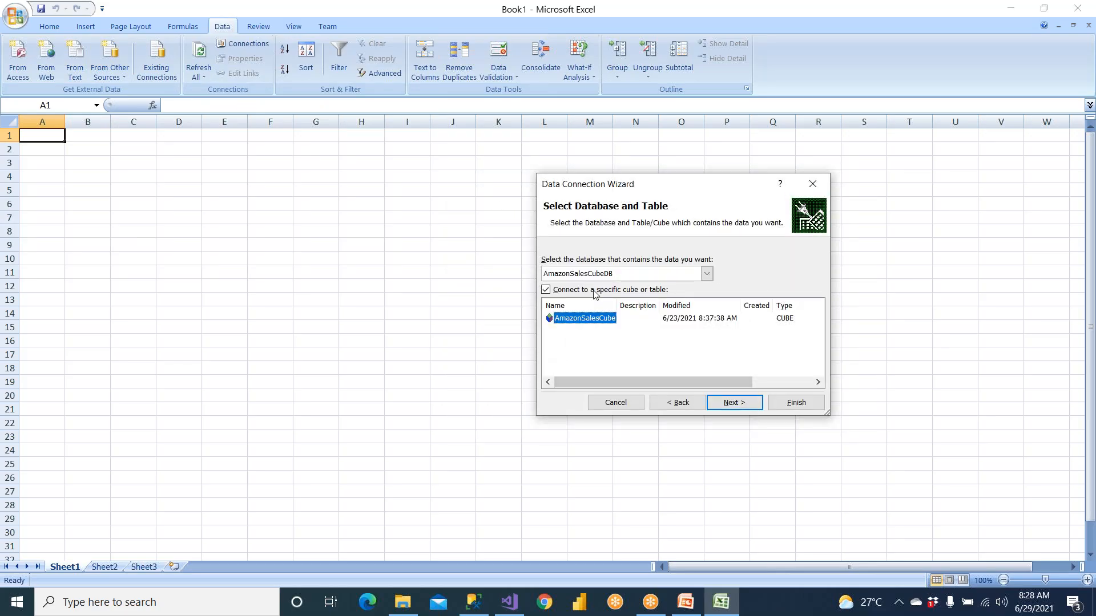
Step: Choose the AmazonSalesCube cube in the AmazonSalesCubeDB database for the data connection
left_click(607, 272)
left_click(608, 272)
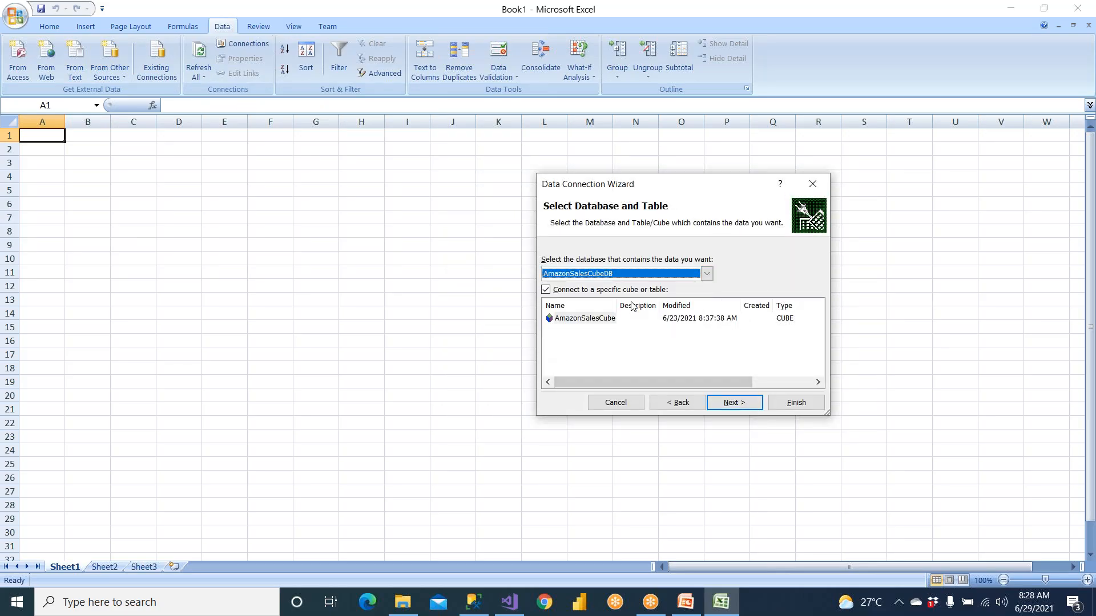
left_click(605, 320)
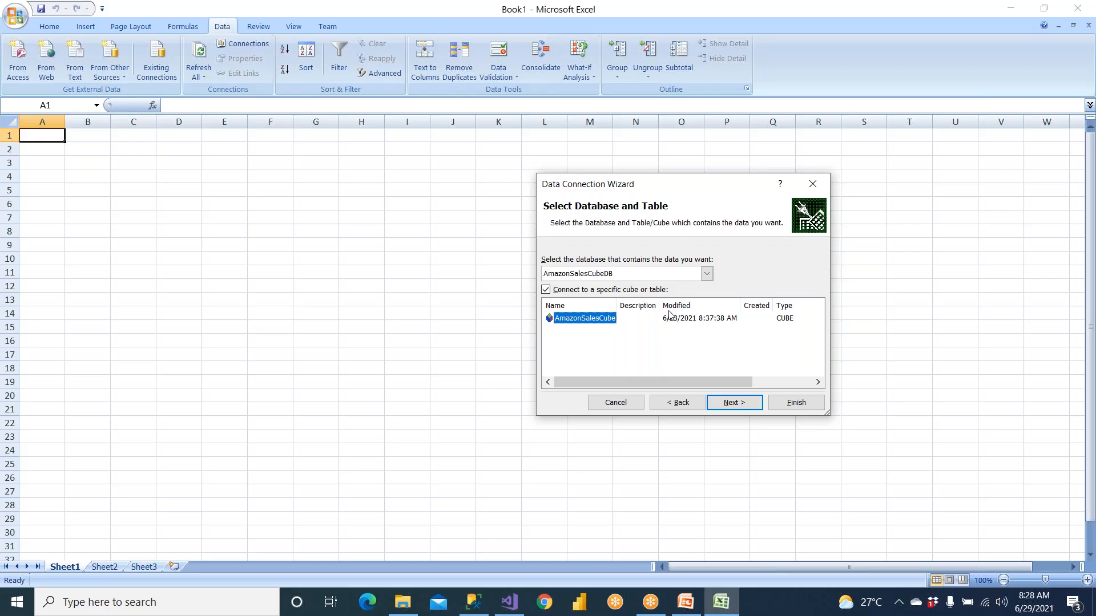
left_click(736, 403)
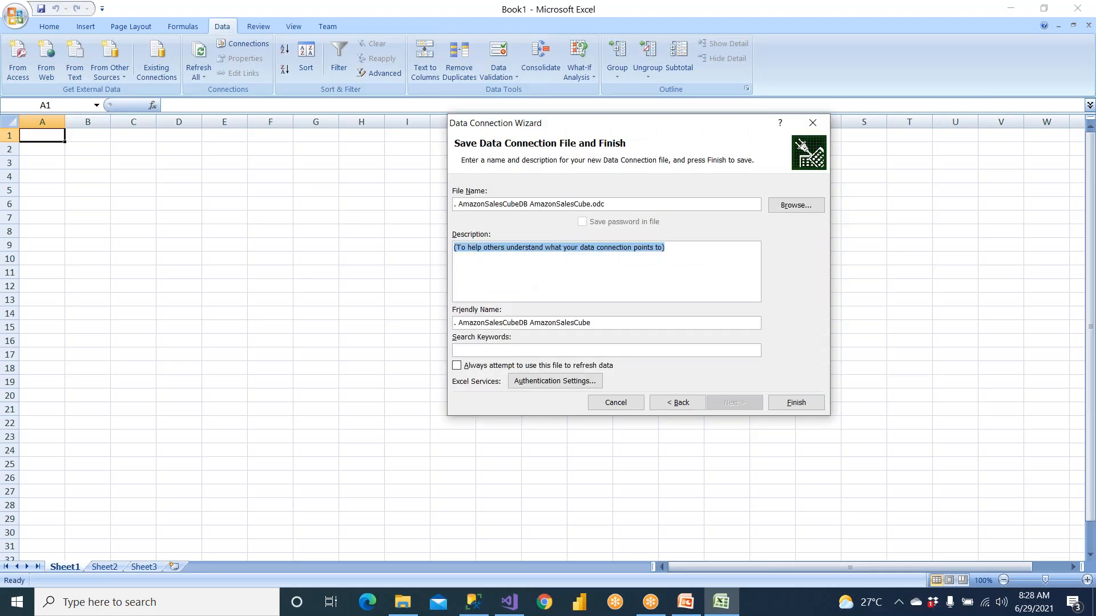
Step: Save the connection over the existing .odc file and import the cube as a PivotTable Report at $A$1 of the existing worksheet
left_click(793, 405)
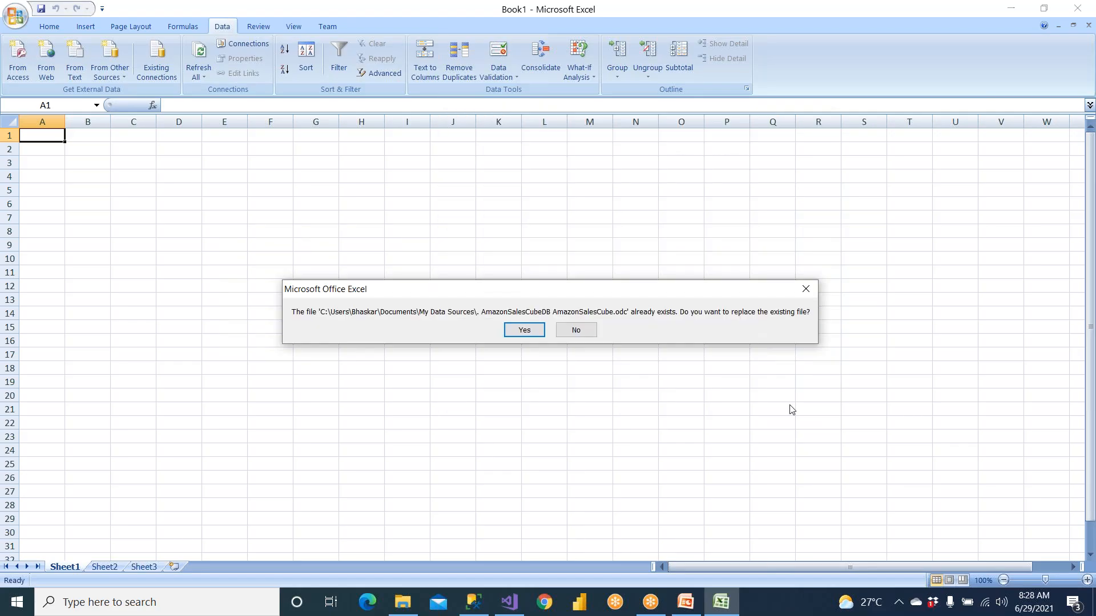
left_click(523, 331)
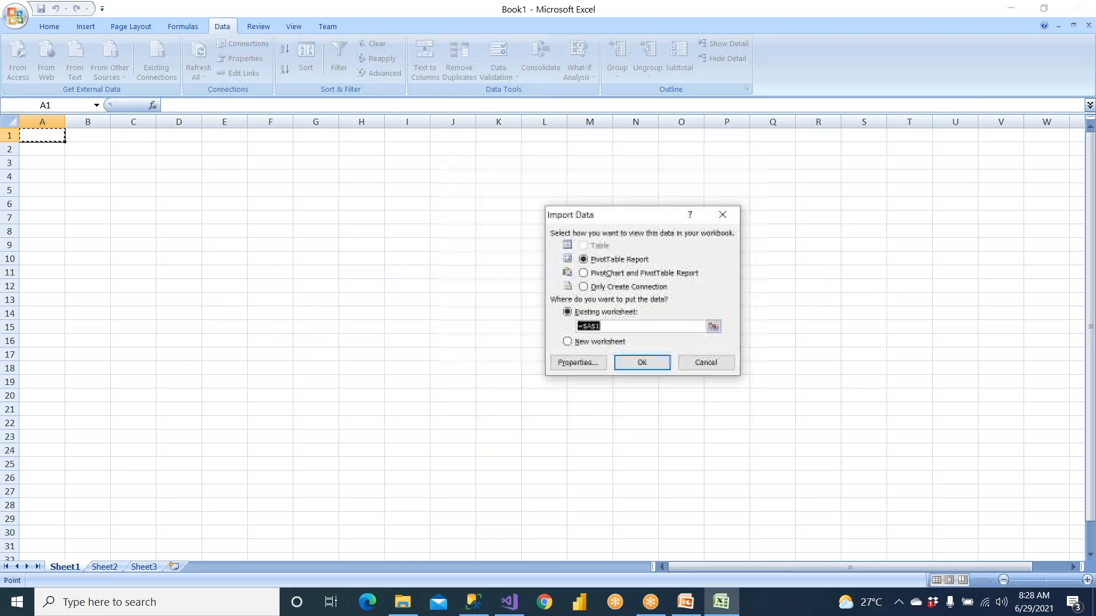
left_click(641, 366)
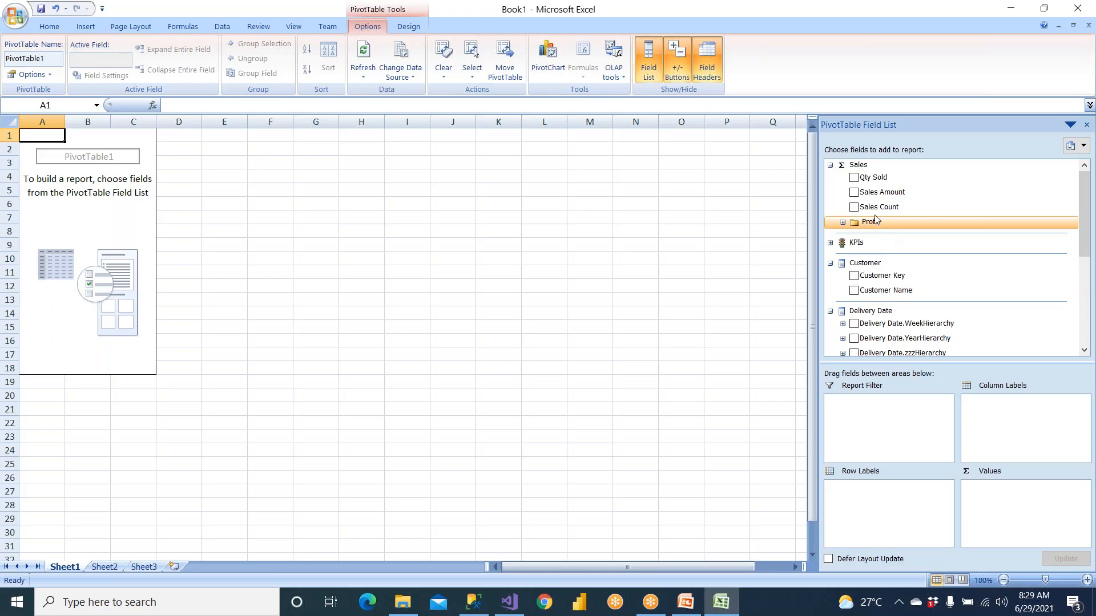
Step: Build a PivotTable with Customer Name as rows and Sales Amount, CustomerKPI Status and CustomerKPI Trend as values
left_click_drag(883, 192, 987, 519)
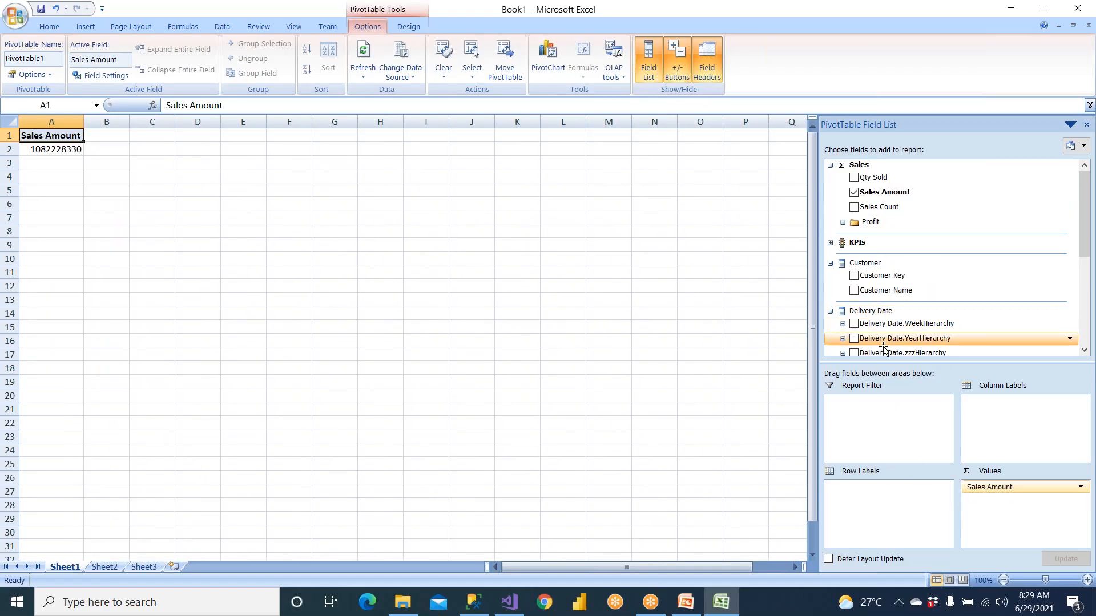
left_click_drag(879, 297, 884, 508)
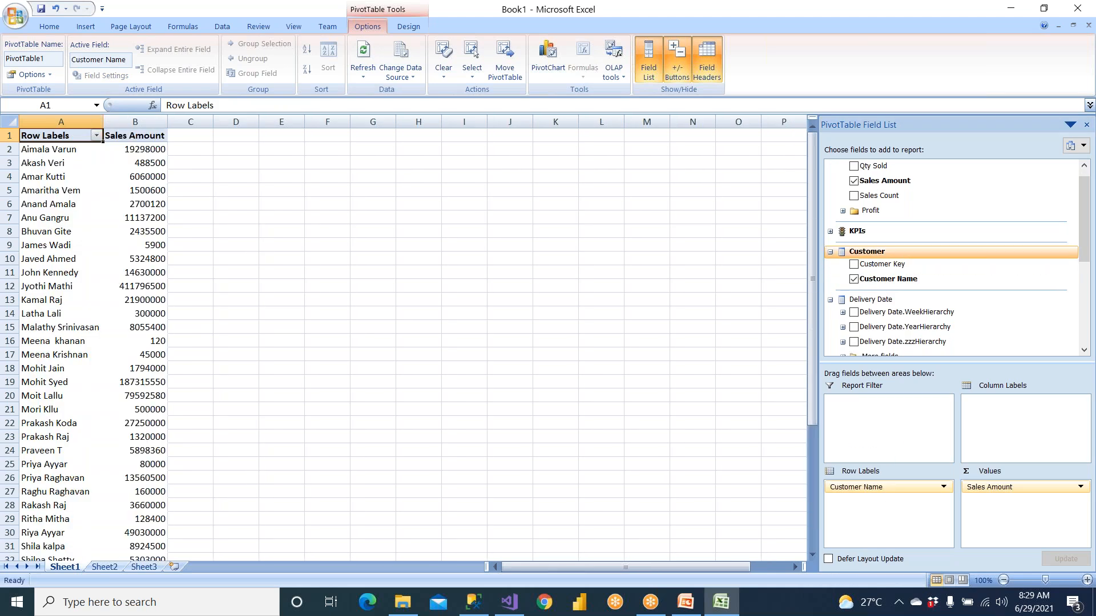
left_click(831, 232)
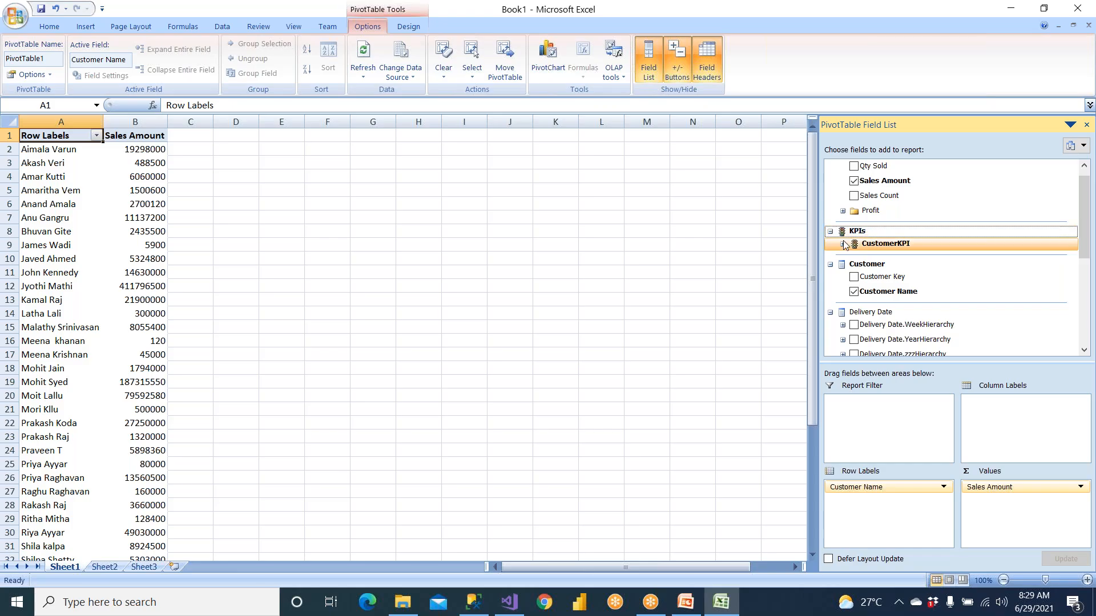
left_click(843, 244)
left_click(866, 286)
left_click(866, 302)
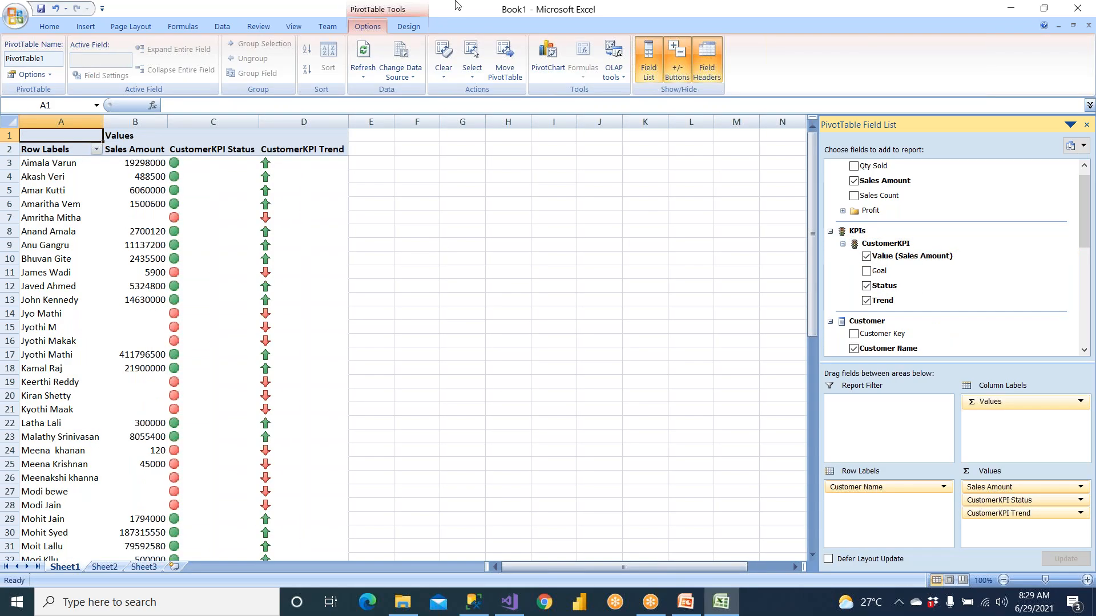
Step: Examine the CustomerKPI status and trend indicators of several customers against their sales amounts
left_click_drag(184, 170, 267, 199)
left_click_drag(186, 218, 265, 217)
left_click_drag(187, 268, 287, 266)
left_click_drag(194, 313, 260, 341)
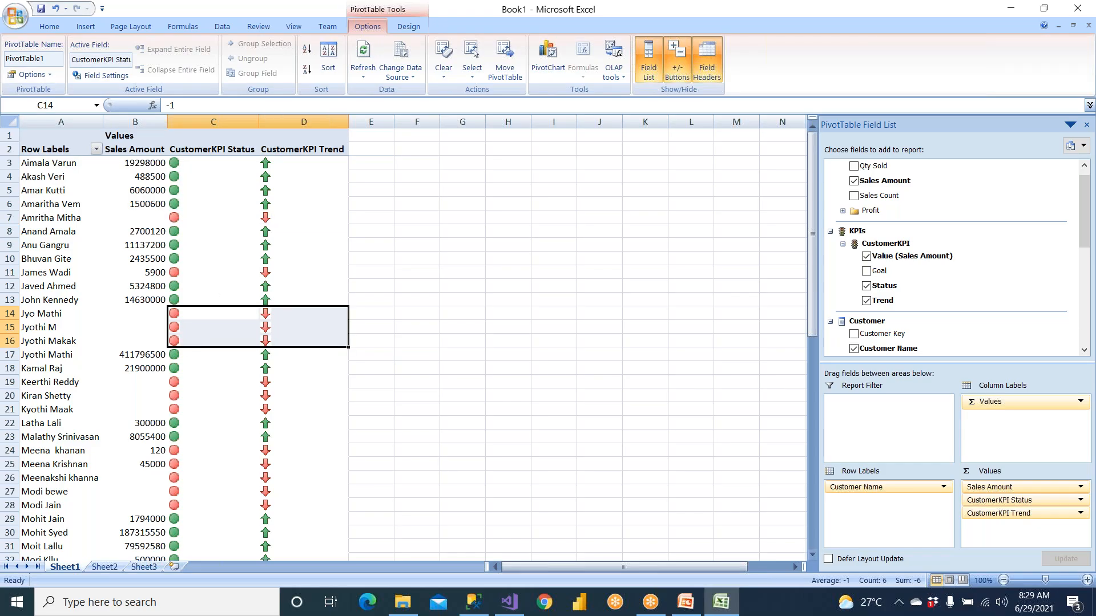
Step: Remove Sales Amount from the PivotTable values and review the remaining KPI indicators down the customer list
left_click_drag(1023, 489, 768, 473)
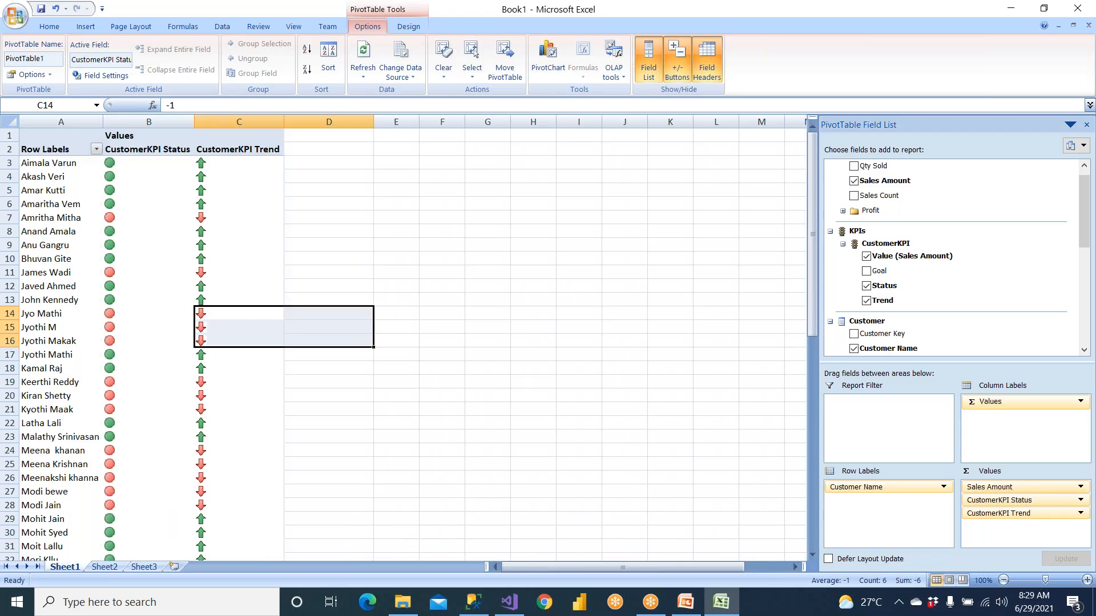
left_click_drag(79, 221, 230, 224)
scroll(220, 438, "down", 17)
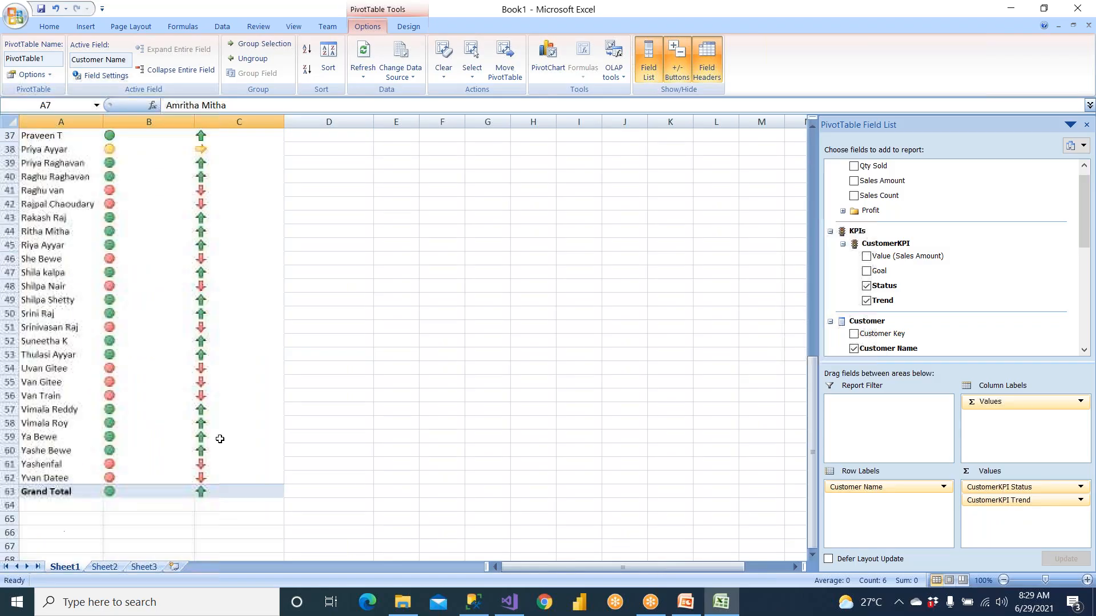
scroll(220, 439, "up", 17)
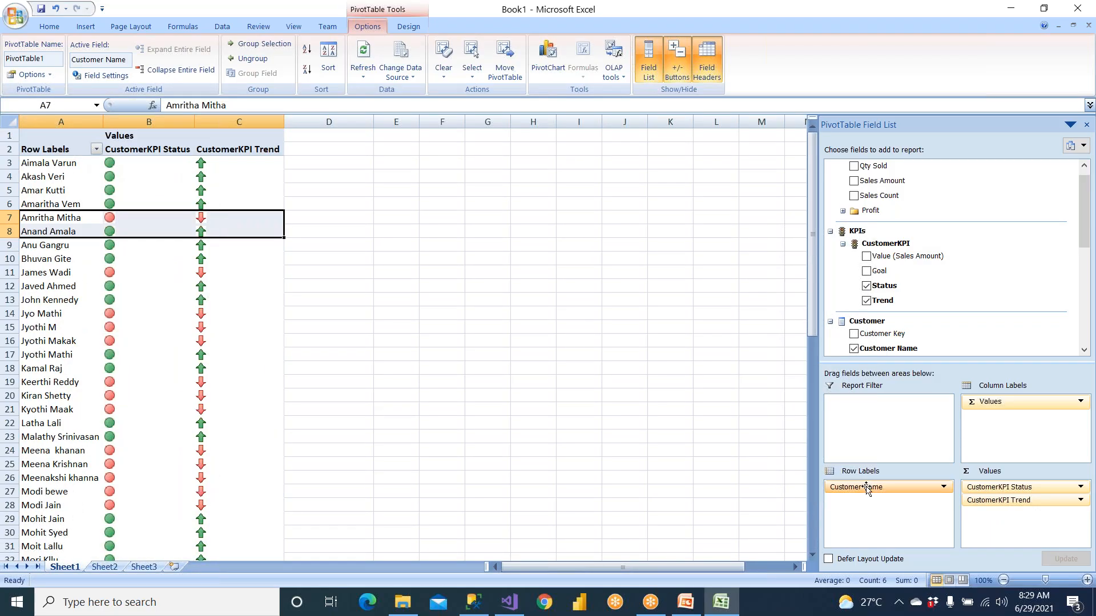
Step: Replace Customer Name with Product Name as the PivotTable's row labels
left_click_drag(867, 488, 609, 449)
left_click_drag(1084, 236, 1089, 316)
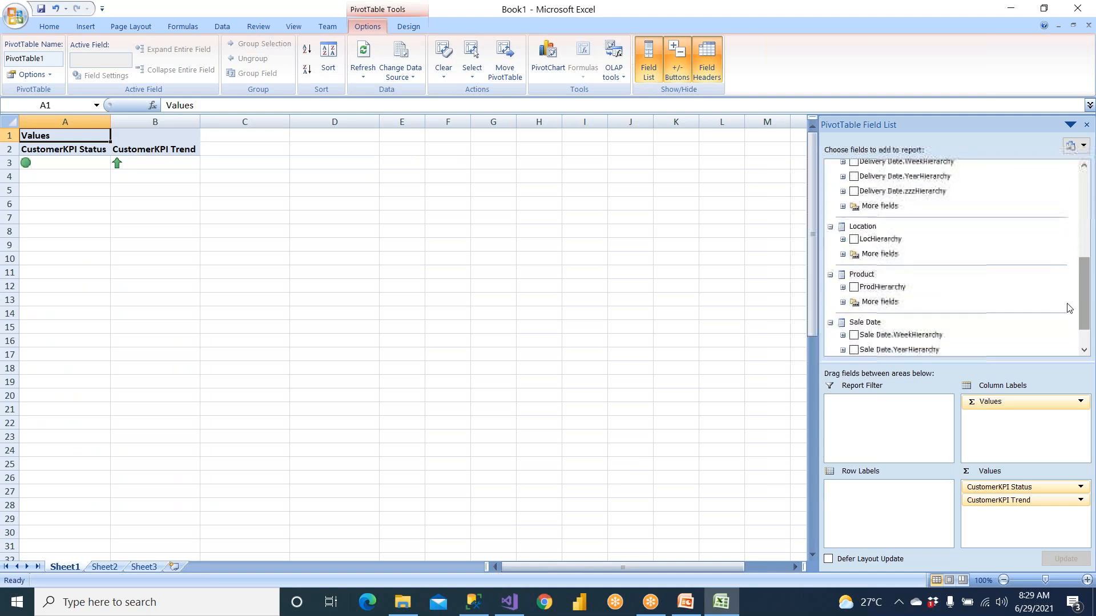
left_click(842, 302)
left_click_drag(889, 344, 885, 494)
Step: Examine the CustomerKPI status and trend indicators of products such as VIT D, 5STAR, ADDIDAS, ATTA and AXE
left_click_drag(62, 164, 197, 178)
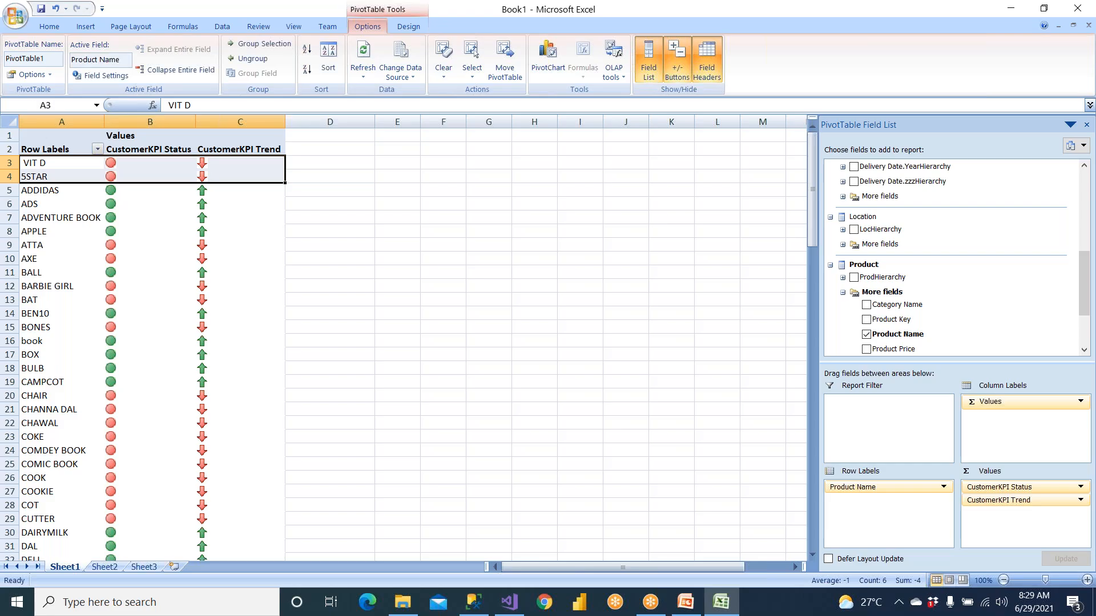
left_click_drag(52, 191, 150, 230)
left_click_drag(57, 247, 149, 267)
left_click(339, 267)
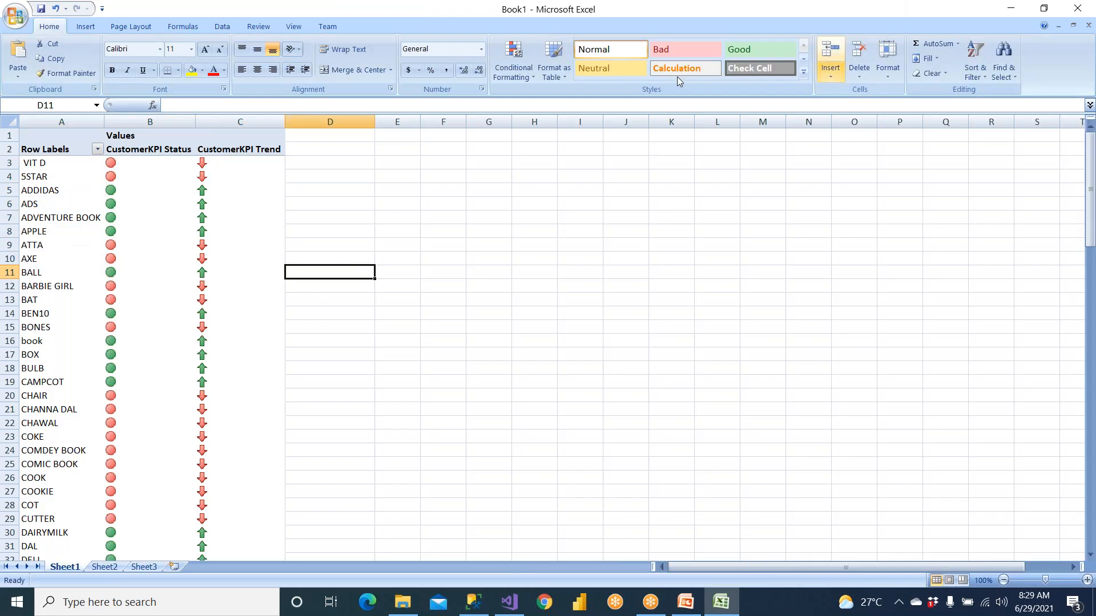
Step: Add Sale Date.New Year No to the PivotTable as a report filter
left_click(57, 204)
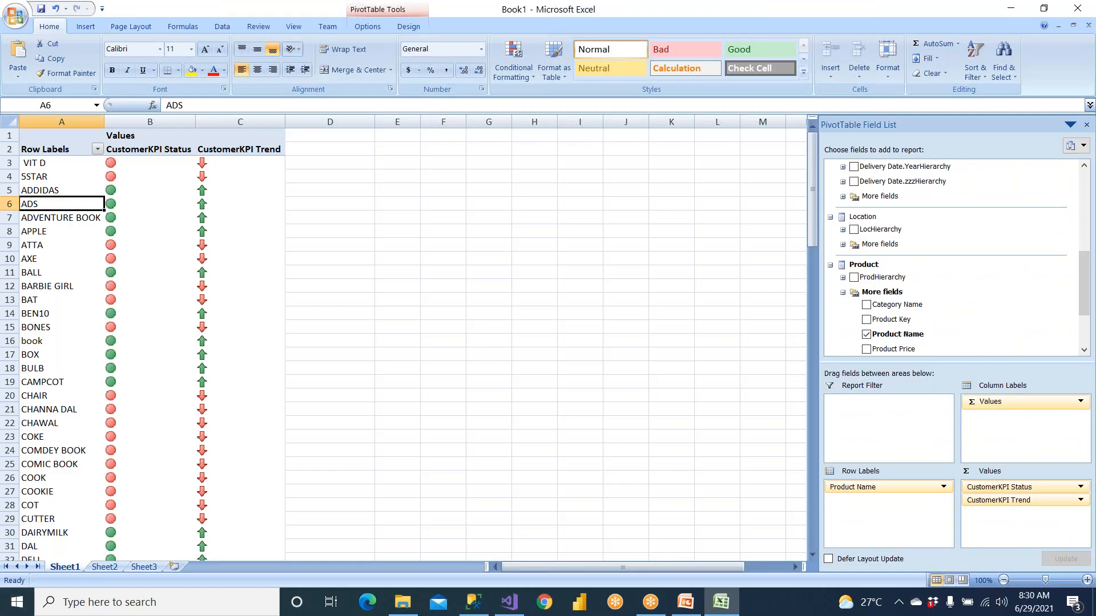
scroll(1089, 187, "up", 4)
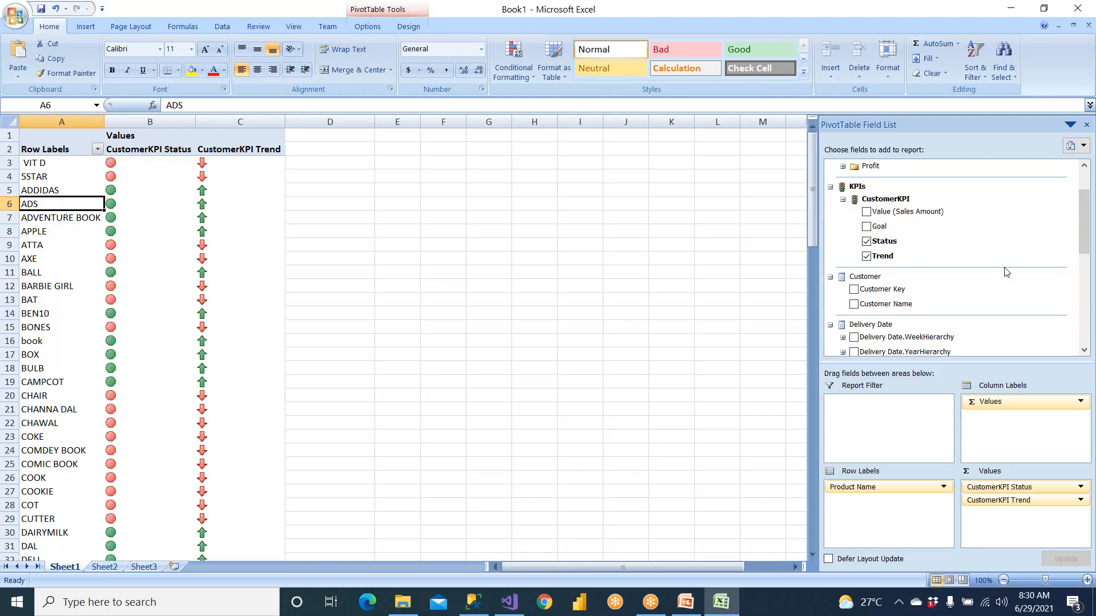
left_click(1085, 350)
scroll(1086, 349, "down", 4)
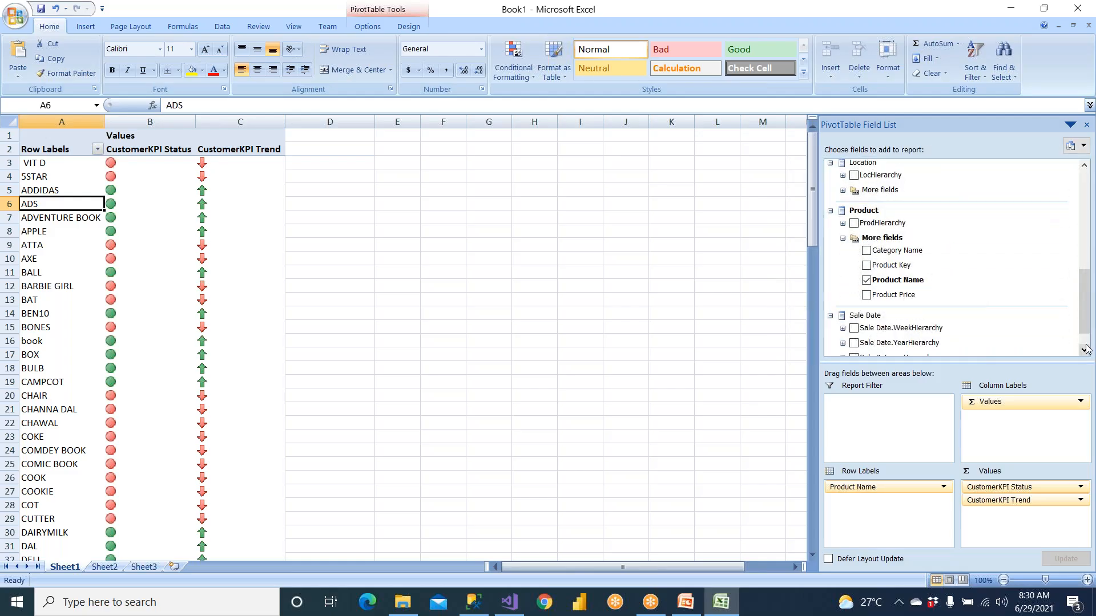
left_click(1085, 351)
left_click(1085, 350)
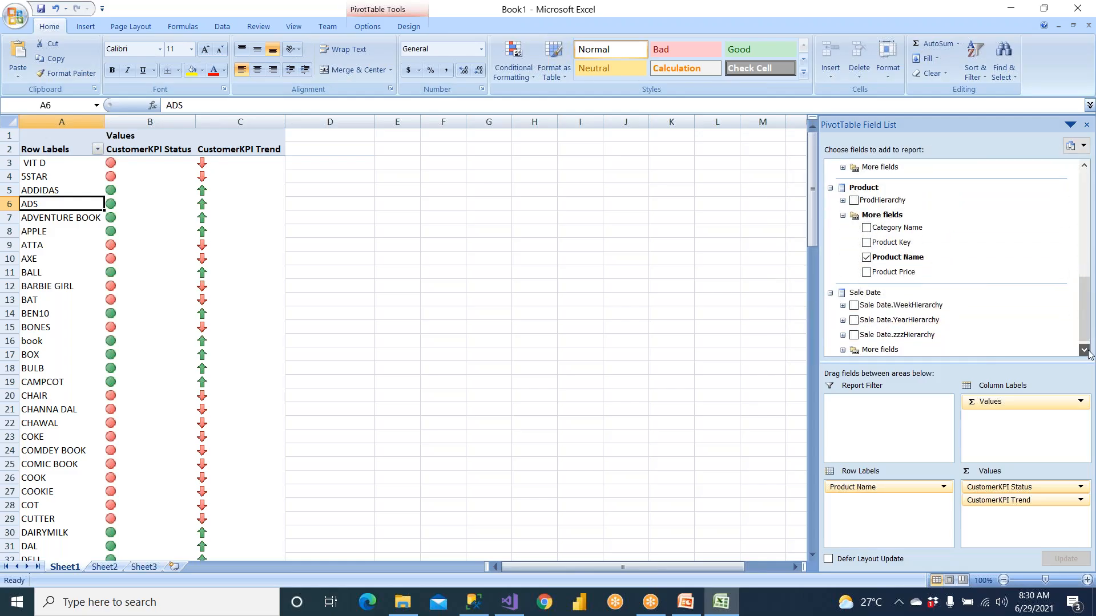
left_click(843, 341)
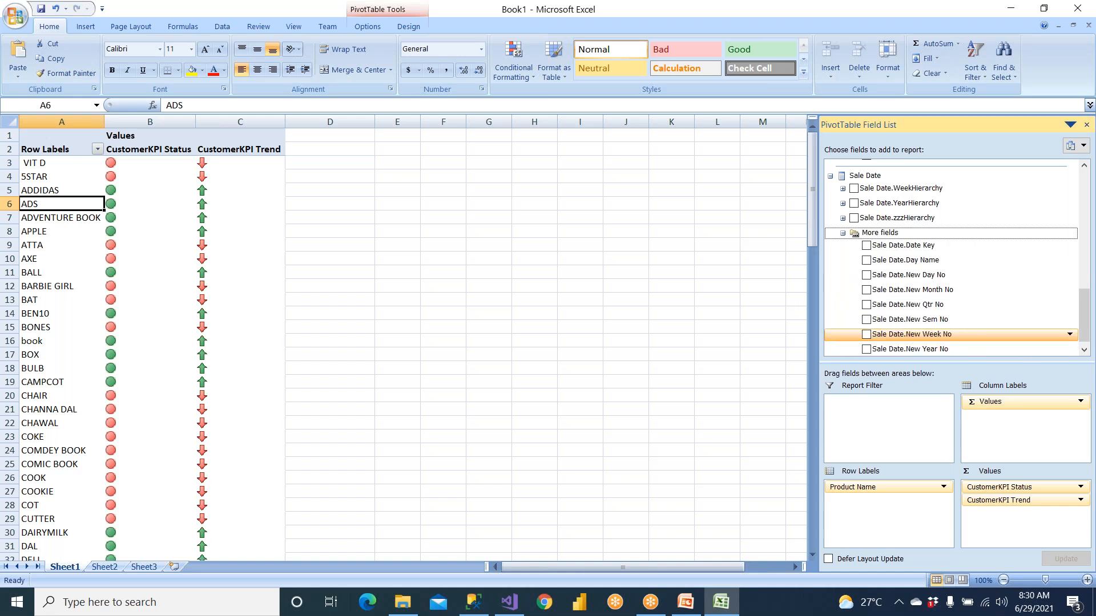
left_click_drag(893, 349, 883, 425)
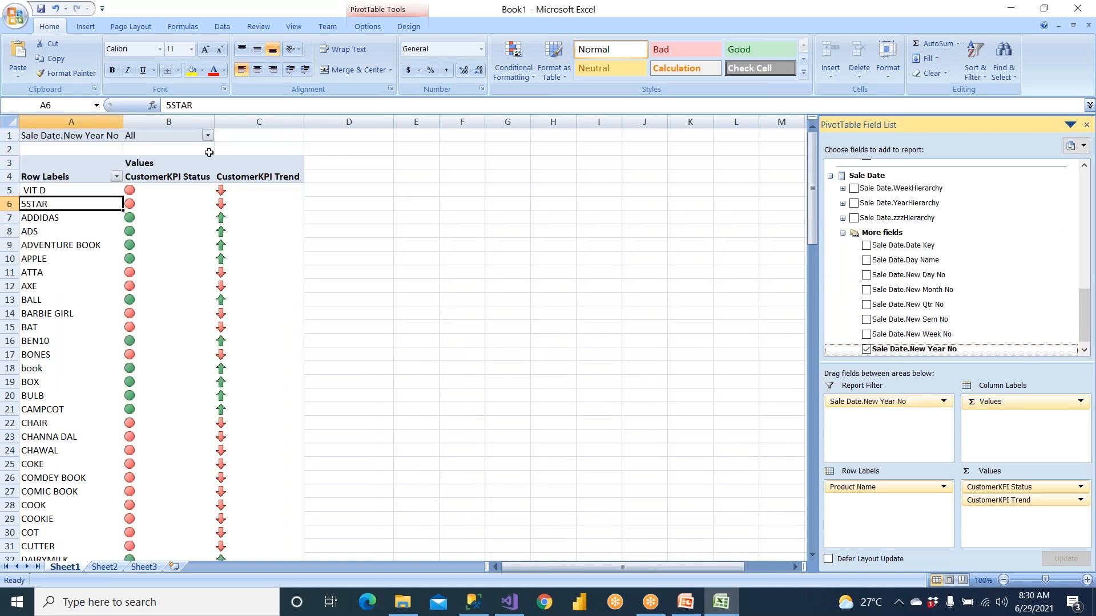
Step: Filter the PivotTable's Sale Date.New Year No to Y2016 only, with multiple-item selection enabled
left_click(207, 135)
left_click(79, 251)
left_click(82, 150)
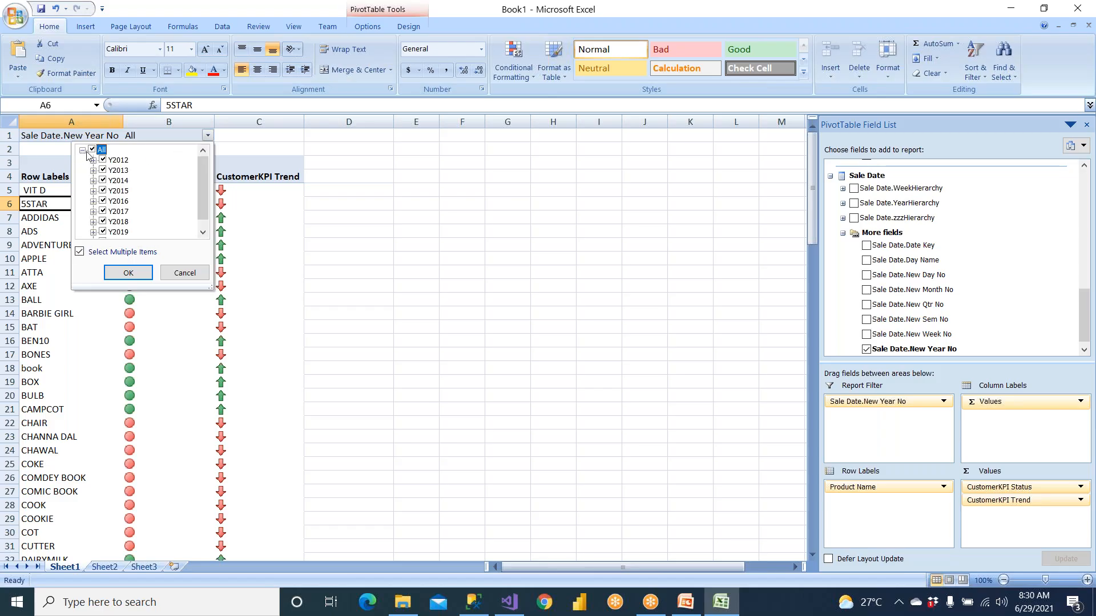
left_click(93, 150)
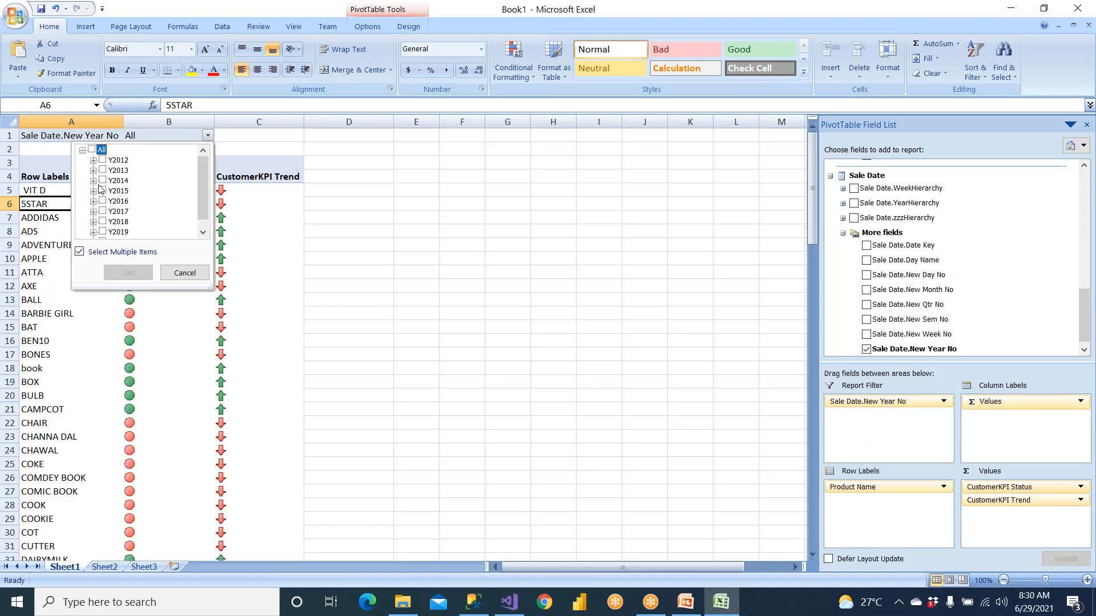
left_click(103, 201)
left_click(128, 273)
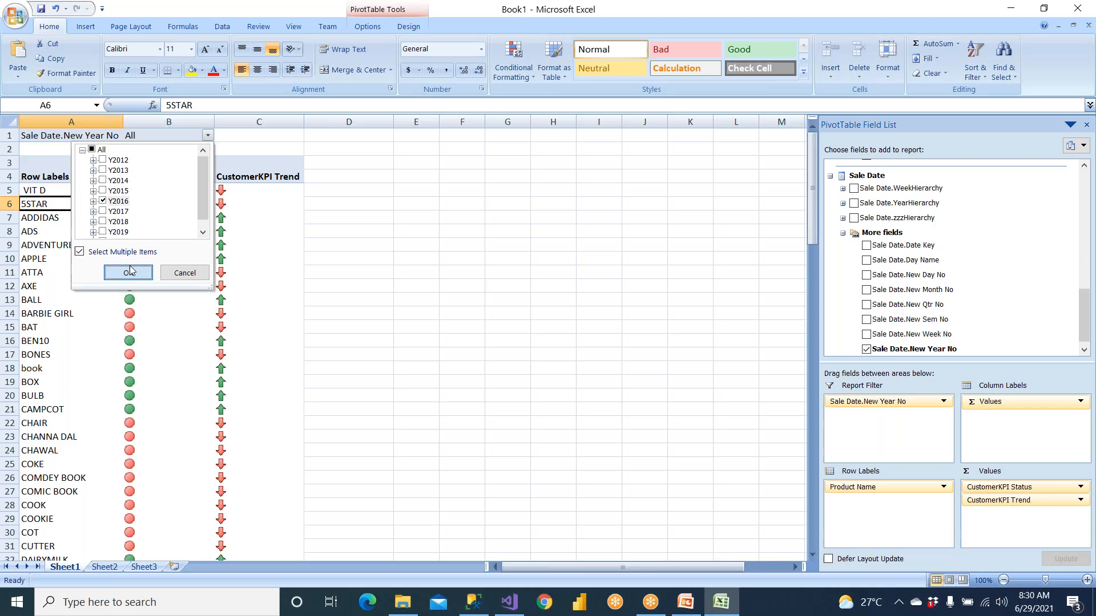
Step: Examine the Y2016 status and trend indicators of products such as ADDIDAS to APPLE, VIT D, 5STAR, LIRIL and HP
left_click(299, 274)
left_click_drag(77, 222, 227, 257)
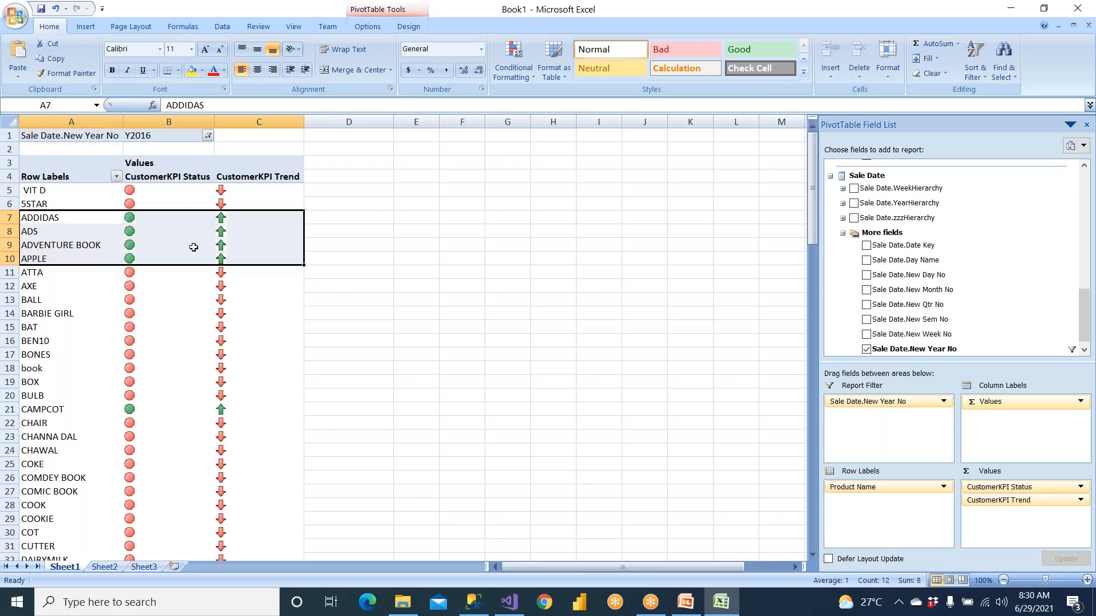
left_click_drag(88, 194, 228, 201)
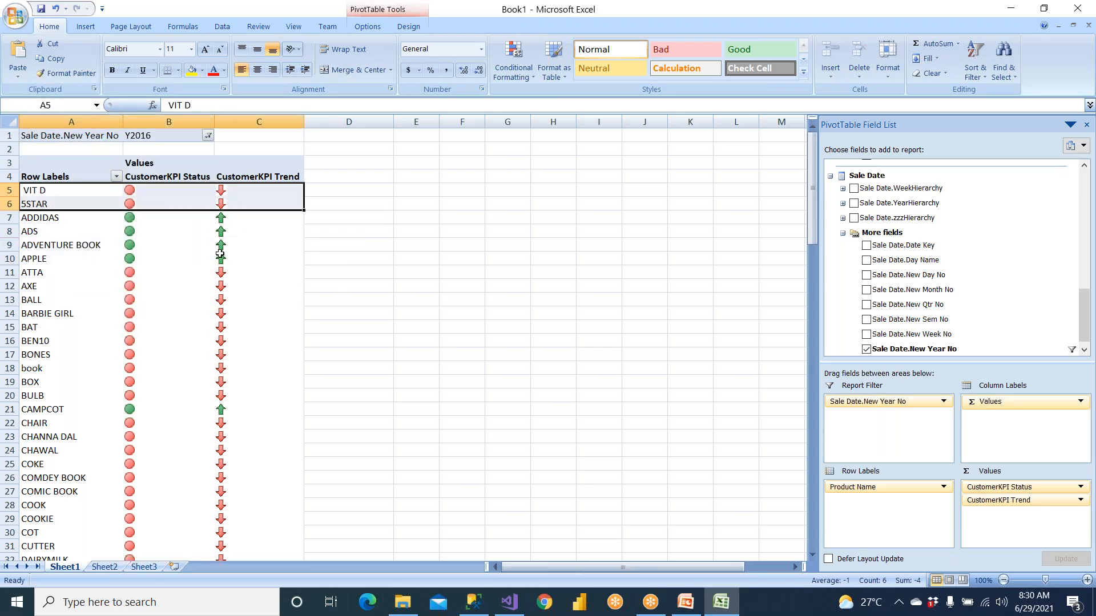
scroll(140, 403, "down", 11)
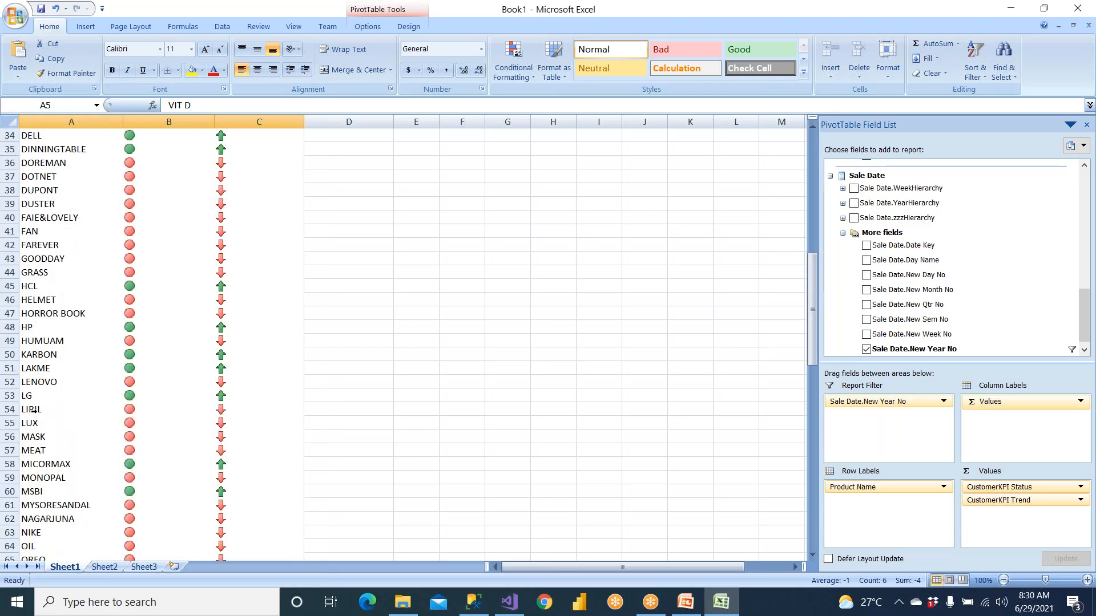
left_click_drag(69, 409, 260, 464)
left_click(320, 435)
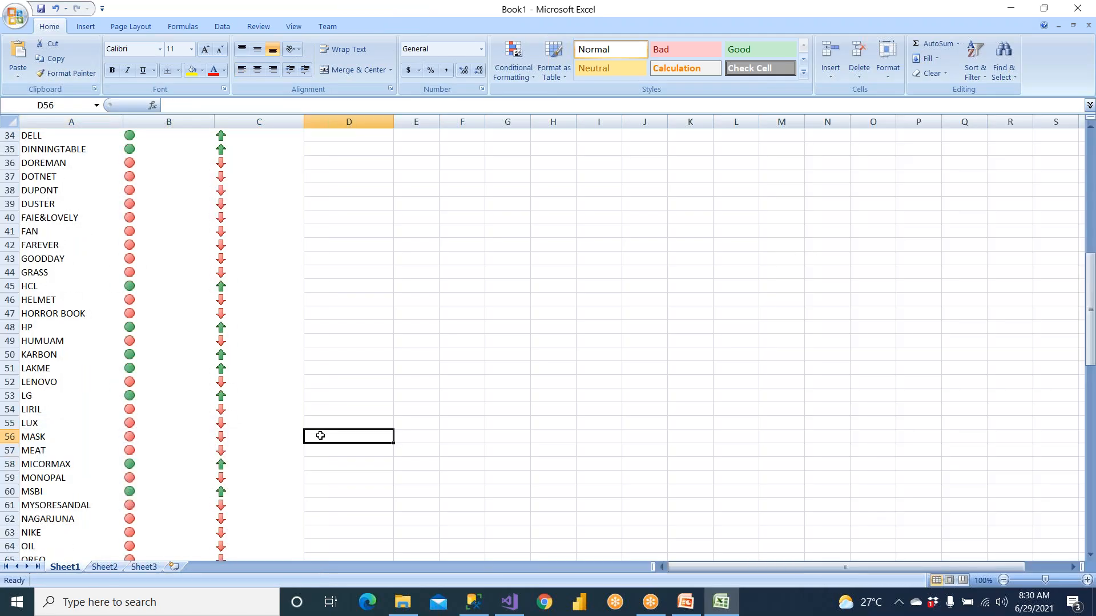
left_click(145, 325)
scroll(144, 324, "up", 10)
scroll(137, 325, "up", 1)
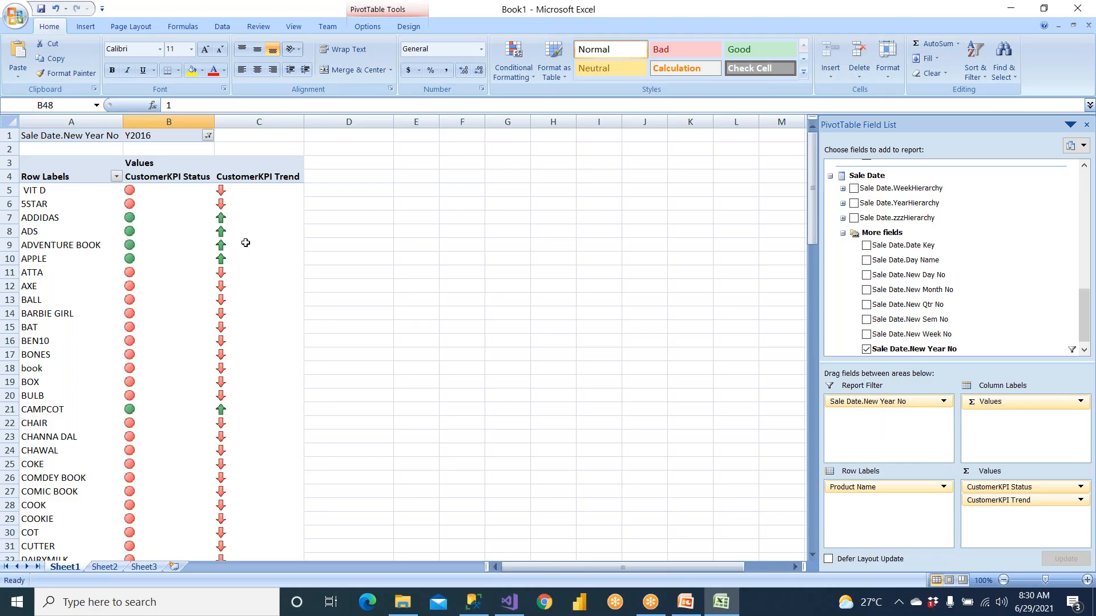
Step: Compare the Y2016 KPI indicators of VIT D and 5STAR with SAREE and the SCISSOR to SHORT products
left_click_drag(150, 191, 253, 198)
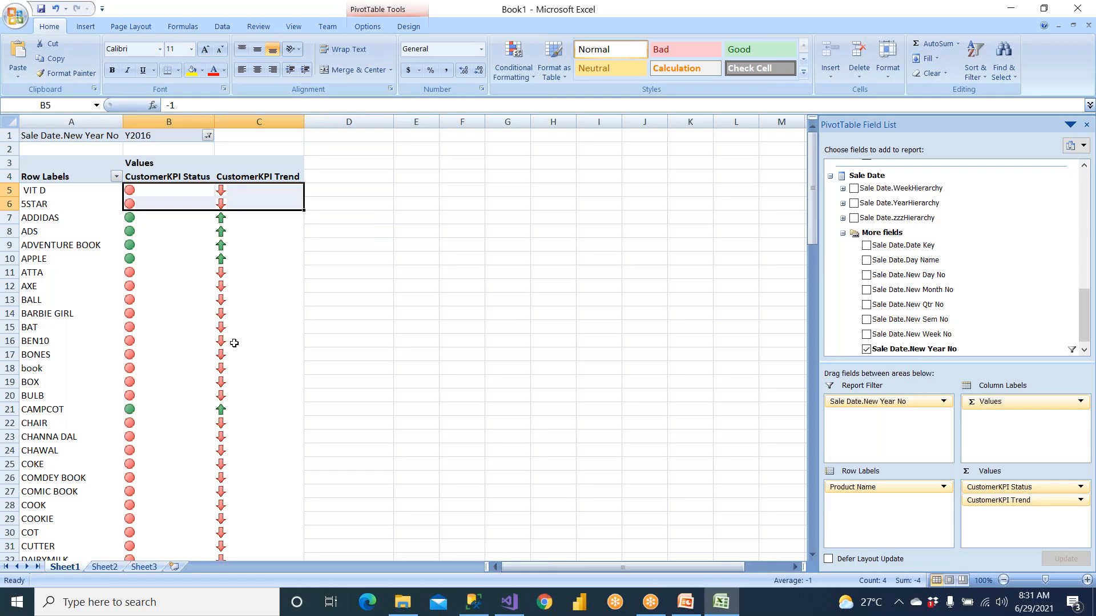
scroll(237, 342, "down", 12)
scroll(189, 346, "down", 11)
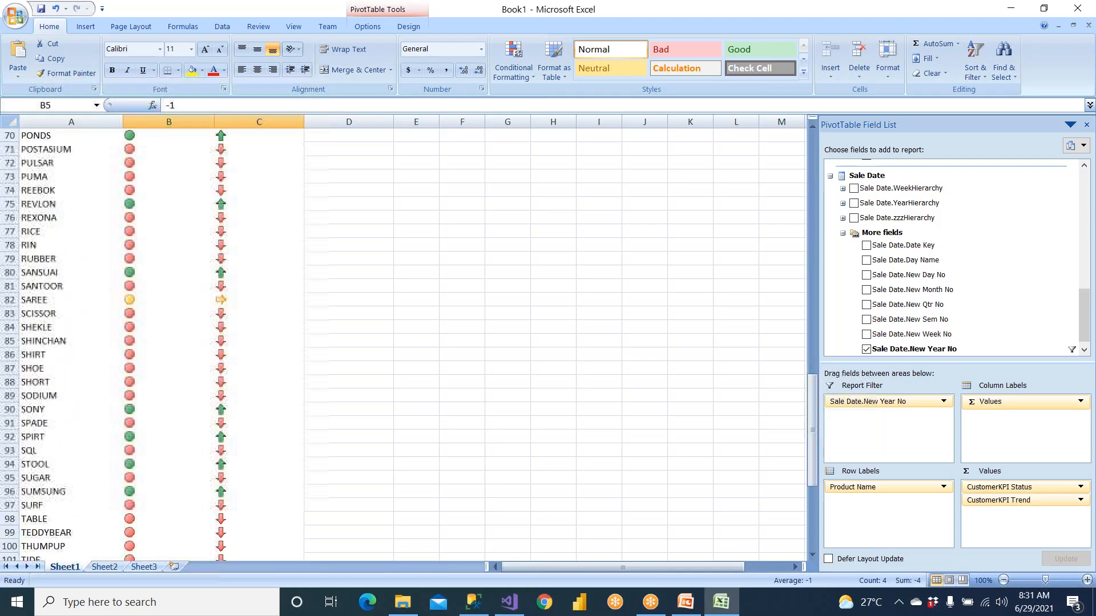
left_click_drag(118, 300, 254, 299)
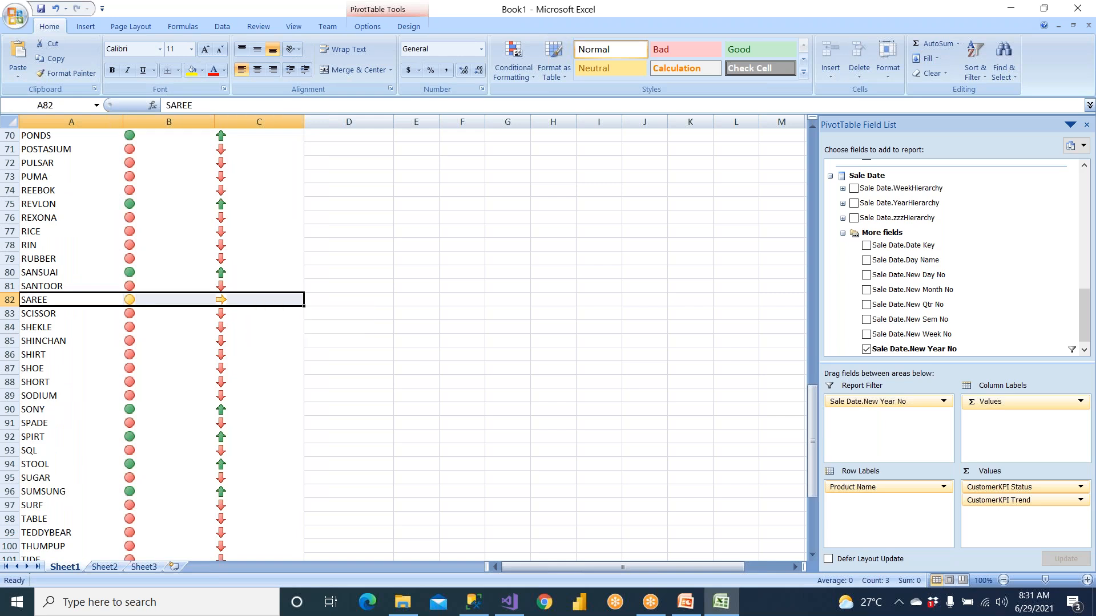
left_click_drag(137, 318, 231, 388)
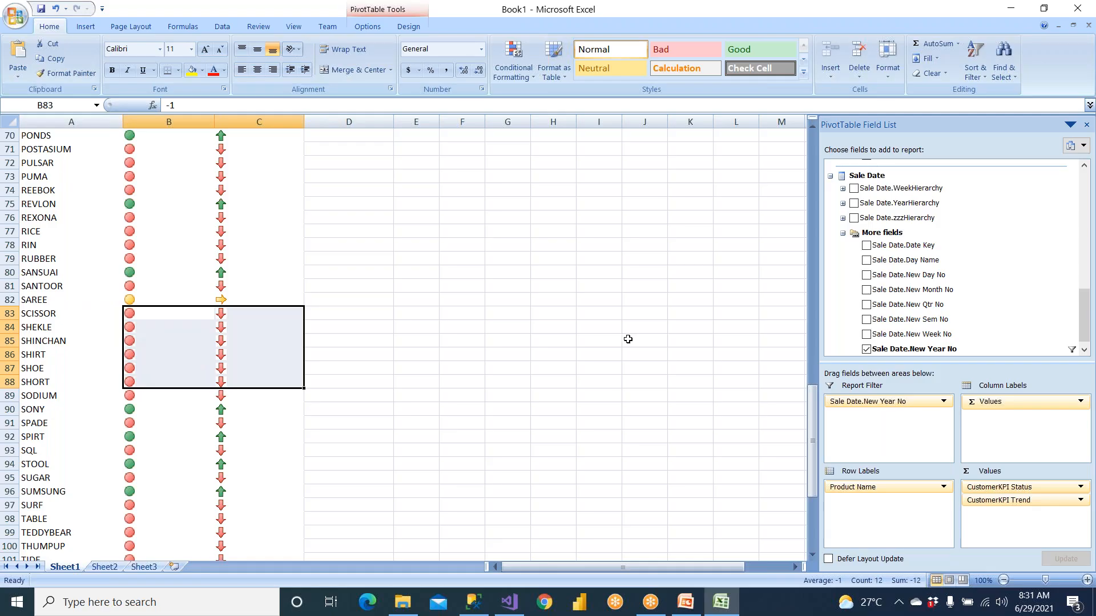
left_click(93, 317)
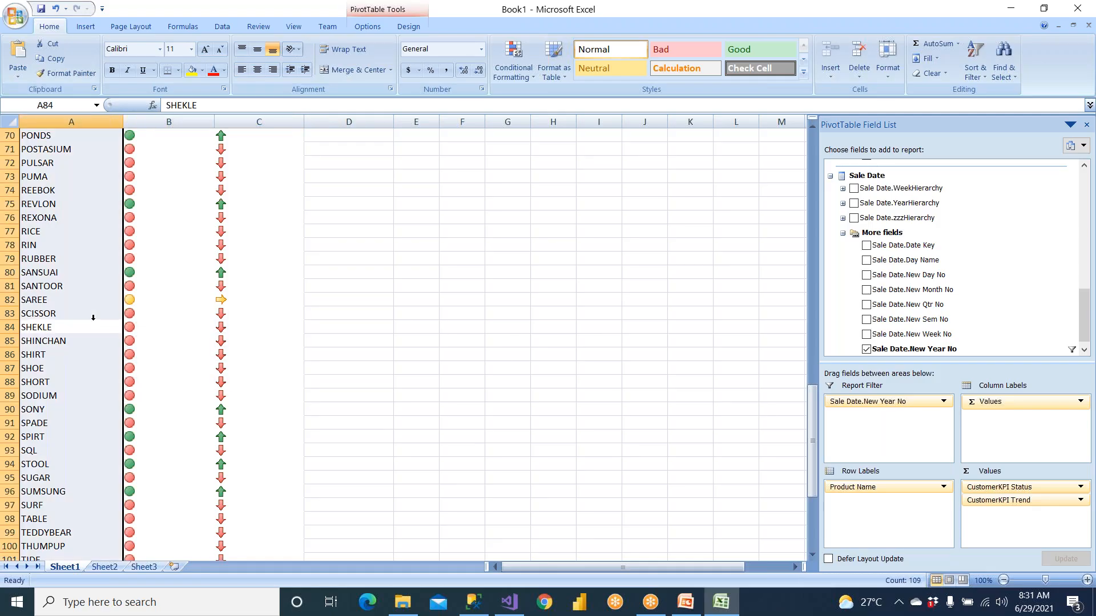
left_click(506, 367)
scroll(286, 259, "up", 2)
scroll(286, 258, "up", 20)
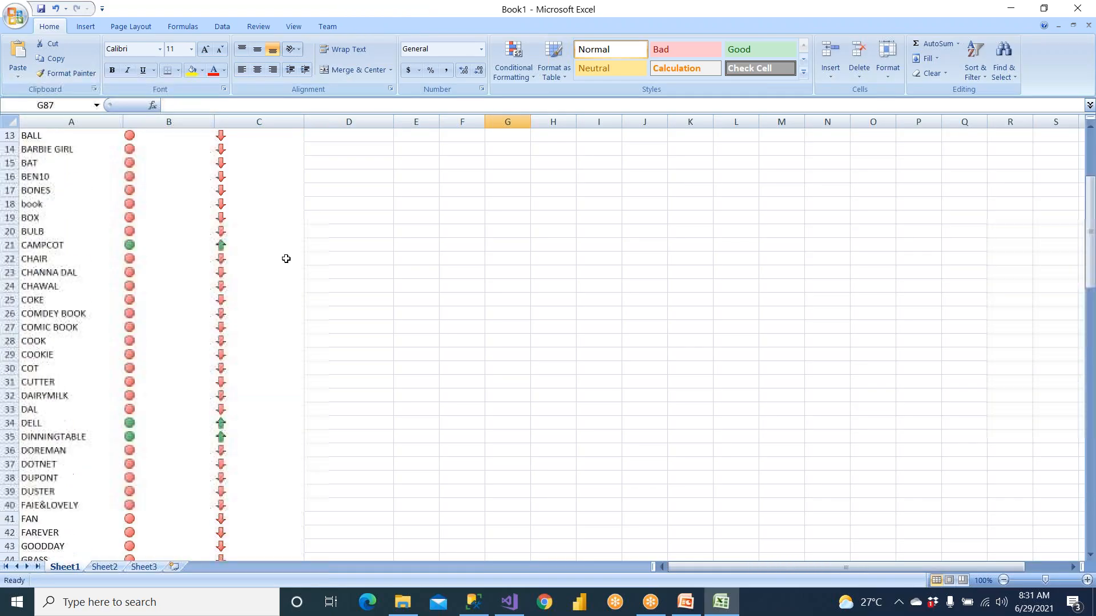
left_click(144, 217)
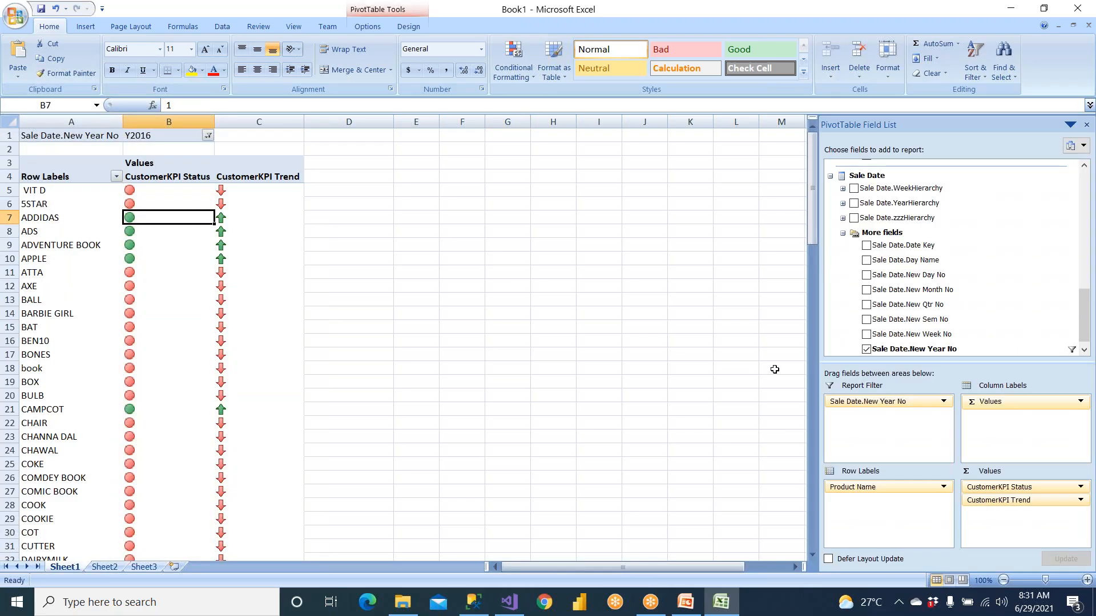
Step: Add Country from the Location dimension to the PivotTable as a second report filter
left_click(843, 233)
left_click(830, 180)
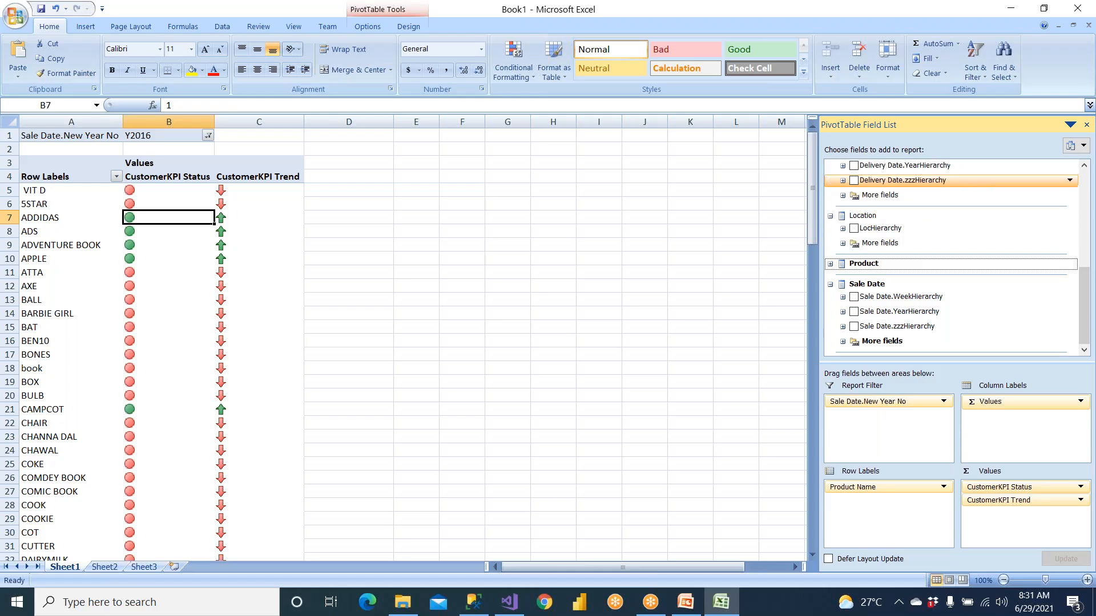
left_click(843, 244)
left_click_drag(884, 270, 886, 431)
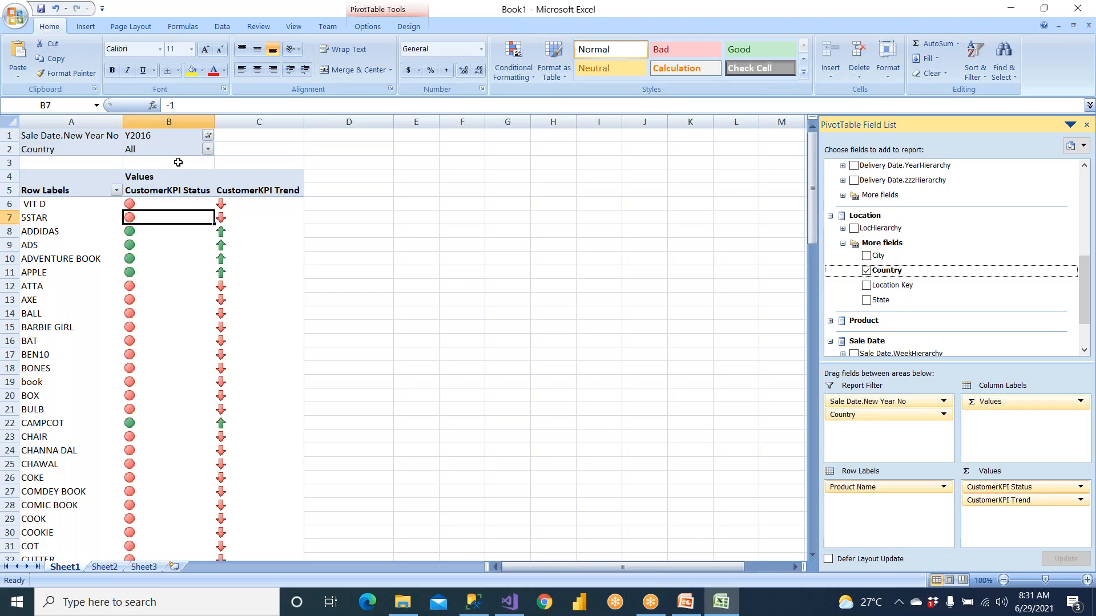
Step: Filter Country to India only and review the KPI indicators down the product list to the grand total
left_click(208, 151)
left_click(123, 266)
left_click(82, 163)
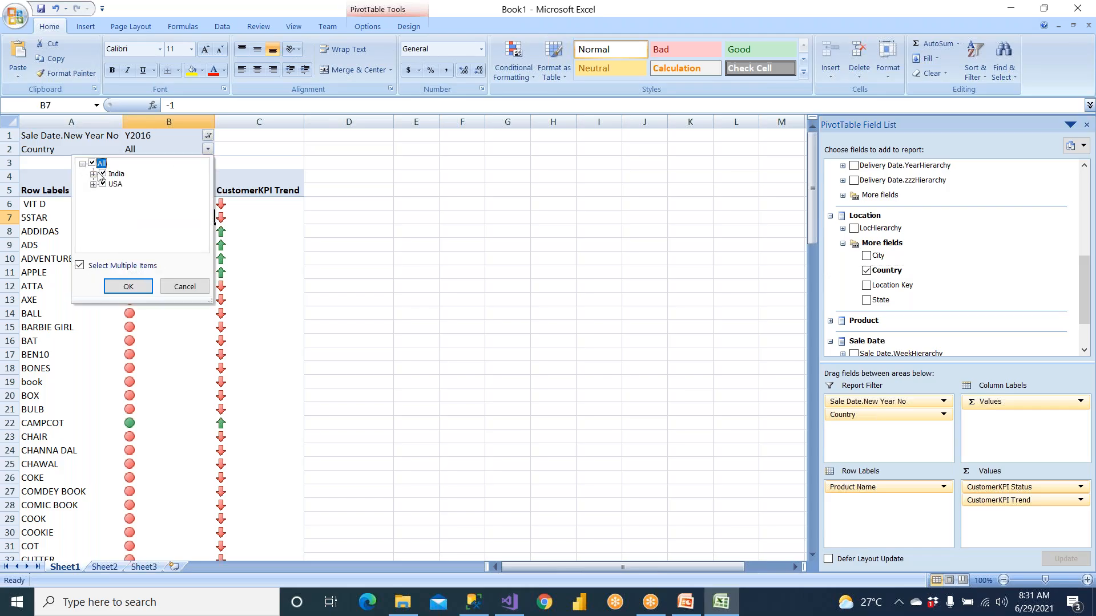
left_click(92, 163)
left_click(103, 174)
left_click(137, 286)
scroll(332, 295, "down", 20)
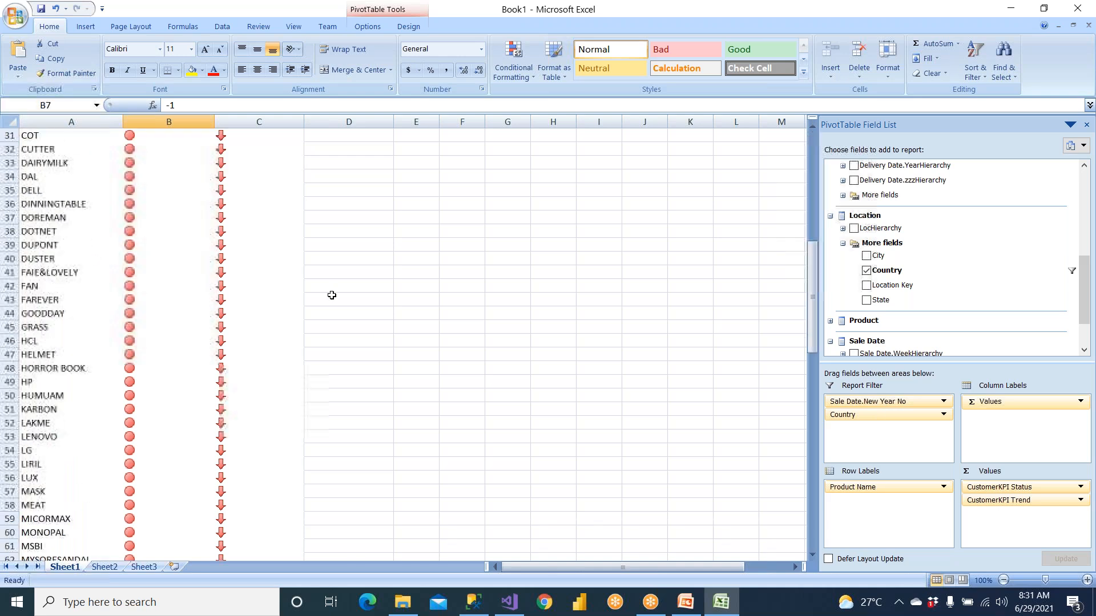
scroll(331, 295, "down", 1)
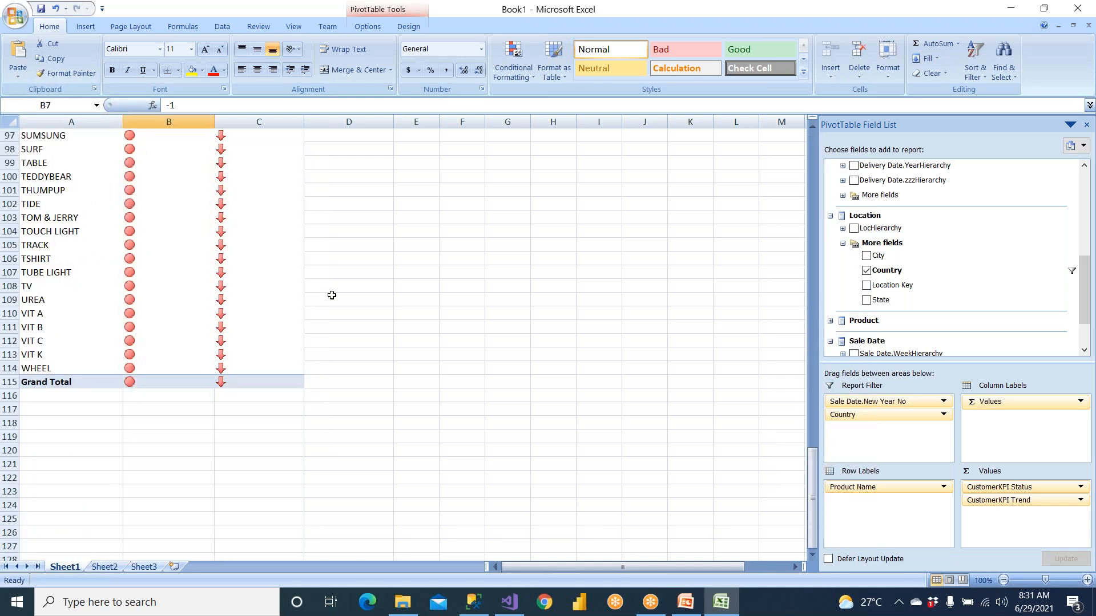
scroll(332, 295, "up", 20)
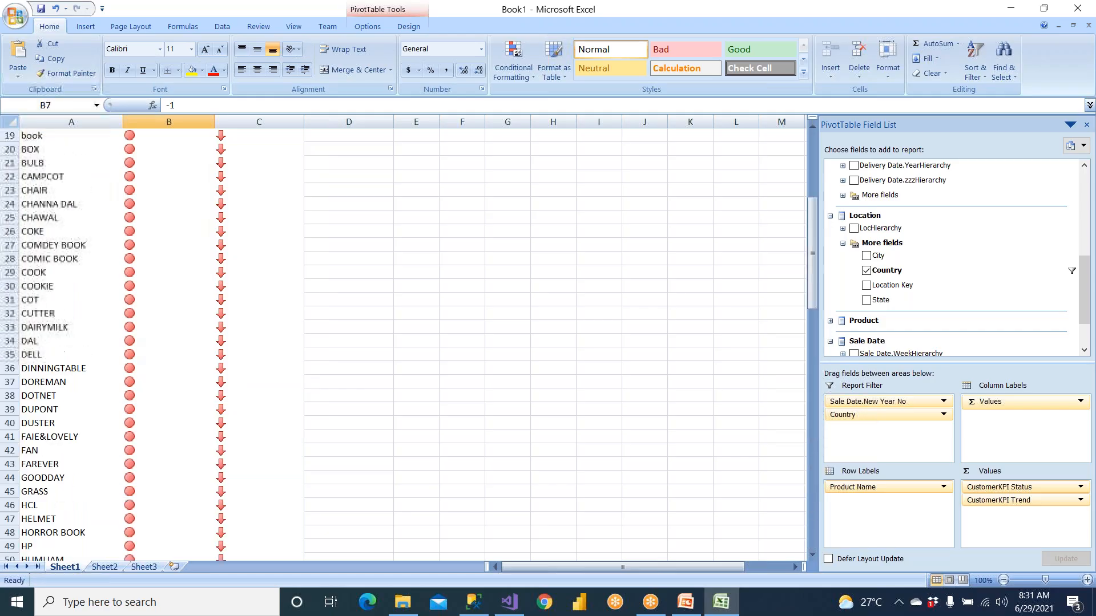
Step: Switch the sale year filter to Y2018 only and review the KPI indicators of BALL and the other products
left_click(208, 136)
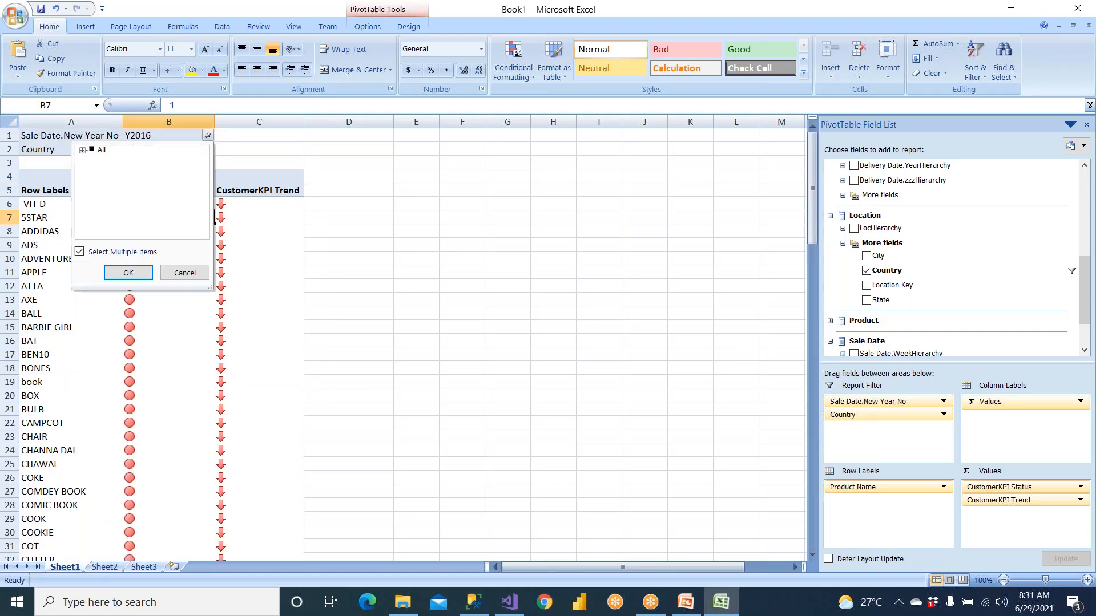
left_click(82, 150)
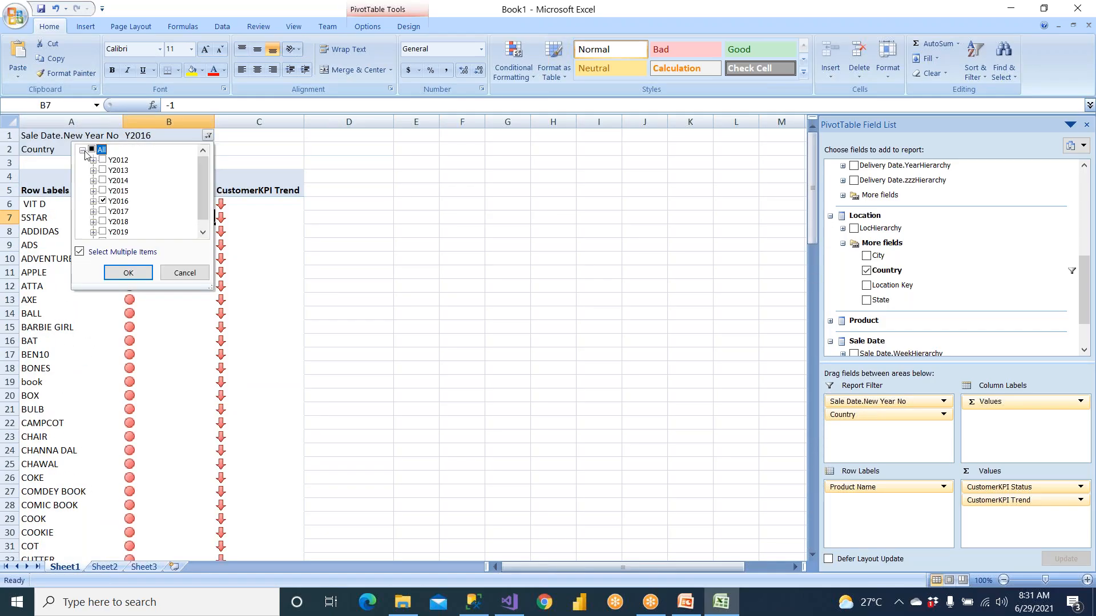
left_click(103, 201)
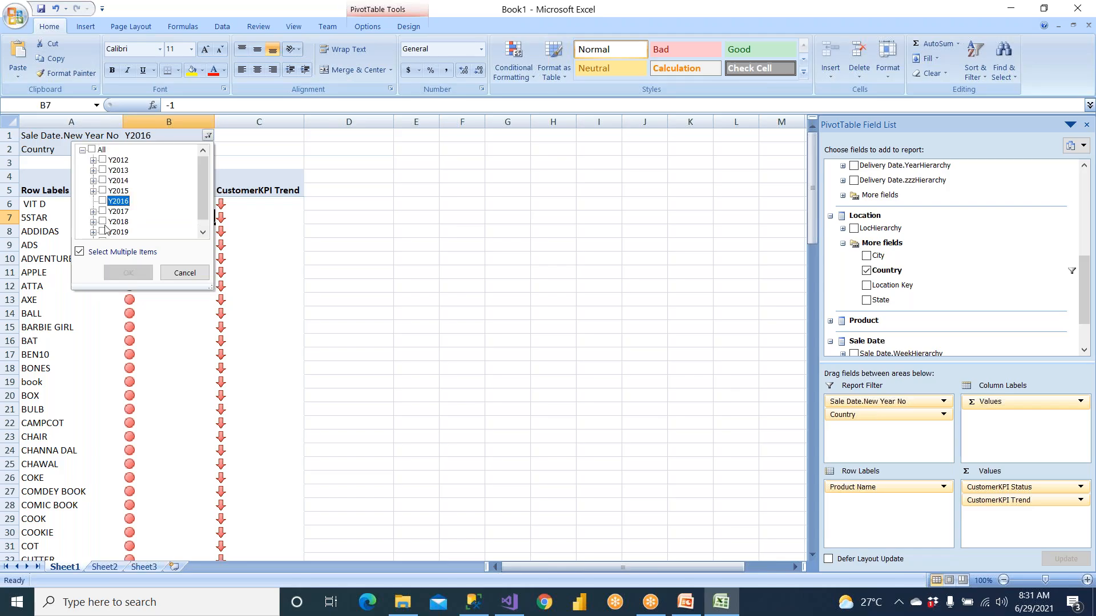
left_click(103, 222)
left_click(127, 273)
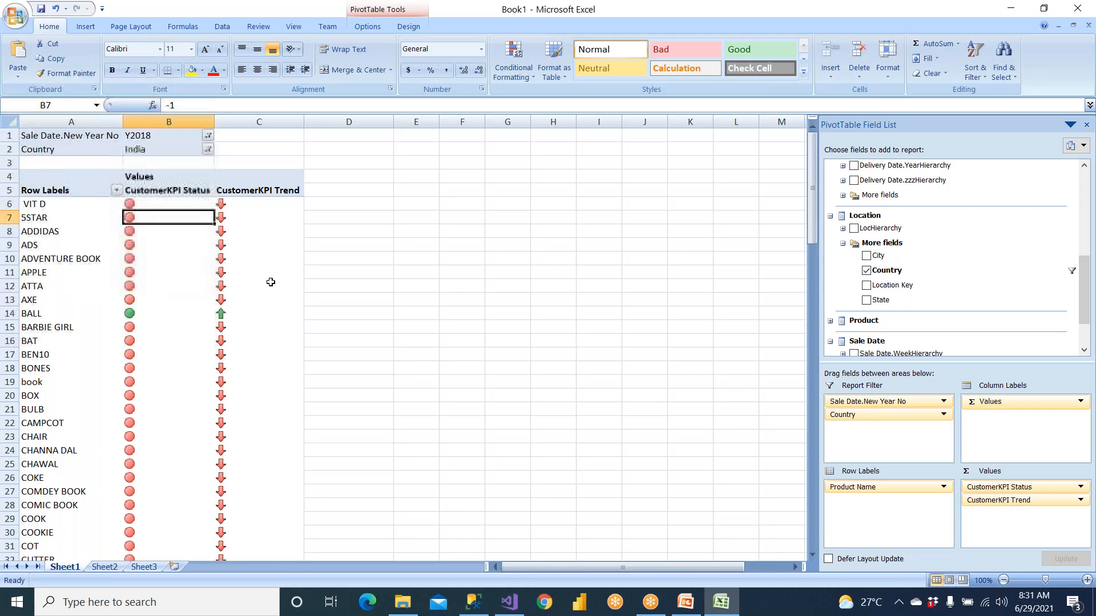
left_click_drag(67, 311, 261, 315)
scroll(262, 315, "down", 6)
scroll(262, 315, "down", 20)
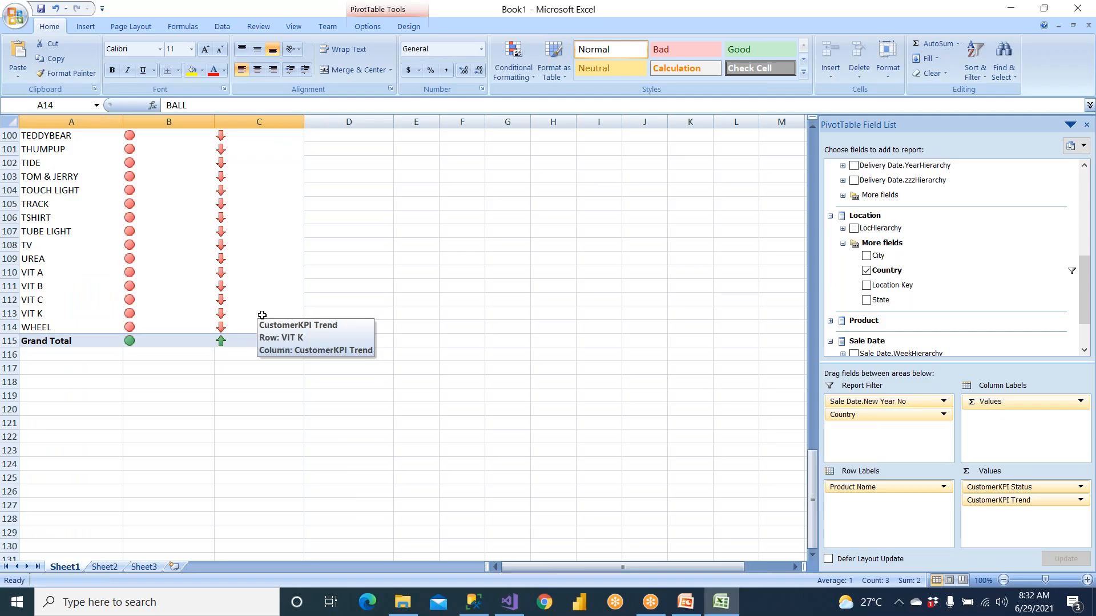
scroll(262, 315, "up", 20)
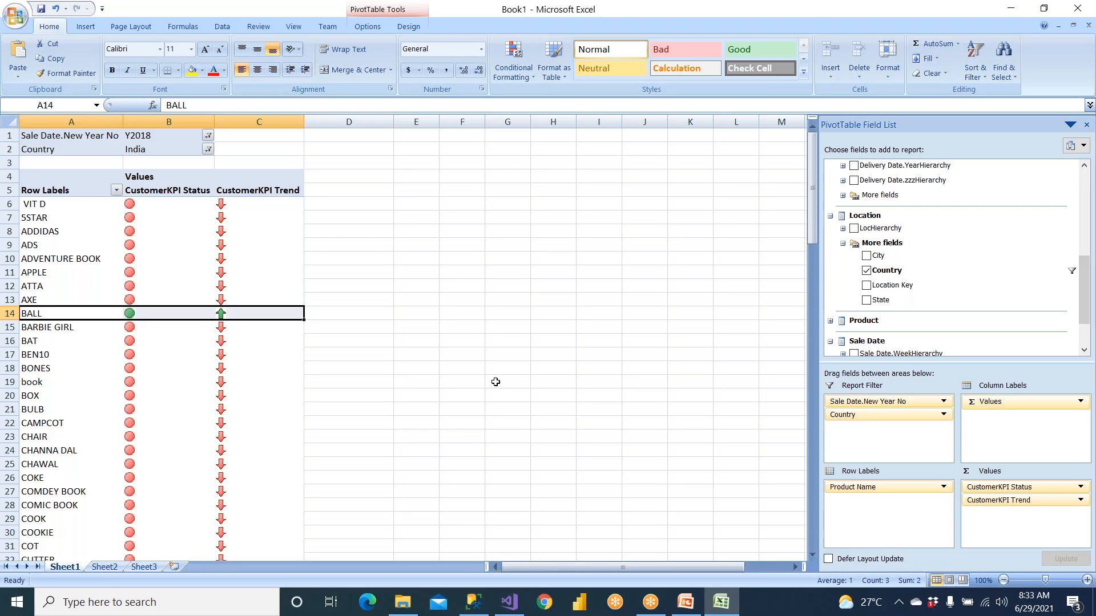
left_click_drag(137, 209, 258, 391)
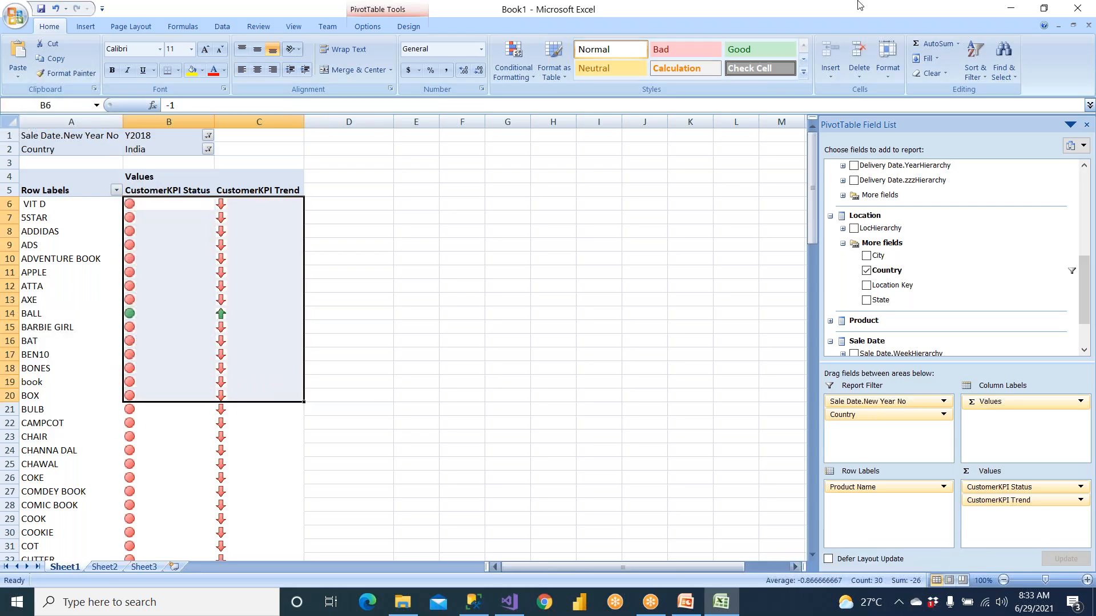
Step: Close the Book1 workbook without saving and open the AmazonSales cube's KPI definitions in Visual Studio
left_click(808, 3)
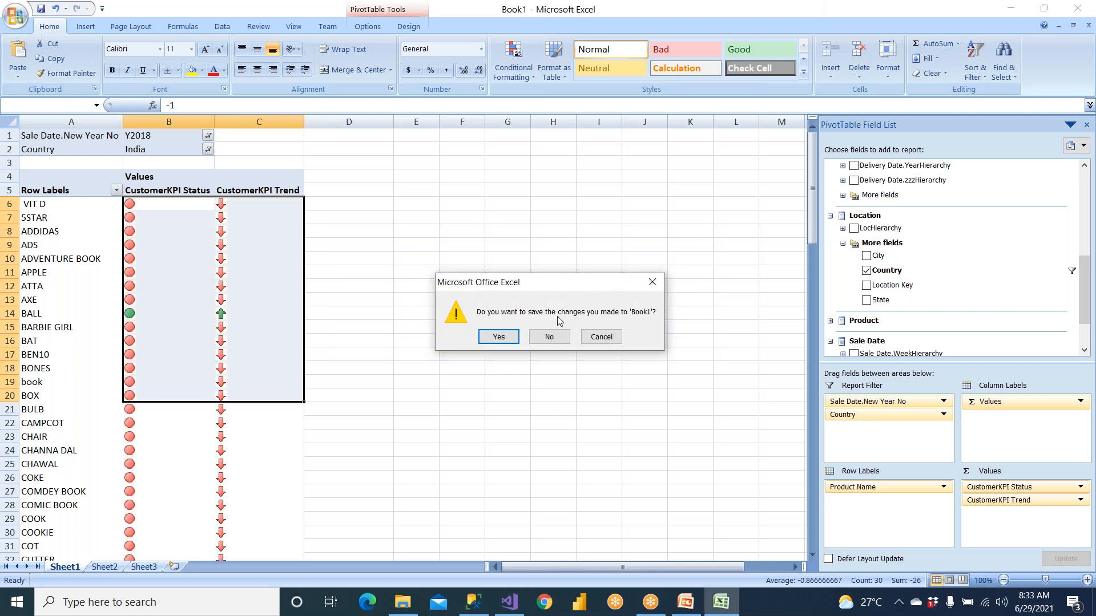
left_click(553, 336)
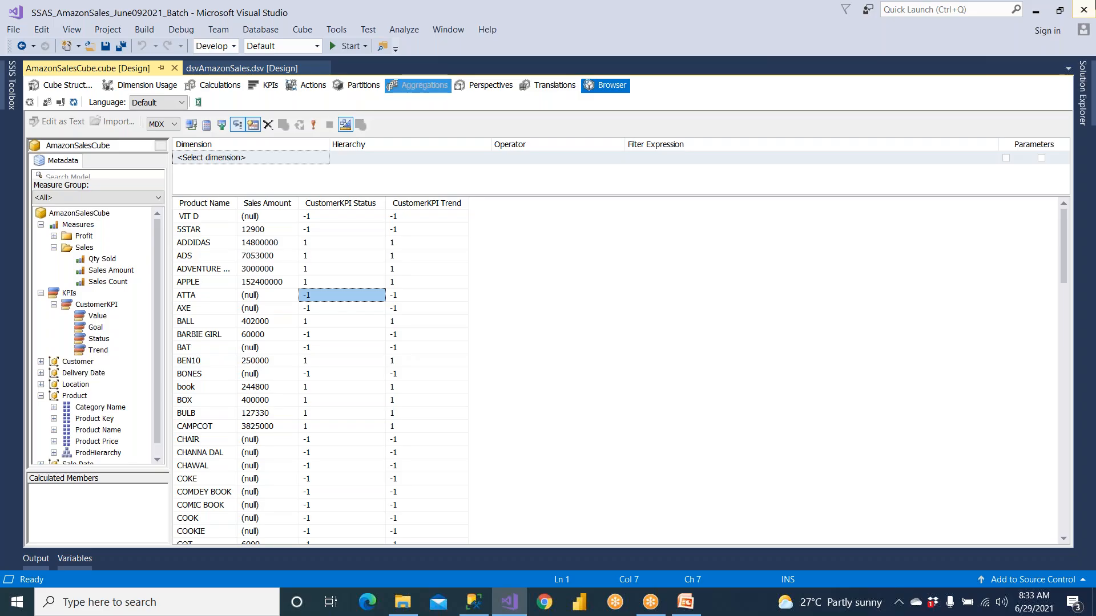
left_click(270, 85)
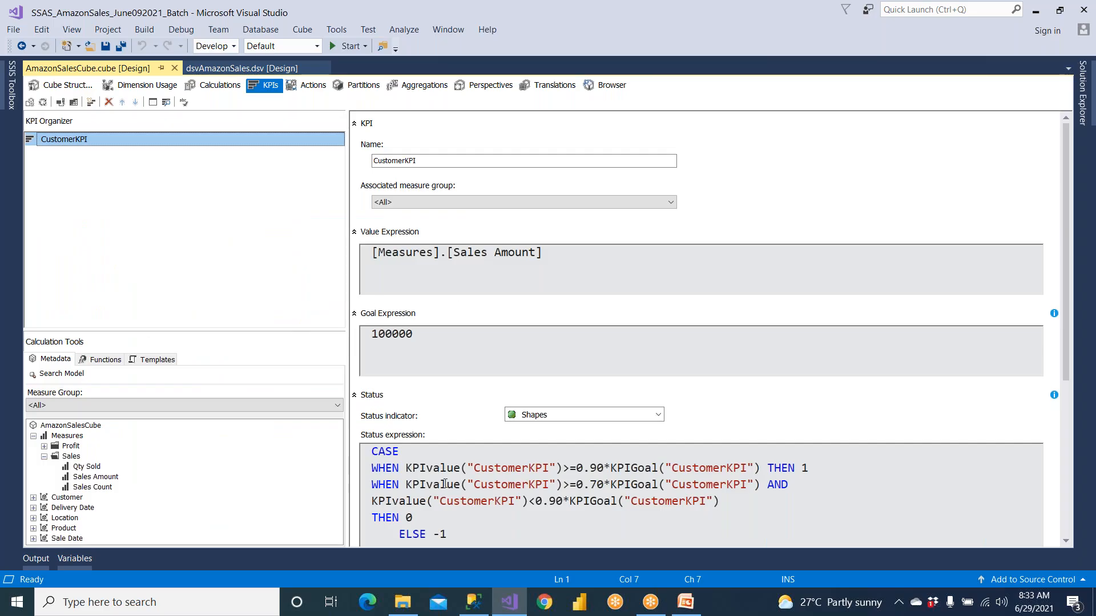
Step: Review CustomerKPI's name, Sales Amount value expression, 100000 goal and CASE status expression
left_click_drag(427, 467, 461, 501)
left_click_drag(541, 254, 387, 261)
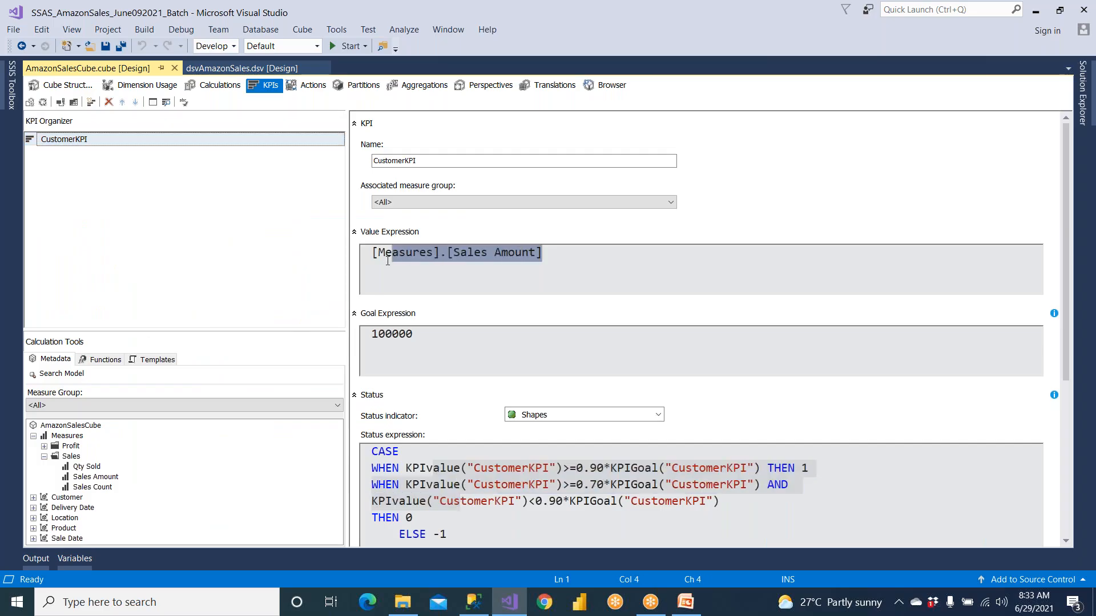
left_click_drag(433, 342, 334, 332)
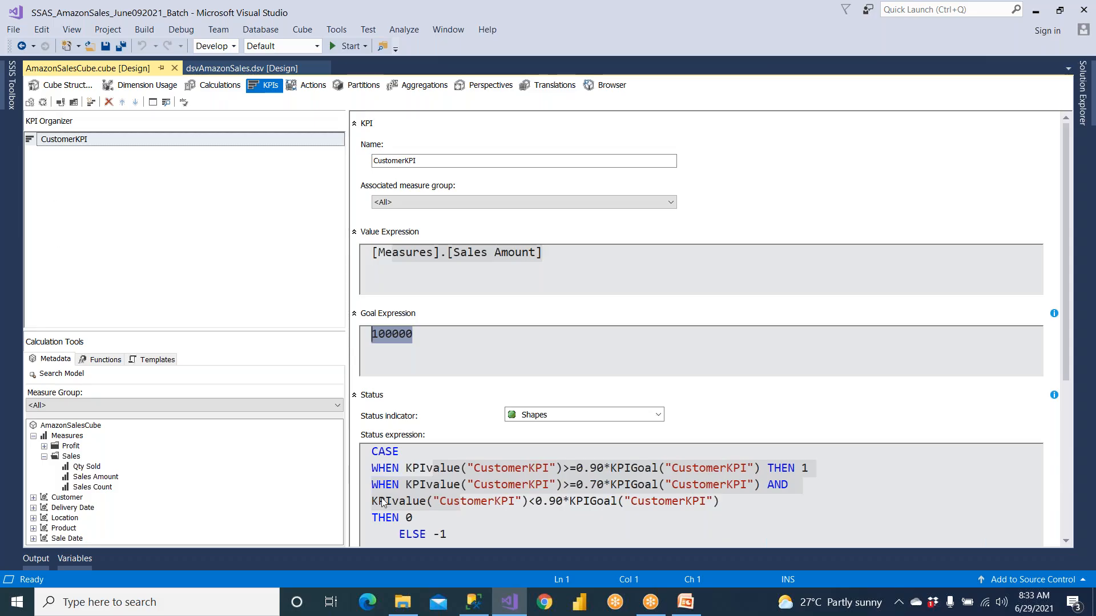
left_click(501, 535)
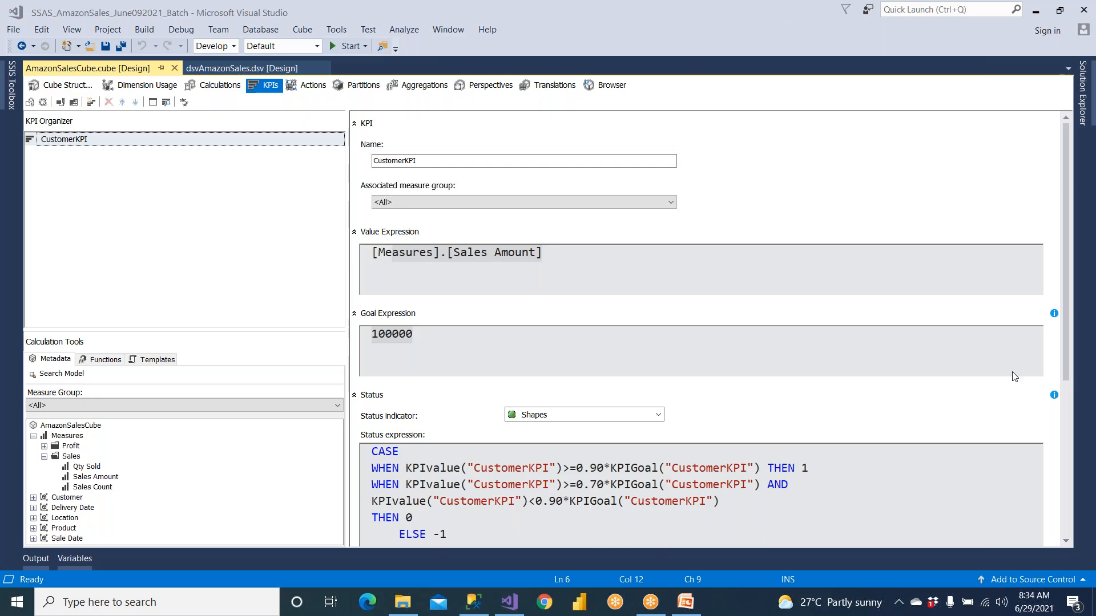
left_click(420, 162)
left_click(420, 162)
double_click(416, 160)
left_click_drag(474, 468, 558, 468)
left_click_drag(434, 161, 354, 162)
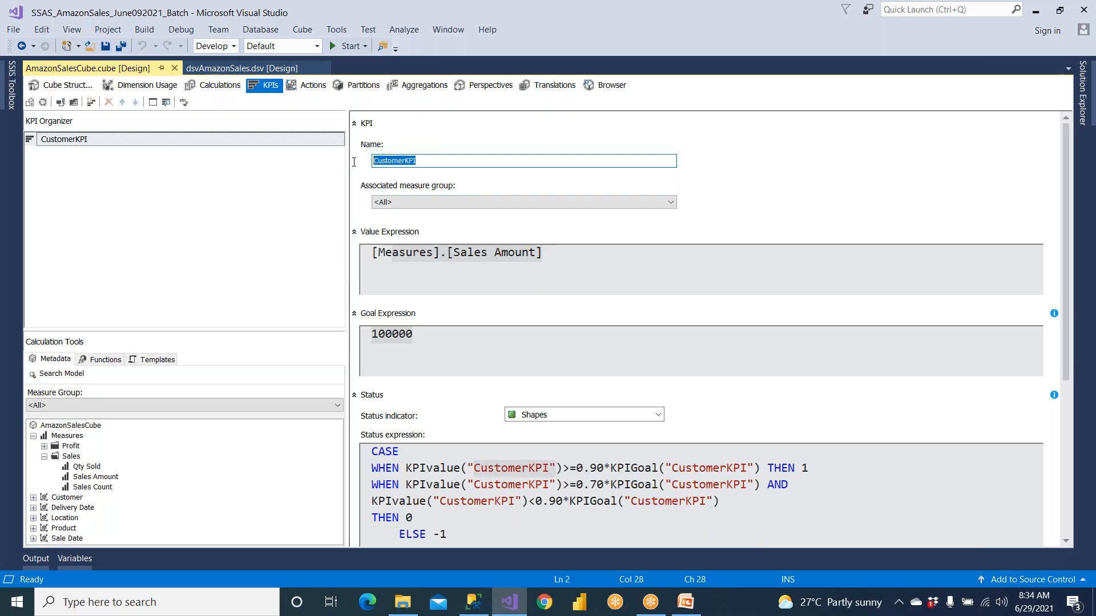
Step: Try renaming the KPI to aa, restore the name CustomerKPI by copying it from the status expression, and save the cube
type("aa")
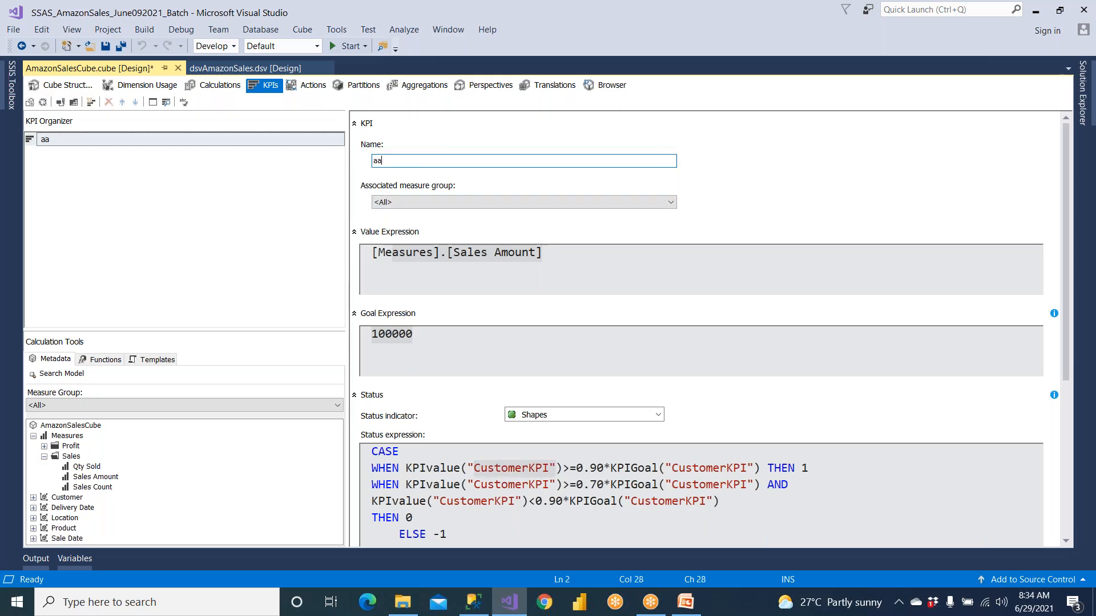
left_click(522, 472)
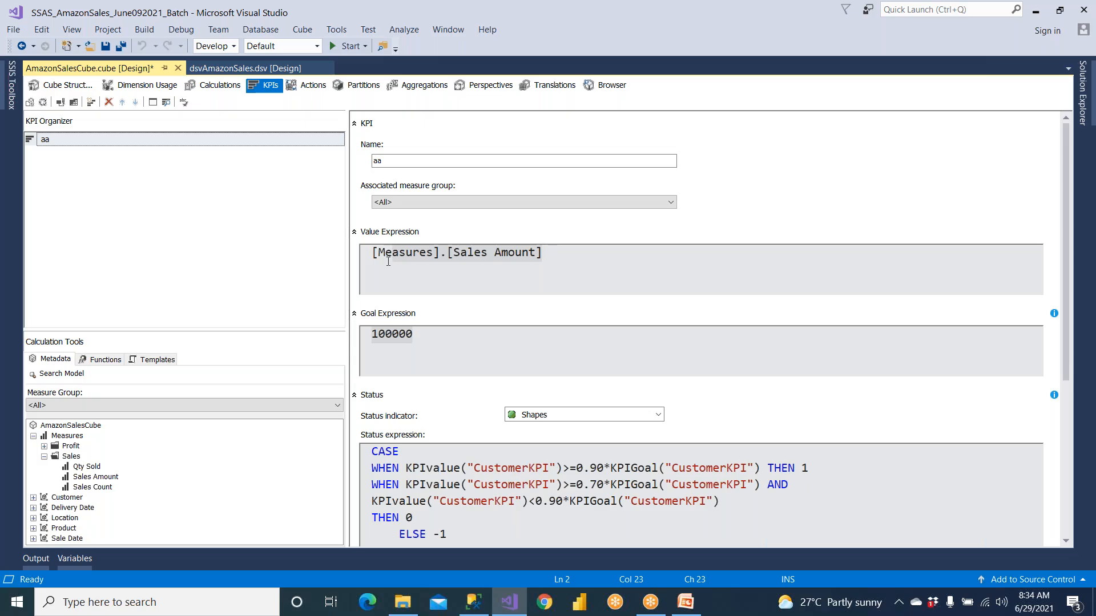
left_click_drag(474, 469, 549, 472)
key("ctrl+c")
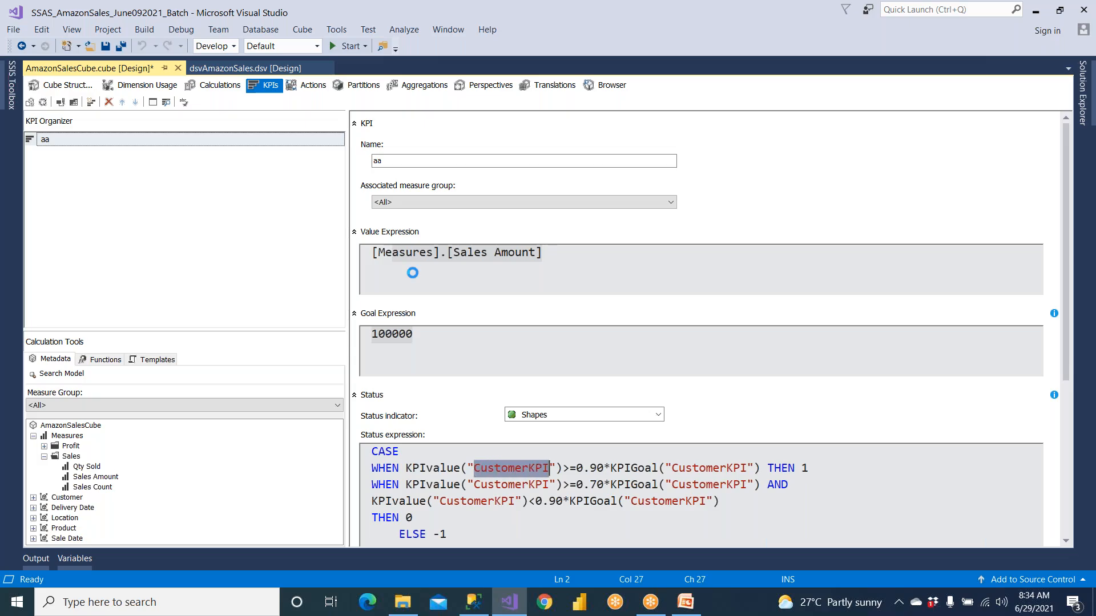
left_click(390, 160)
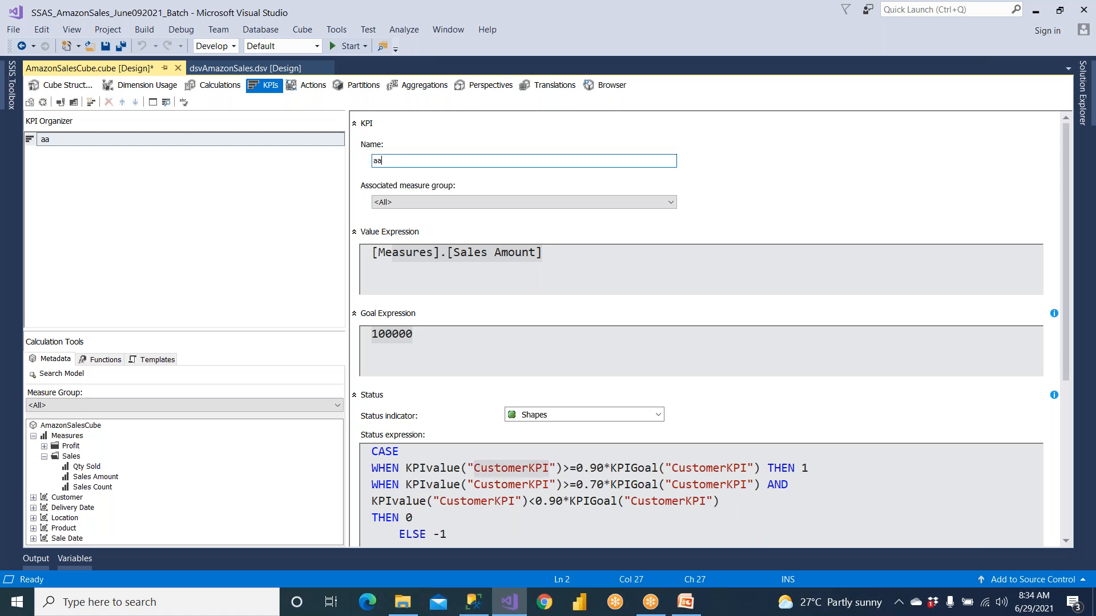
left_click_drag(390, 160, 363, 162)
key("ctrl+v")
key("ctrl+s")
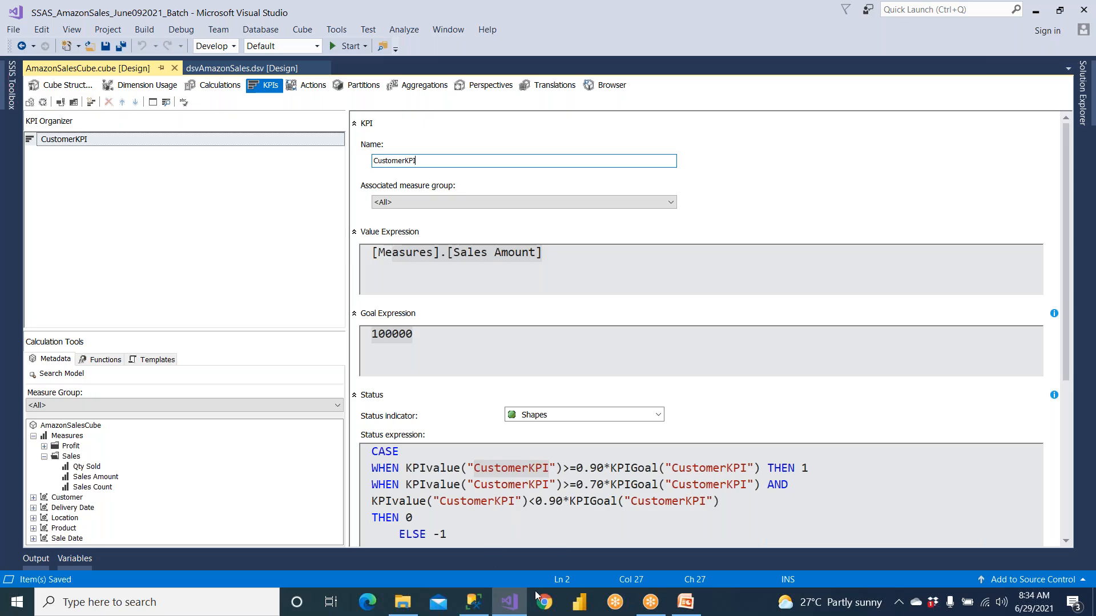
Step: Switch to the SSAS KPIs presentation in PowerPoint and present it from the KPI Functions slide through to the closing thank-you slide
left_click(514, 610)
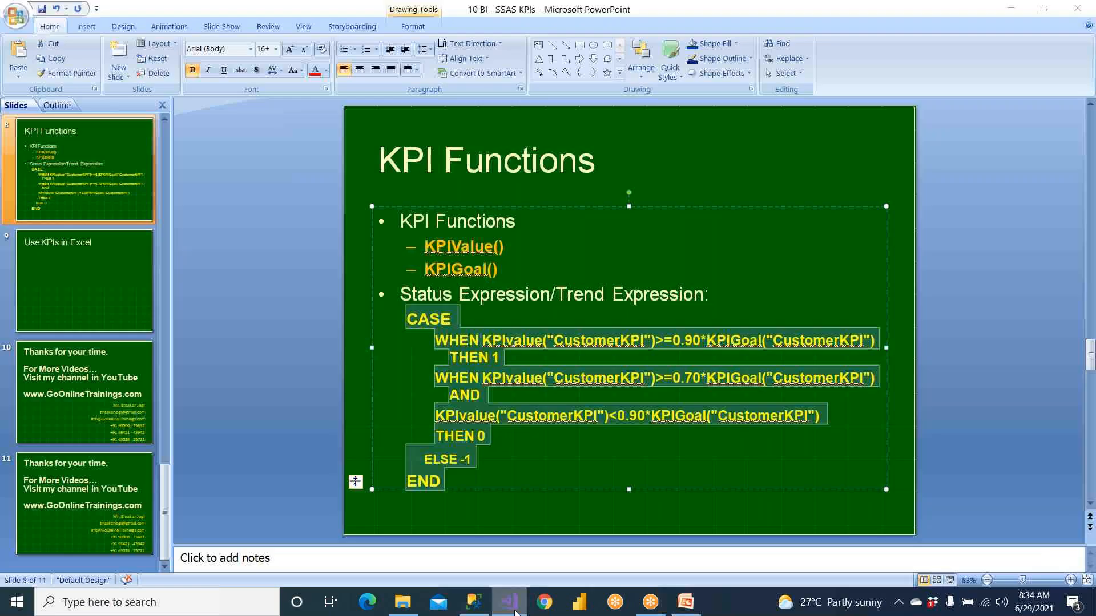
key("shift+F5")
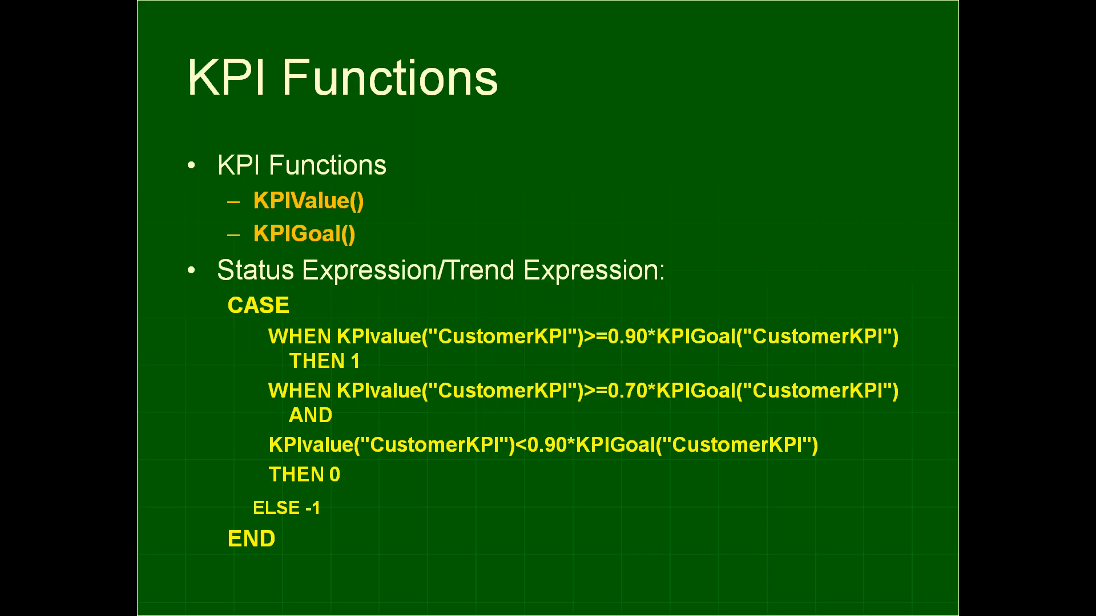
key("Right")
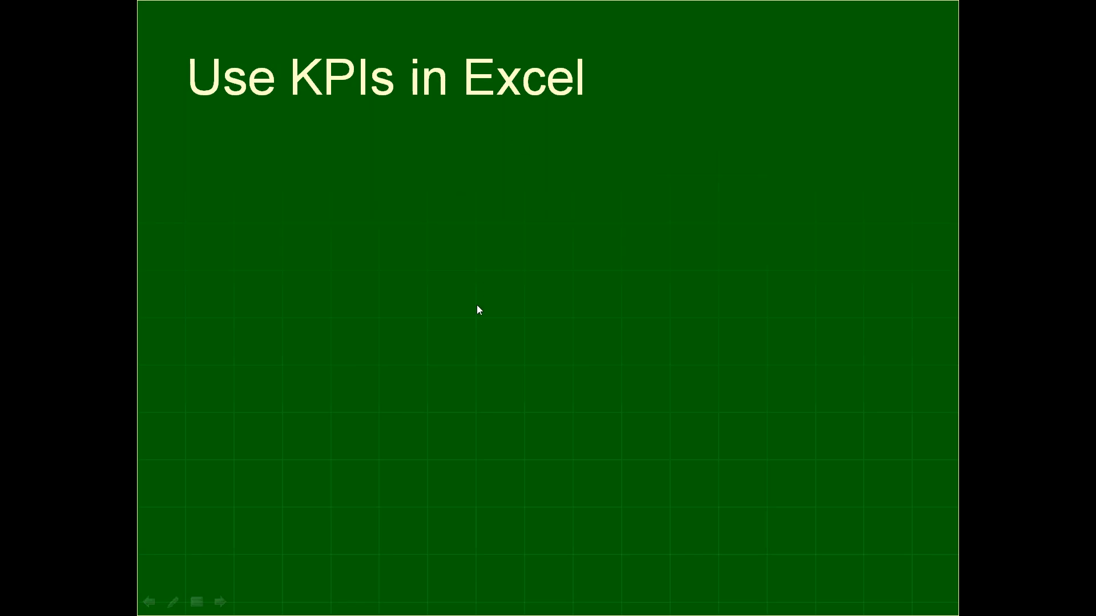
key("Right")
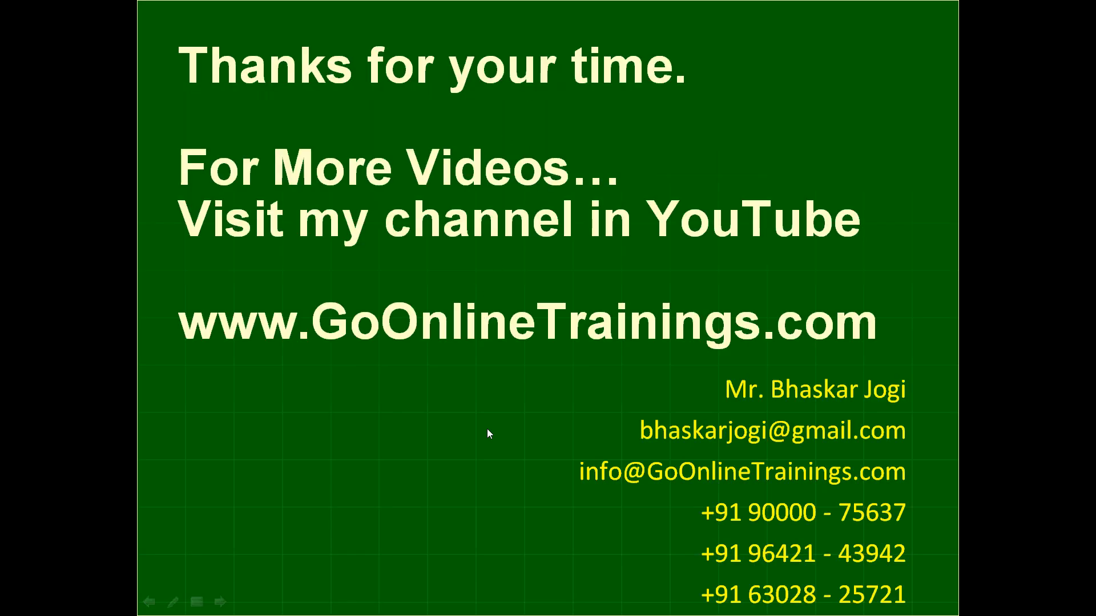
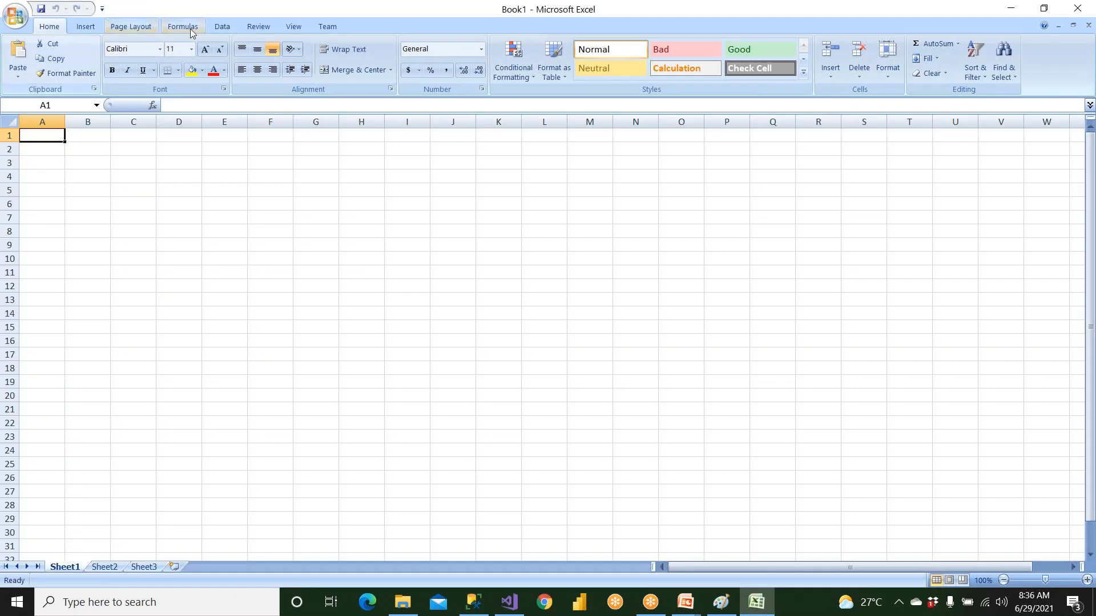
Step: Start an Analysis Services data connection in Book1 to the server "." using Windows Authentication
left_click(222, 30)
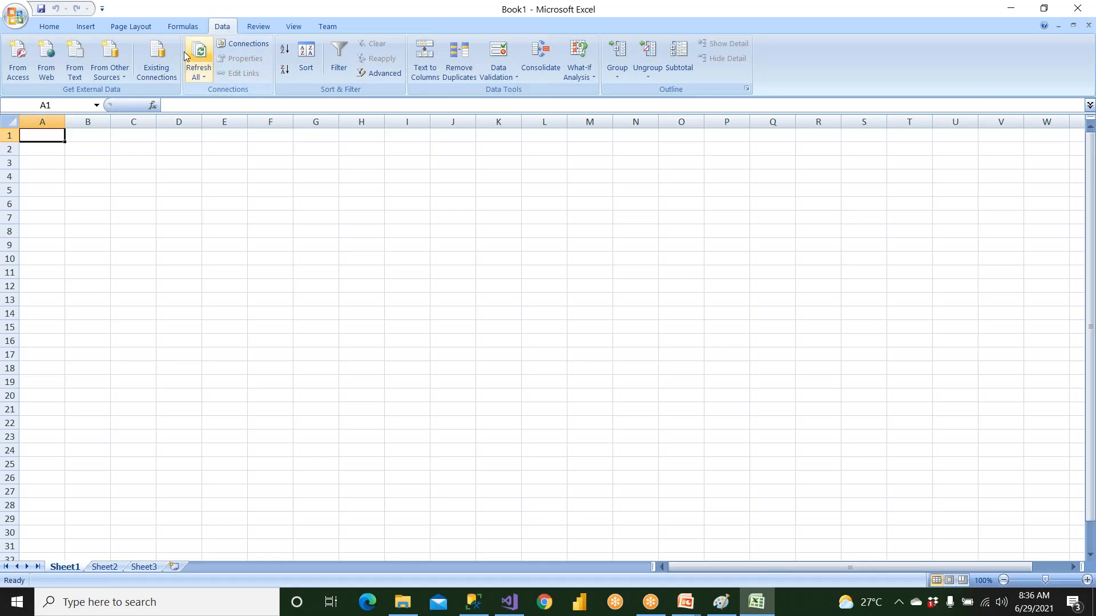
left_click(113, 74)
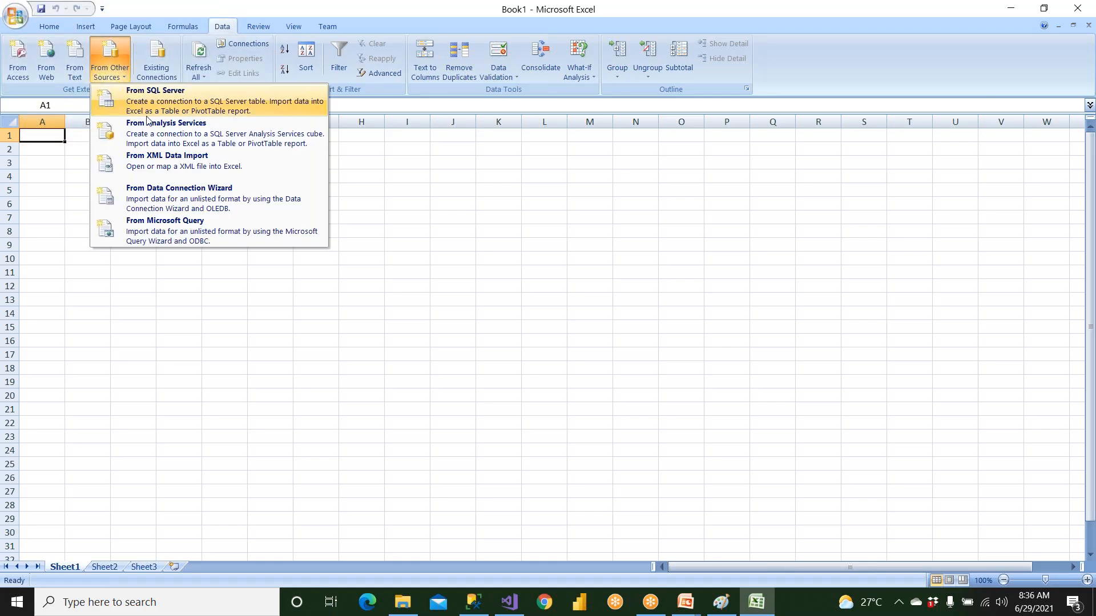
left_click(171, 134)
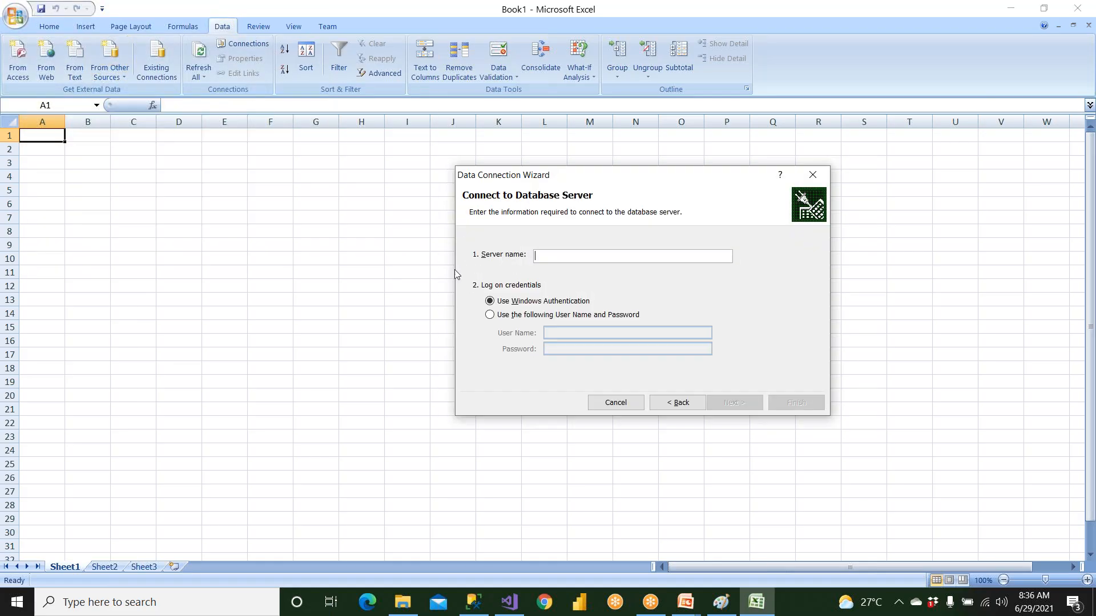
type(".")
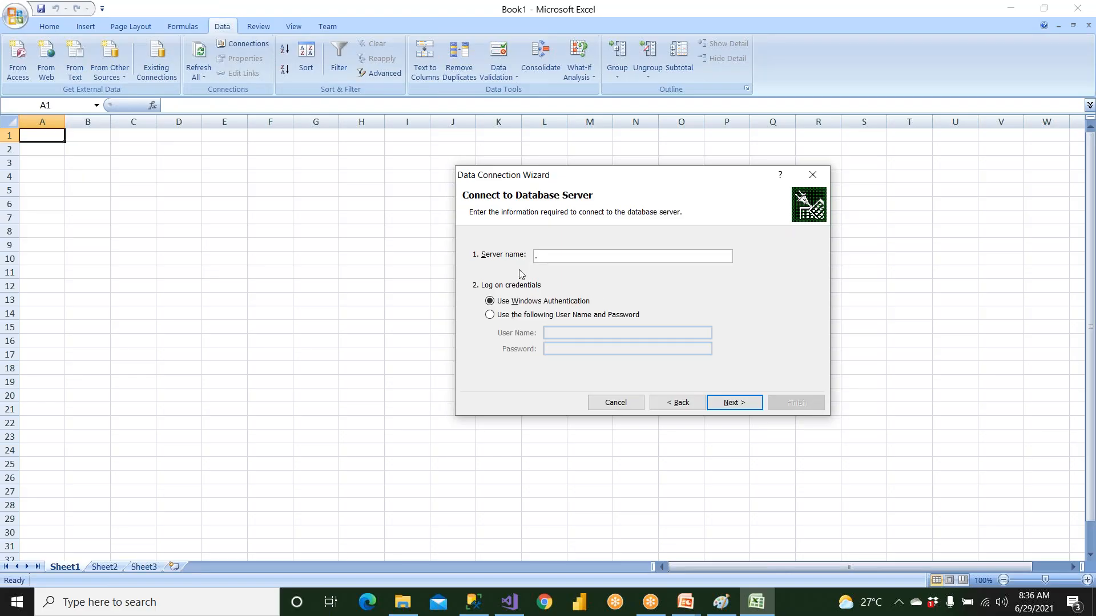
left_click(731, 405)
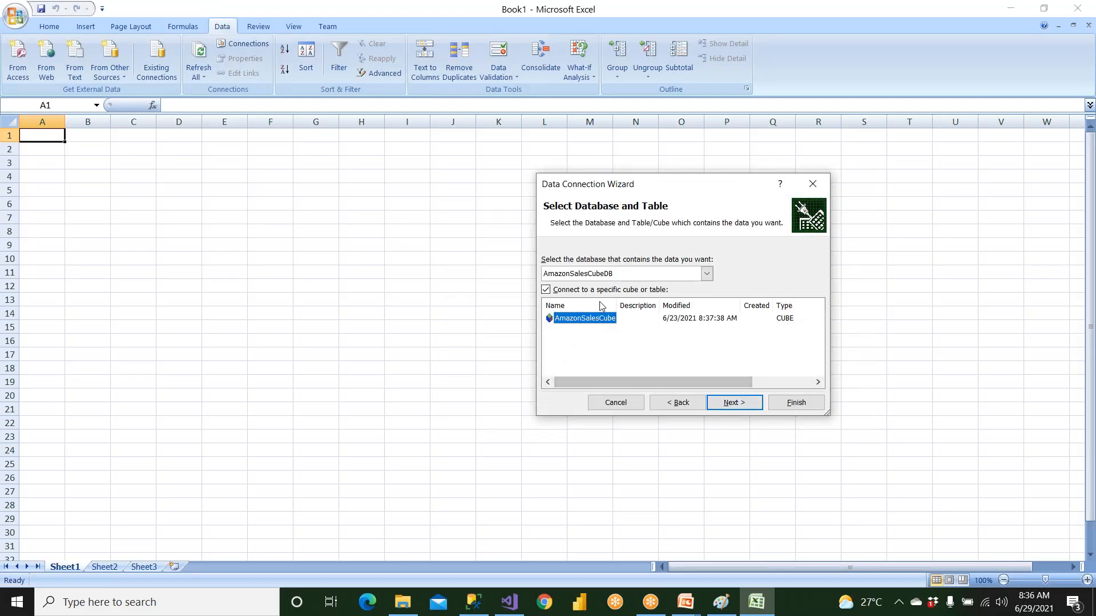
Step: Connect to AmazonSalesCube in AmazonSalesCubeDB, replace the existing connection file, and import it as a PivotTable report at cell A1
left_click(730, 402)
left_click(781, 407)
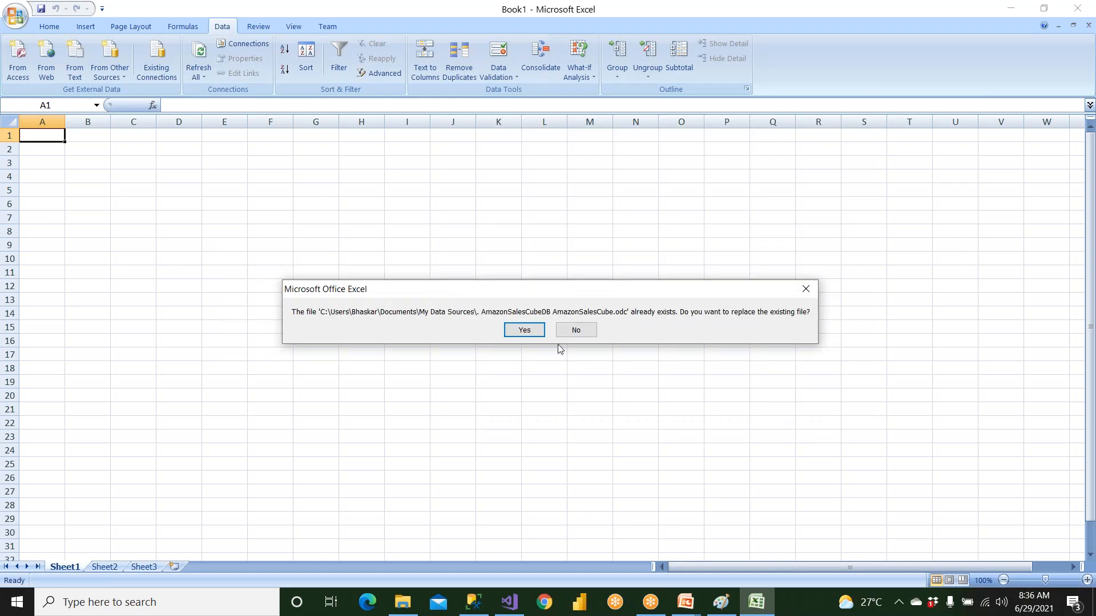
left_click(524, 330)
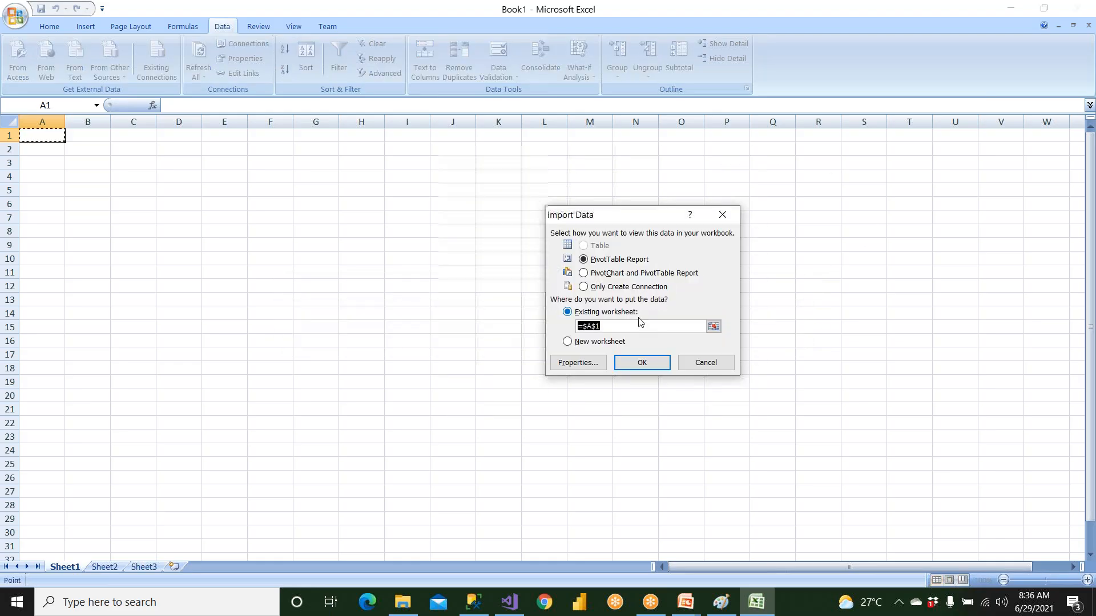
left_click(653, 365)
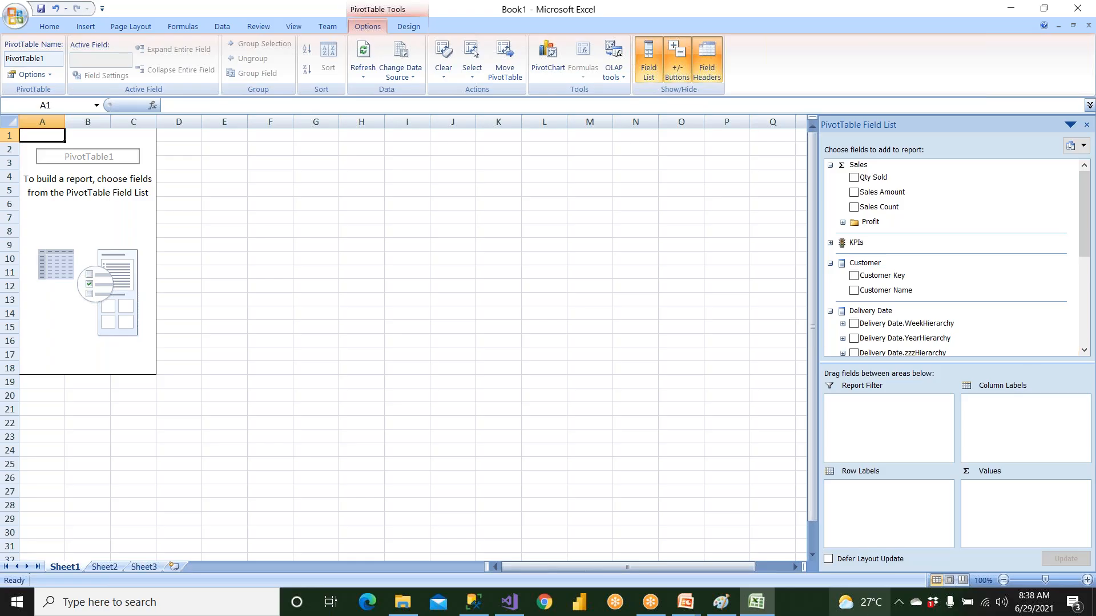
Step: Switch to the PowerPoint slide show and present the Details of Perspectives slide
mouse_move(859, 602)
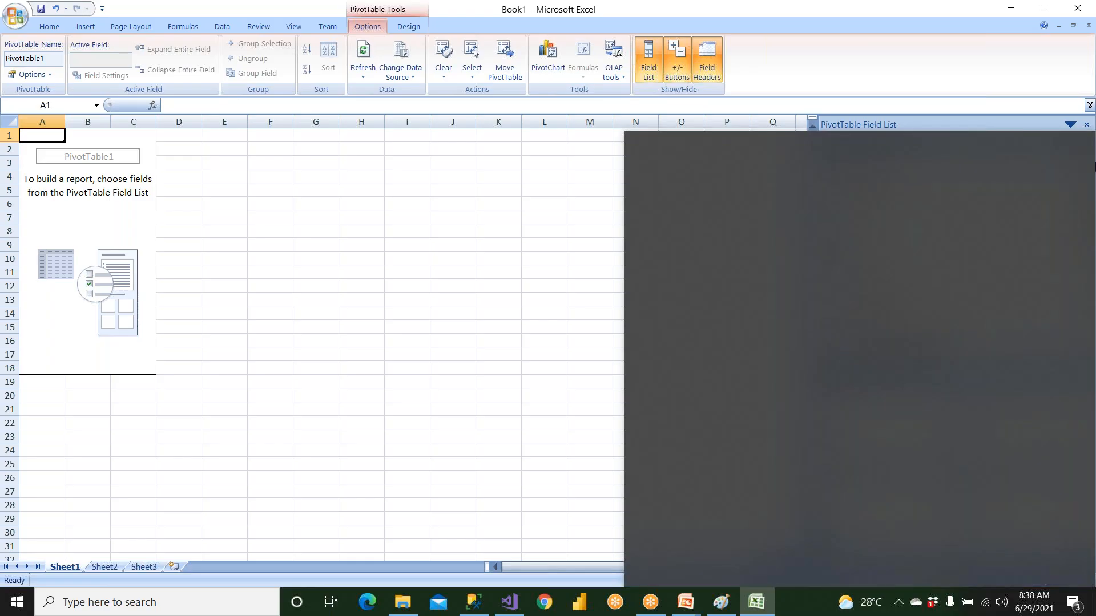
left_click(549, 191)
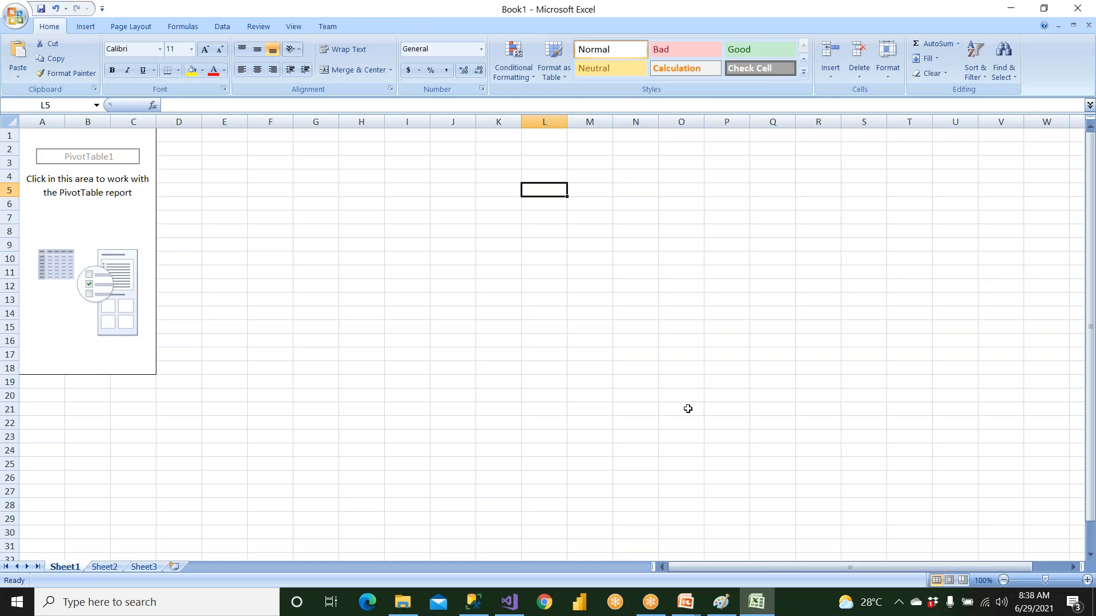
mouse_move(697, 610)
left_click(738, 546)
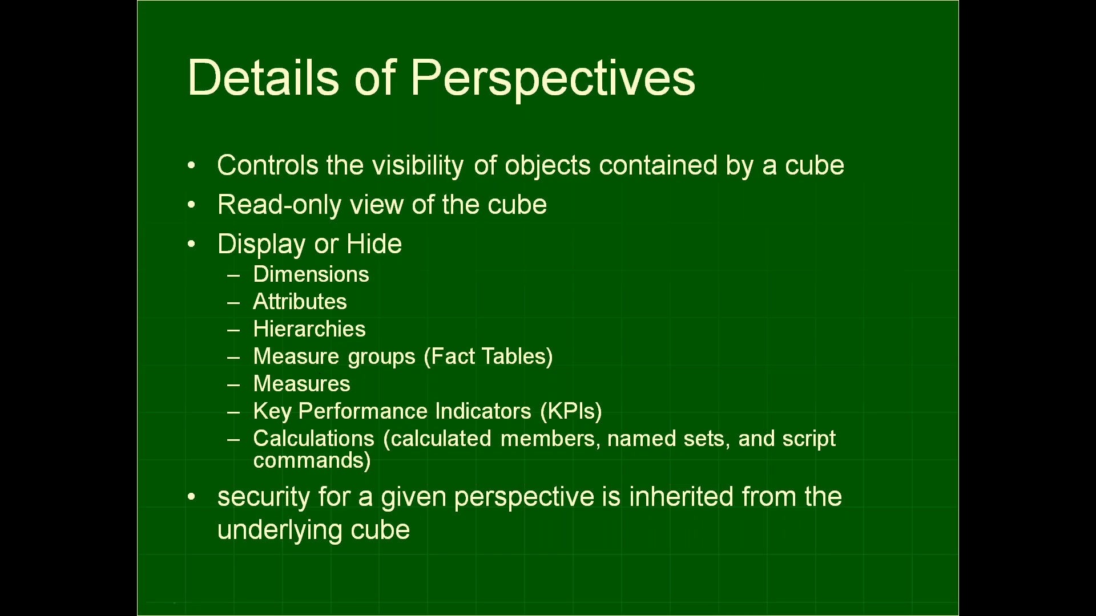
Step: Switch to Visual Studio and open the perspectives view of AmazonSalesCube
key("super")
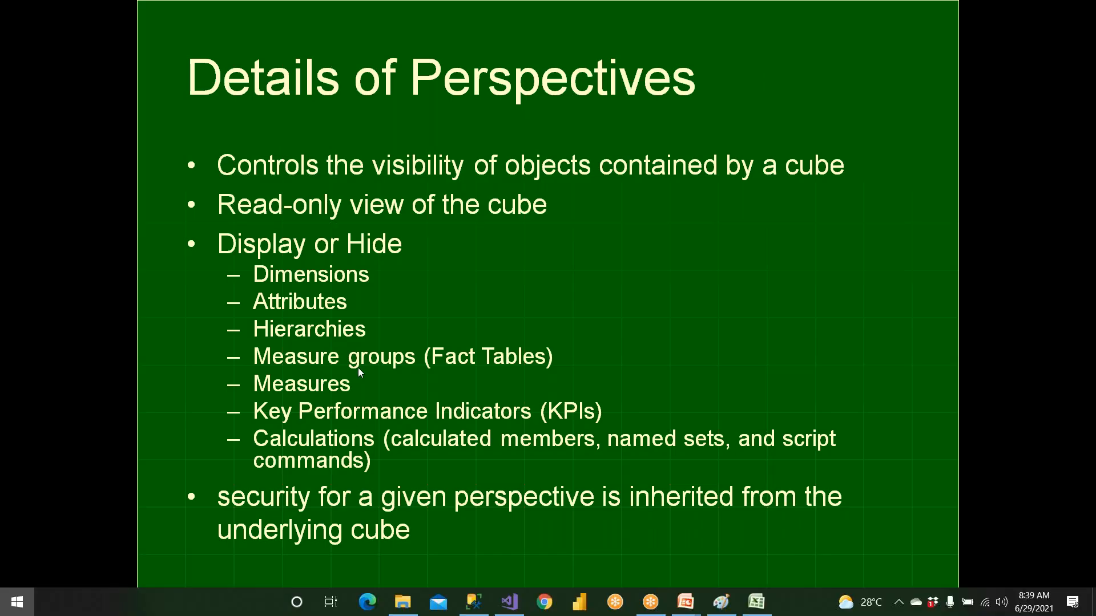
left_click(510, 610)
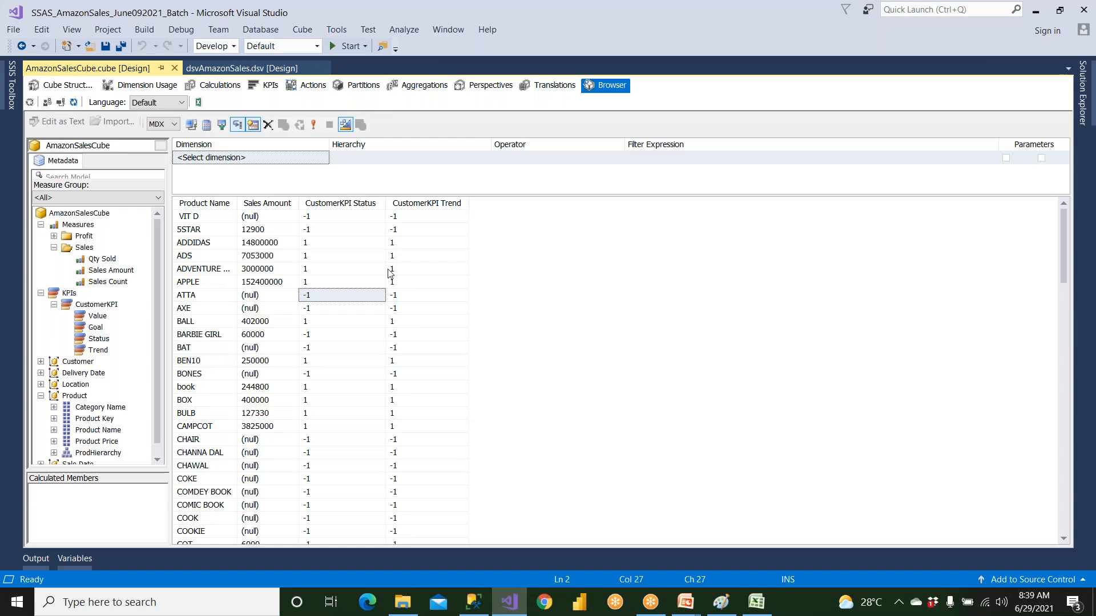
left_click(62, 86)
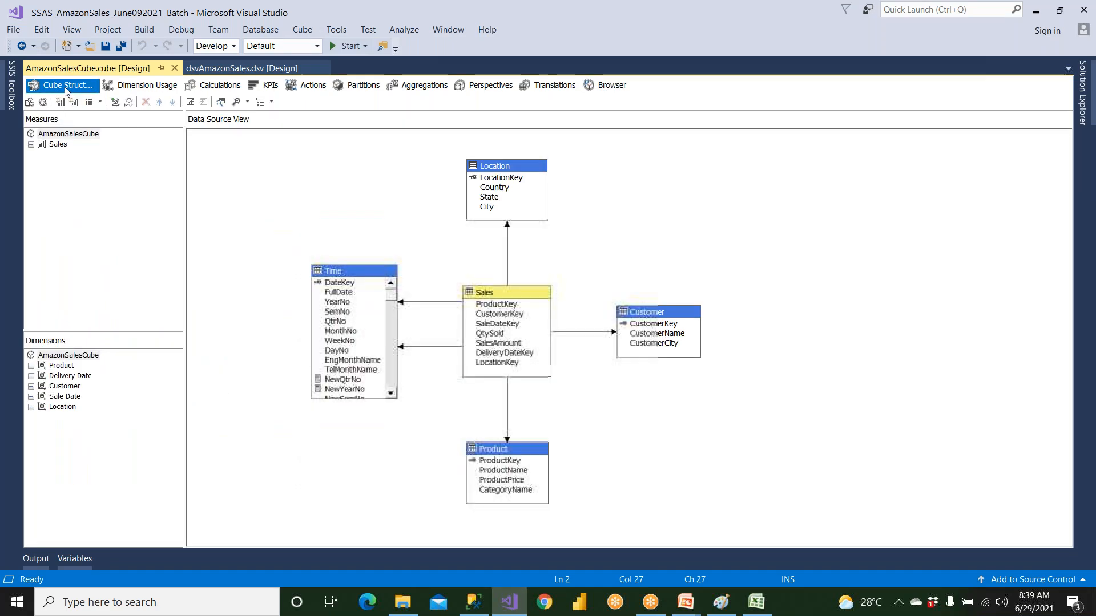
left_click(472, 86)
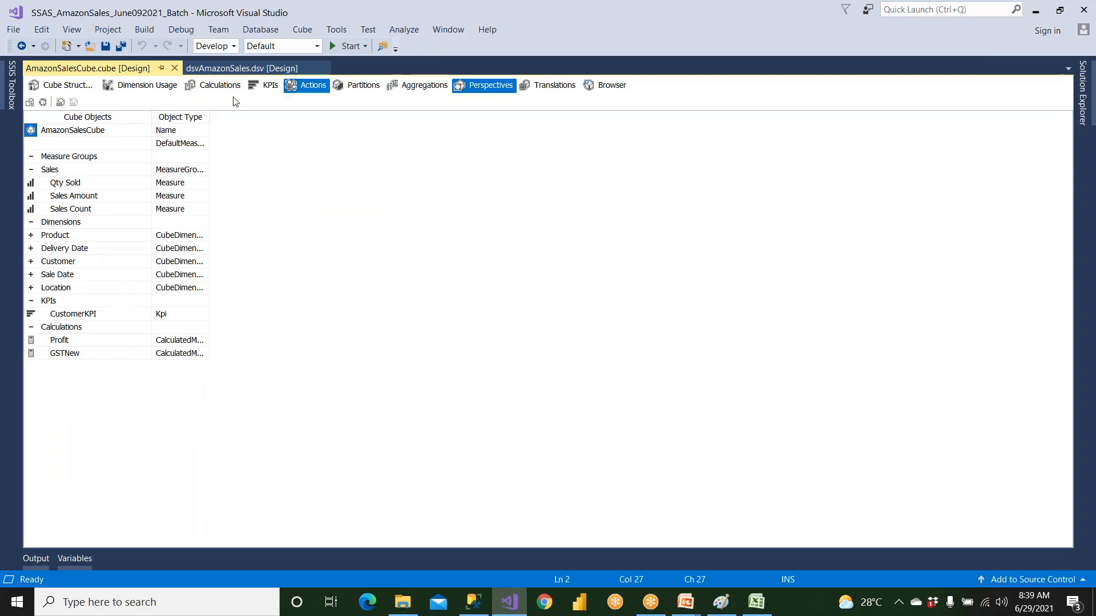
Step: Create a new perspective in the cube and name it ManagersPerspective
left_click(59, 103)
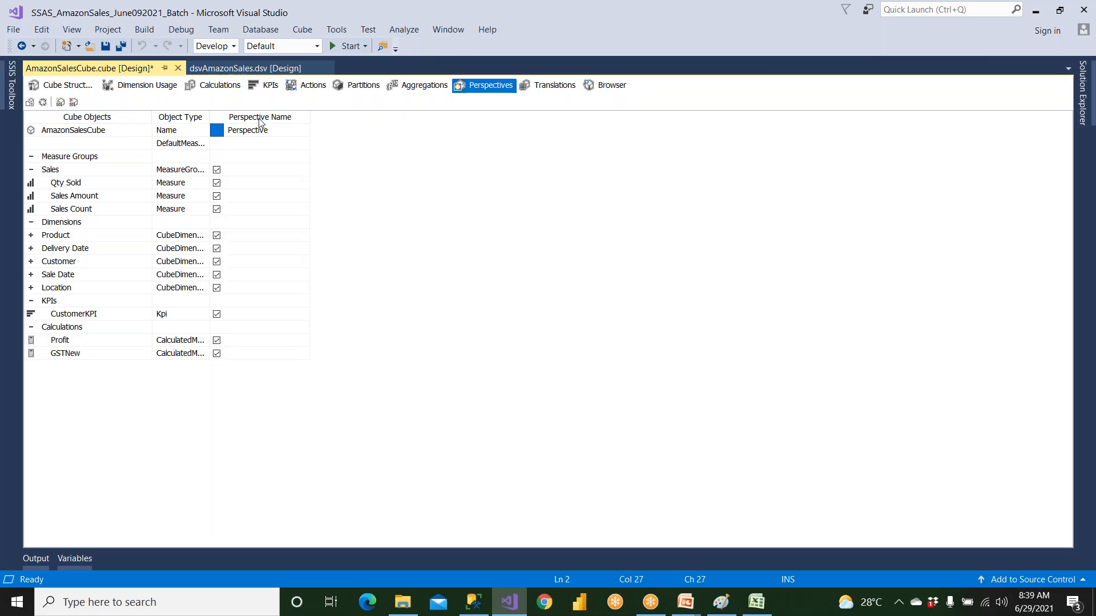
left_click(256, 130)
left_click_drag(257, 130, 229, 131)
left_click(228, 130)
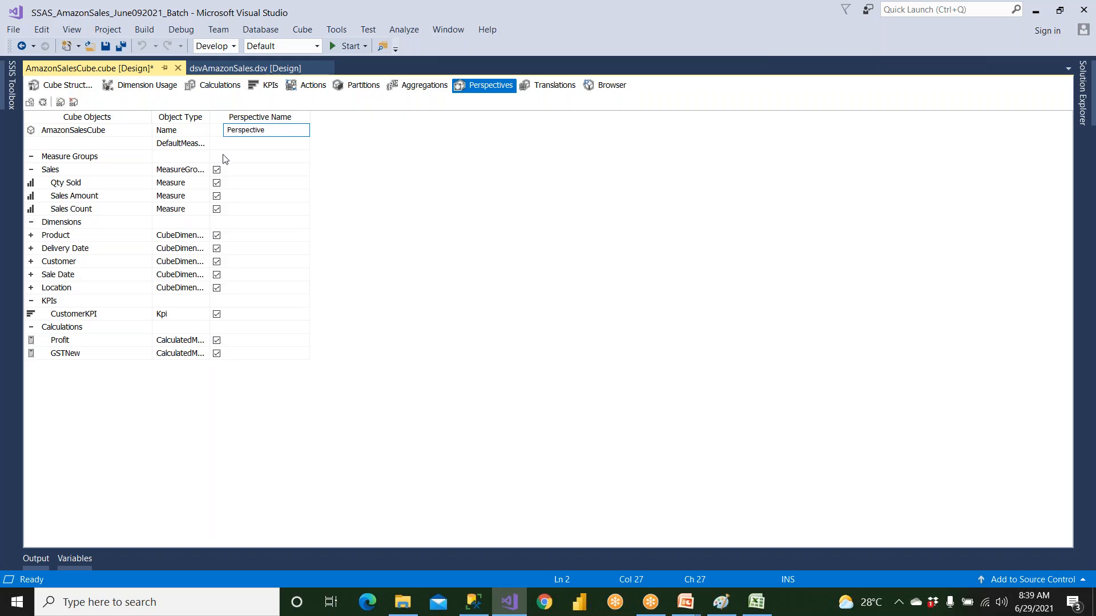
type("Managers")
left_click(126, 188)
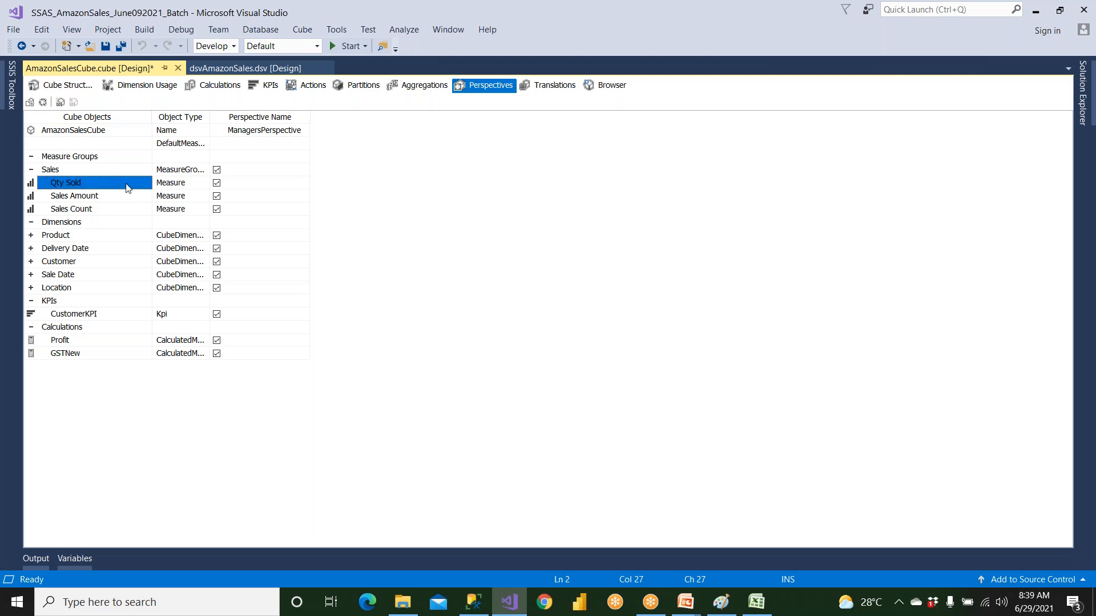
Step: Exclude the Qty Sold and Sales Count measures, the Product and Customer dimensions, and the Profit and GSTNew calculations from ManagersPerspective
left_click(176, 188)
left_click(216, 183)
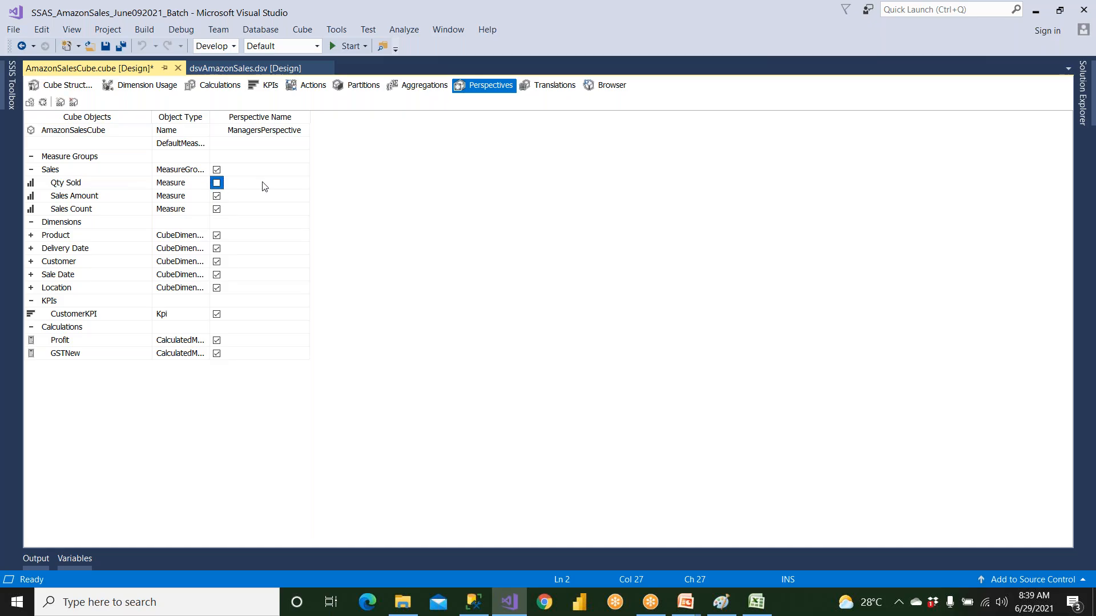
left_click(216, 209)
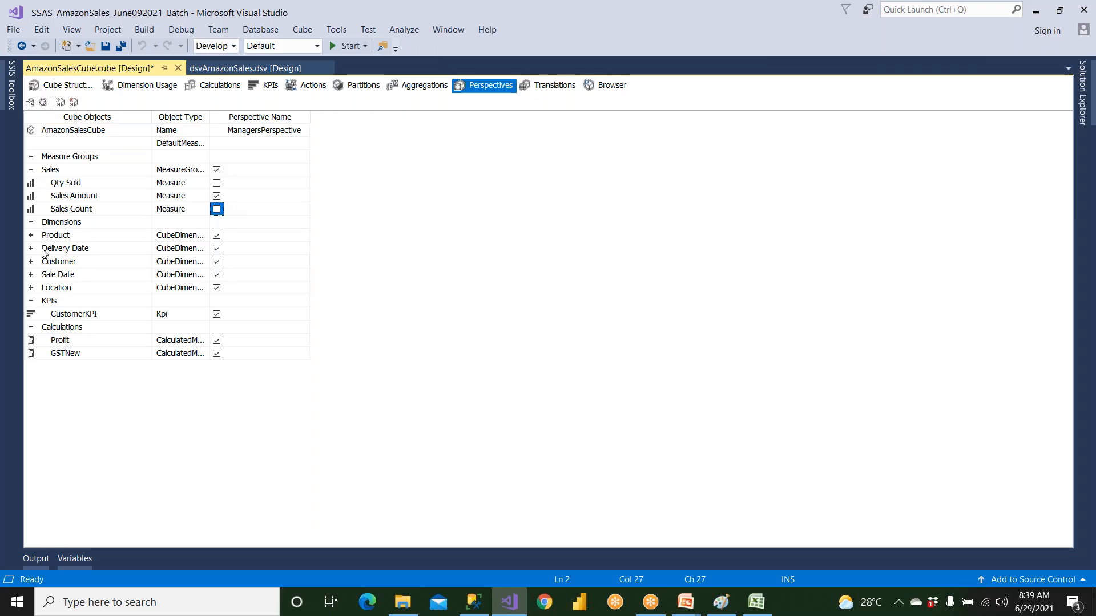
left_click(217, 236)
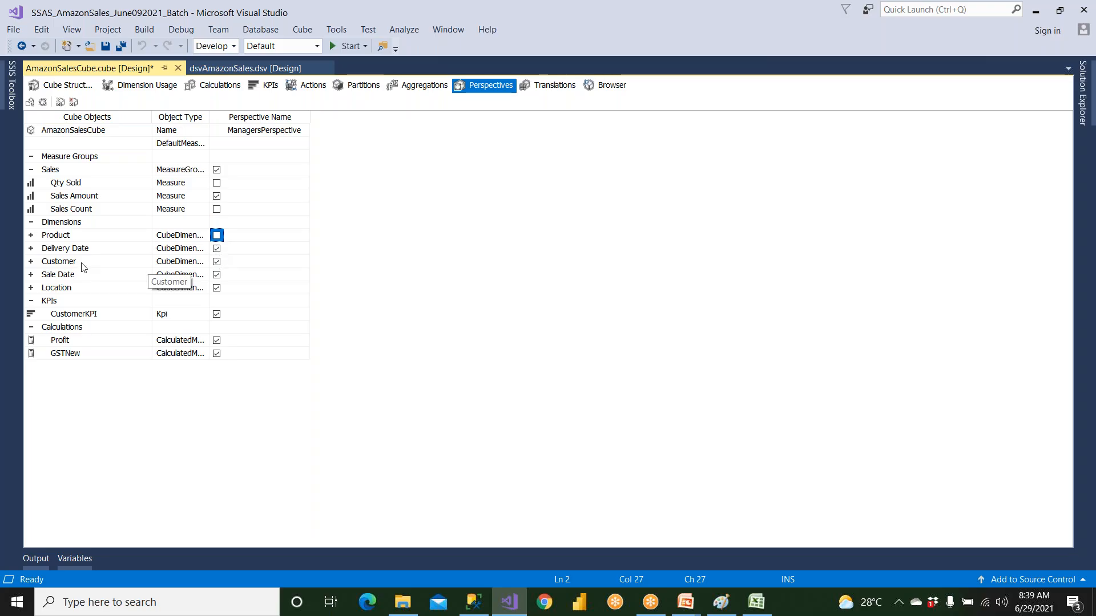
left_click(217, 261)
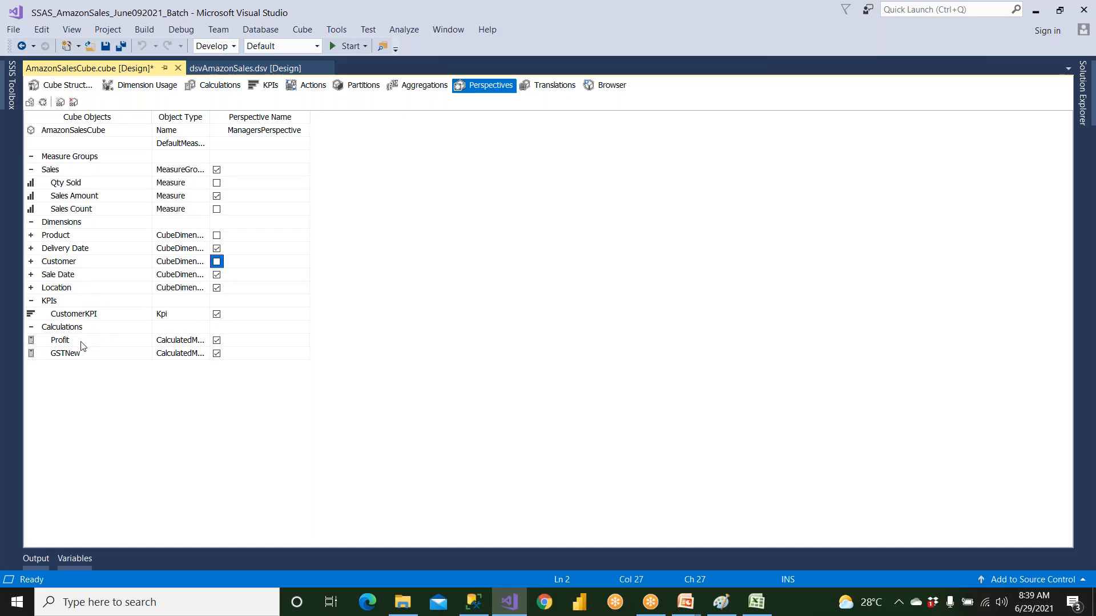
left_click(217, 343)
left_click(217, 353)
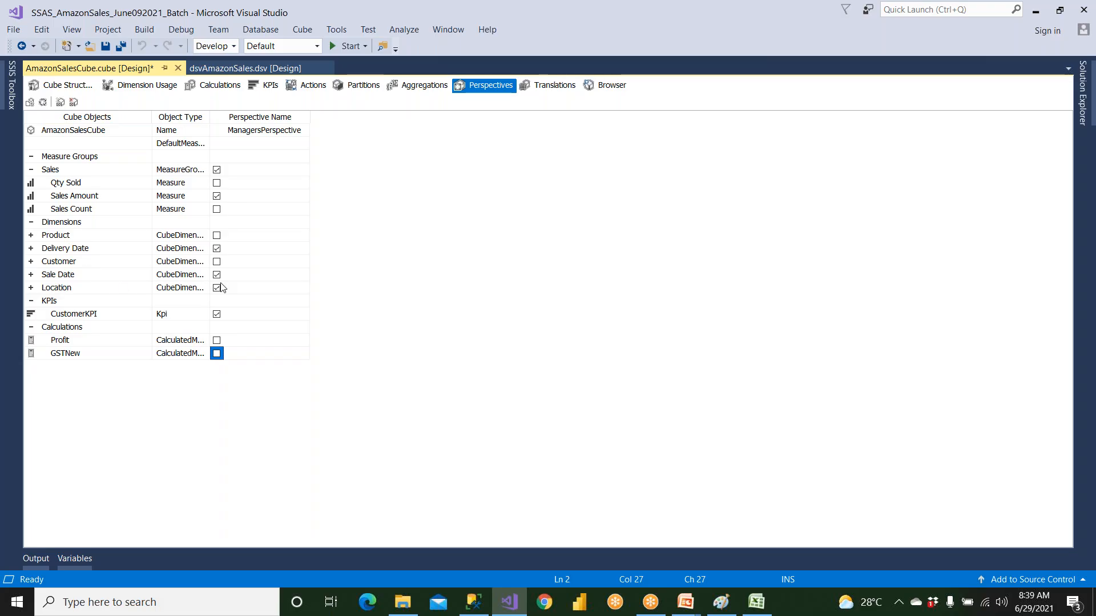
Step: Exclude Location and, within Sale Date, YearHierarchy, zzzHierarchy and every attribute except Date Key from ManagersPerspective
left_click(31, 275)
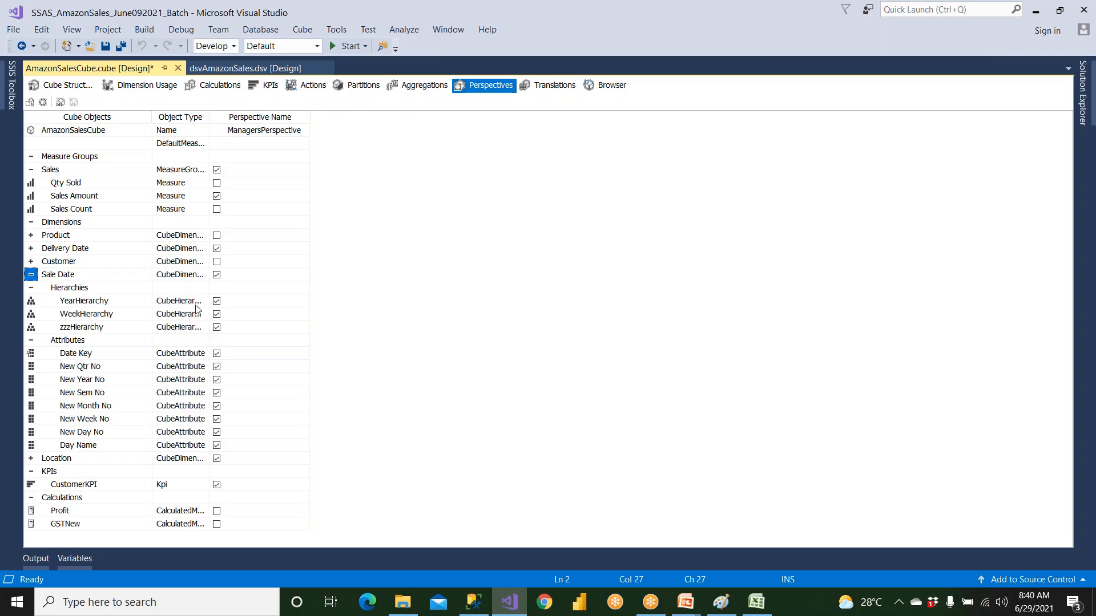
left_click(216, 458)
left_click(217, 445)
left_click(217, 432)
left_click(217, 419)
left_click(217, 406)
left_click(217, 393)
left_click(217, 379)
left_click(217, 367)
left_click(217, 328)
left_click(217, 300)
Step: Include Sale Date's New Year No, New Sem No and New Qtr No attributes in ManagersPerspective again and save the cube
left_click(217, 380)
left_click(217, 393)
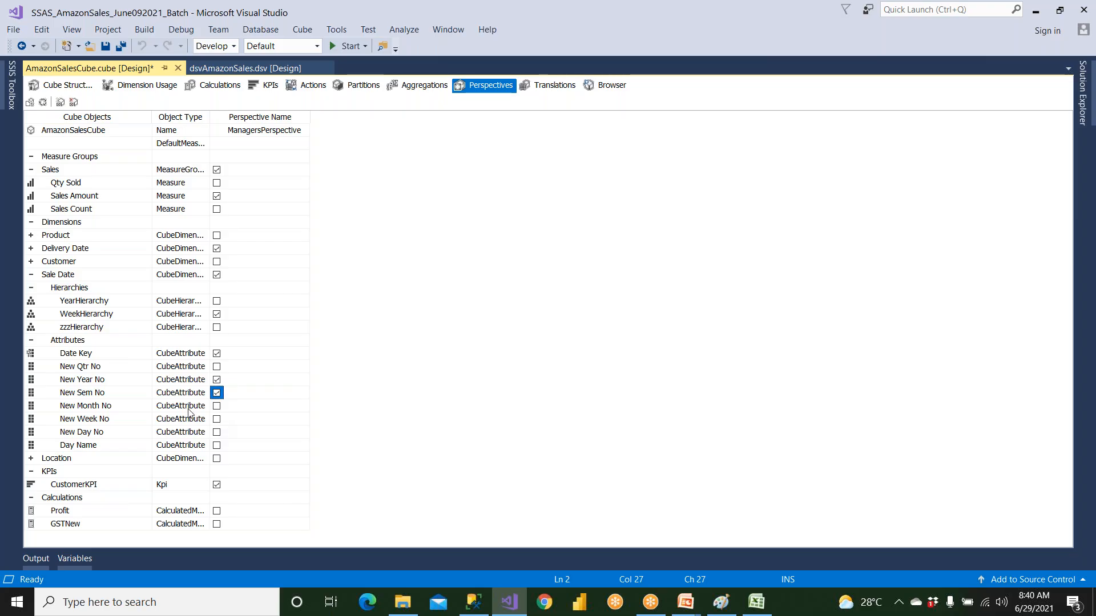
left_click(217, 367)
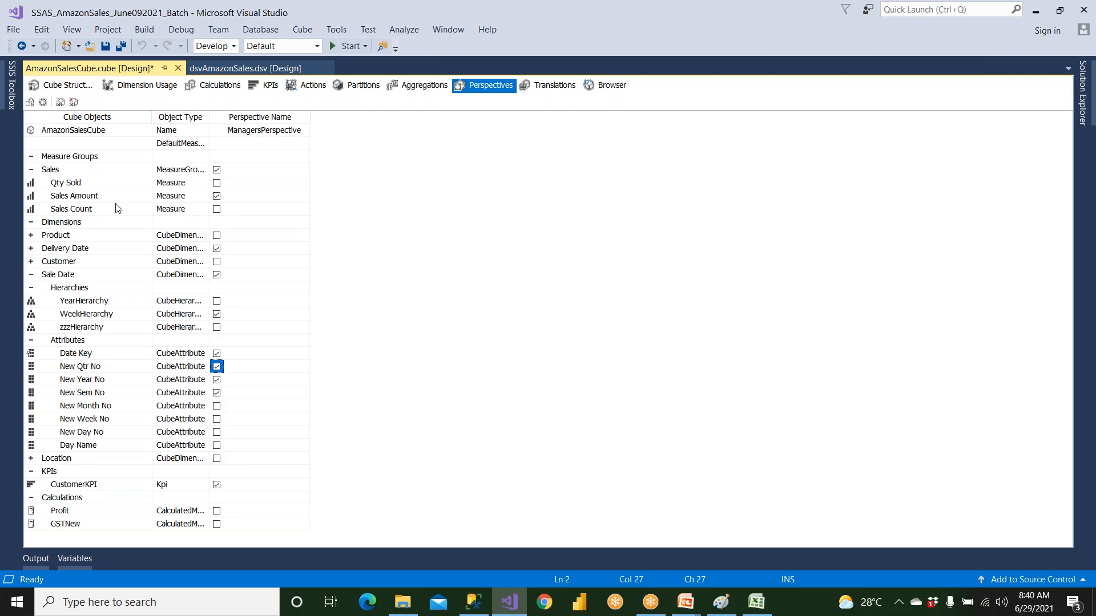
left_click(109, 45)
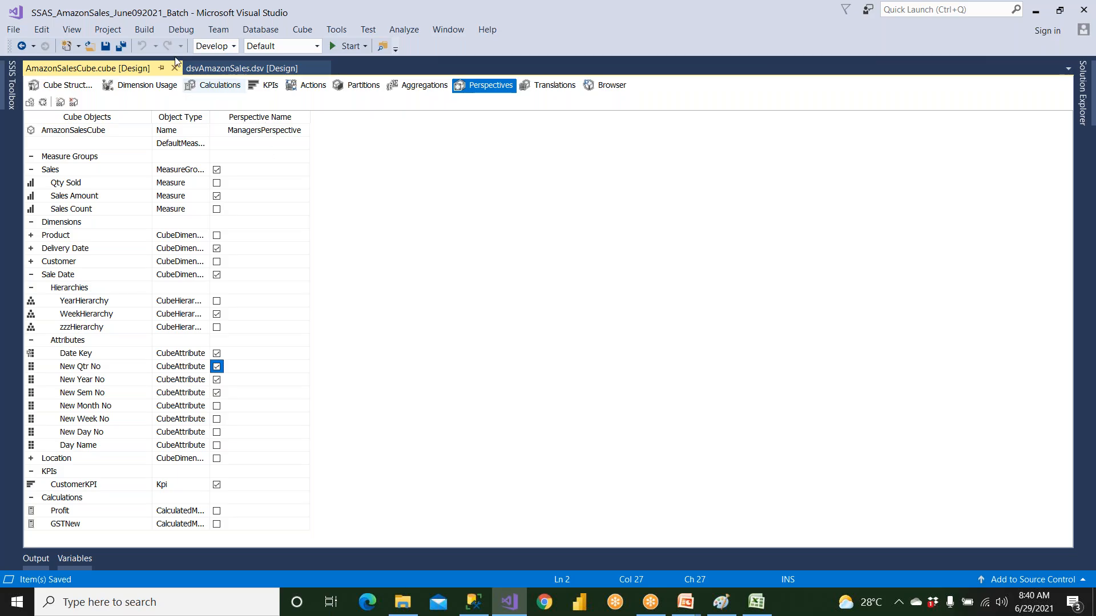
Step: Build the SSAS_AmazonSales_June092021_Batch project
left_click(77, 84)
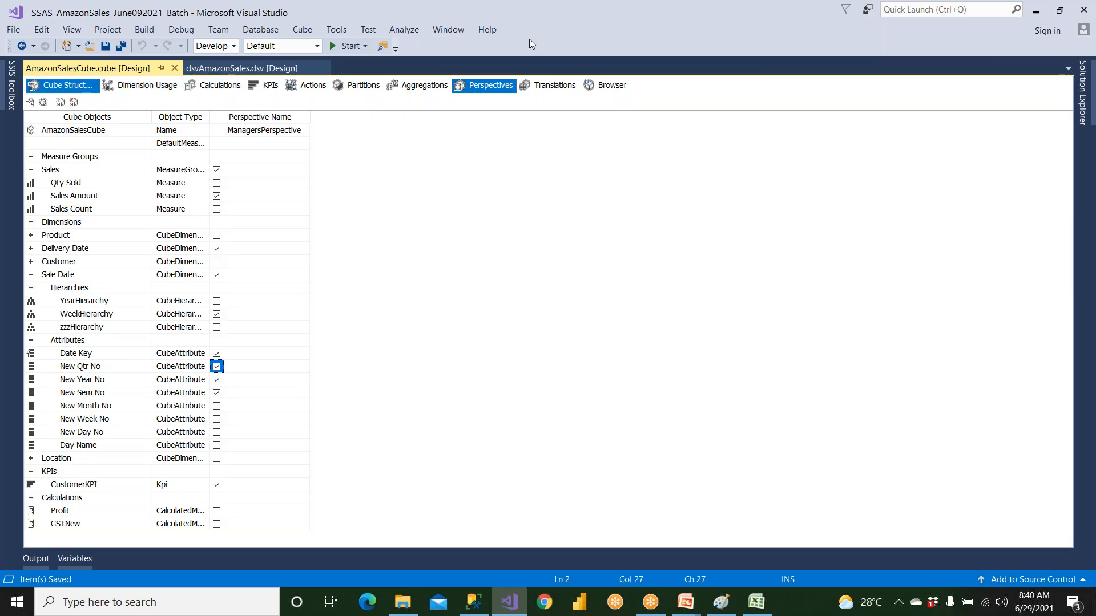
left_click(1082, 93)
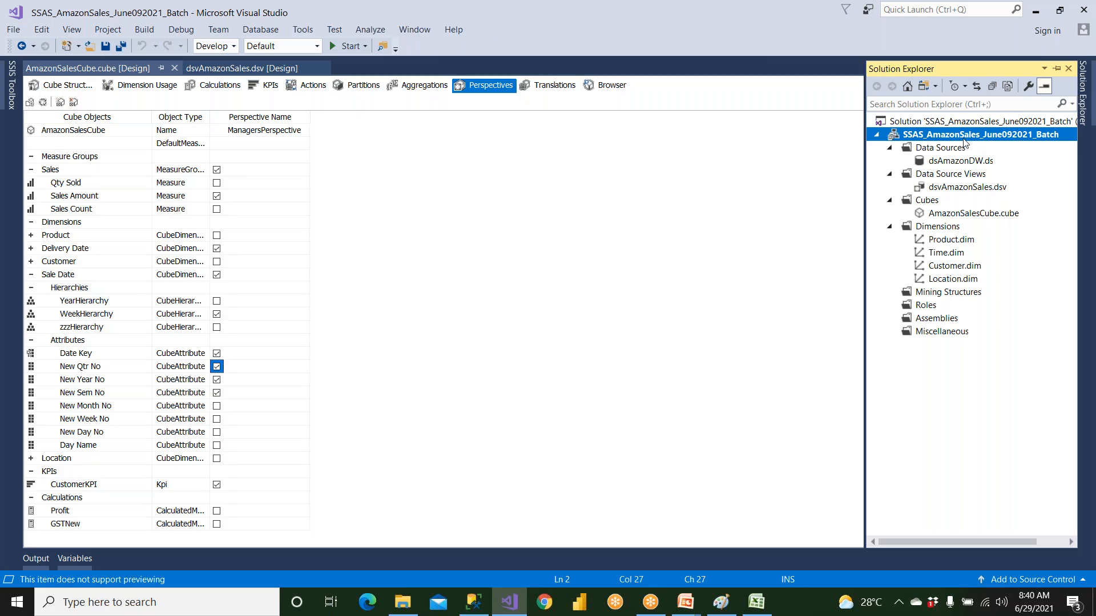
right_click(963, 139)
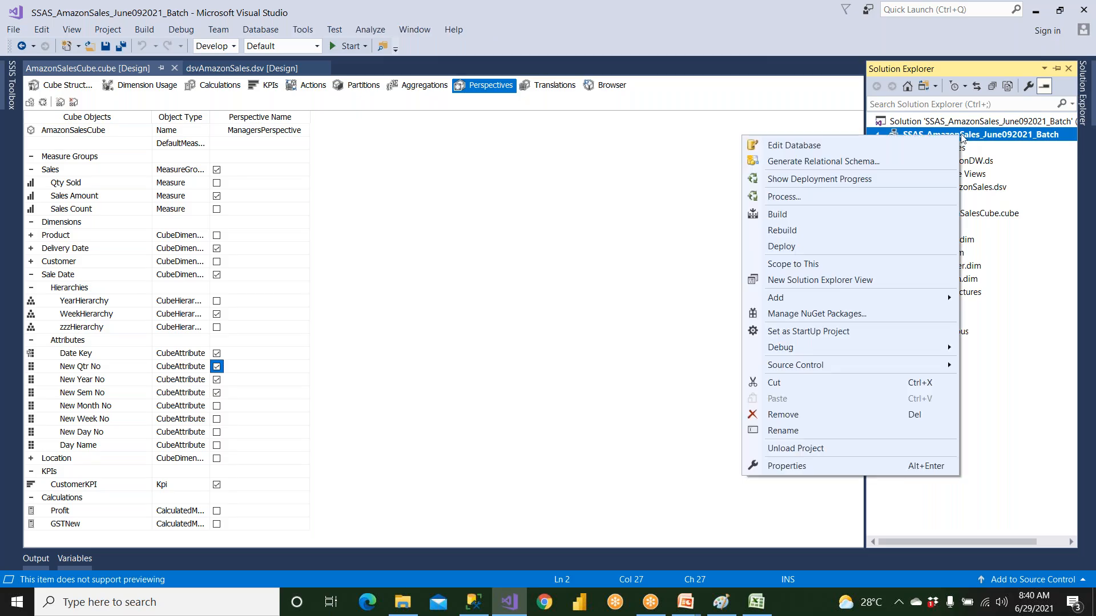
left_click(819, 219)
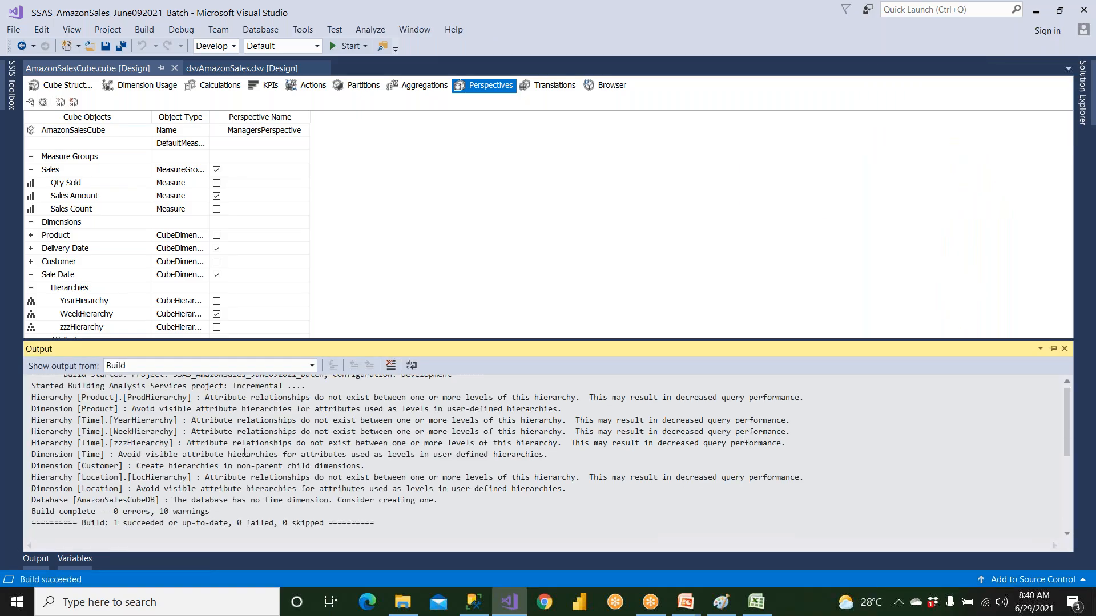
Step: Deploy the SSAS_AmazonSales_June092021_Batch project and close the deployment progress window
left_click(1083, 93)
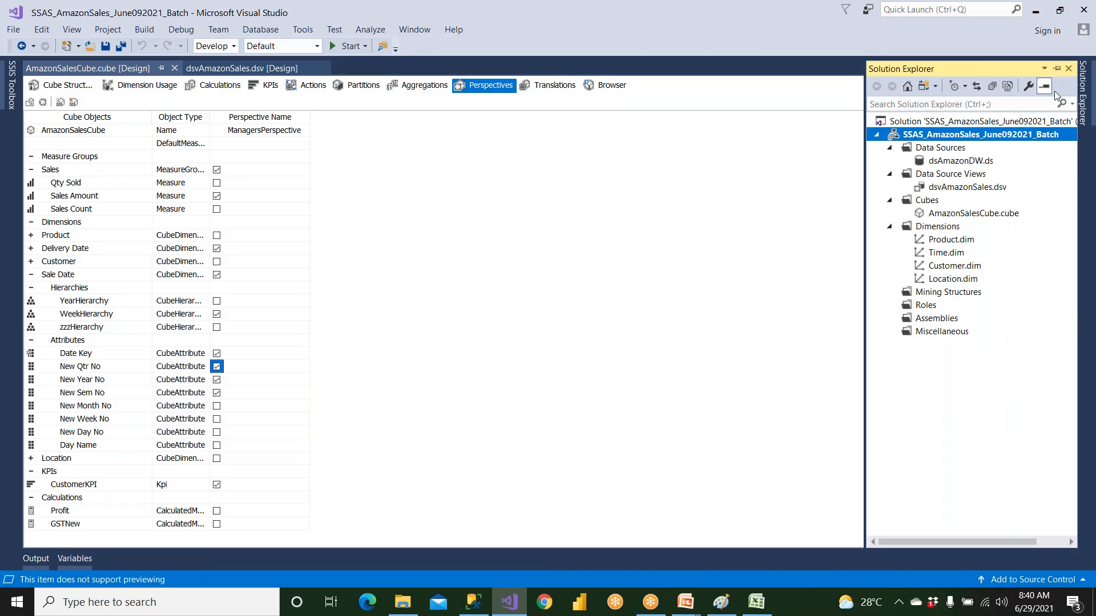
right_click(940, 136)
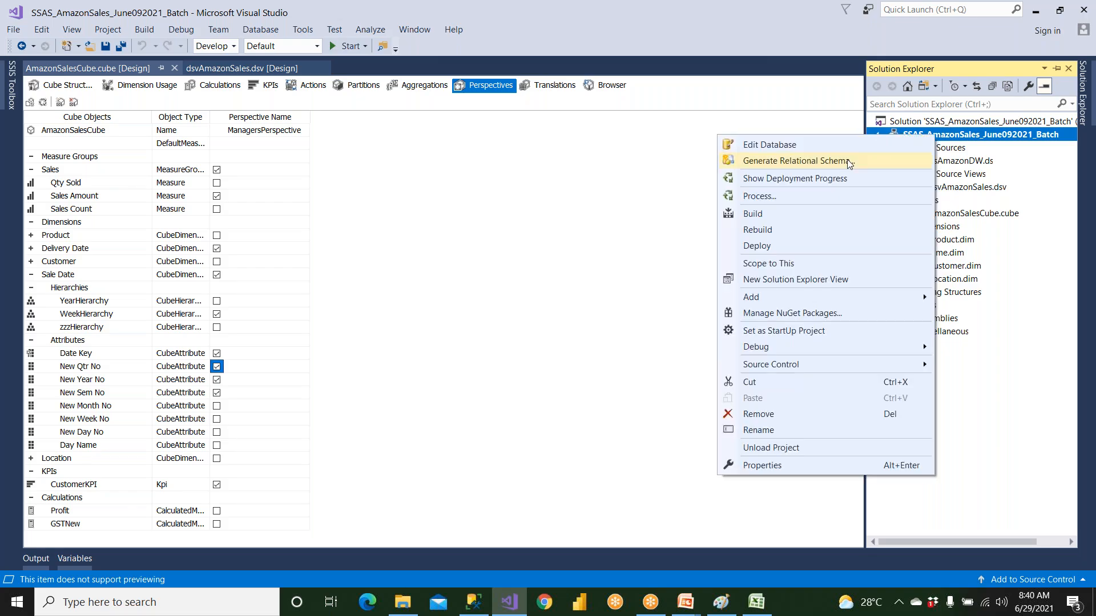
left_click(757, 246)
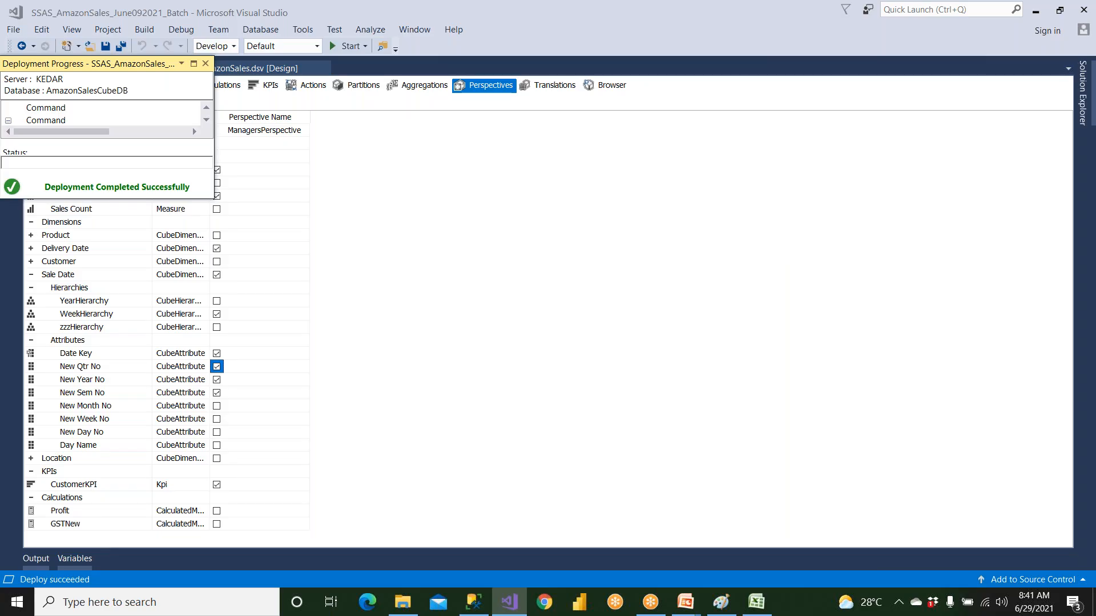
left_click(206, 64)
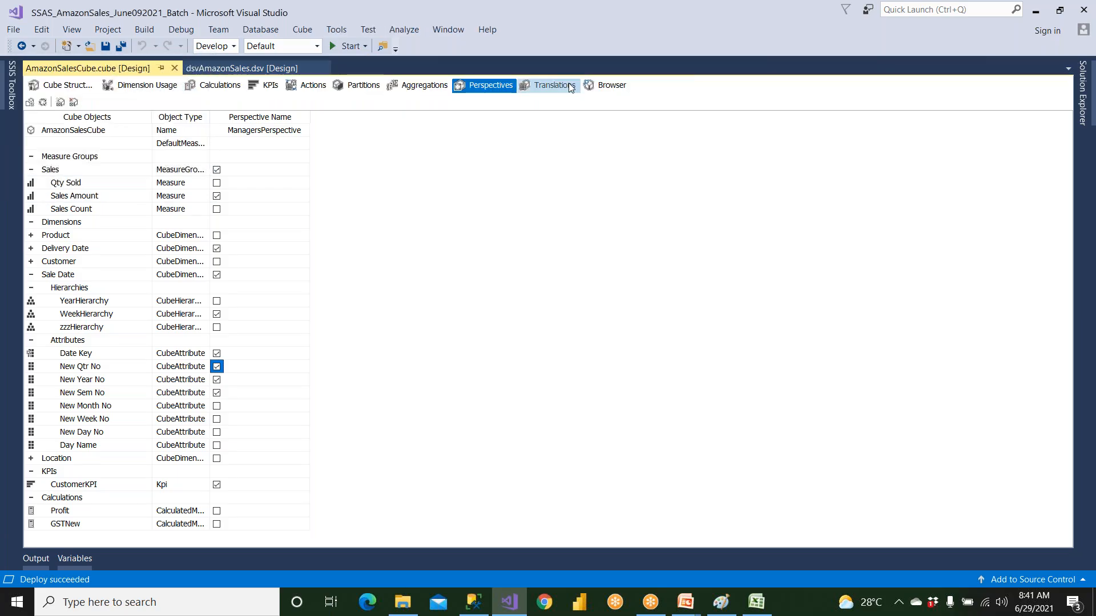
Step: Reconnect the cube browser to the deployed cube and switch it from AmazonSalesCube to ManagersPerspective
left_click(621, 91)
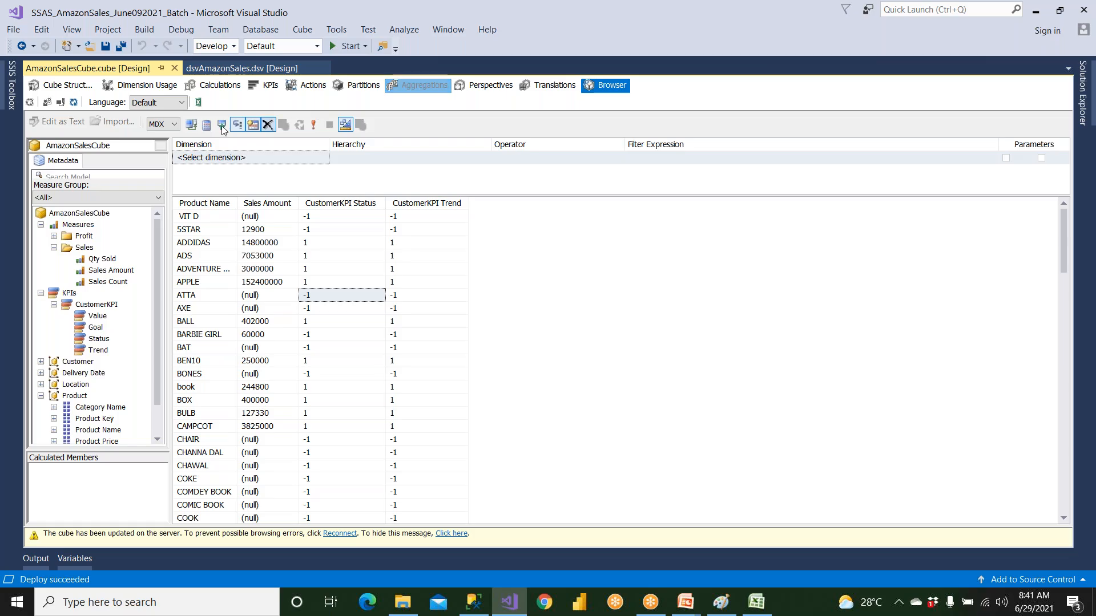
left_click(61, 103)
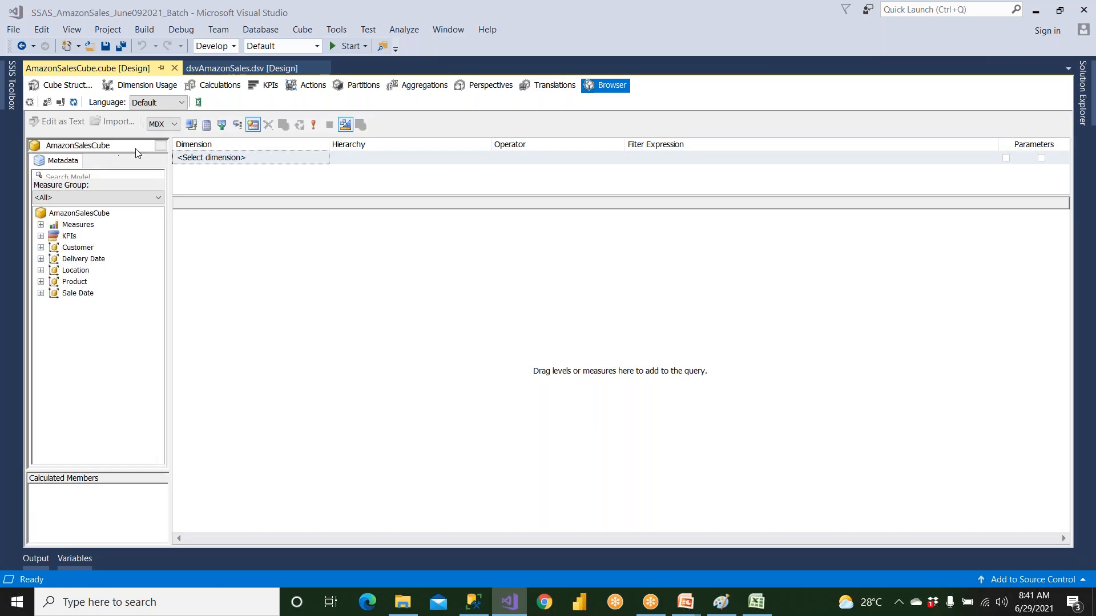
left_click(161, 145)
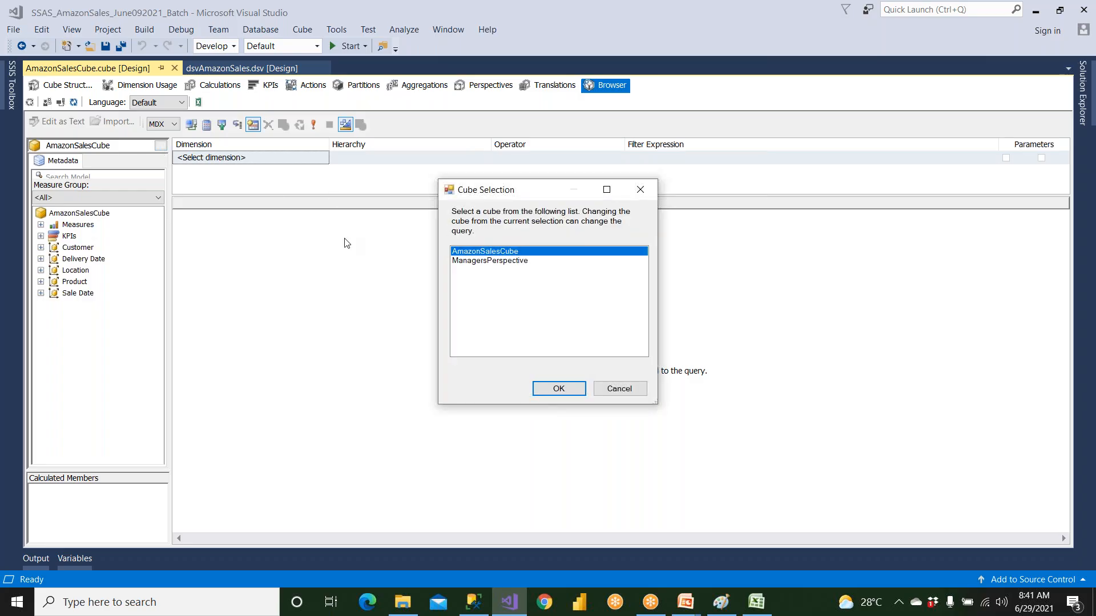
left_click(505, 262)
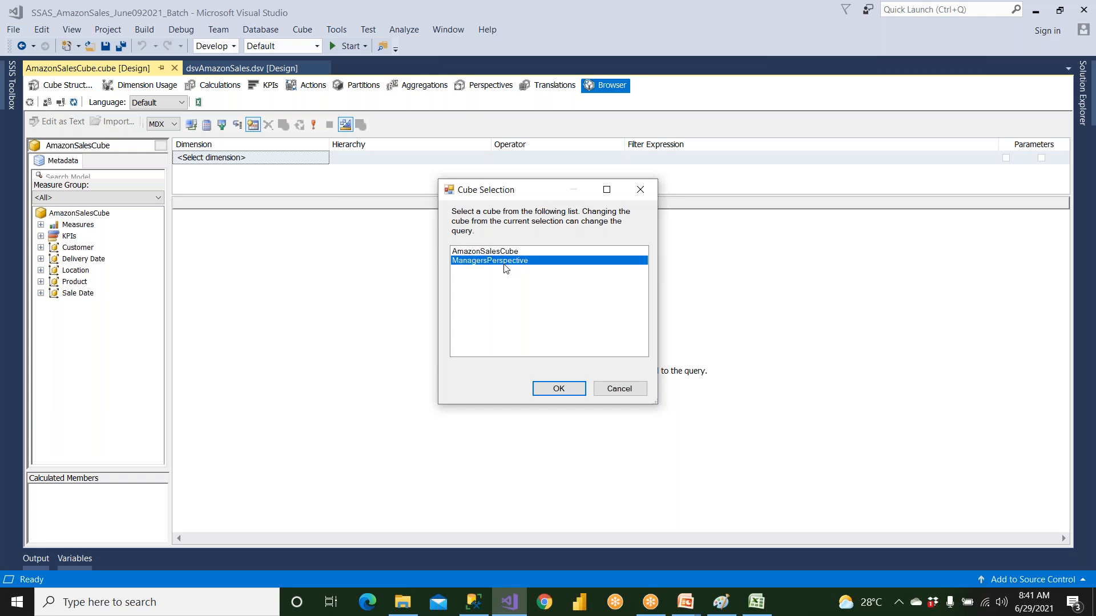
left_click(584, 390)
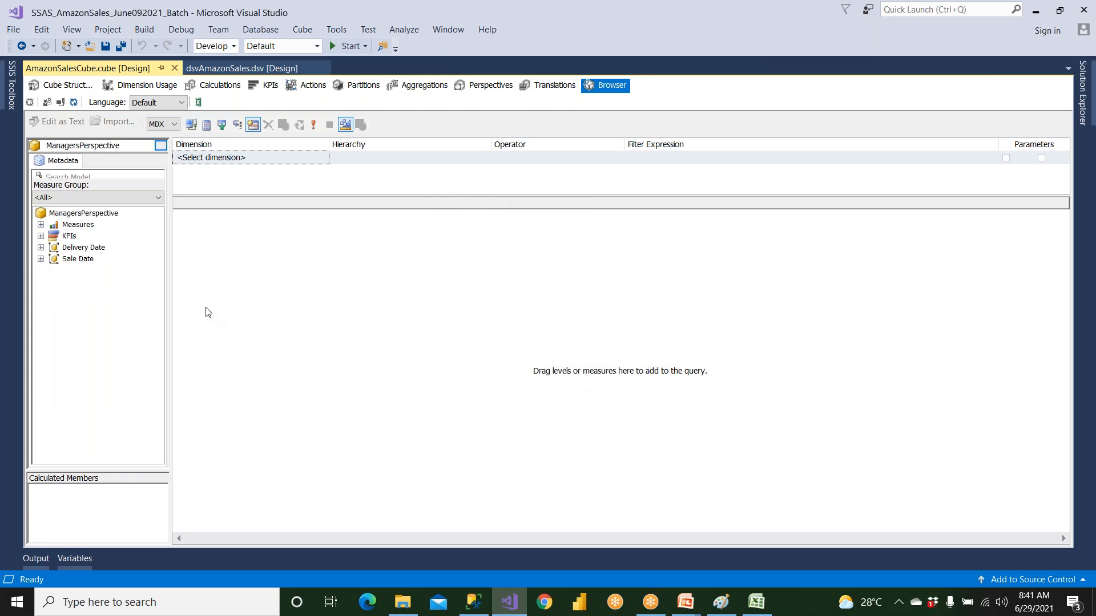
Step: Examine which measures, KPIs and Delivery Date and Sale Date attributes and hierarchies ManagersPerspective exposes in the browser
left_click(40, 225)
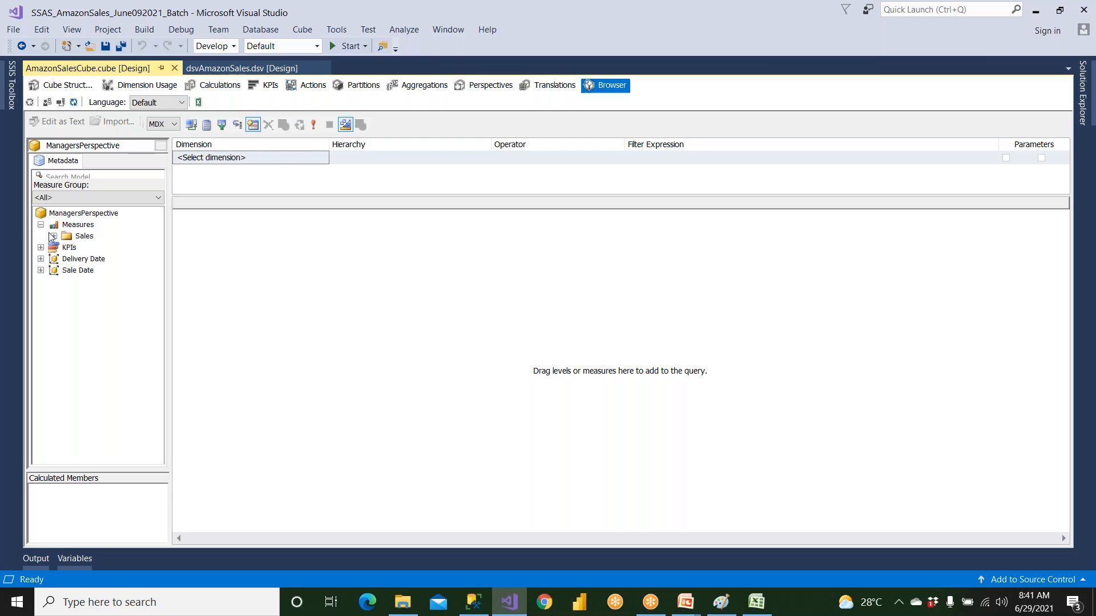
left_click(54, 236)
left_click(40, 259)
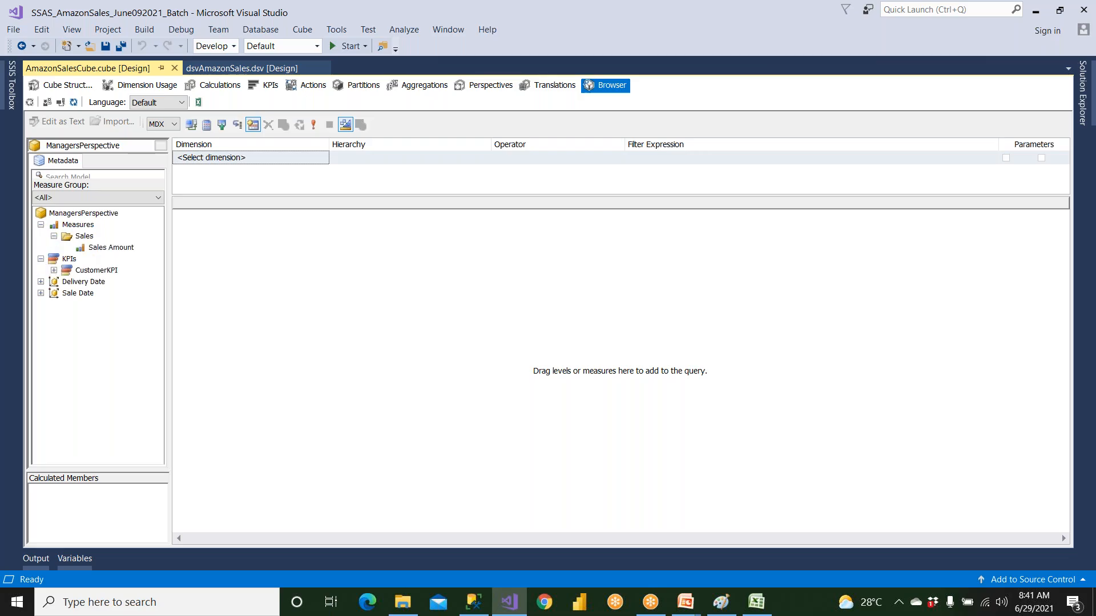
left_click(40, 282)
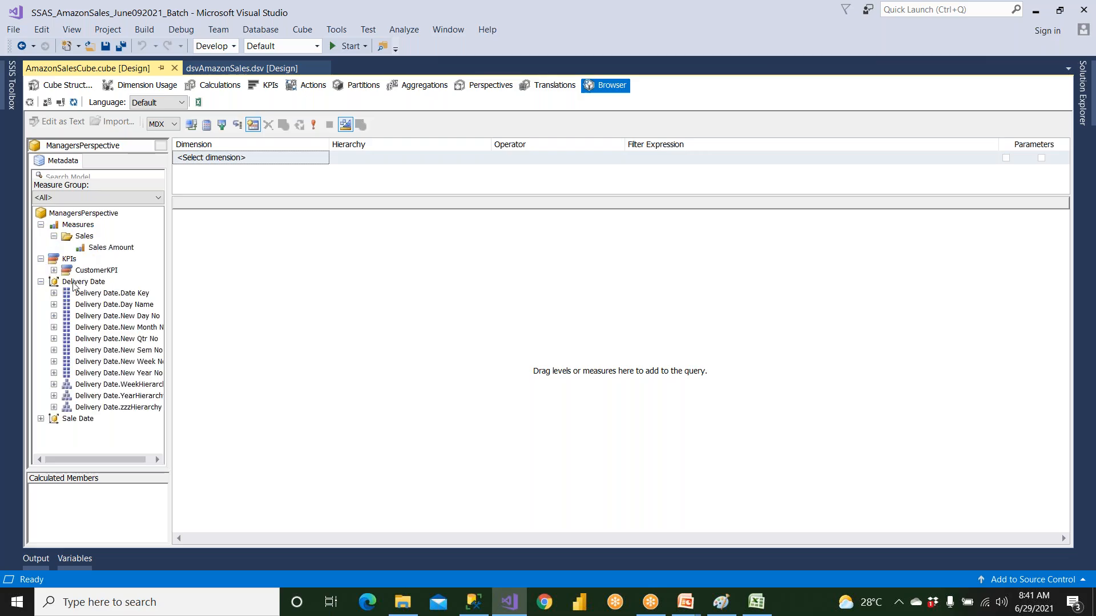
left_click(40, 282)
left_click(41, 294)
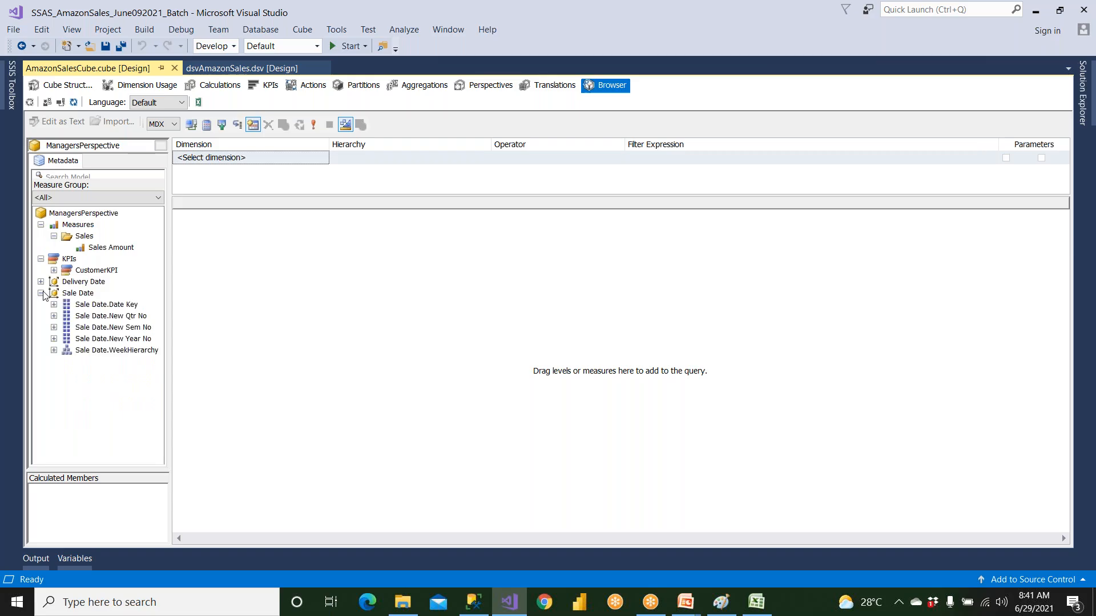
left_click(41, 293)
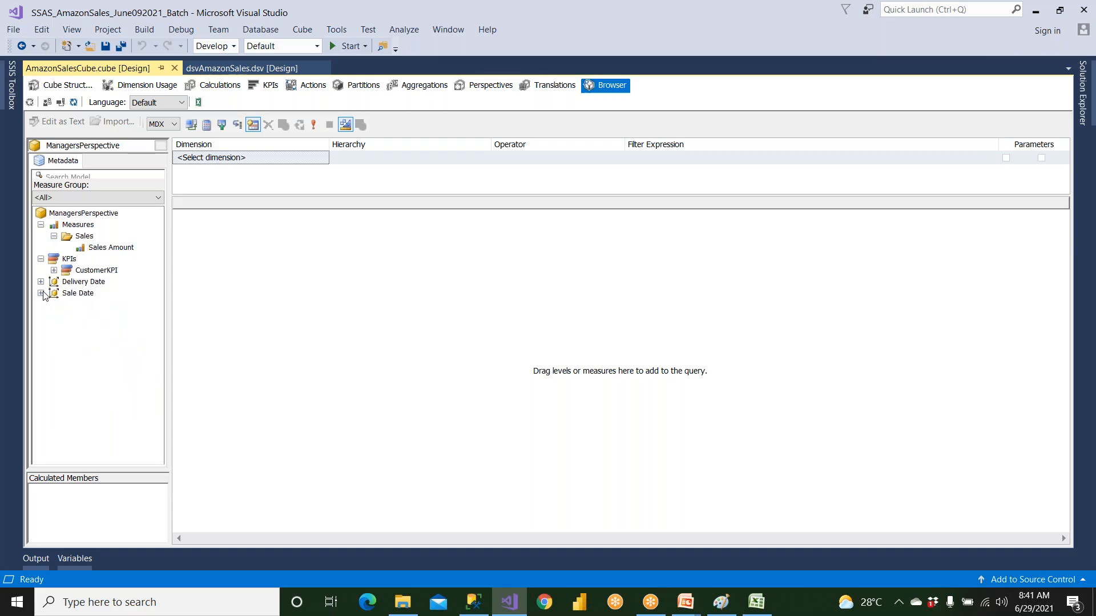
Step: Switch to Excel, close the existing Book1 workbook and start Microsoft Office Excel 2007 again with a blank workbook
left_click(756, 602)
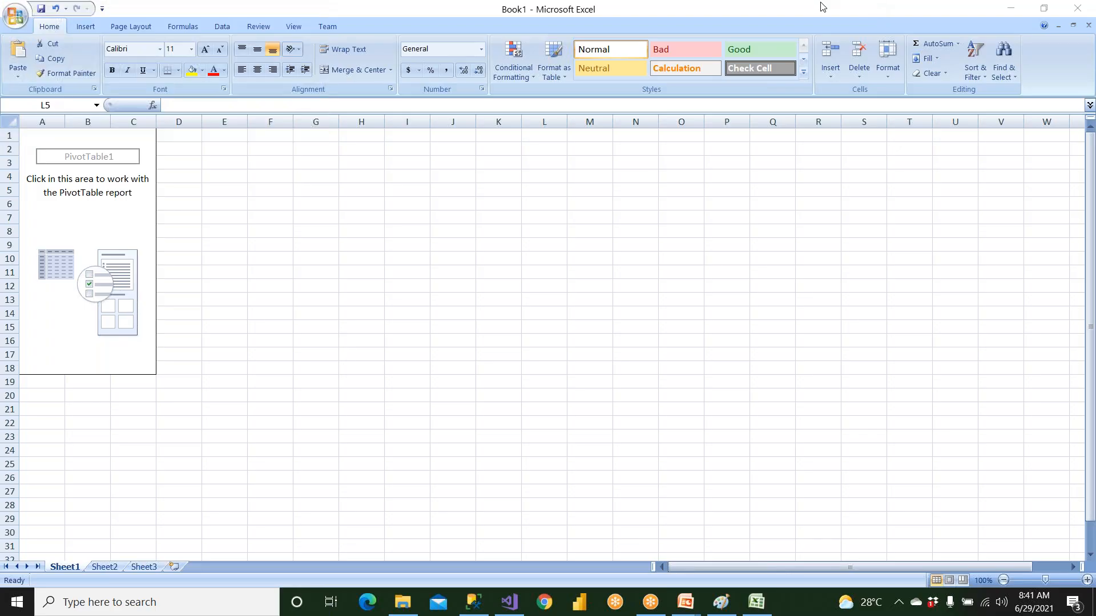
left_click(1078, 8)
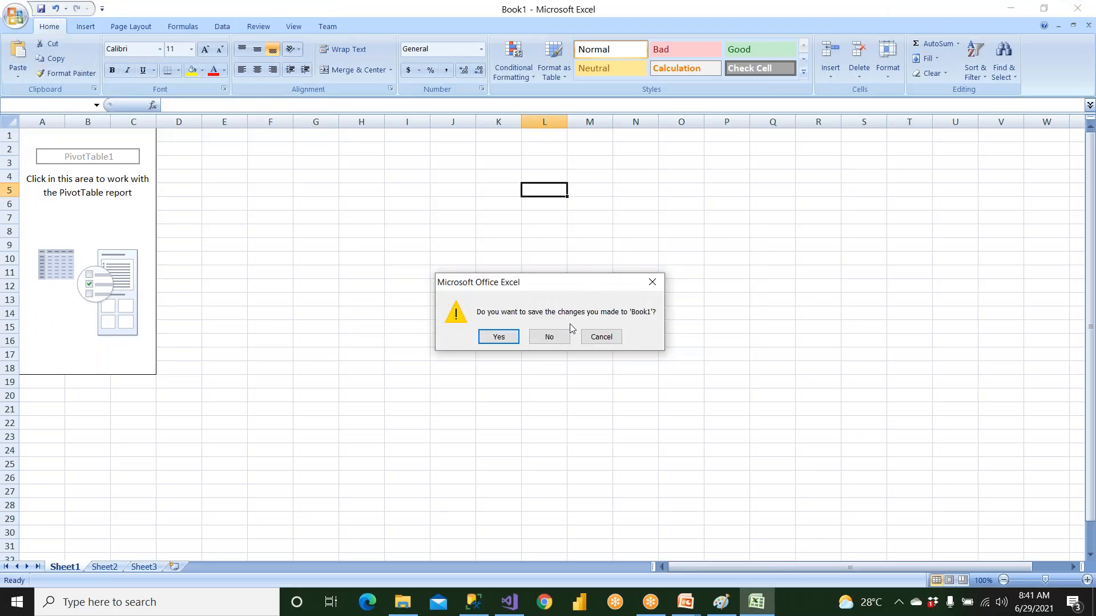
key("Return")
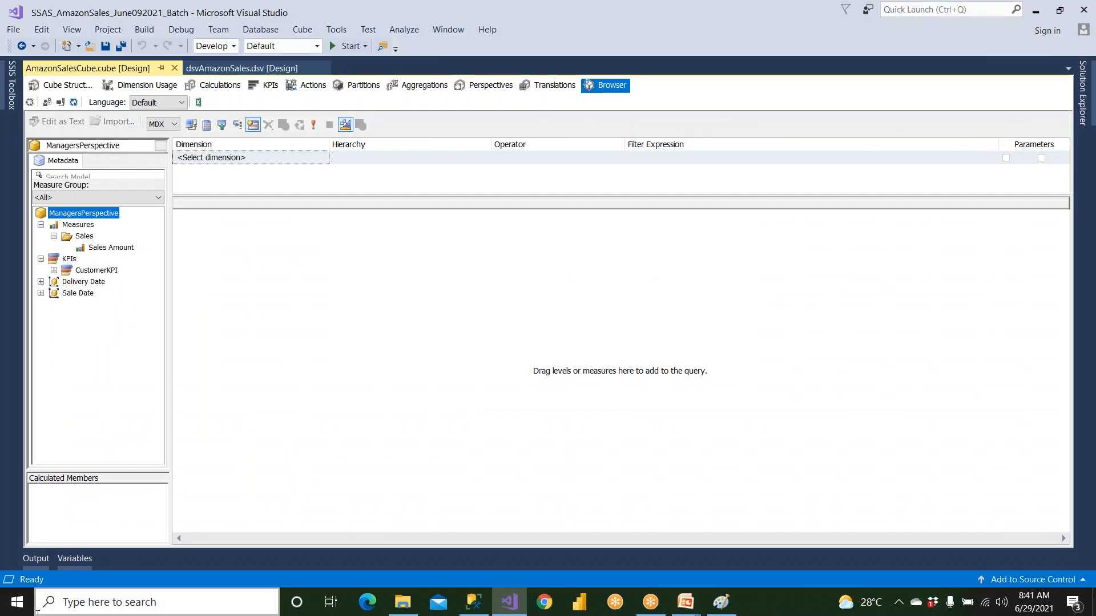
left_click(37, 613)
type("exce")
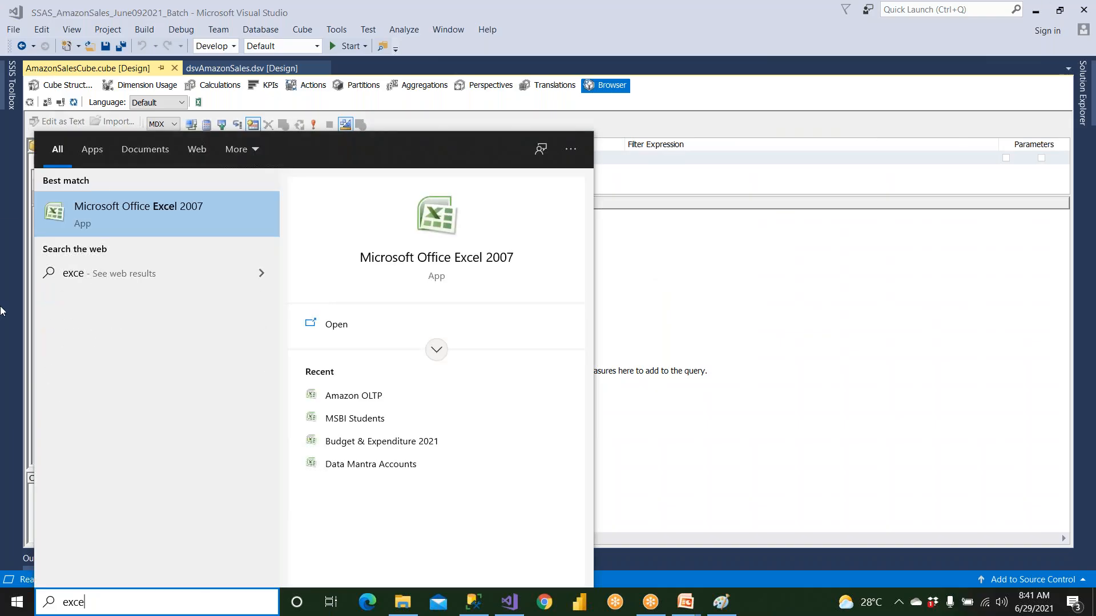
left_click(211, 219)
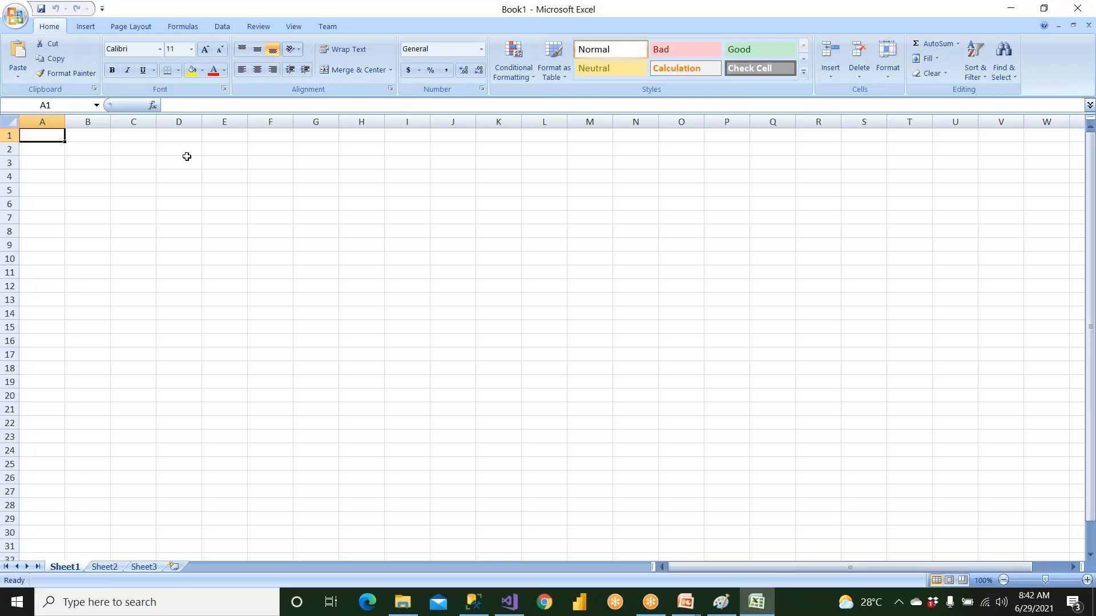
Step: Create an external data connection from Analysis Services to the server "." using Windows Authentication
left_click(231, 29)
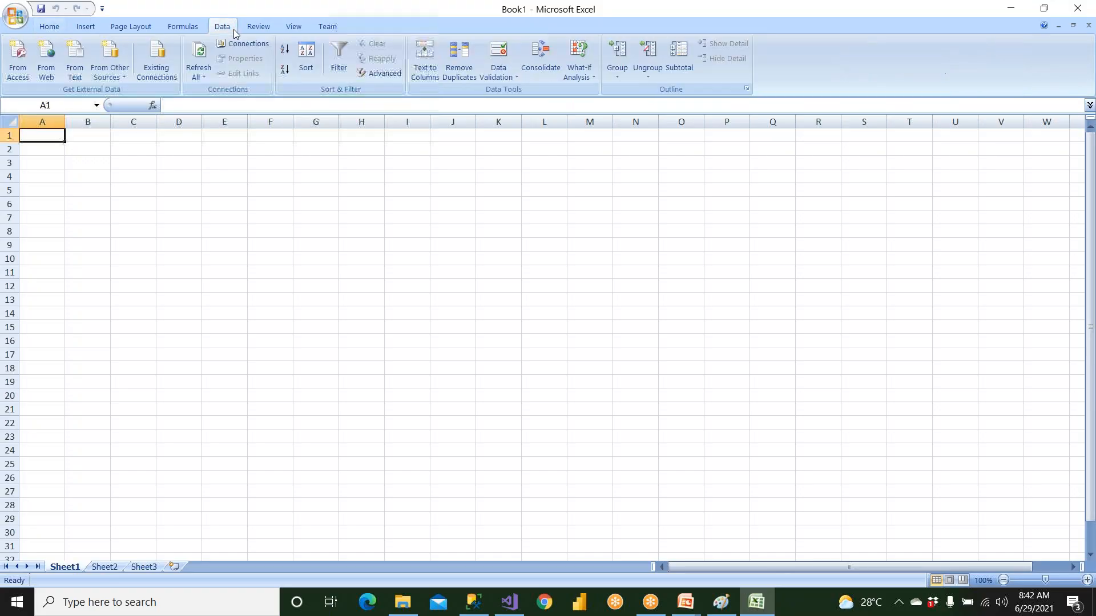
left_click(110, 69)
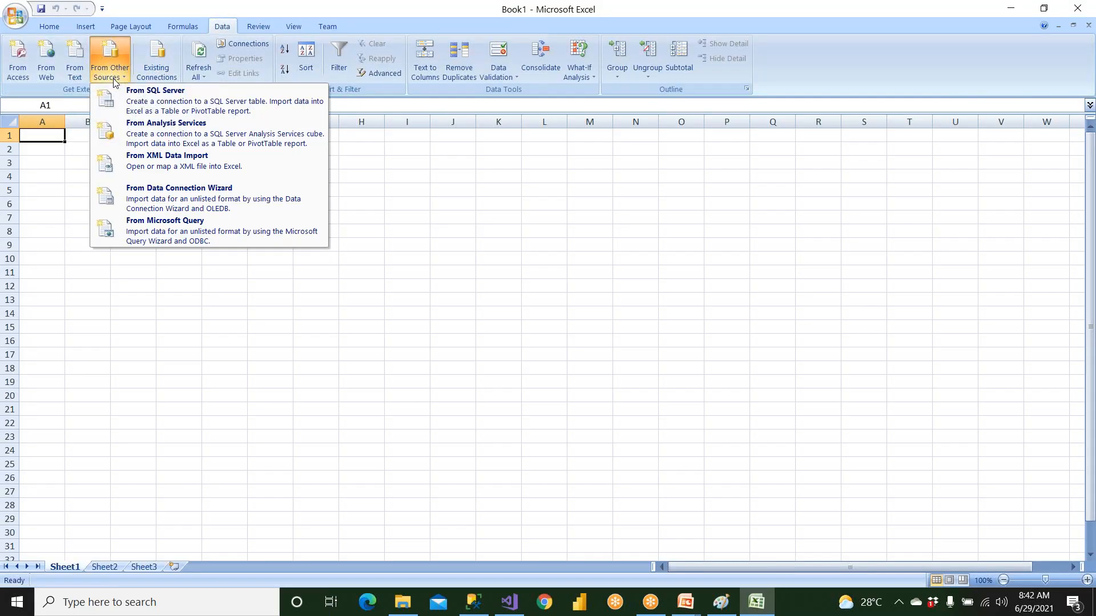
left_click(127, 136)
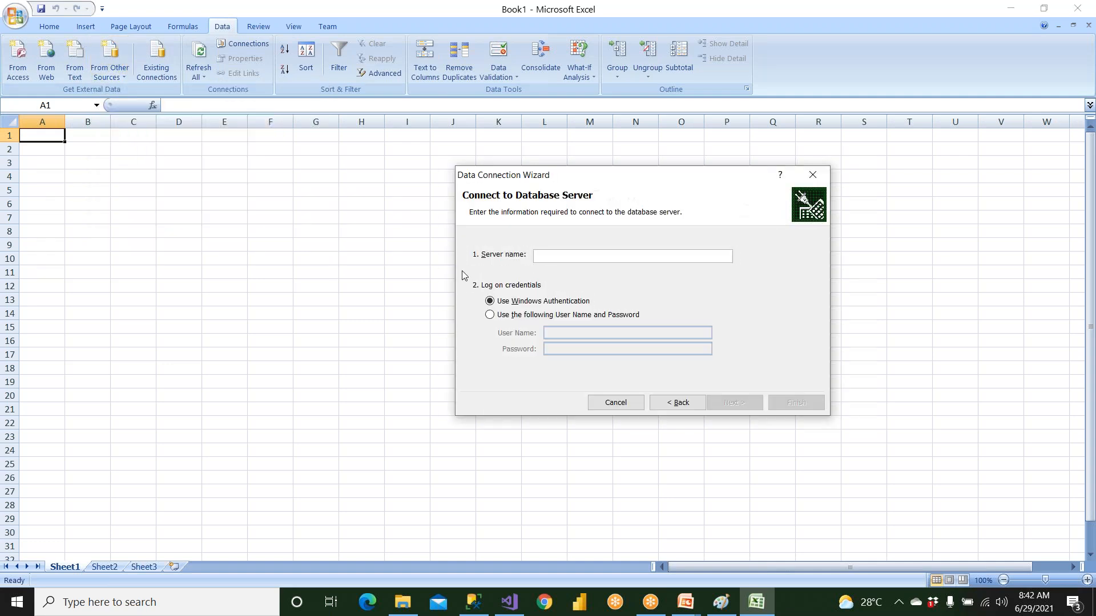
left_click(735, 402)
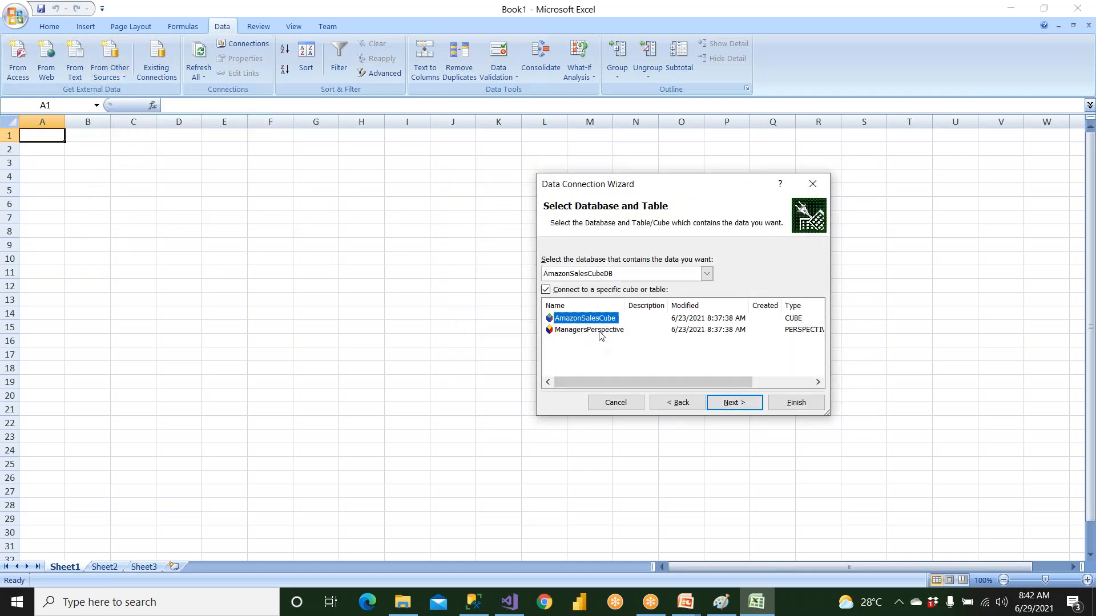
Step: Connect to ManagersPerspective in AmazonSalesCubeDB and import it as a PivotTable Report at cell A1 of the existing worksheet
left_click(599, 331)
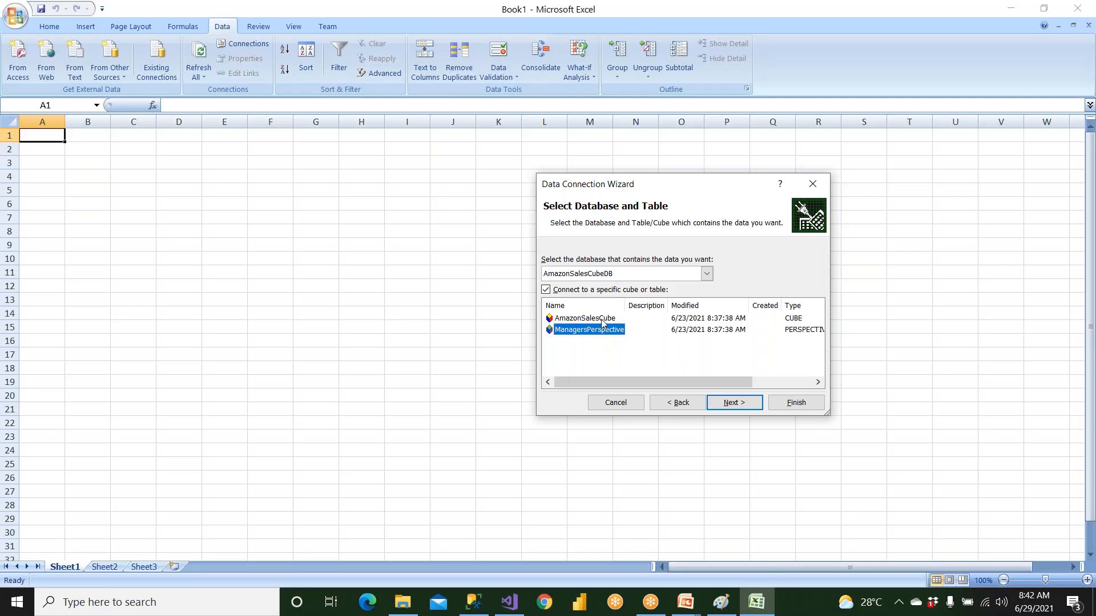
left_click(602, 320)
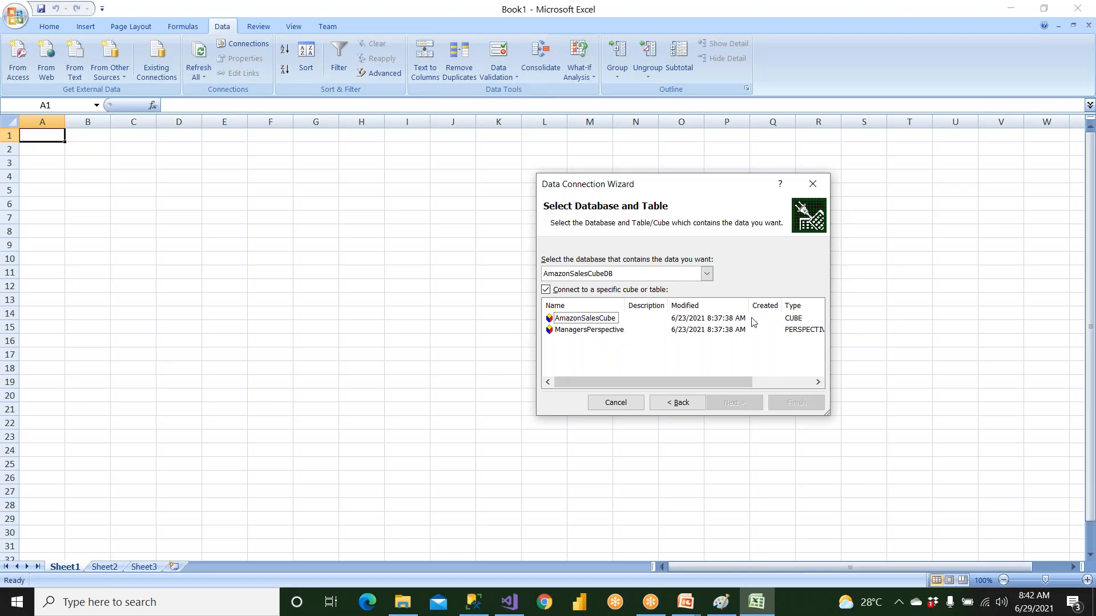
left_click(613, 330)
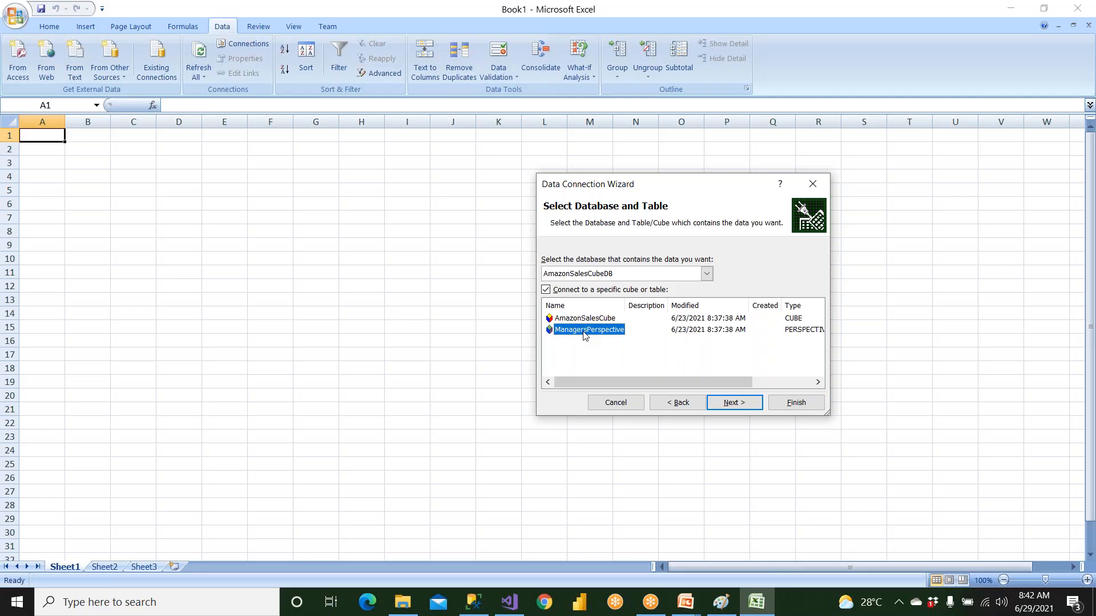
left_click(735, 405)
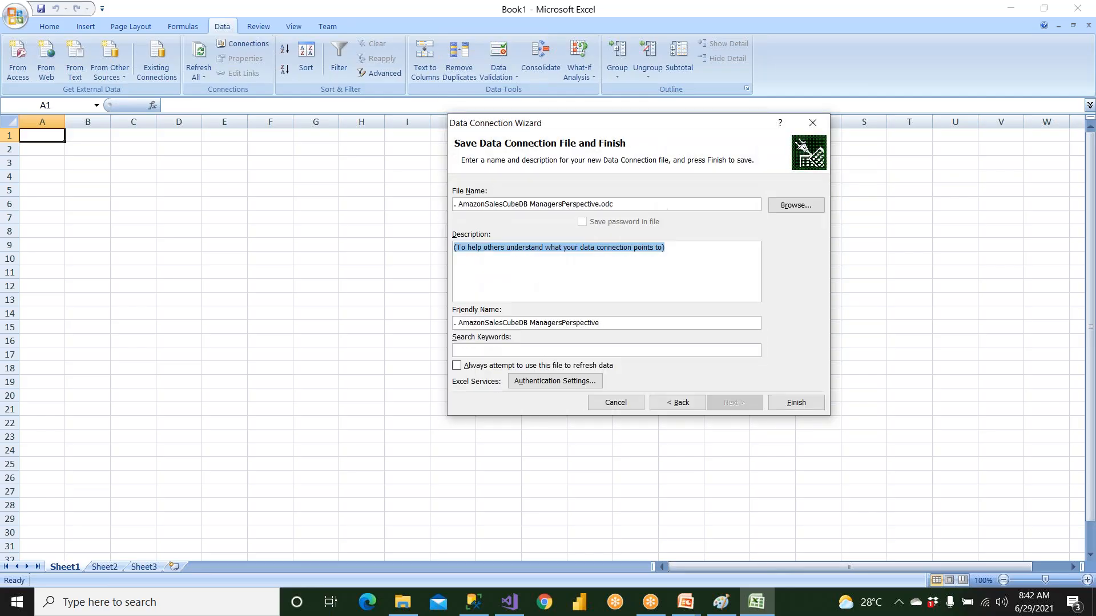
left_click(783, 404)
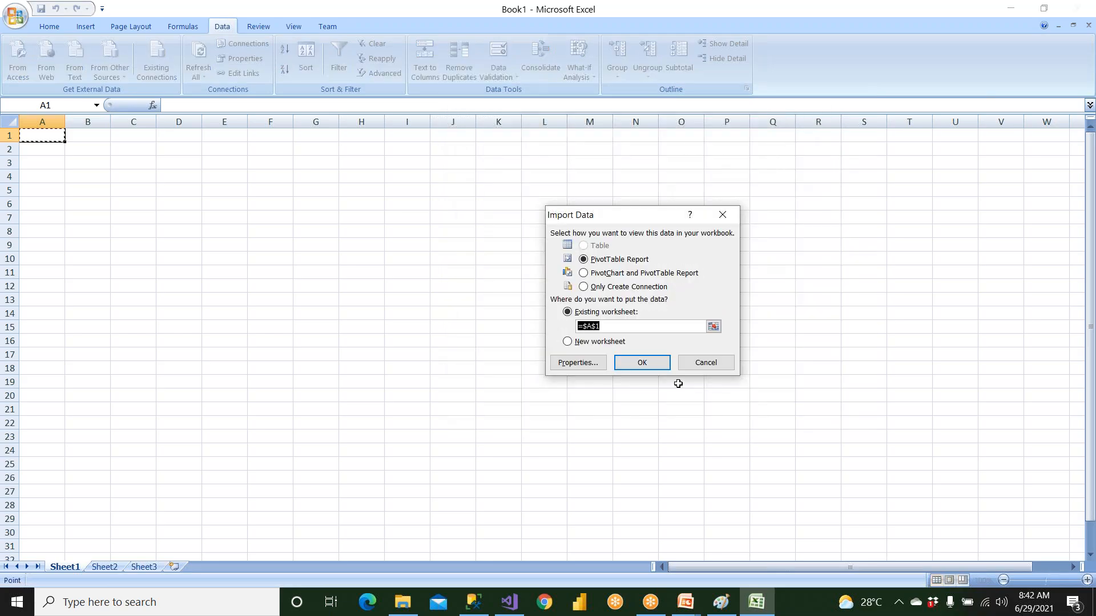
left_click(656, 366)
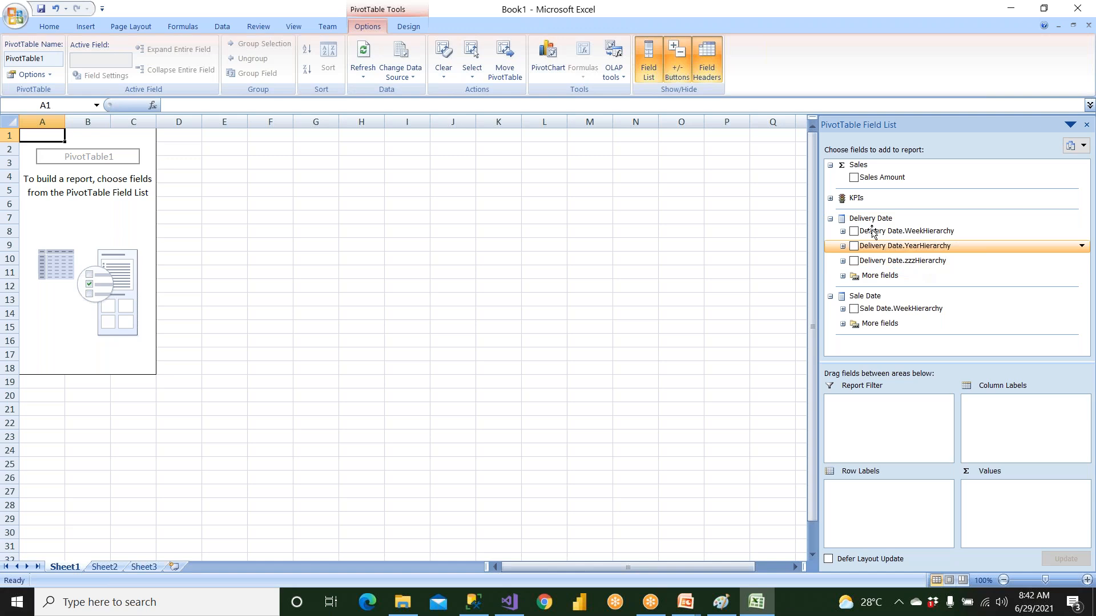
Step: Add Sales Amount to the PivotTable values and Sale Date's New Year No to the row labels
left_click_drag(882, 178, 1030, 508)
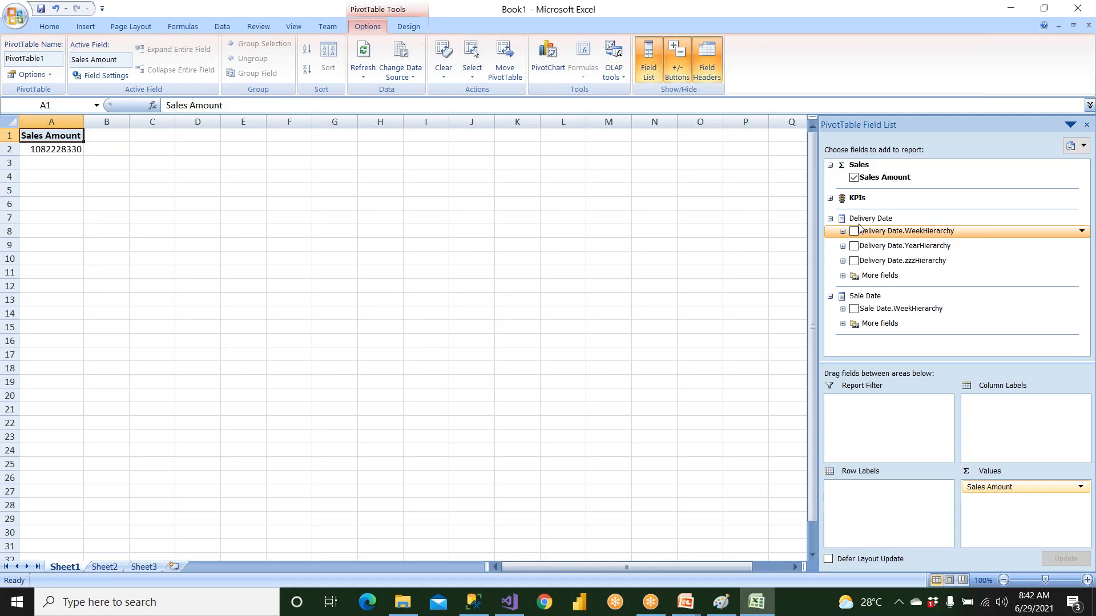
left_click(831, 198)
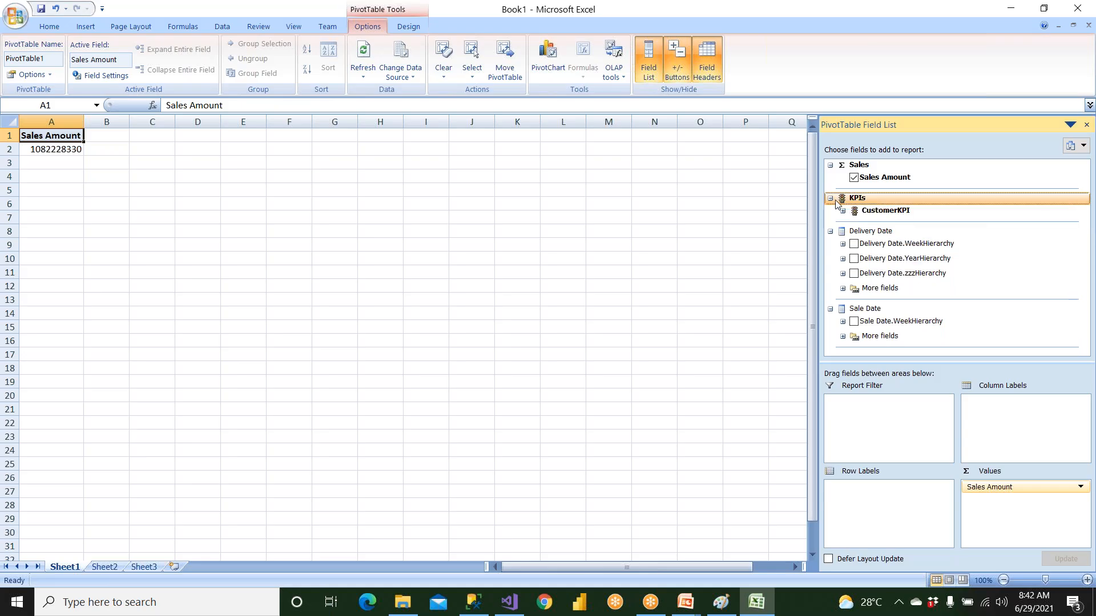
left_click(843, 211)
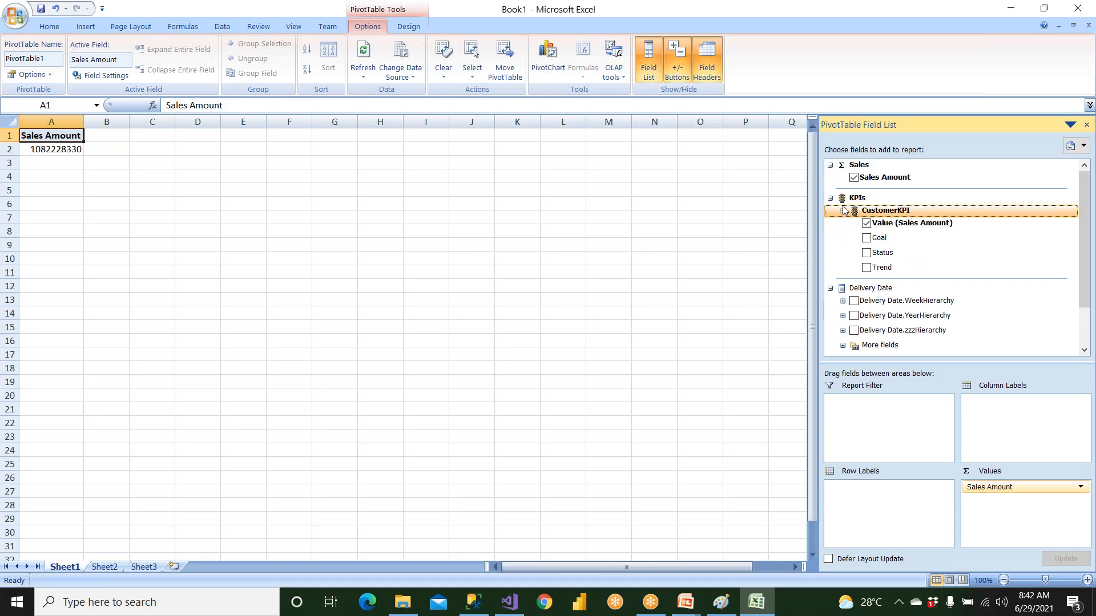
left_click(830, 198)
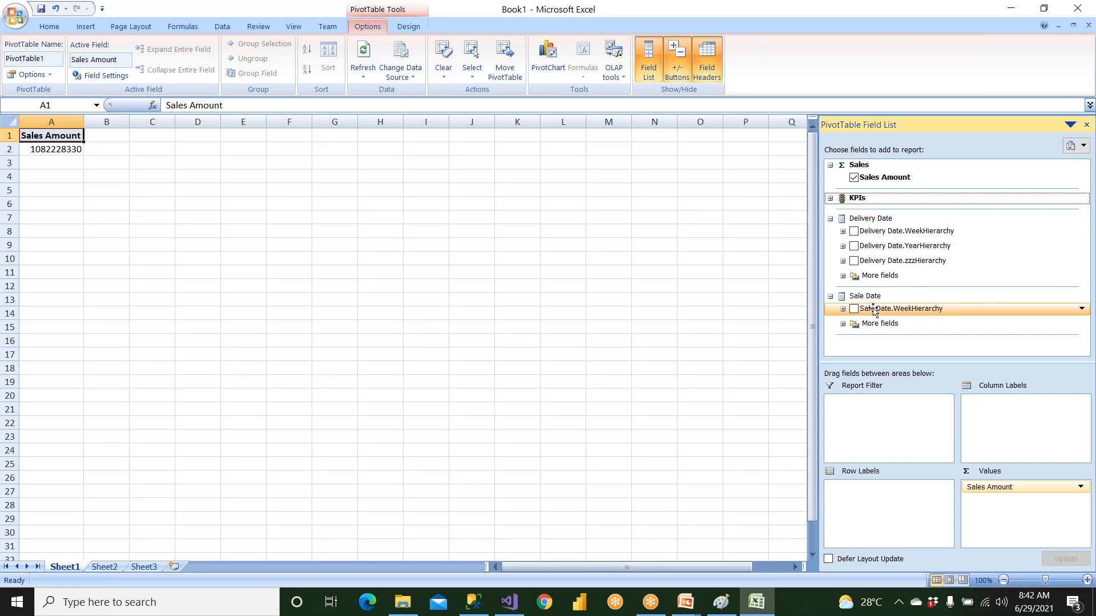
left_click(842, 324)
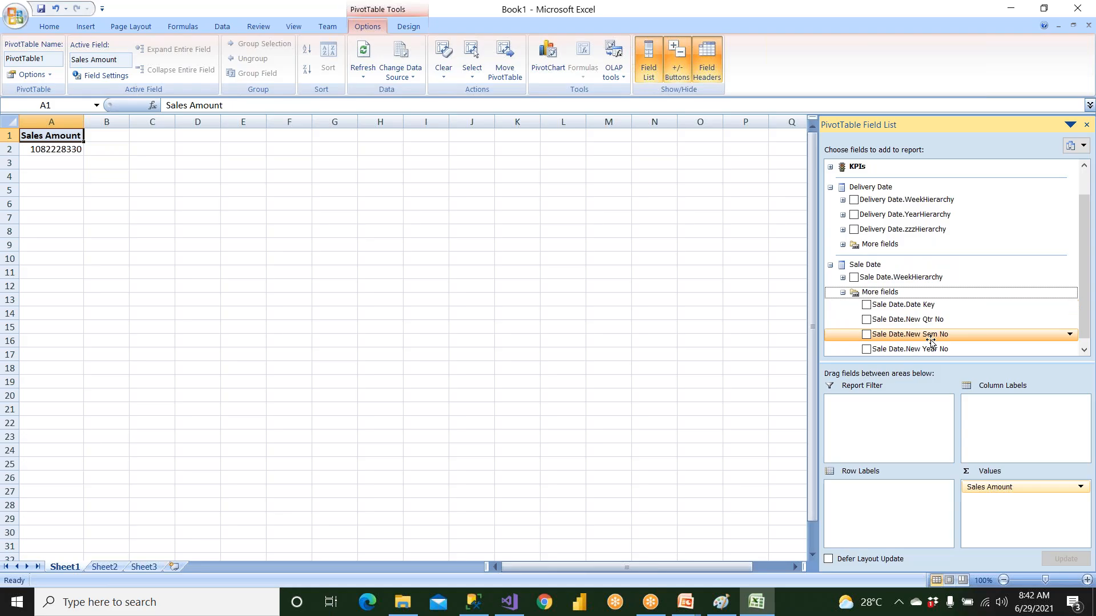
scroll(930, 341, "down", 1)
left_click_drag(900, 345, 876, 512)
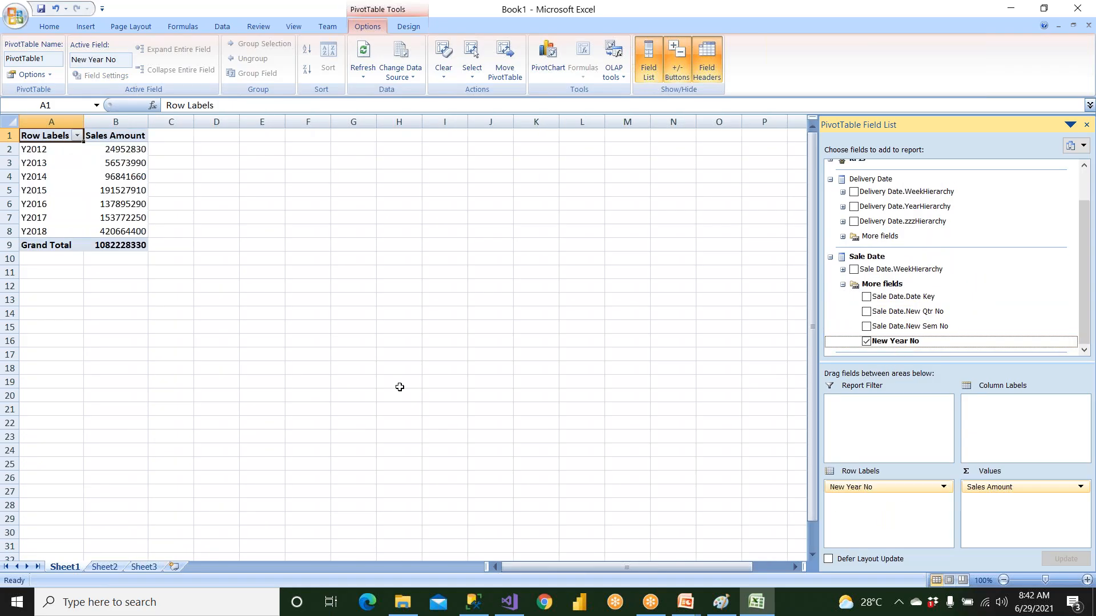
Step: Add CustomerKPI's Status and Trend to the PivotTable values and remove Sales Amount from them
scroll(873, 234, "up", 3)
left_click(831, 198)
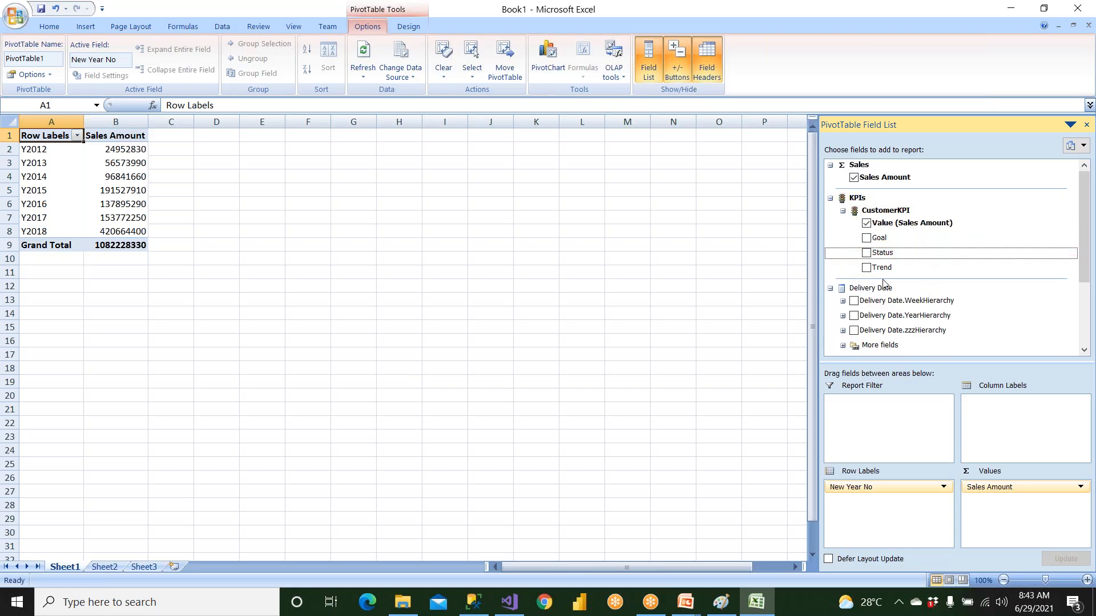
left_click(866, 252)
left_click(866, 268)
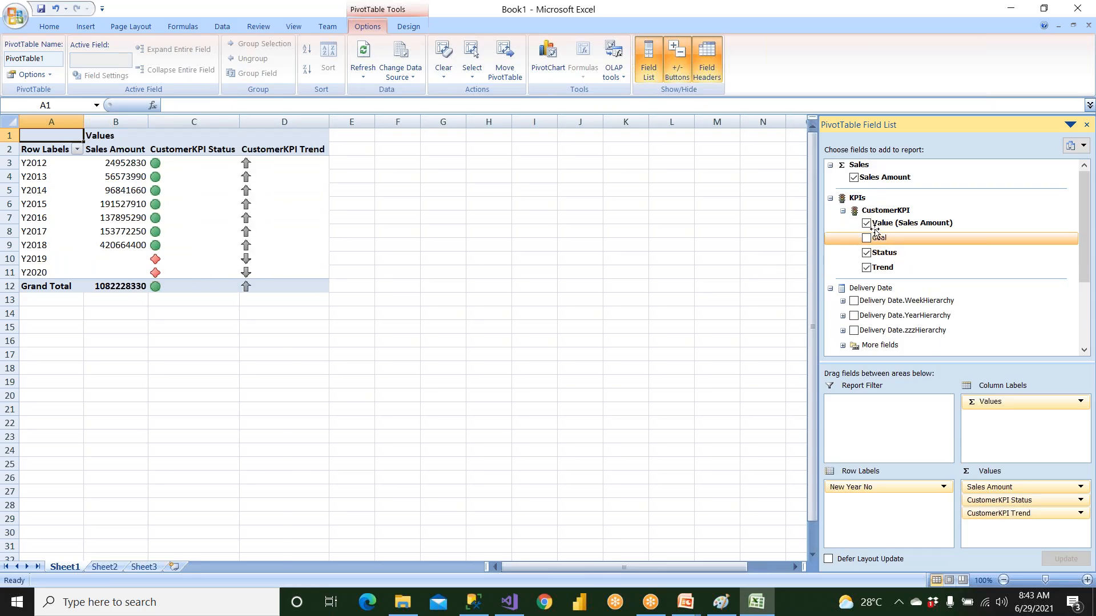
left_click_drag(989, 490, 497, 345)
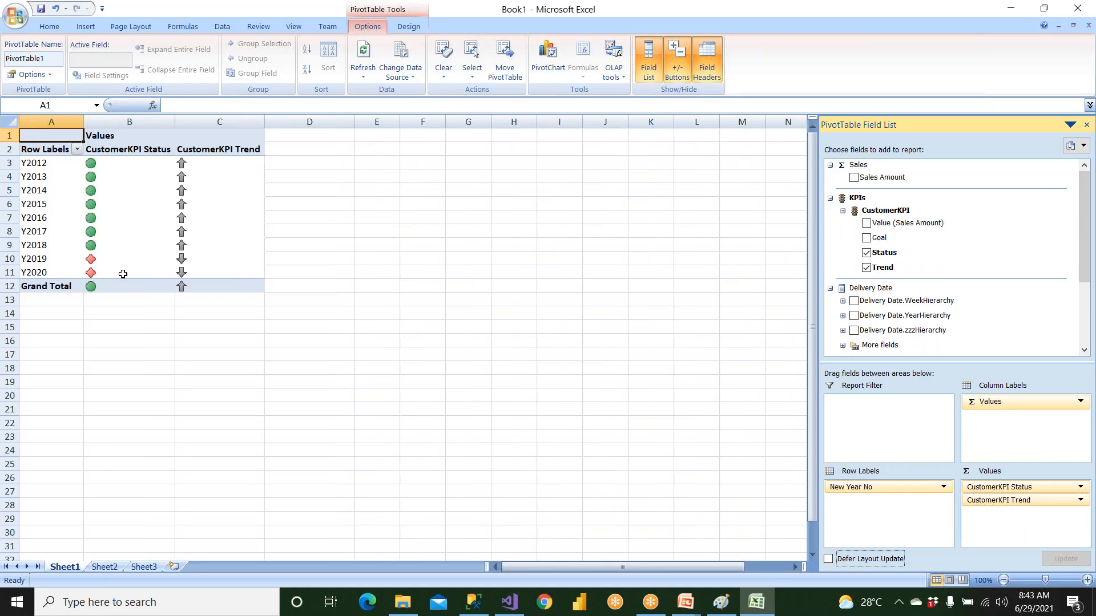
left_click(155, 368)
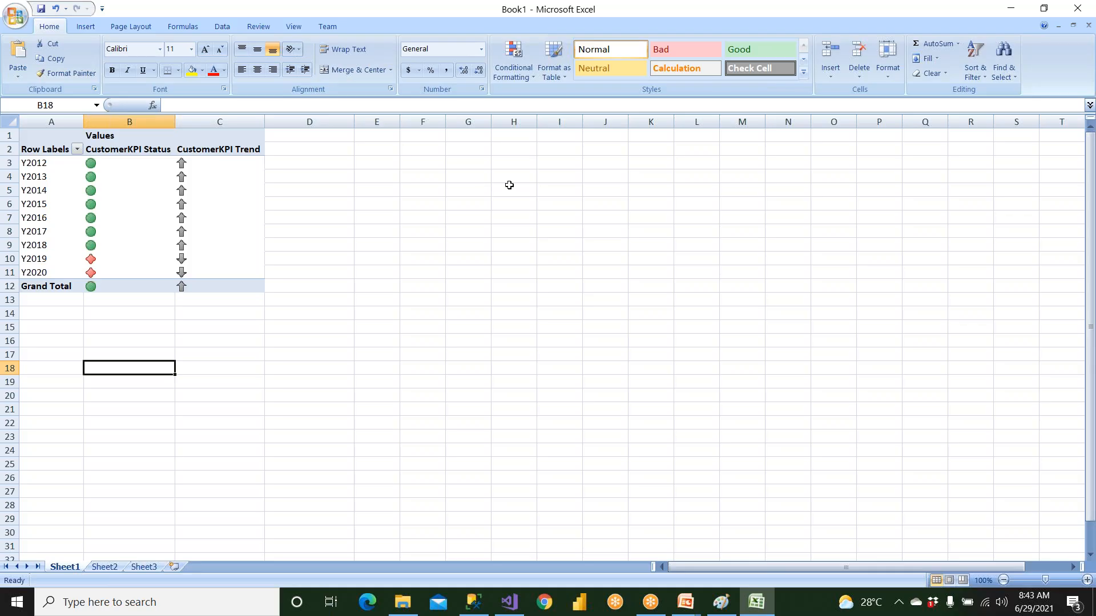
Step: Switch to Visual Studio and check the options available for the project's Roles folder
left_click(517, 605)
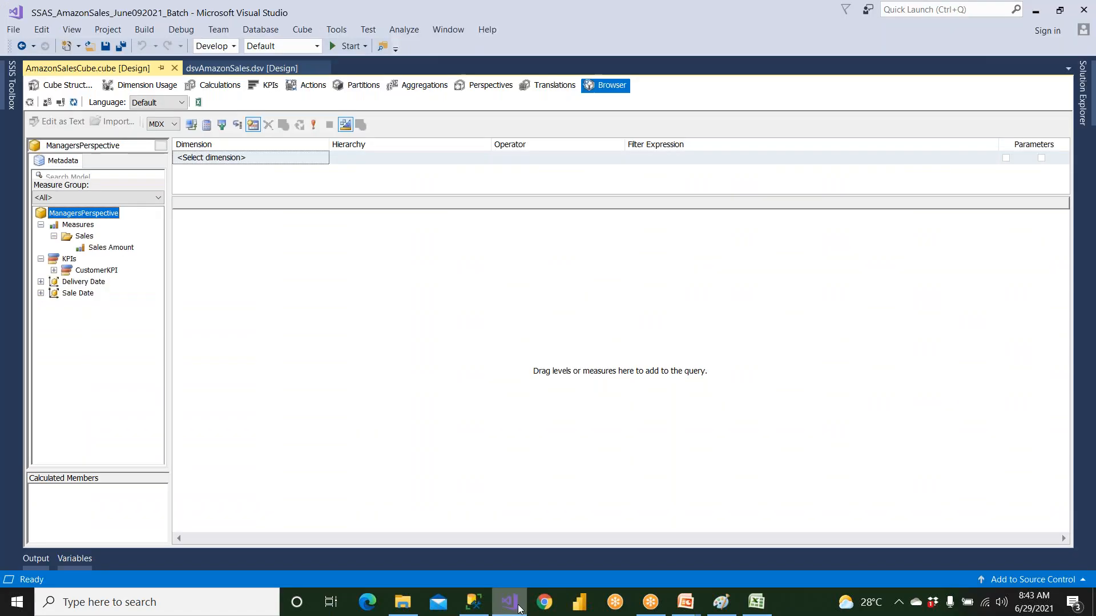
left_click(1087, 114)
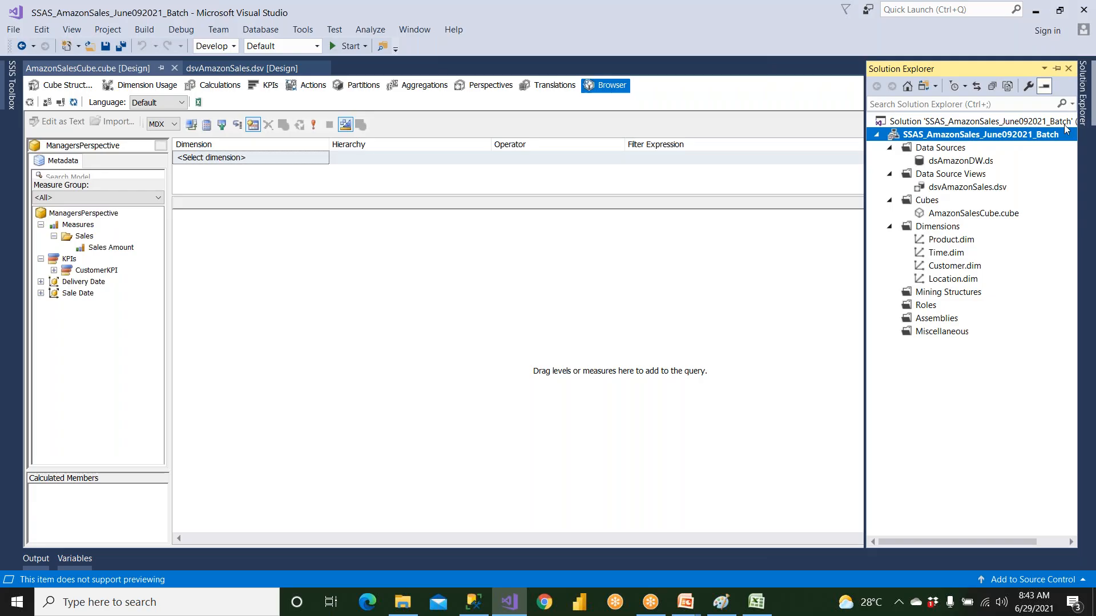
left_click(925, 308)
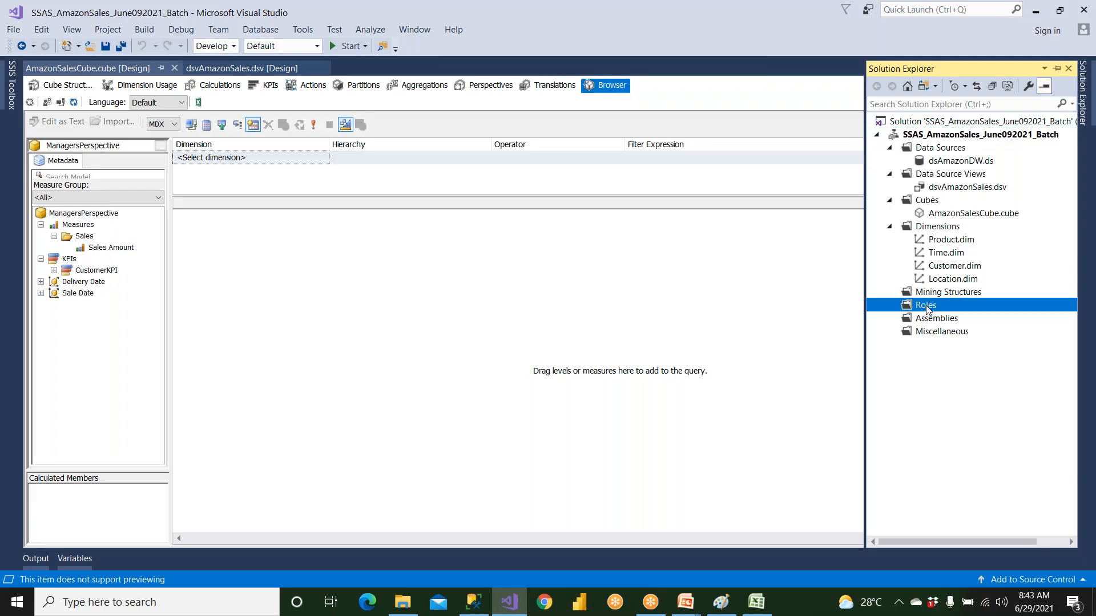
right_click(926, 309)
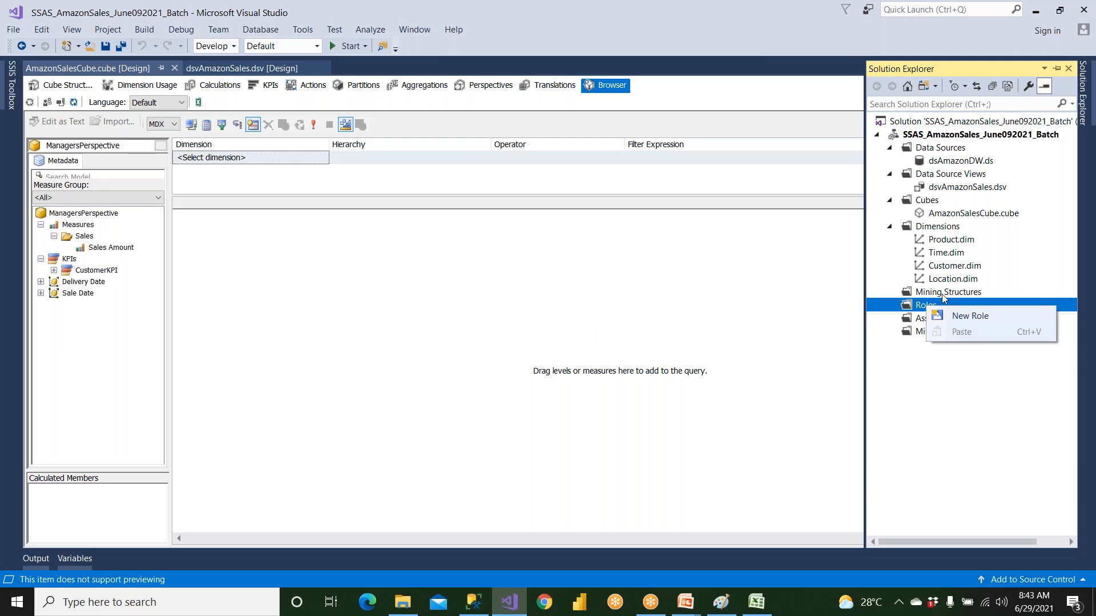
left_click(760, 344)
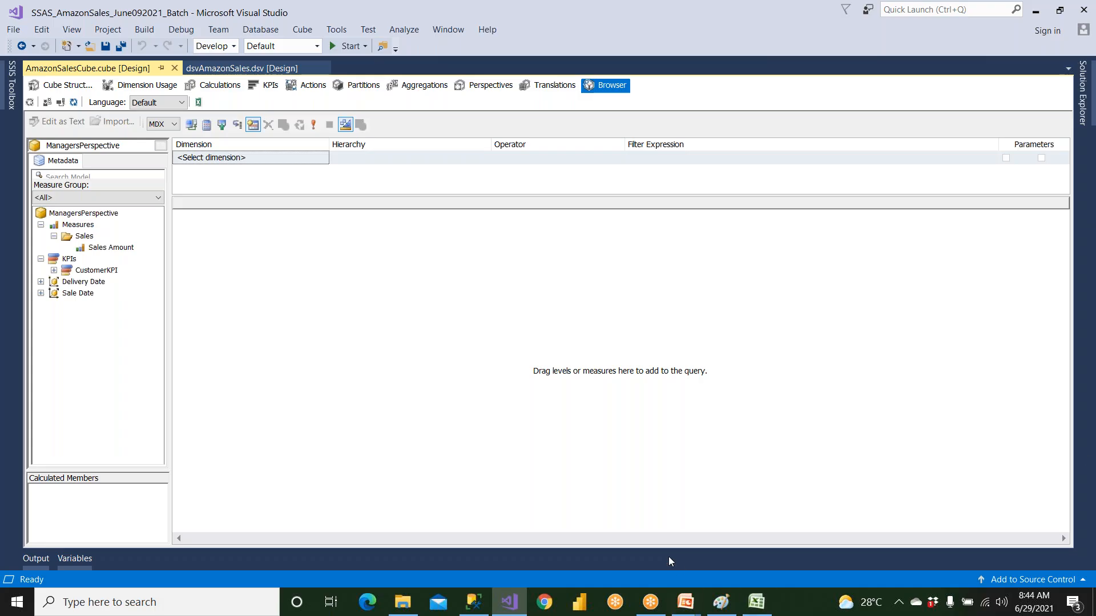
Step: Add a new perspective named RegPerspective to AmazonSalesCube and save the cube
left_click(492, 85)
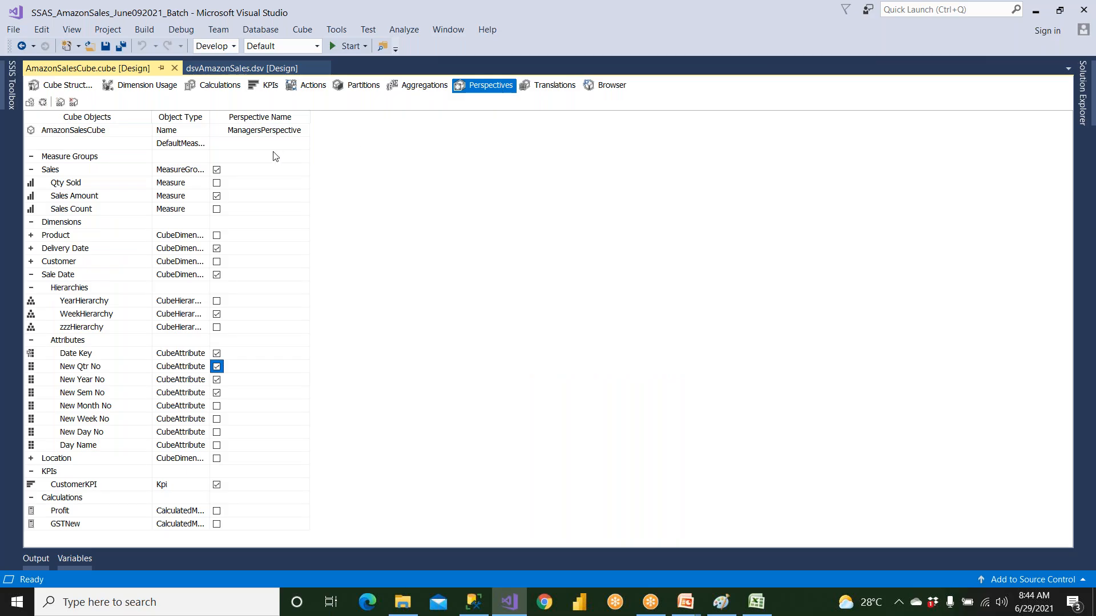
left_click(61, 108)
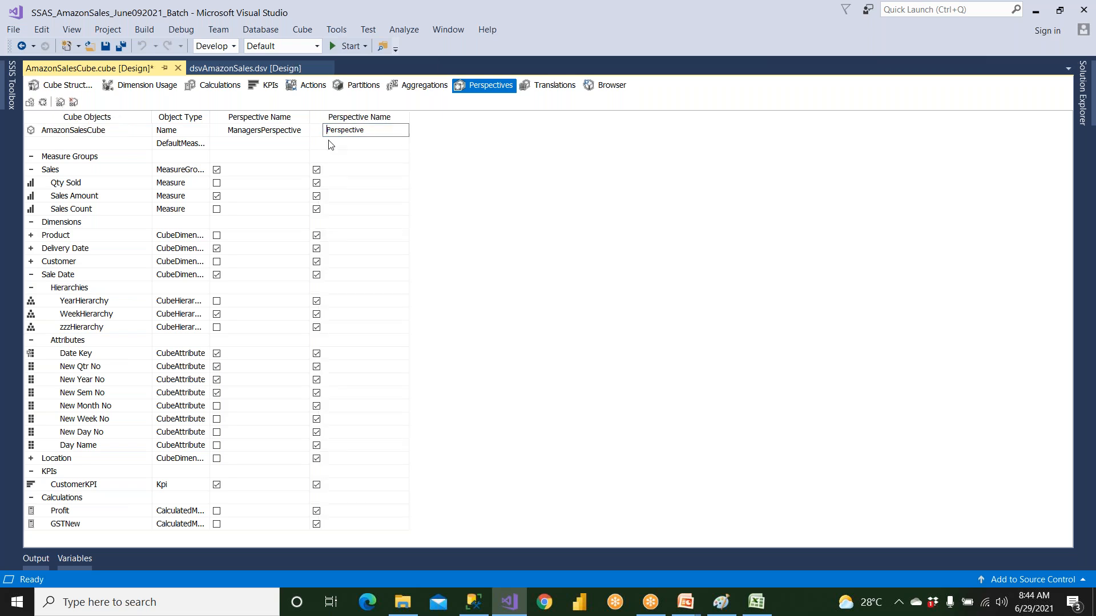
type("Sales")
left_click(255, 132)
left_click(343, 131)
key("BackSpace")
key("BackSpace")
key("BackSpace")
key("BackSpace")
key("BackSpace")
type("Reg")
type("e")
key("BackSpace")
left_click(105, 45)
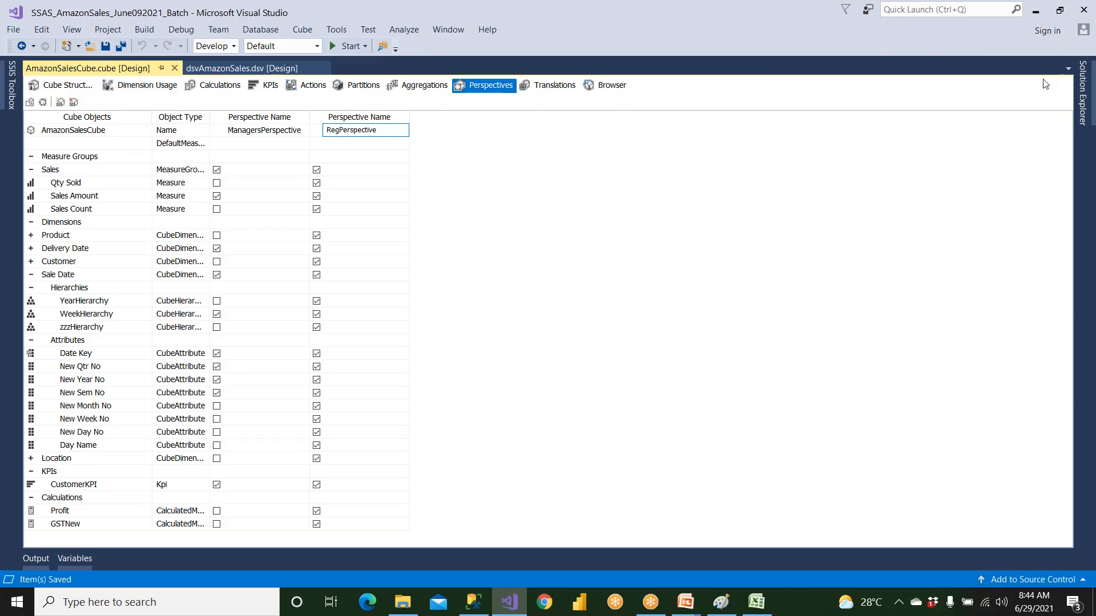
Step: Exclude Sale Date's zzzHierarchy, WeekHierarchy and New Day No, plus Customer, Location and Profit, from RegPerspective
left_click(1080, 92)
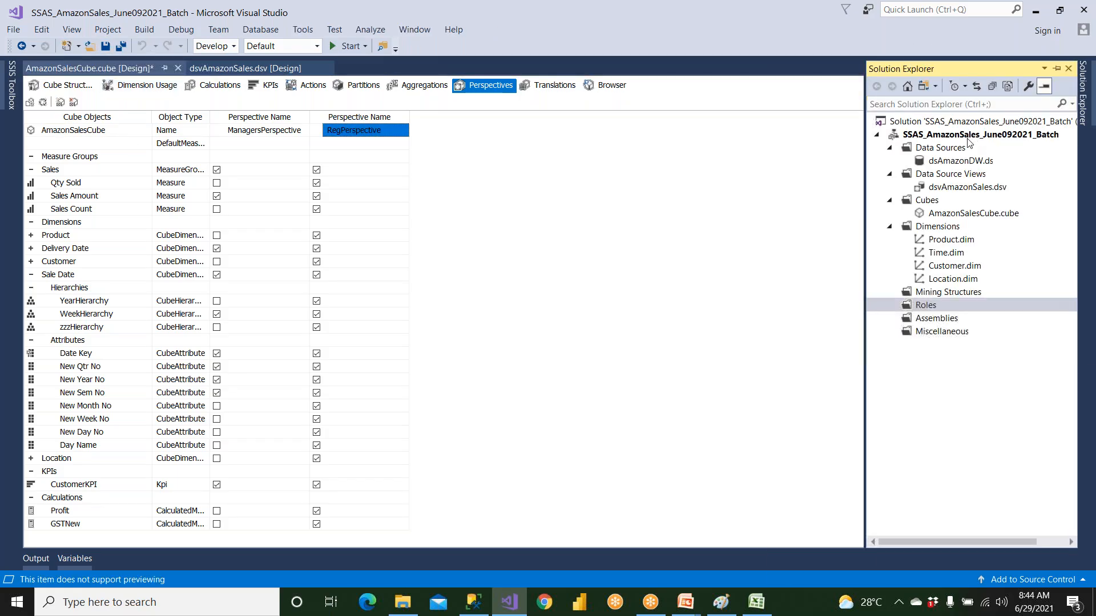
left_click(956, 138)
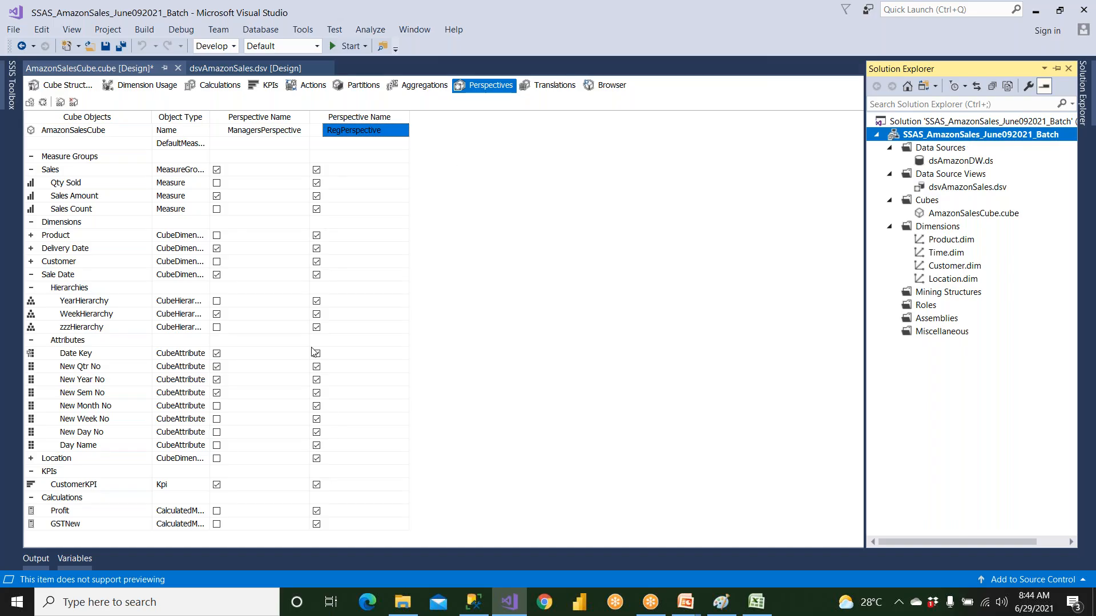
left_click(317, 327)
left_click(316, 314)
left_click(316, 261)
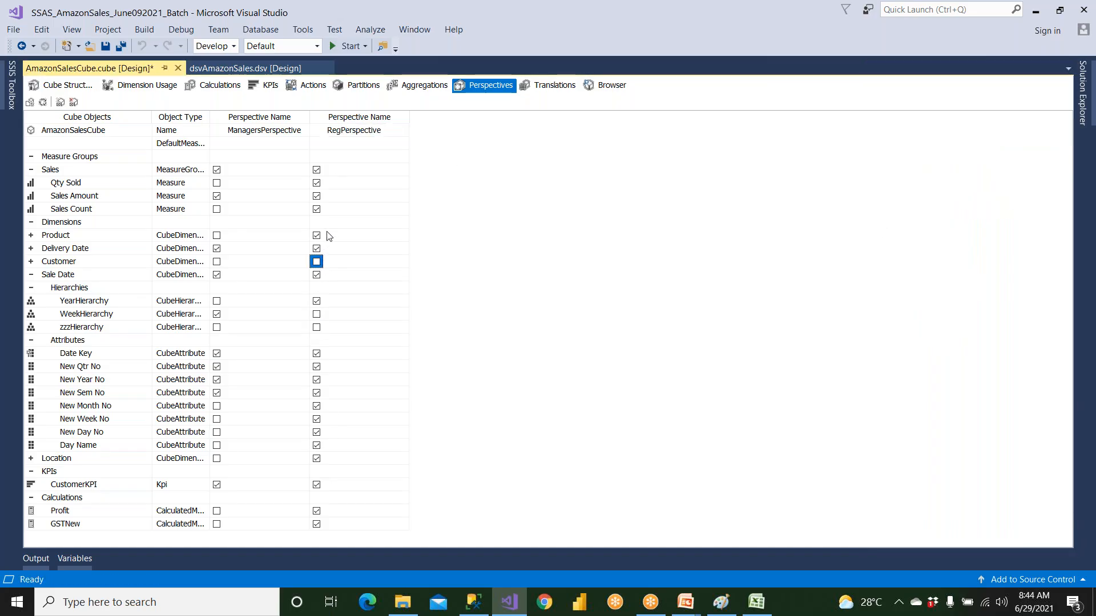
left_click(330, 239)
left_click(316, 432)
left_click(316, 458)
left_click(316, 511)
left_click(316, 524)
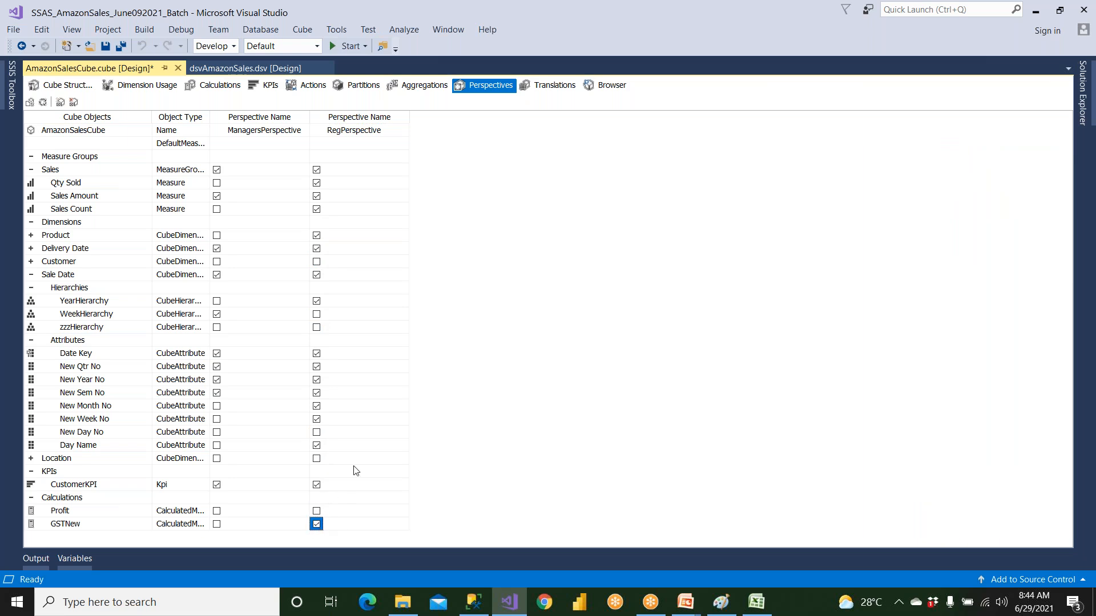
Step: Exclude New Sem No and New Month No from RegPerspective, include New Day No again, and save the cube
left_click(316, 392)
left_click(316, 405)
left_click(316, 432)
left_click(105, 45)
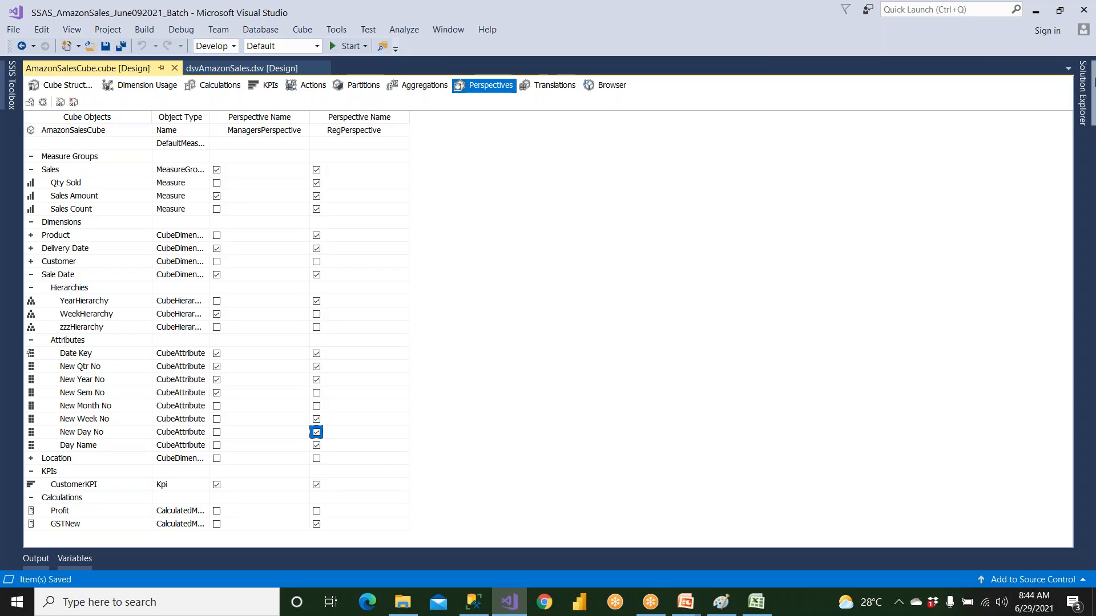
Step: Build and deploy the SSAS_AmazonSales_June092021_Batch project, then close the deployment progress
mouse_move(1082, 92)
left_click(956, 136)
right_click(956, 137)
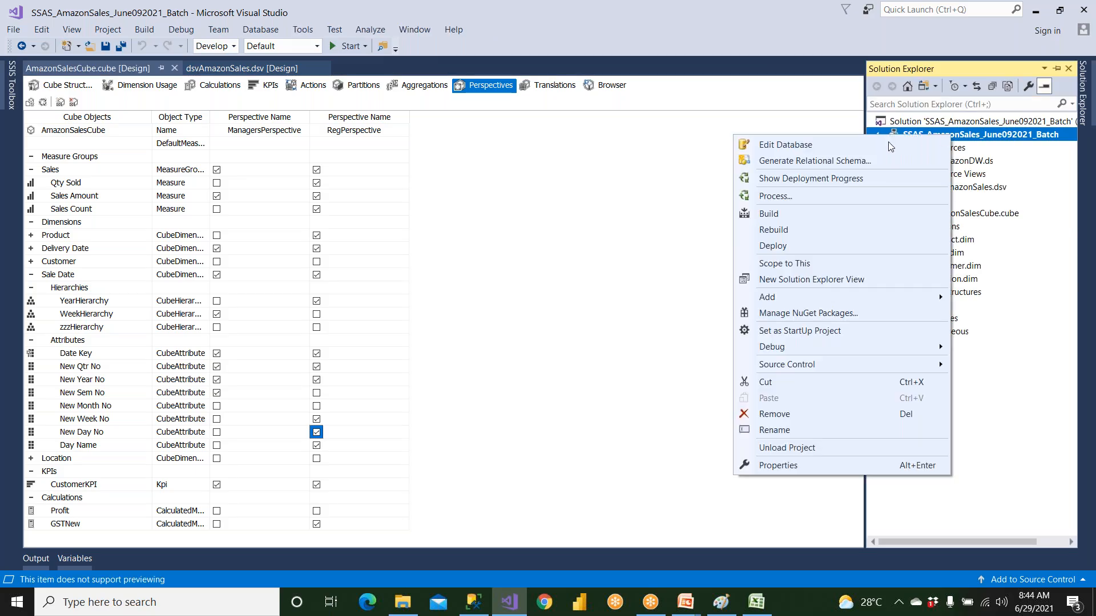
left_click(819, 213)
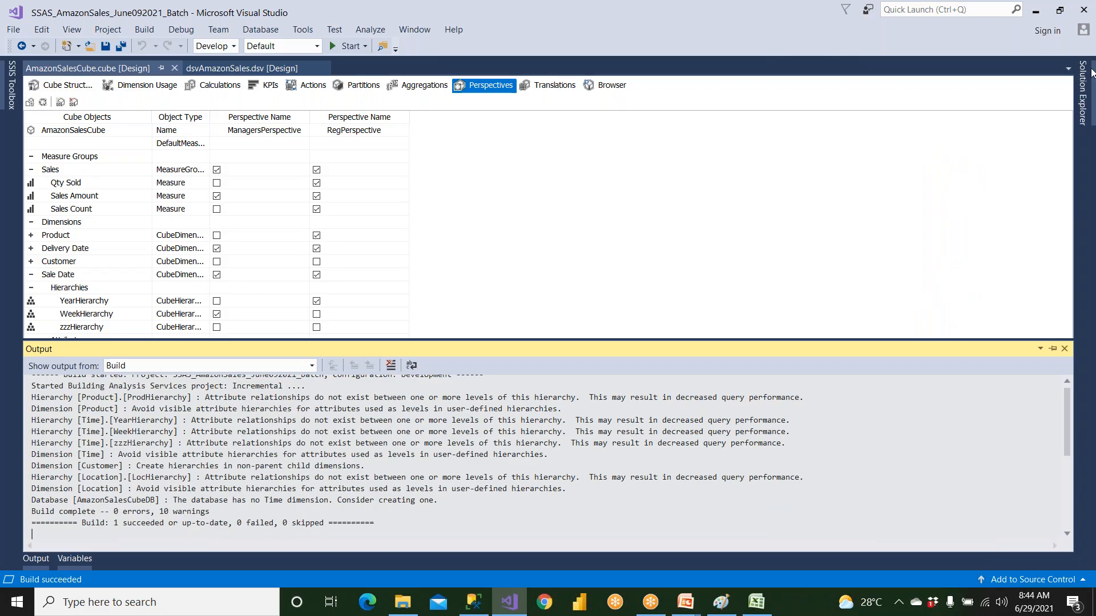
left_click(1082, 91)
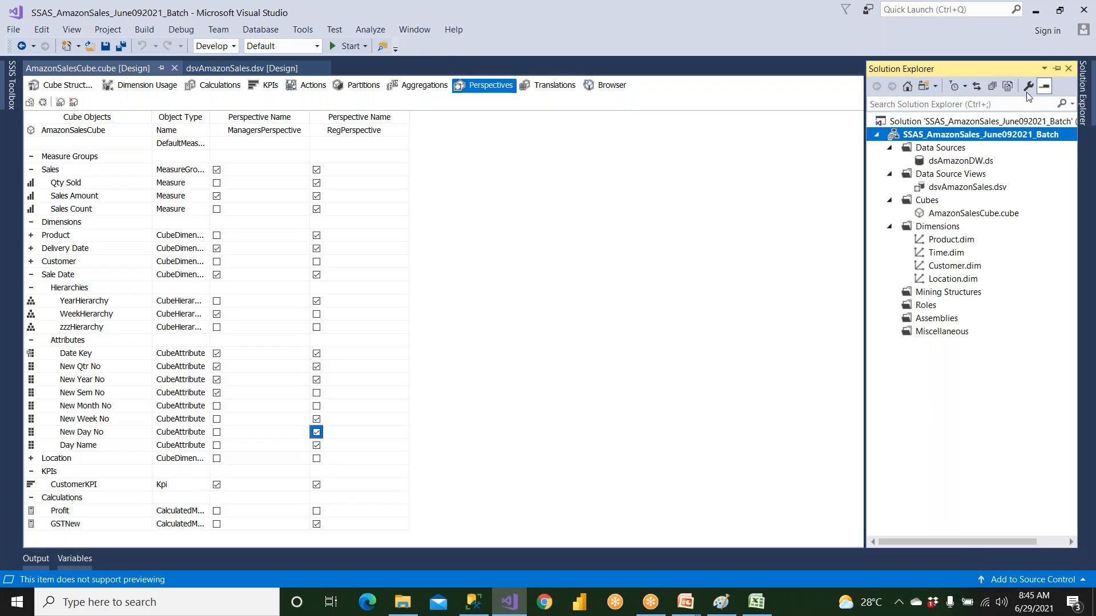
right_click(951, 141)
left_click(762, 182)
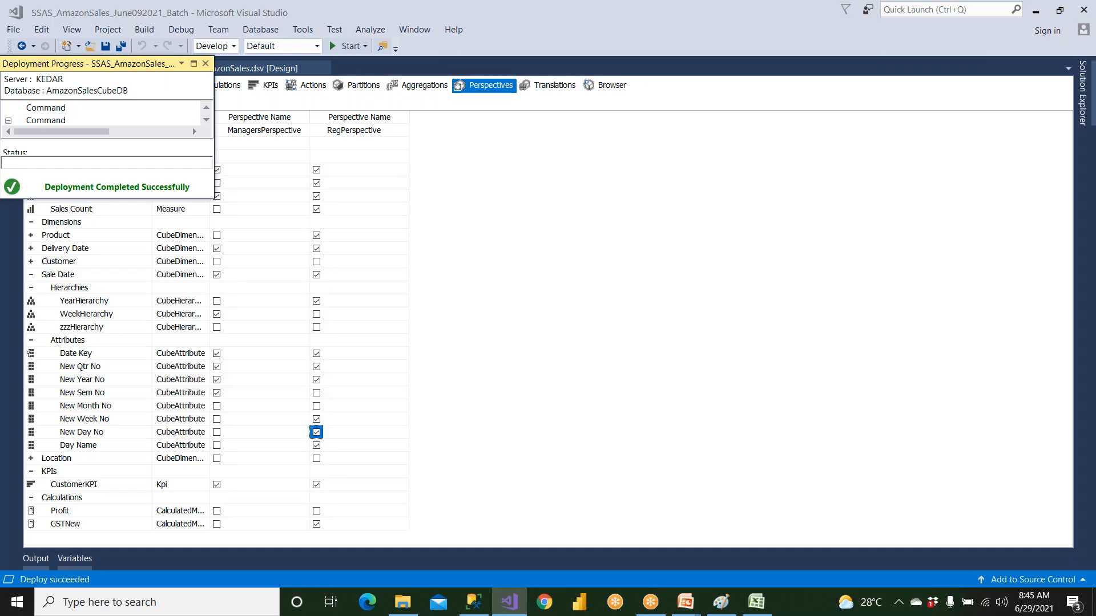
left_click(205, 64)
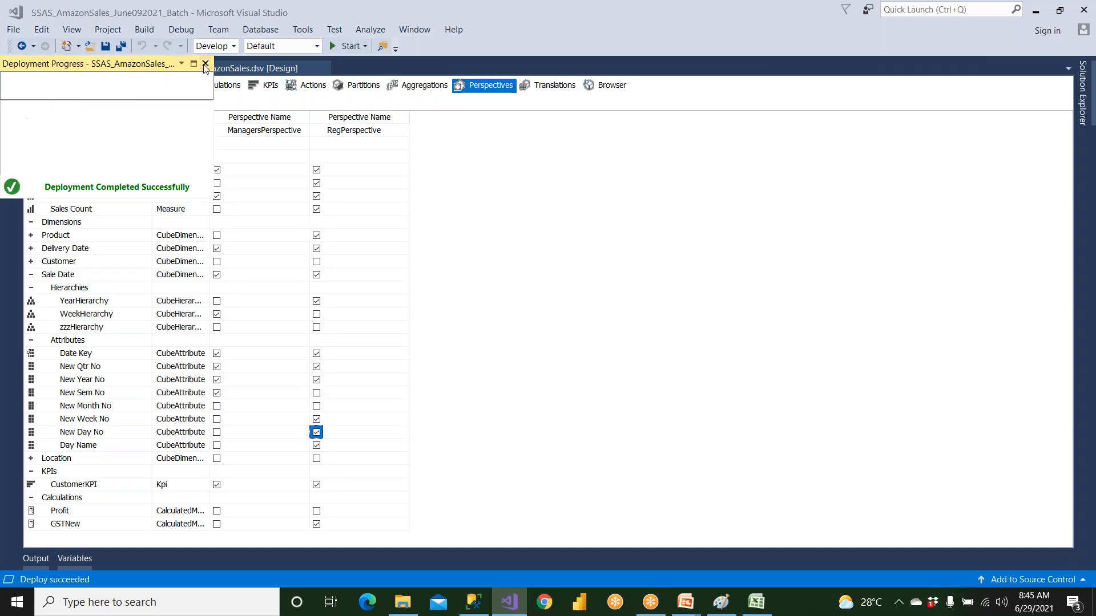
Step: Reconnect the cube browser and switch the browsed cube to RegPerspective
left_click(603, 83)
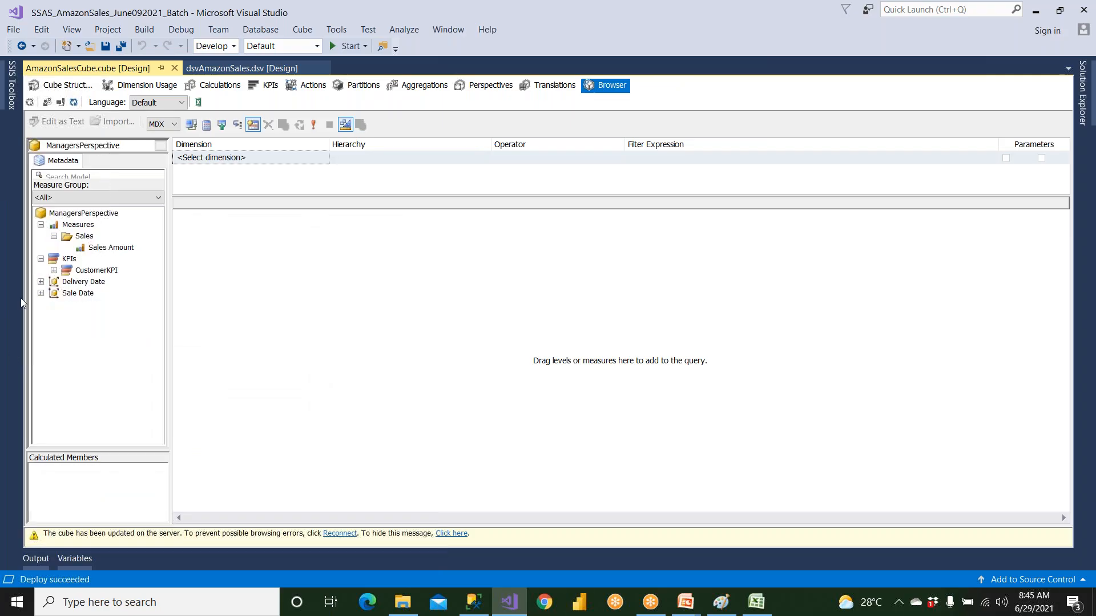
left_click(60, 104)
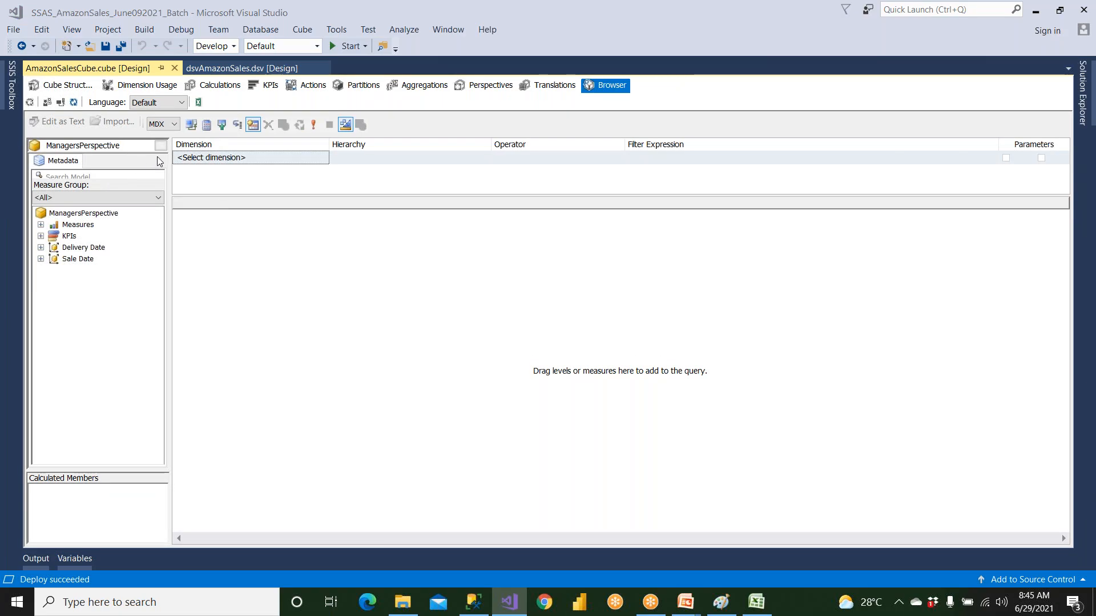
left_click(160, 146)
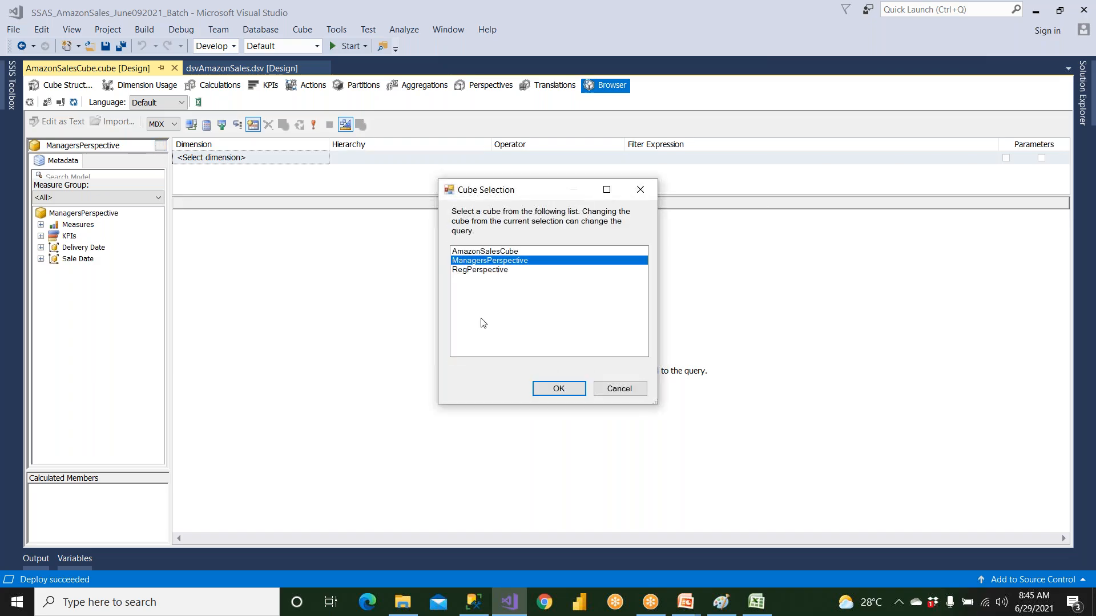
left_click(487, 270)
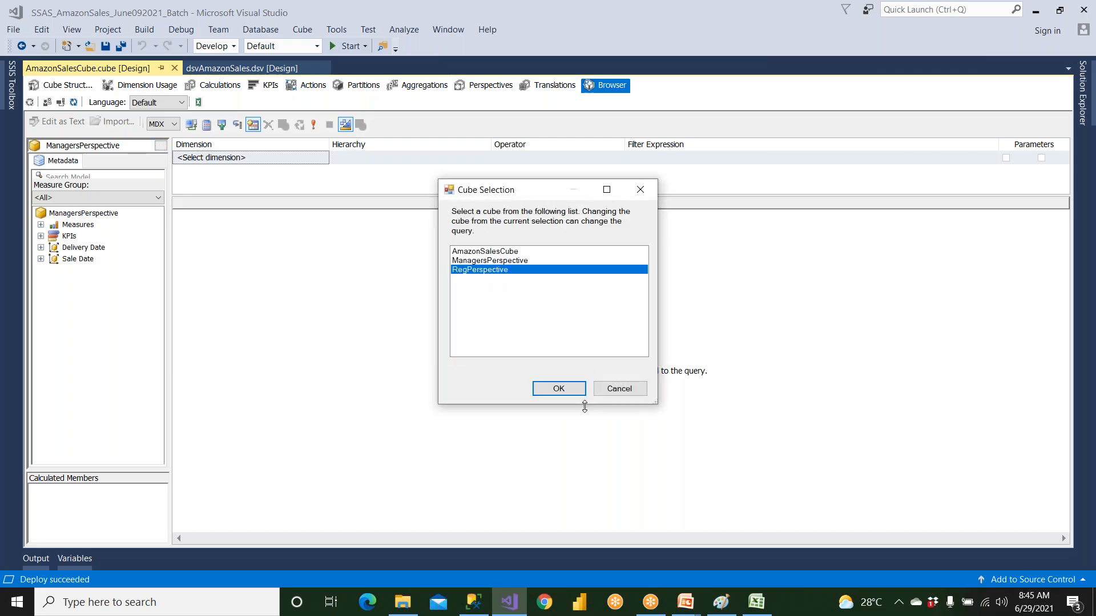
left_click(563, 390)
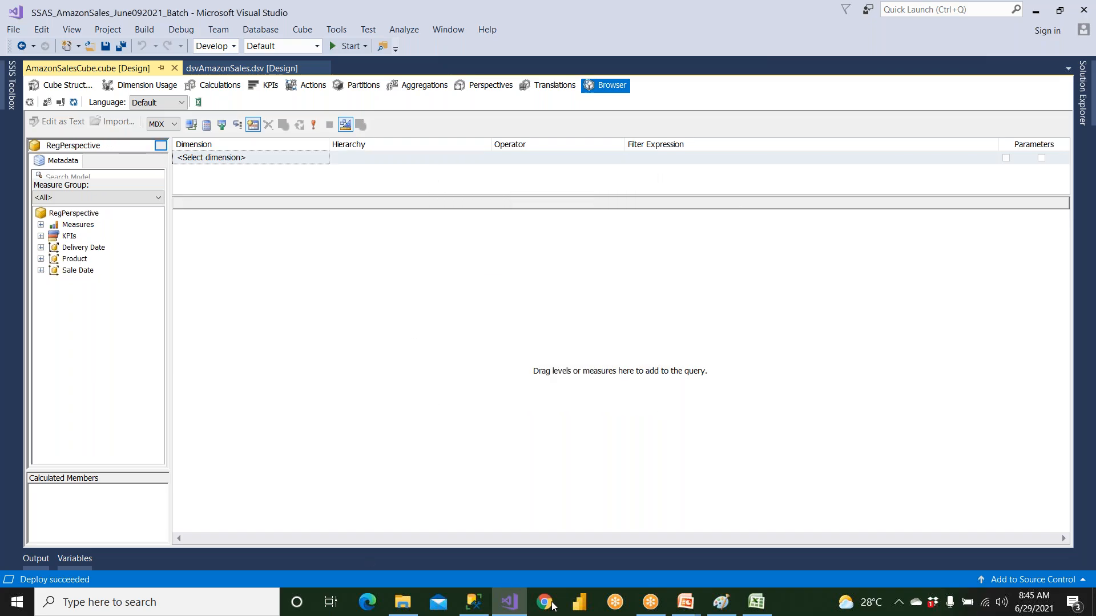
Step: Close Book1 in Excel without saving it and restart Excel with a blank workbook
left_click(756, 602)
left_click(1076, 8)
left_click(548, 337)
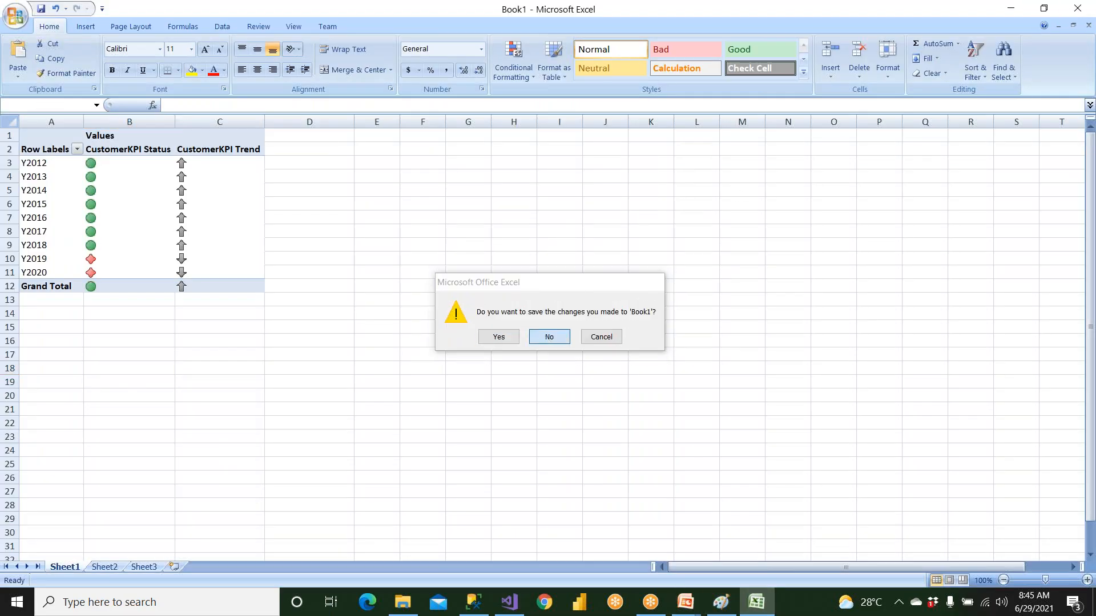
key("super")
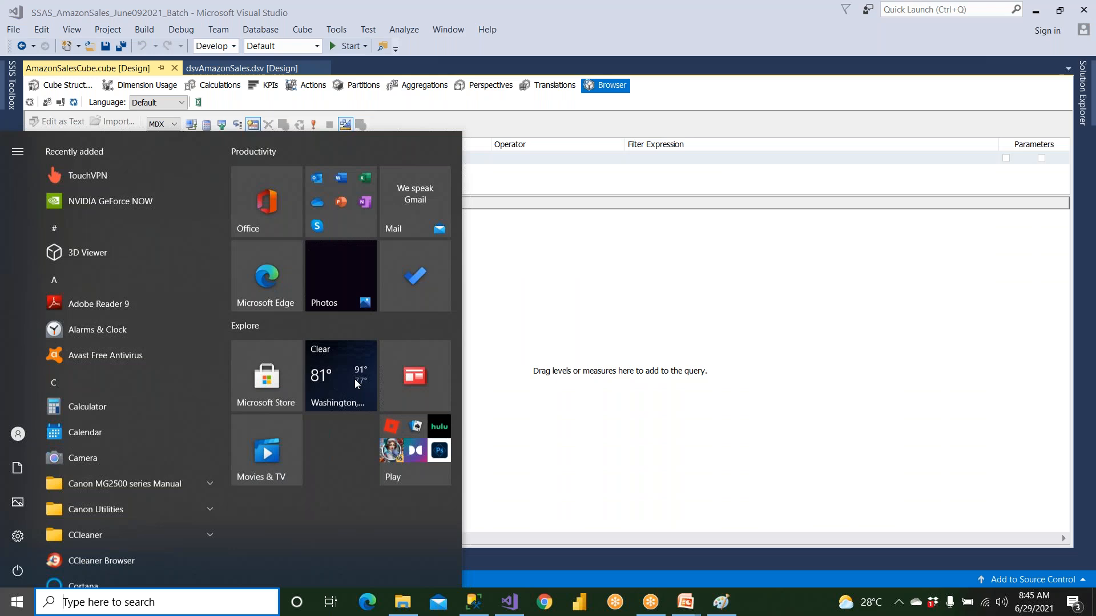
type("exce")
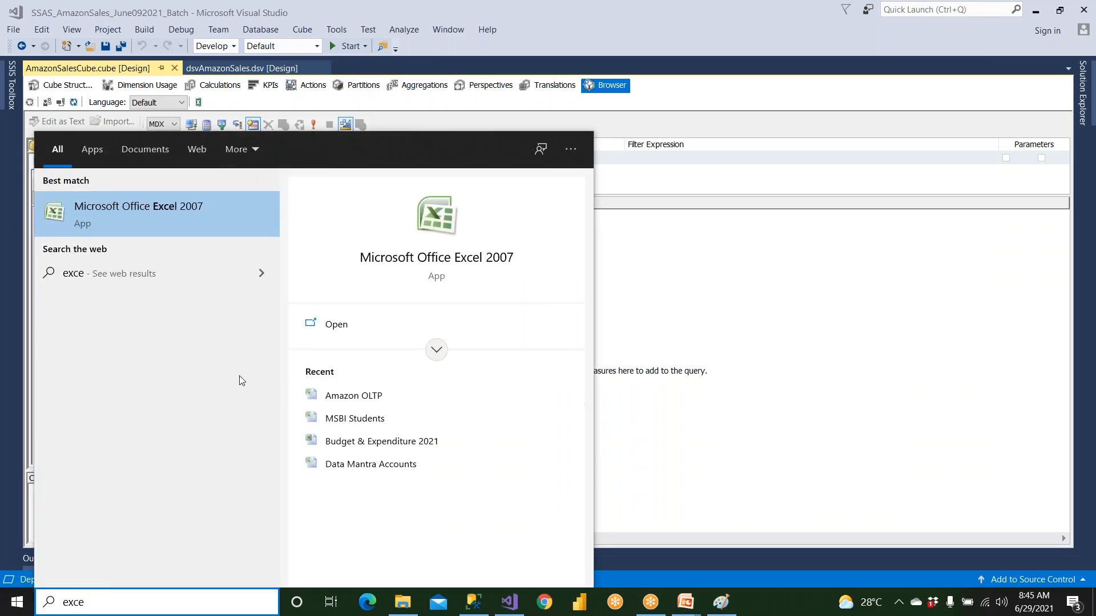
left_click(186, 221)
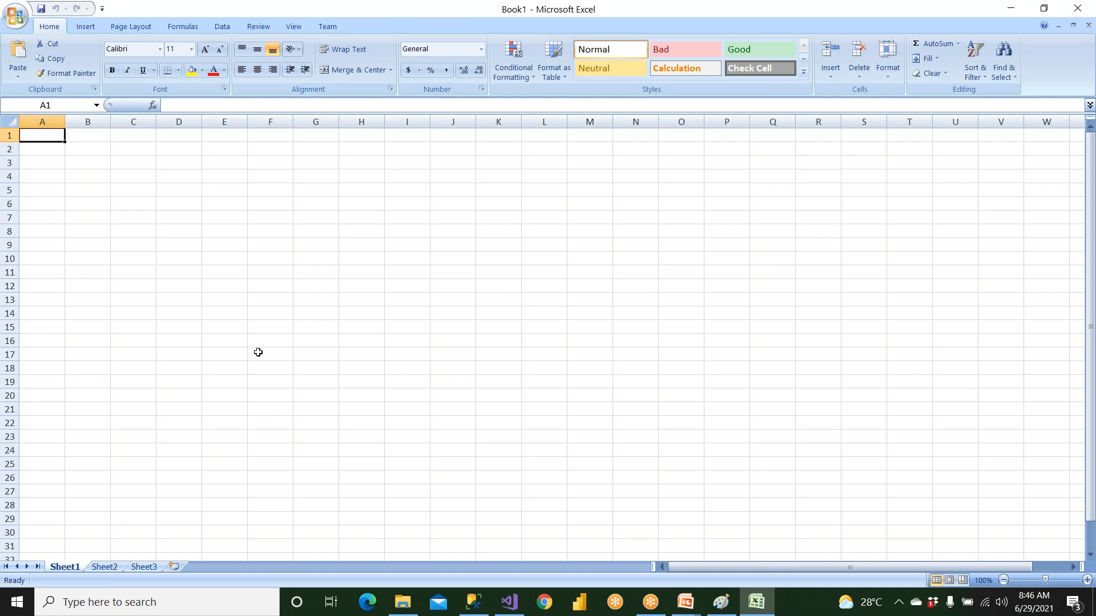
Step: Create an external data connection from Analysis Services to the server "." with Windows Authentication in the new workbook
left_click(222, 26)
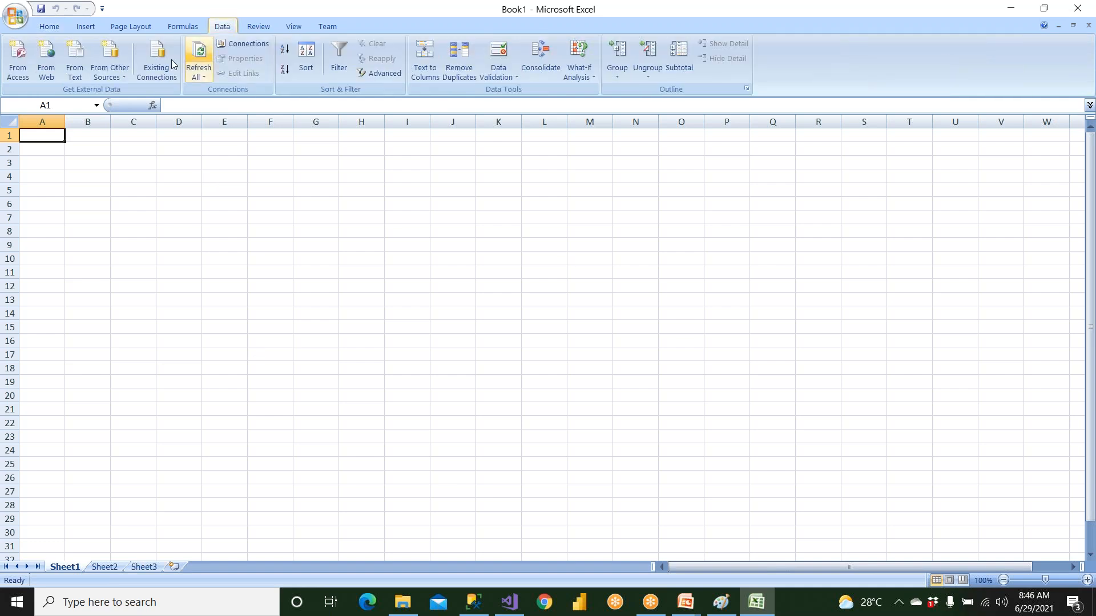
left_click(120, 77)
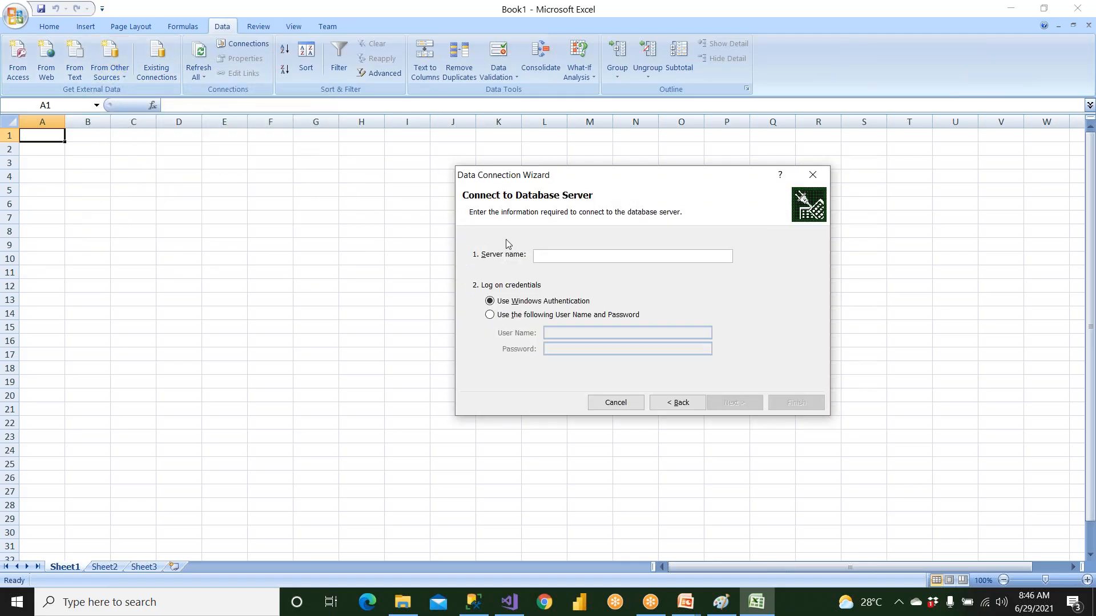
left_click(728, 403)
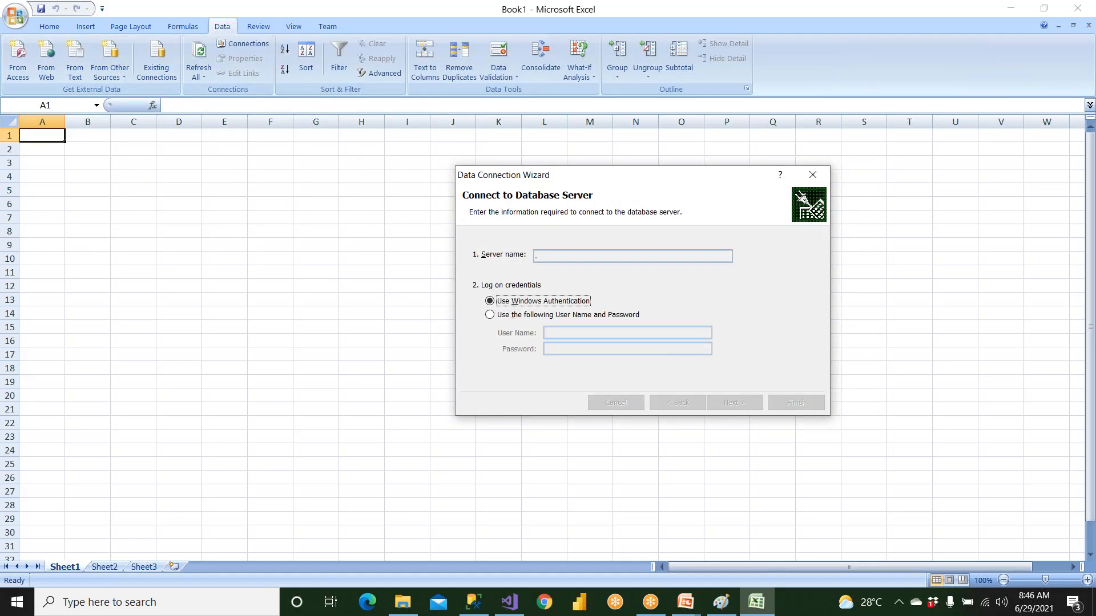
Step: Connect to RegPerspective in AmazonSalesCubeDB, import it as a PivotTable Report at cell A1, and switch back to Visual Studio
left_click(581, 342)
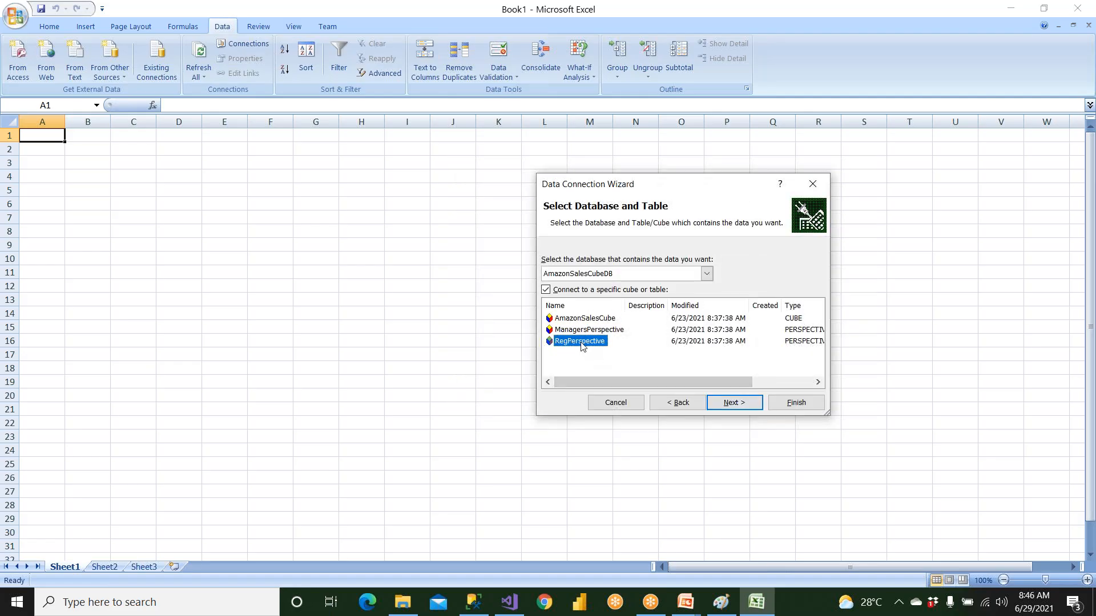
left_click(737, 400)
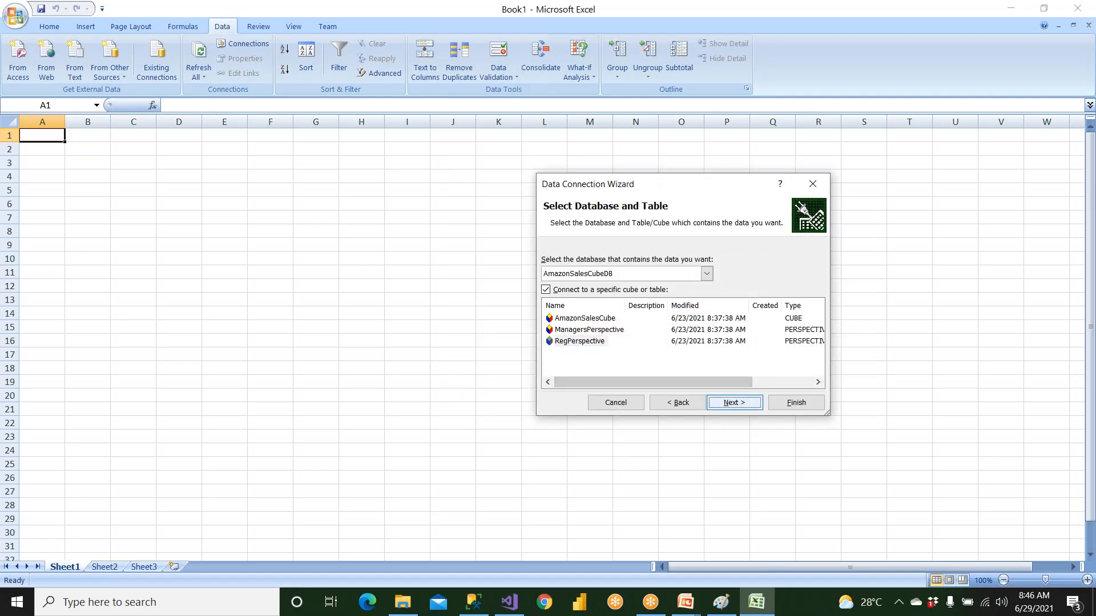
left_click(796, 403)
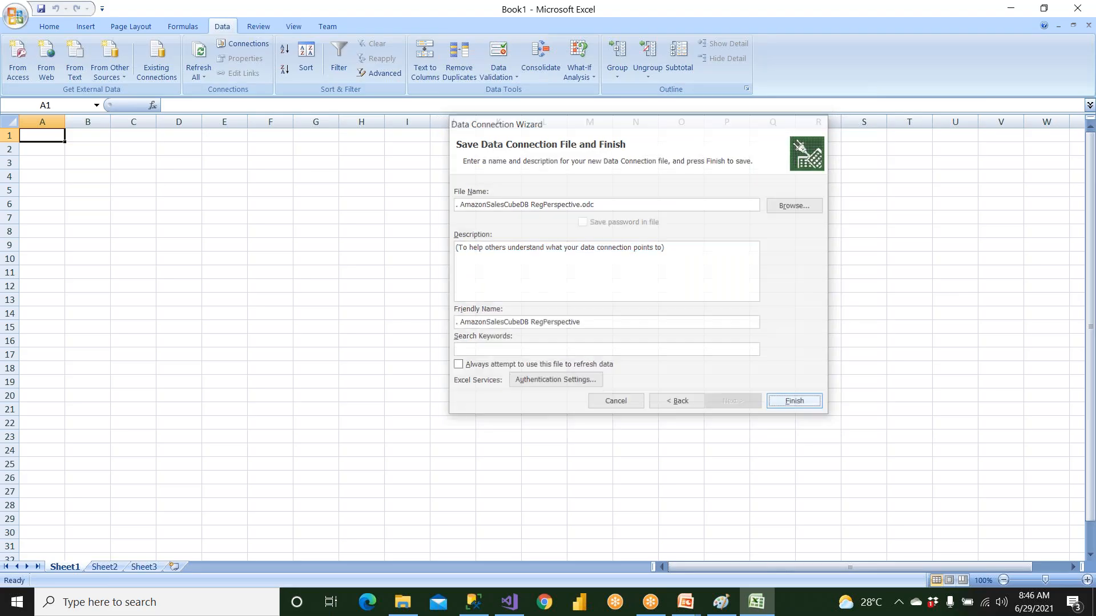
left_click(654, 366)
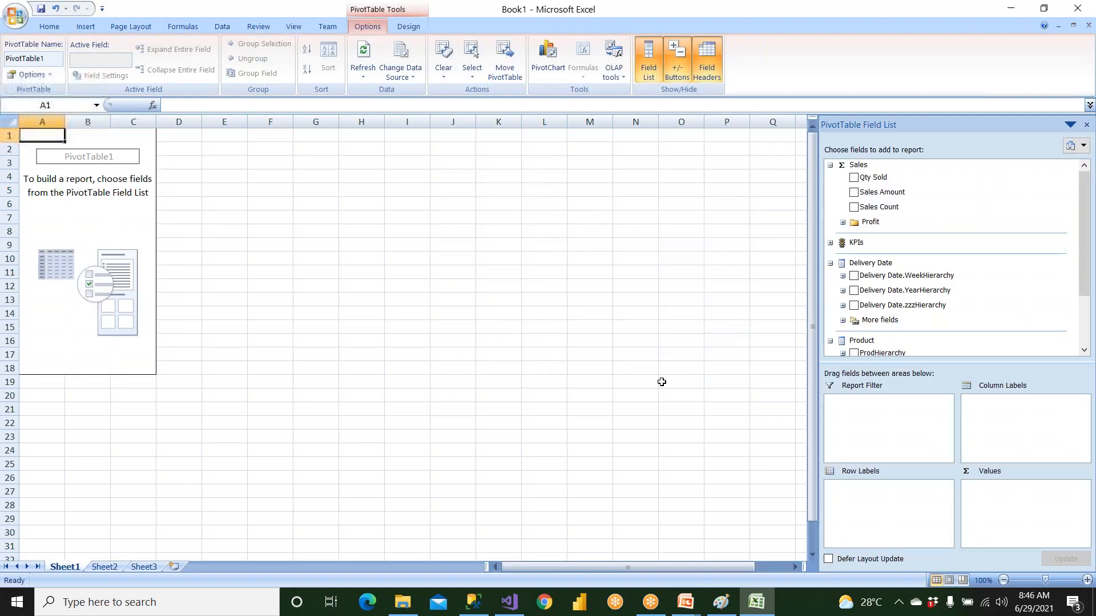
left_click(509, 602)
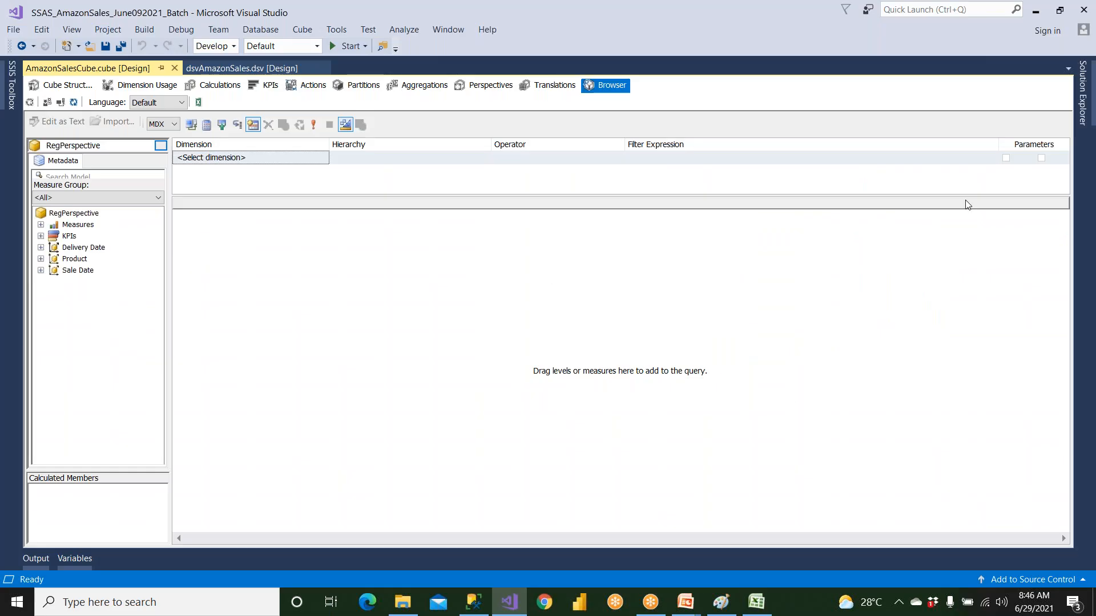
Step: Select the Roles folder in the SSAS_AmazonSales_June092021_Batch project
left_click(1080, 91)
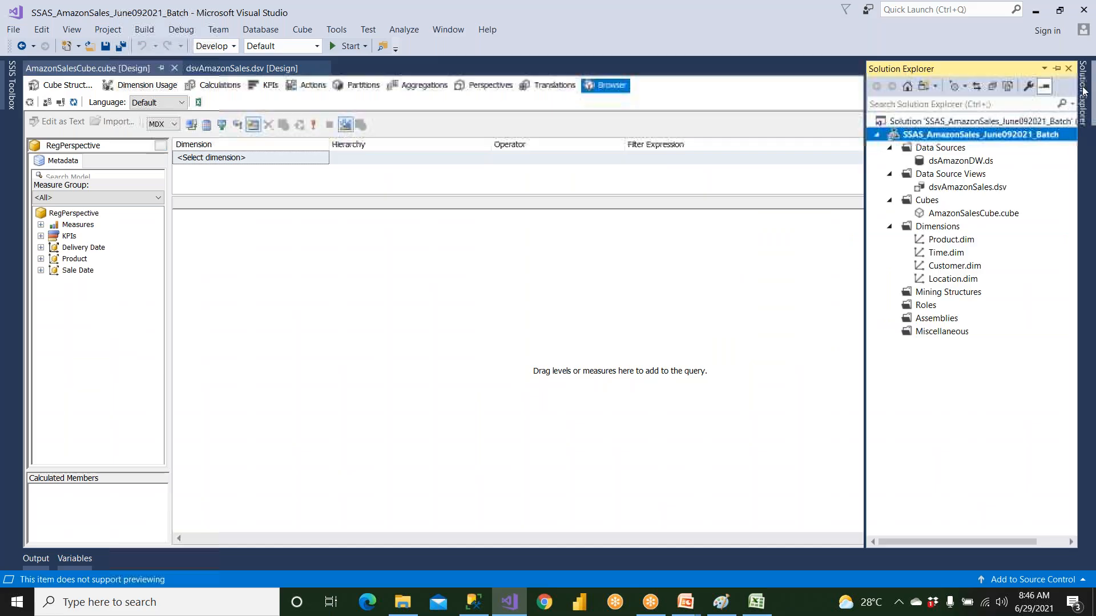
left_click(924, 311)
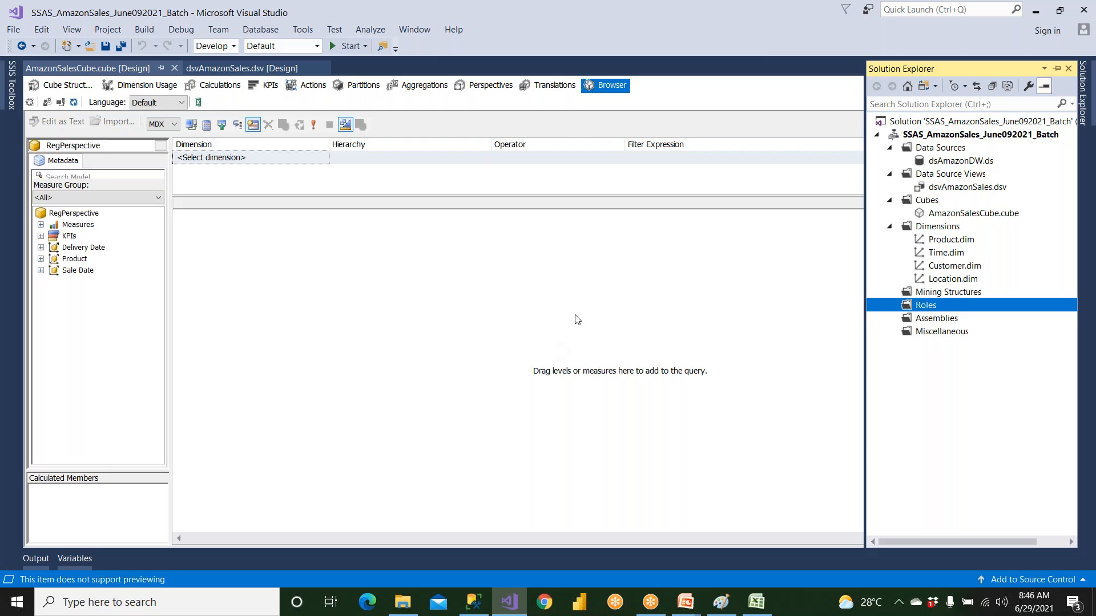
Step: Switch to Excel and close Book1 without saving its changes
left_click(520, 605)
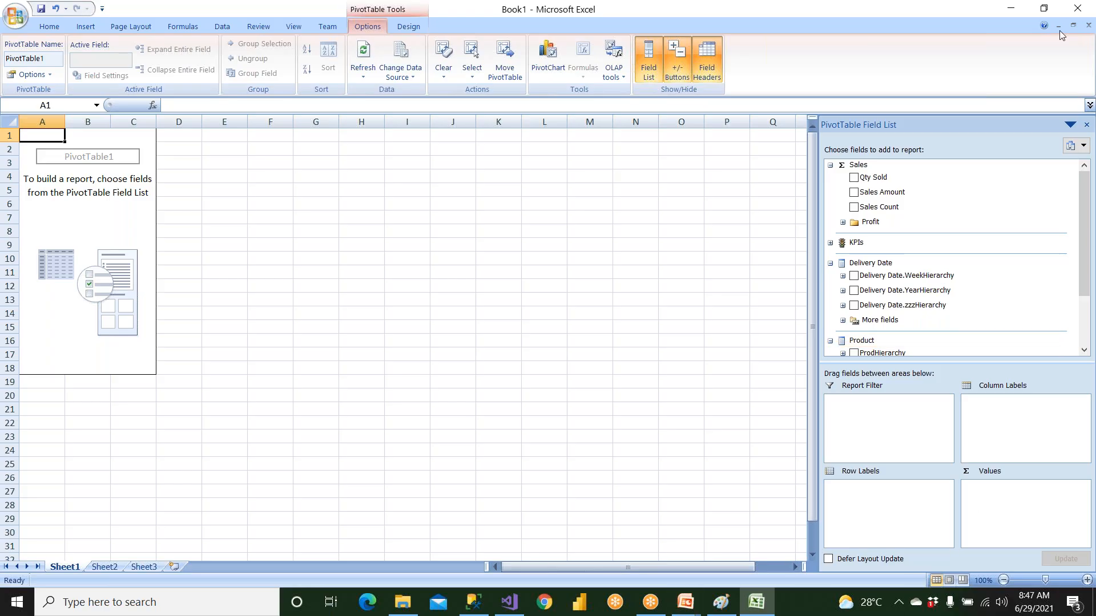
left_click(1078, 8)
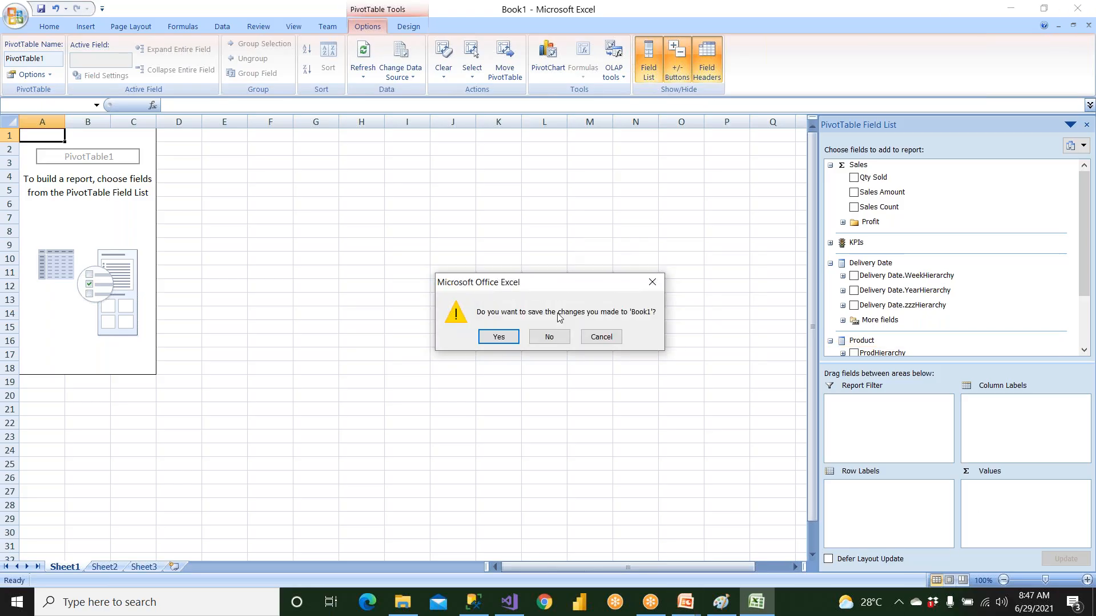
left_click(558, 338)
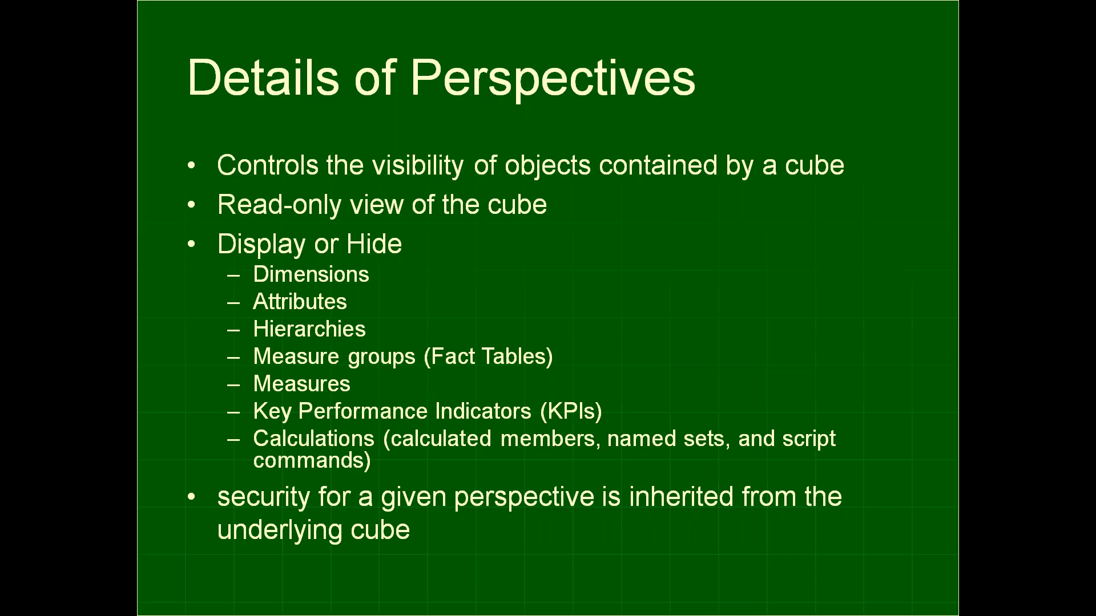
key("Right")
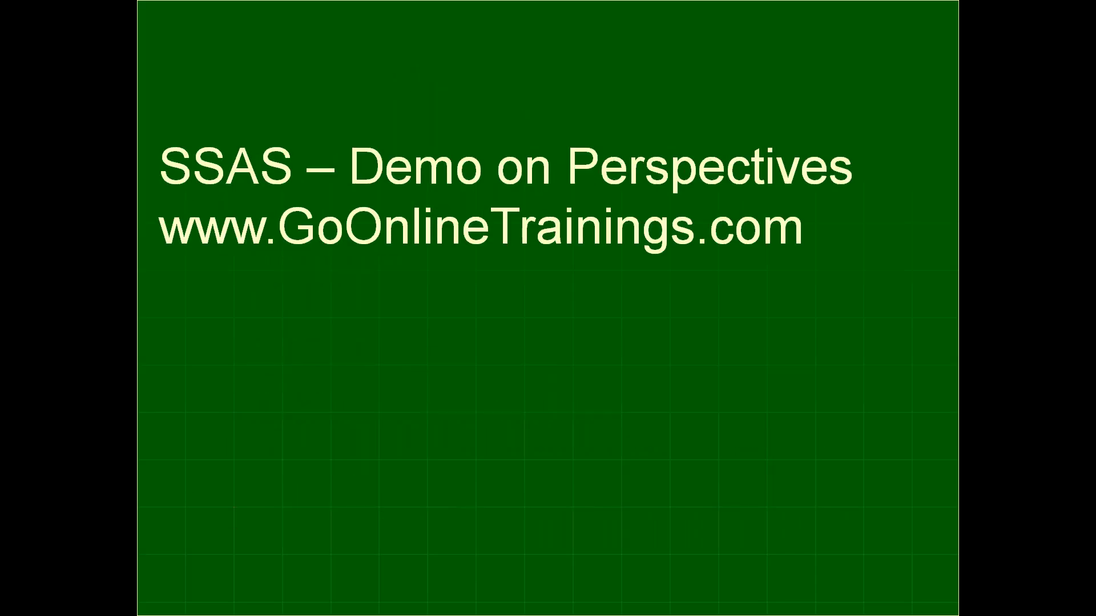
key("Right")
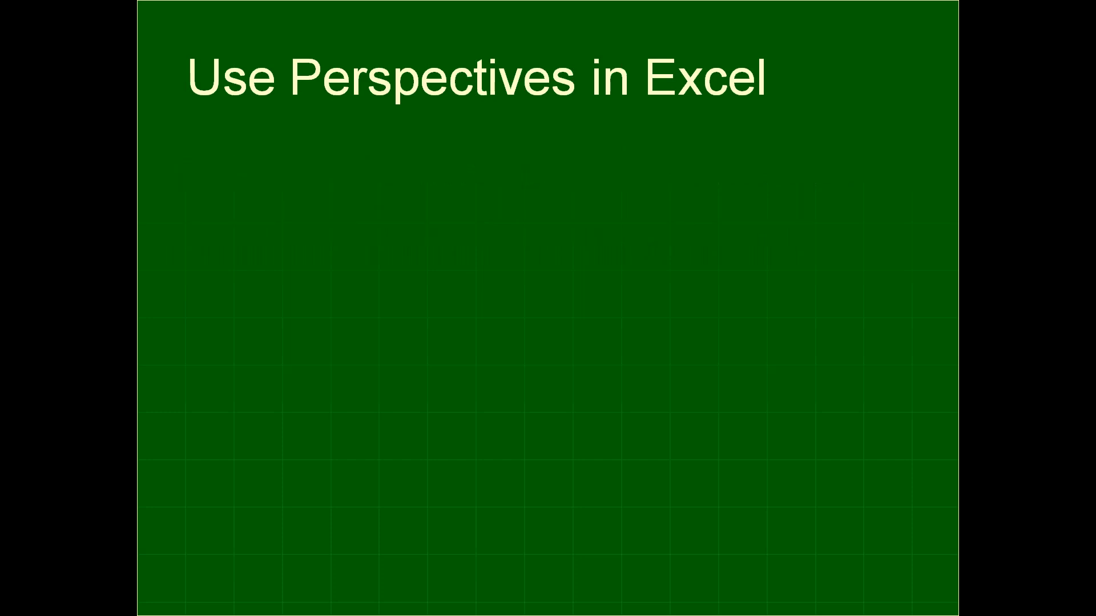
key("Right")
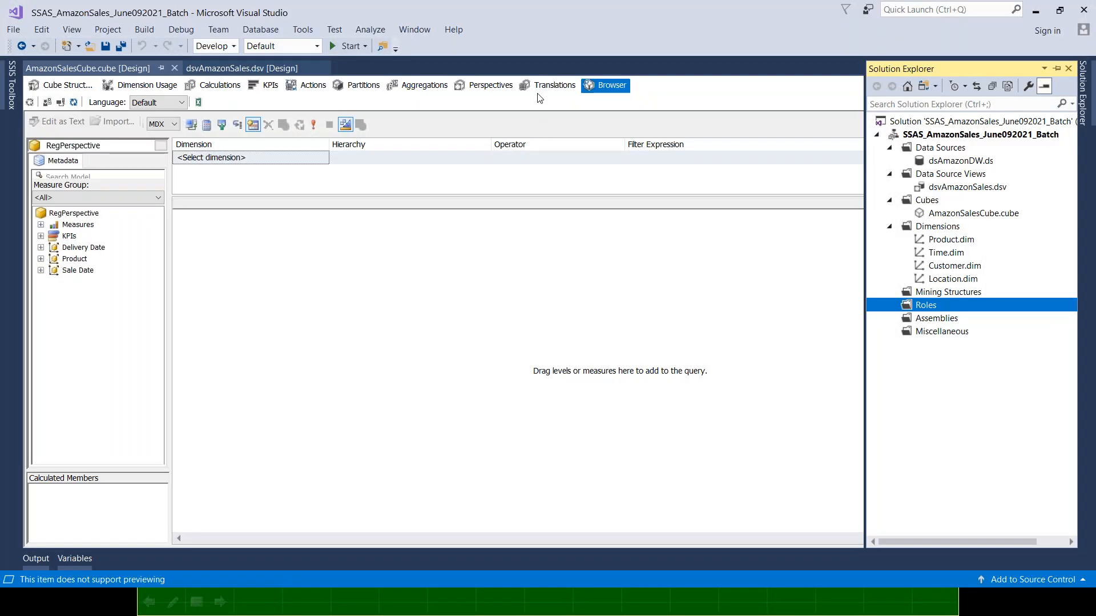
Step: View the translations of AmazonSalesCube, and open the Product dimension's translations with the Object Type column widened
left_click(549, 85)
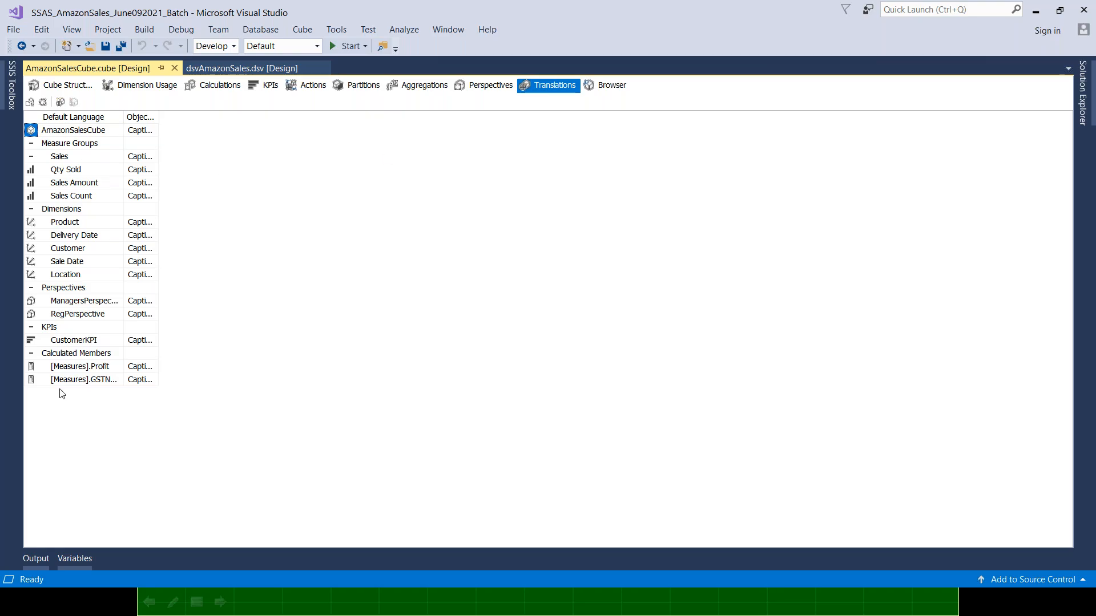
left_click(1083, 98)
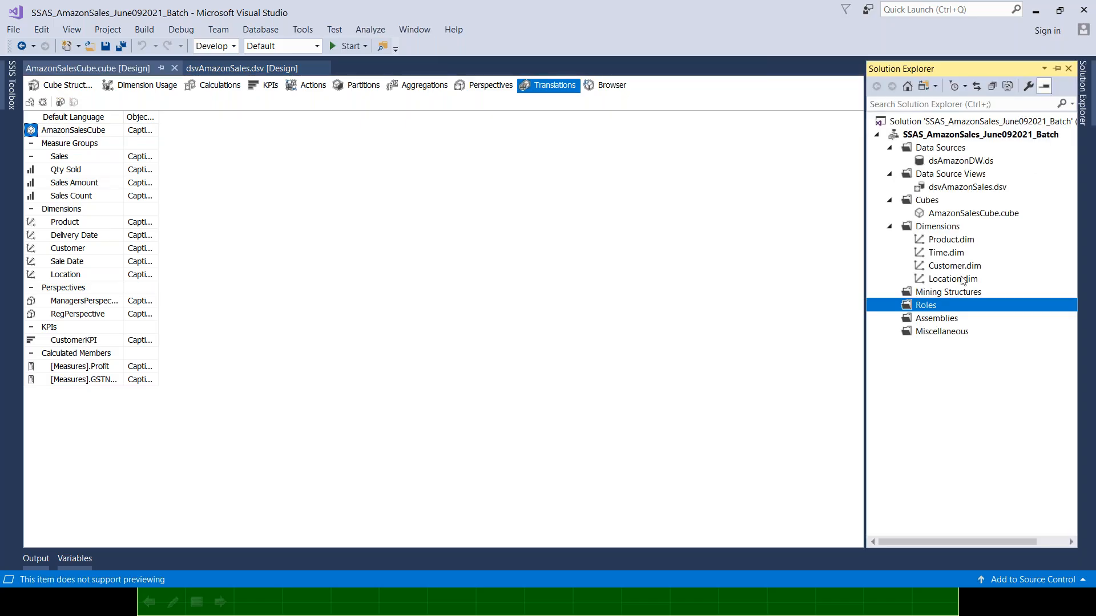
left_click(952, 246)
double_click(951, 246)
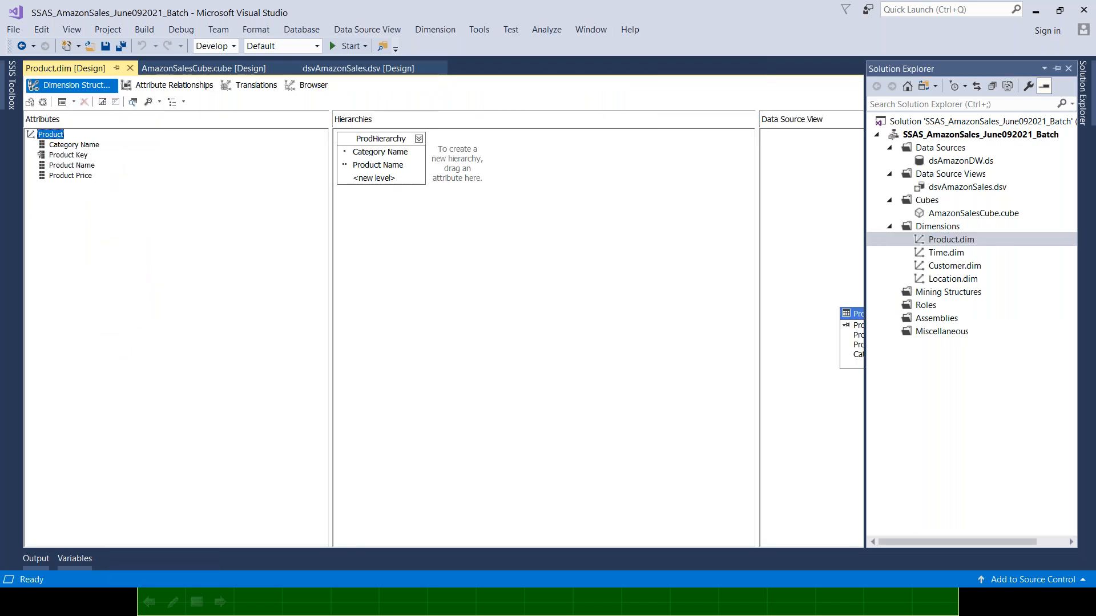
left_click(253, 85)
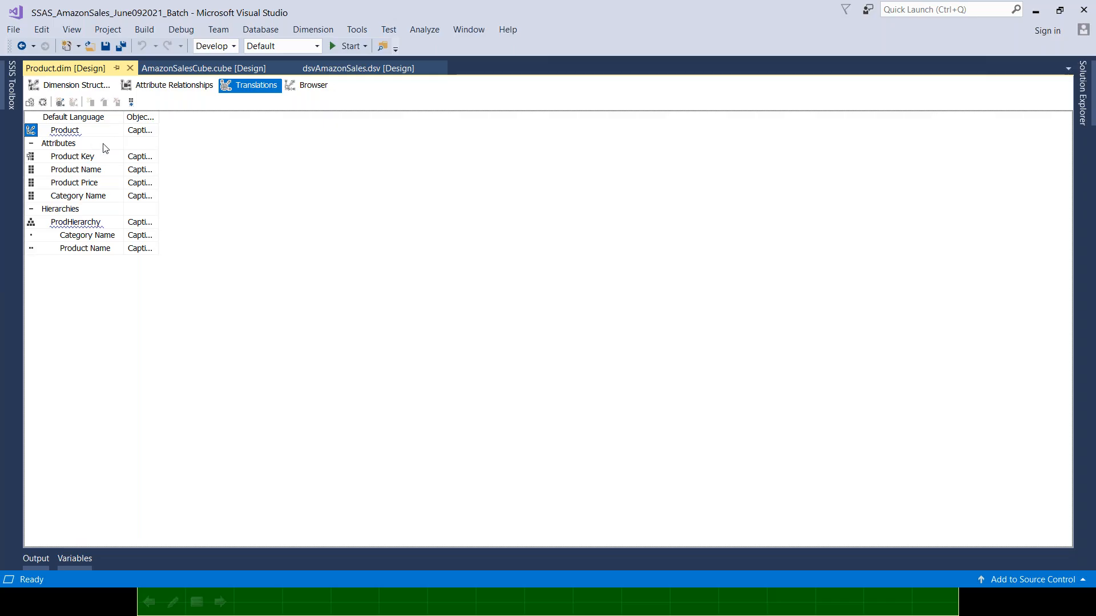
left_click_drag(159, 116, 191, 119)
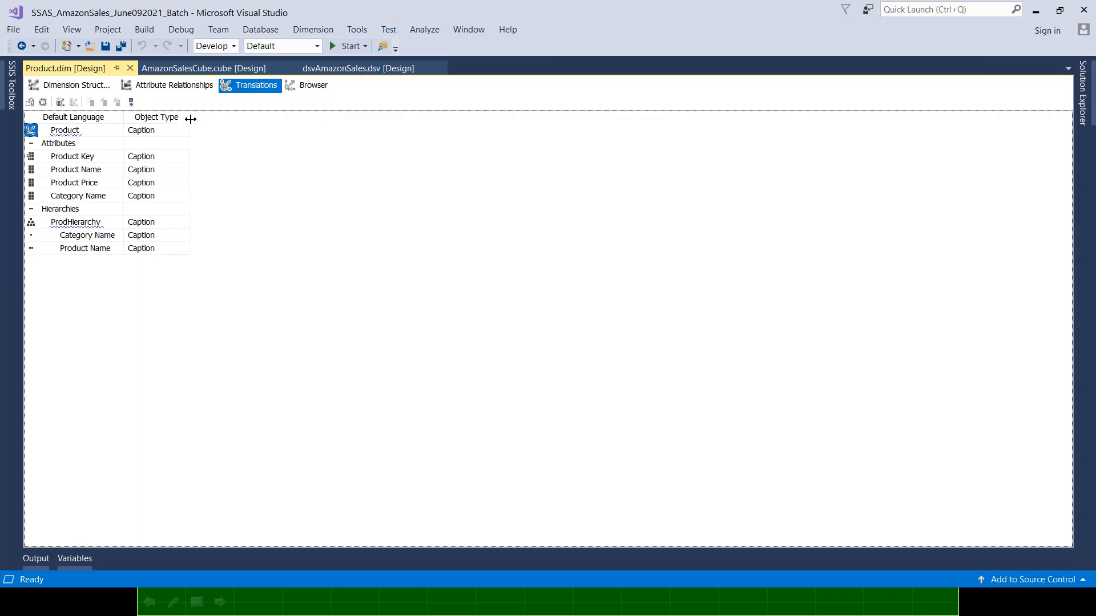
Step: Review the Product dimension's structure and return to its translations
left_click(1082, 91)
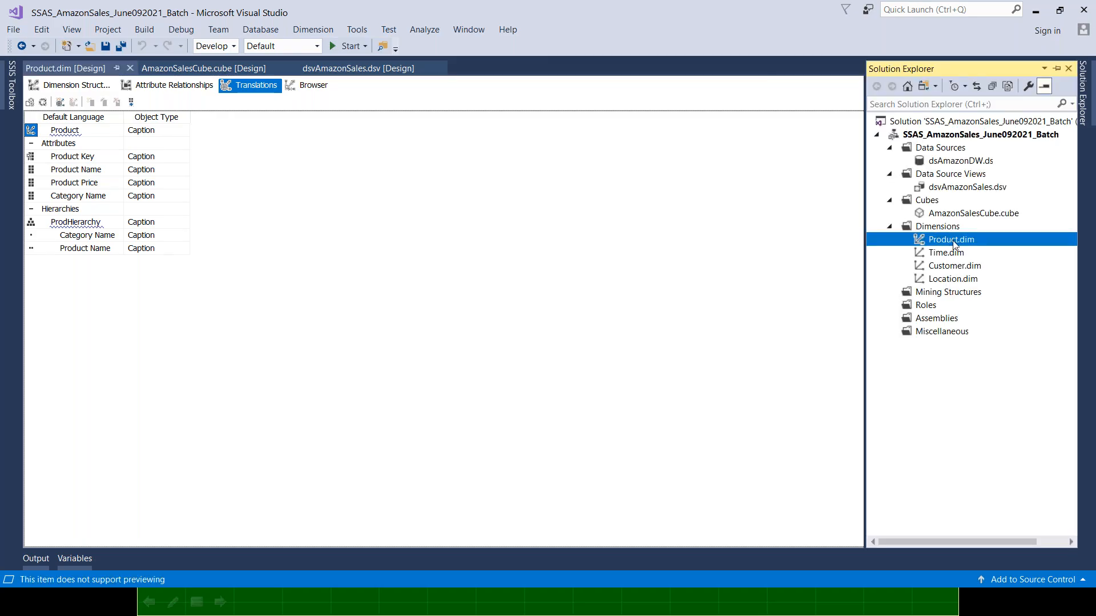
double_click(939, 241)
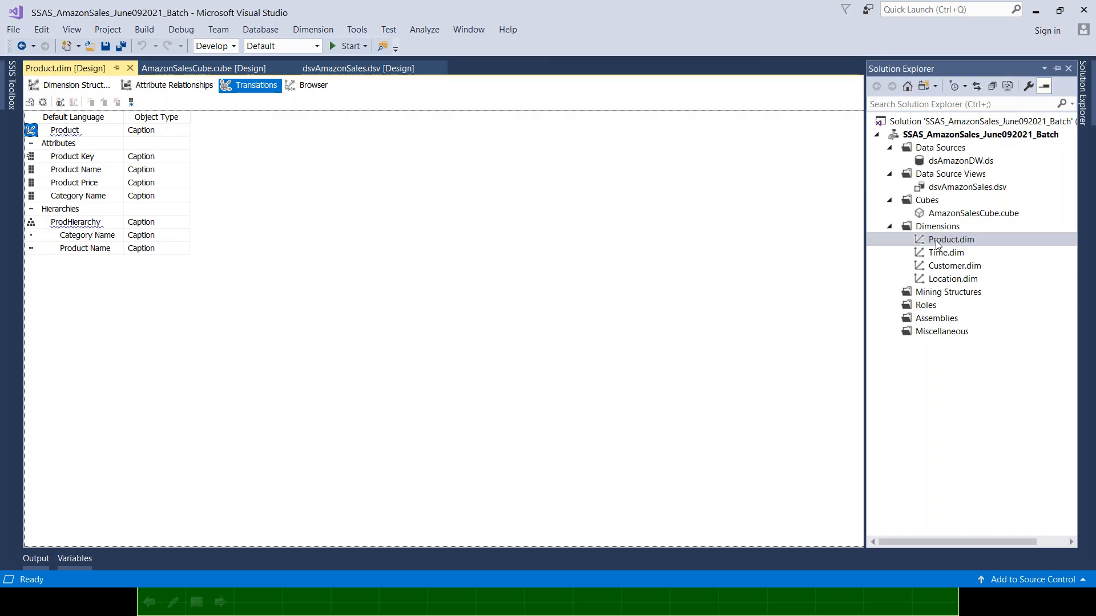
left_click(68, 87)
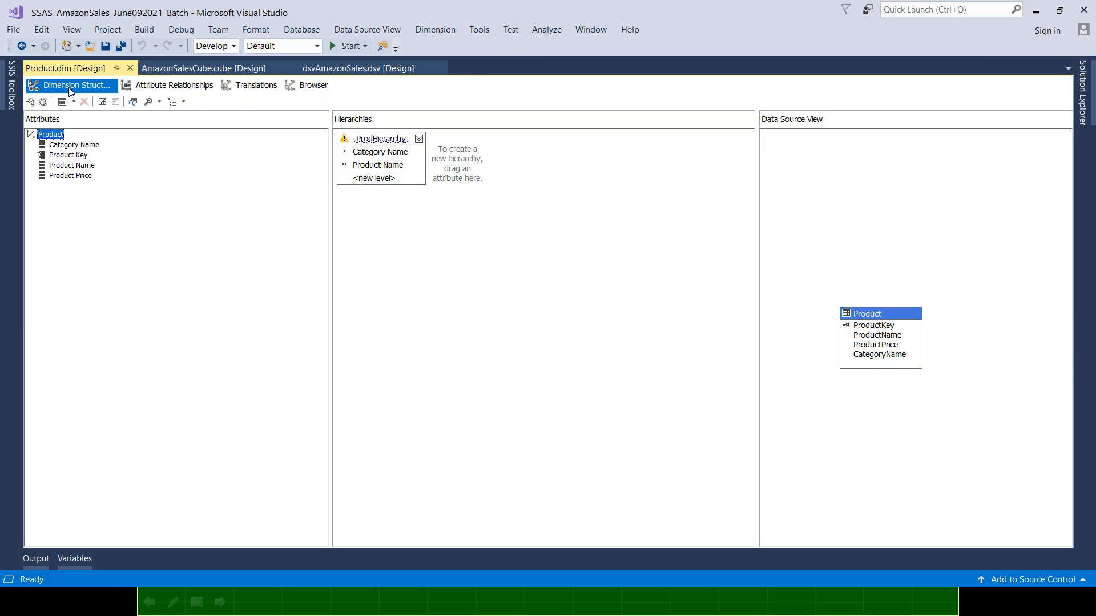
left_click(256, 87)
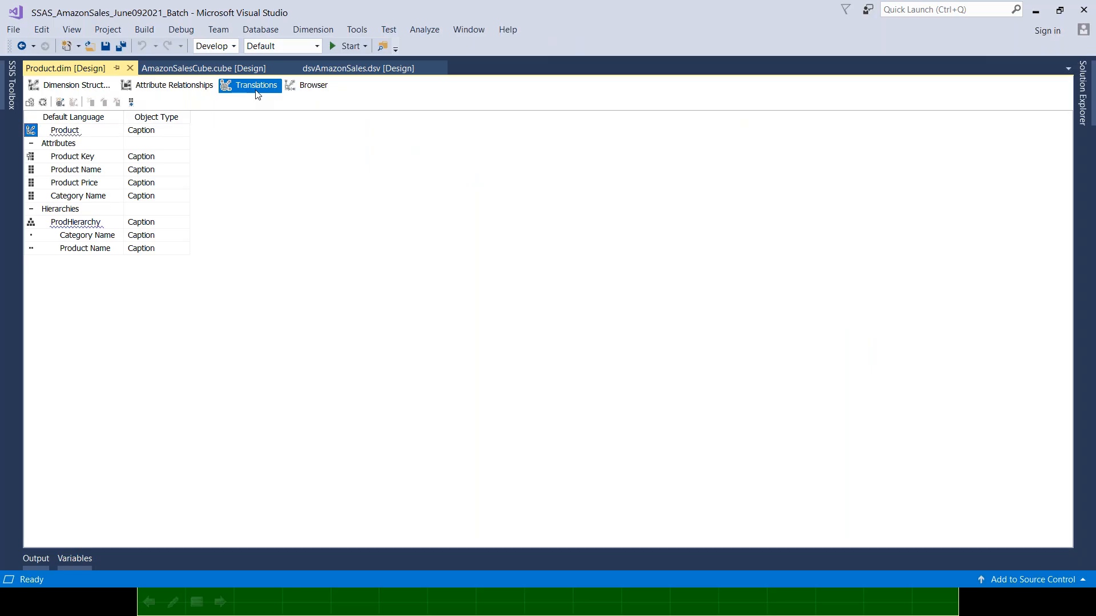
Step: Start a new translation for the Product dimension and look through the available languages, from Afrikaans down to the Telugu entries
left_click(64, 107)
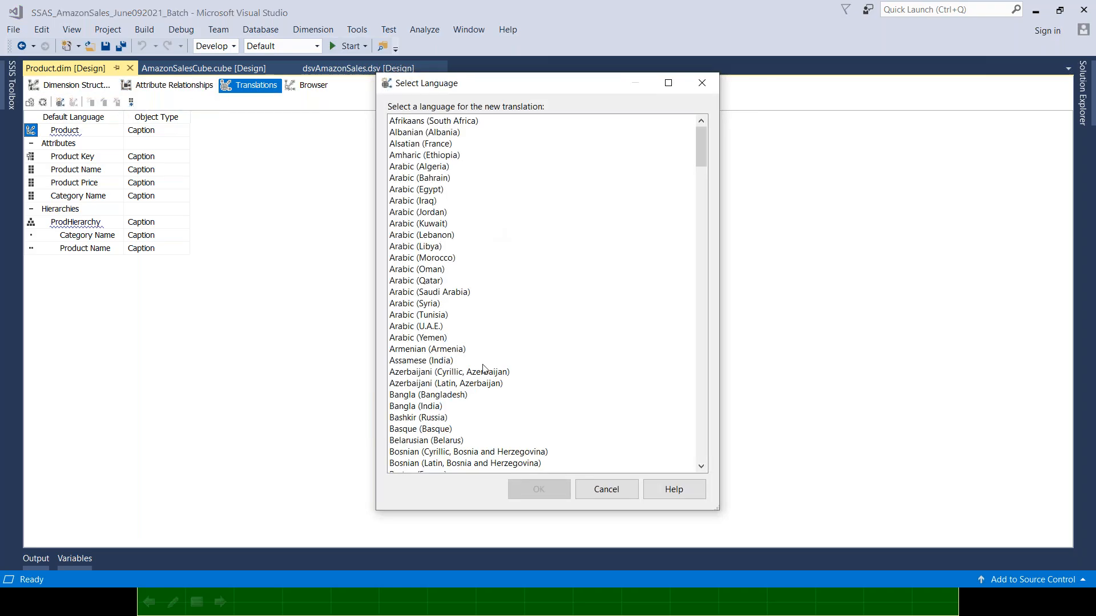
left_click(412, 121)
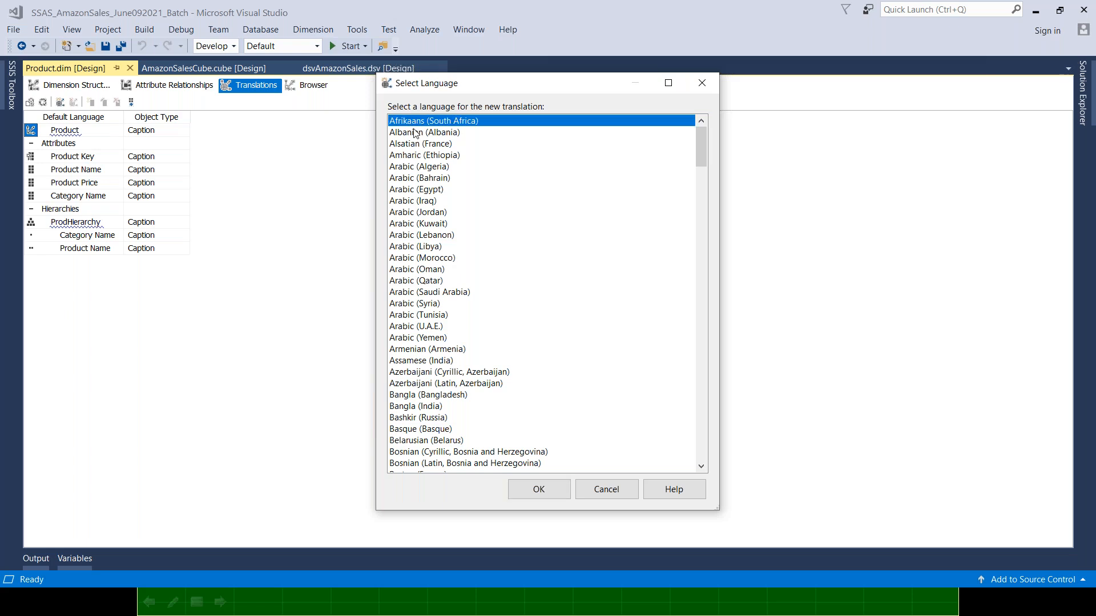
left_click(416, 133)
left_click(422, 144)
left_click(429, 156)
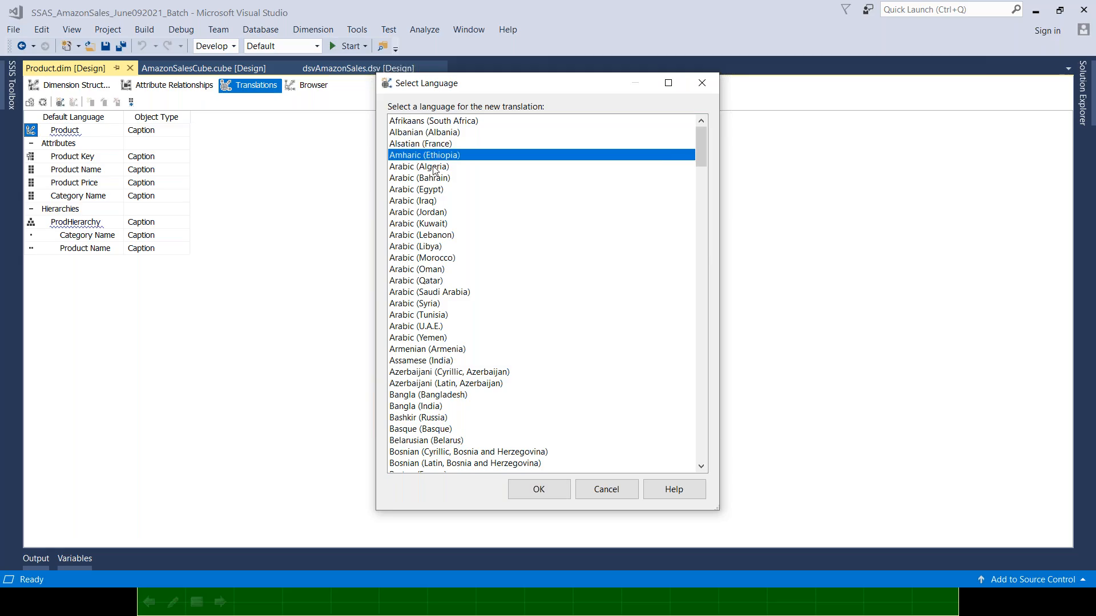
left_click(436, 169)
left_click(438, 181)
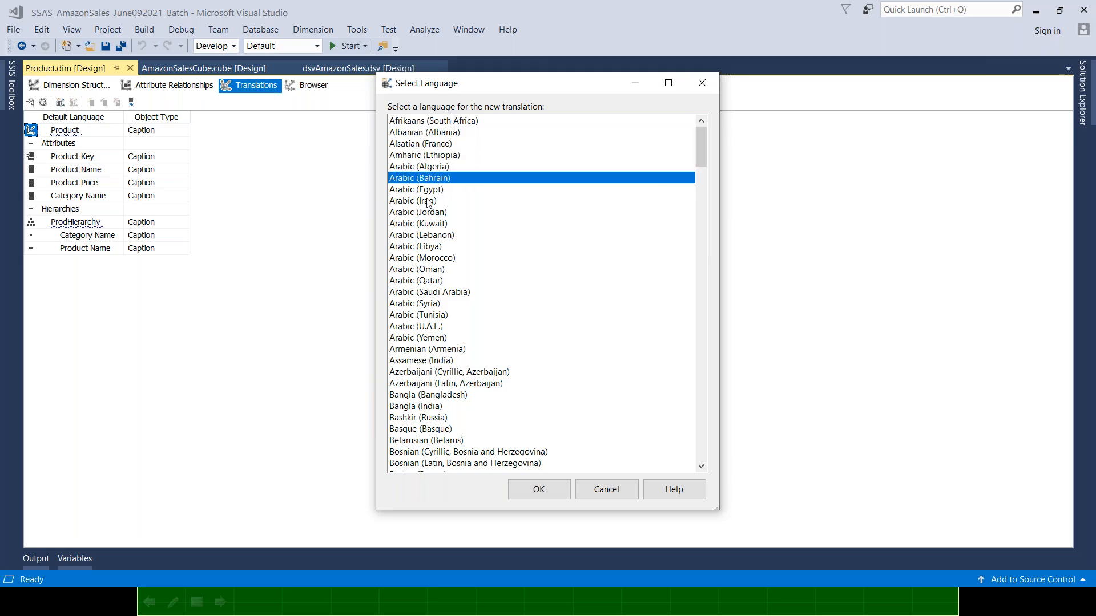
left_click(417, 268)
left_click(418, 280)
left_click(423, 270)
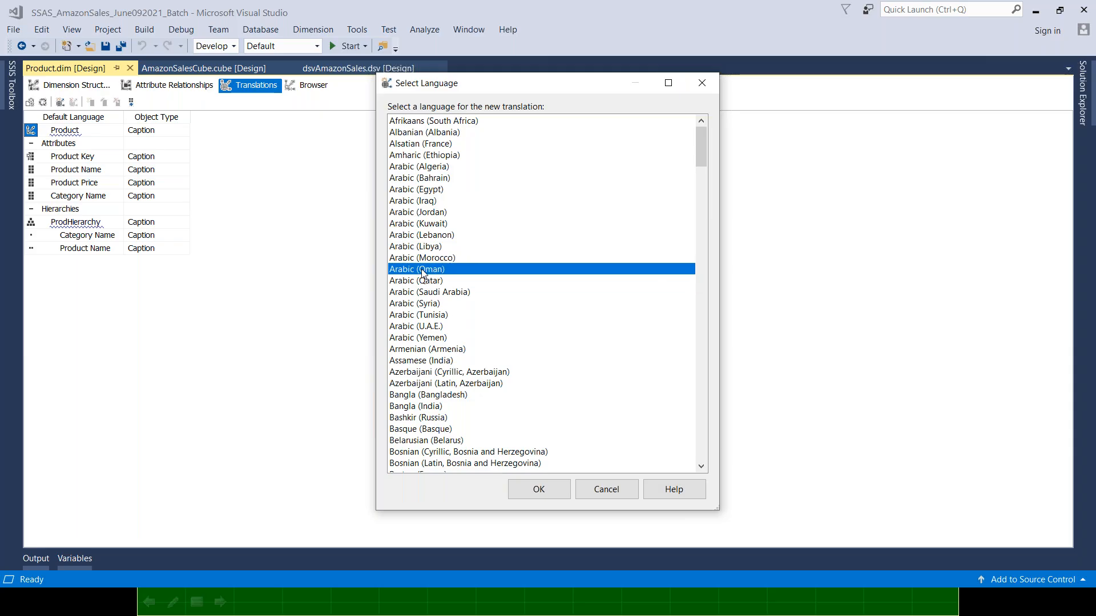
left_click(426, 260)
left_click(430, 249)
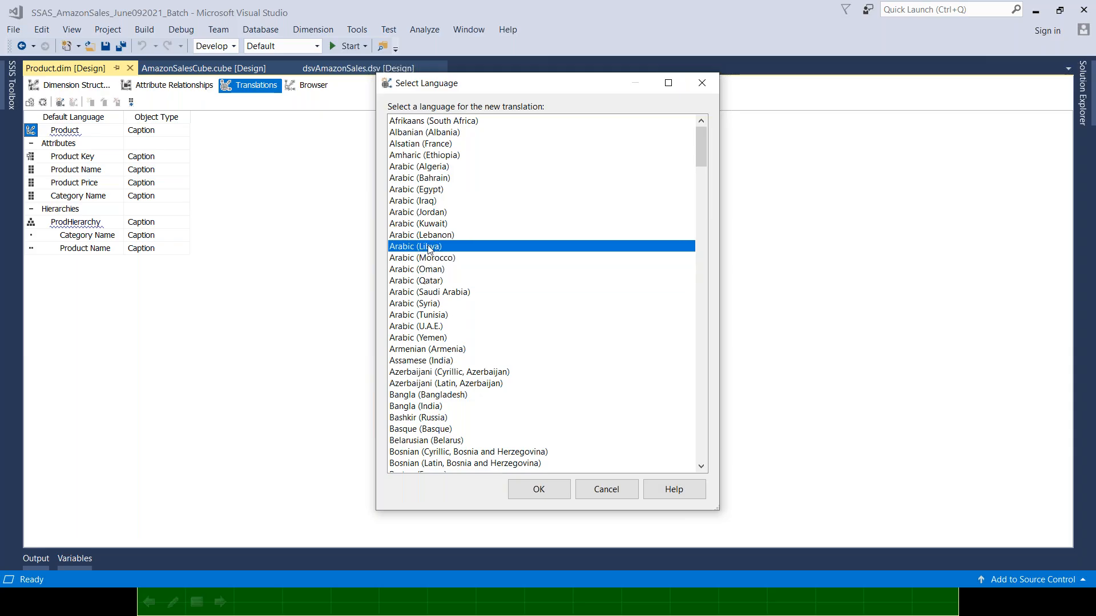
scroll(430, 276, "down", 15)
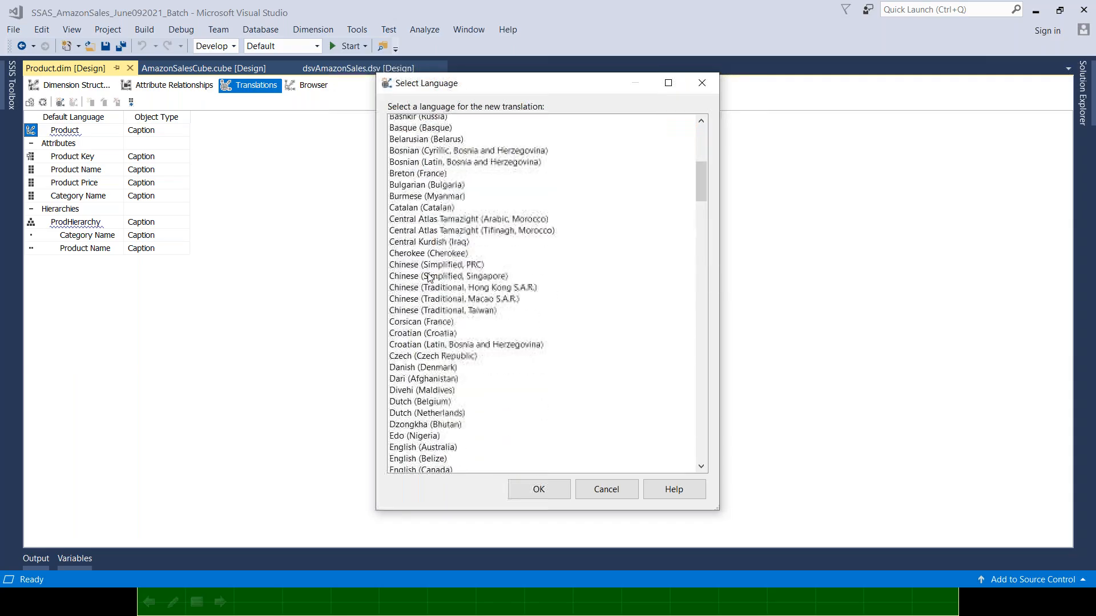
scroll(429, 275, "down", 8)
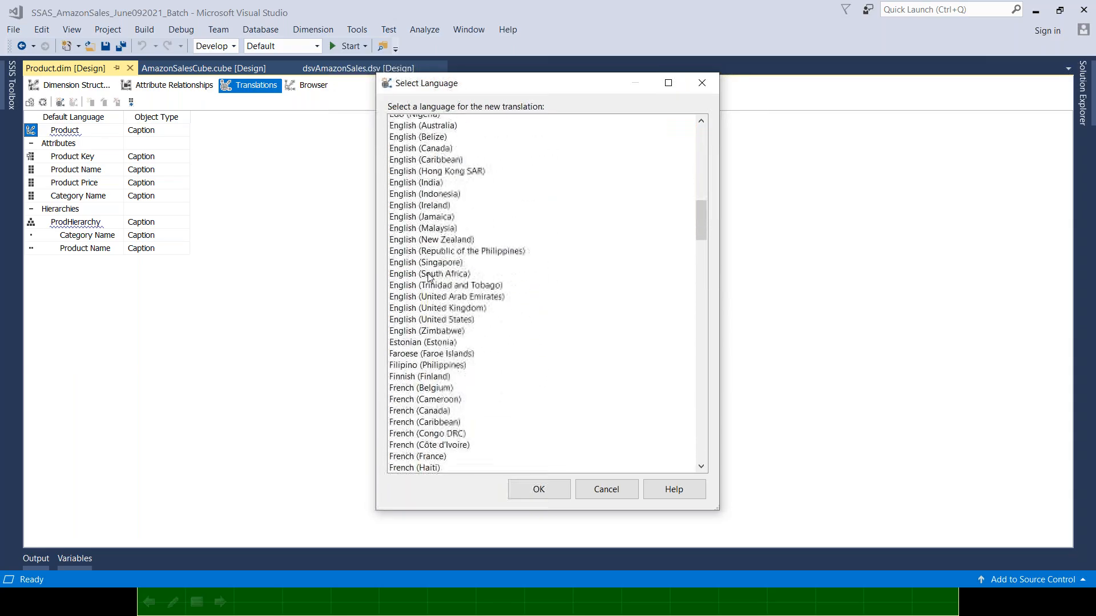
scroll(429, 275, "down", 9)
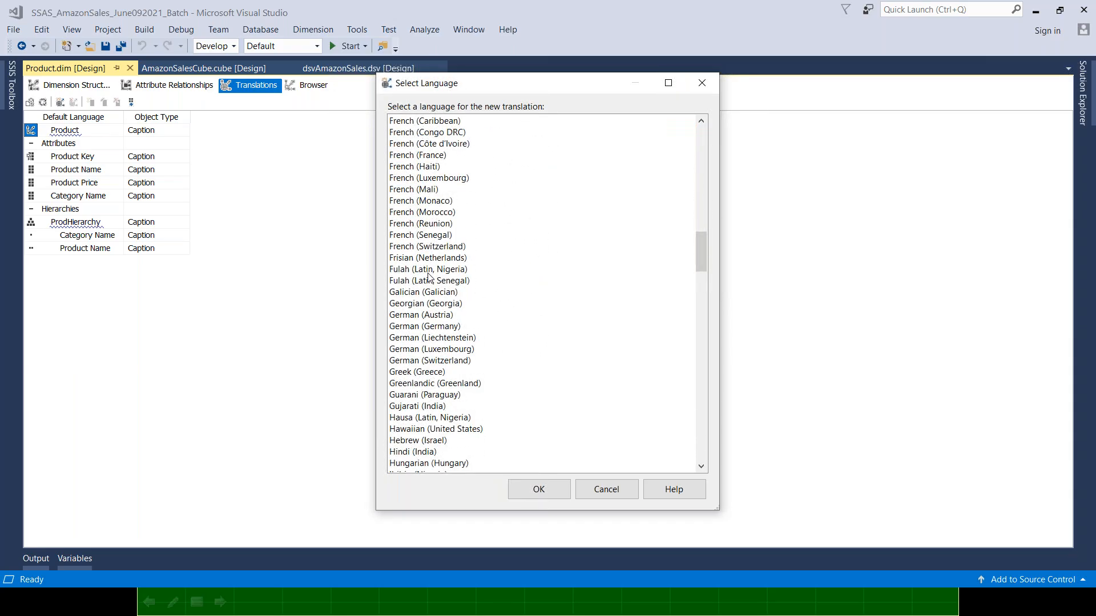
scroll(429, 276, "down", 4)
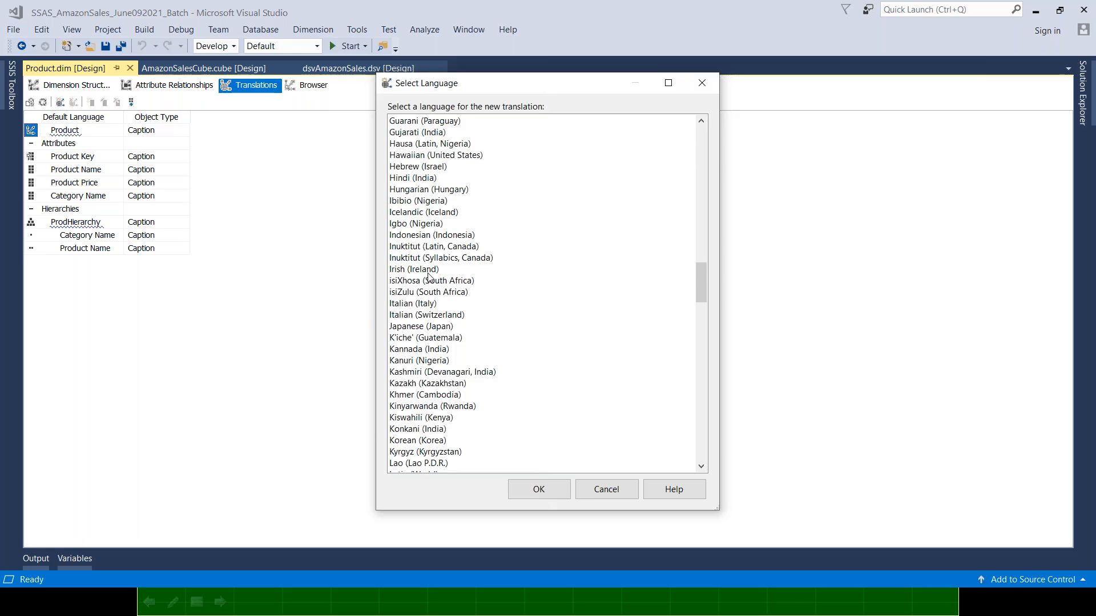
scroll(429, 277, "down", 5)
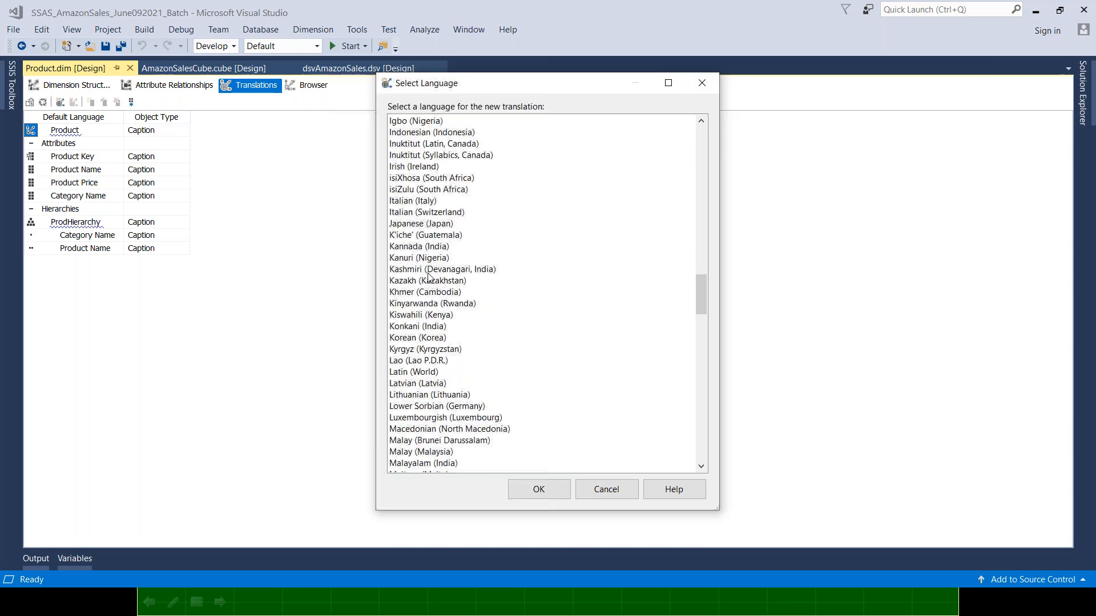
scroll(429, 277, "down", 8)
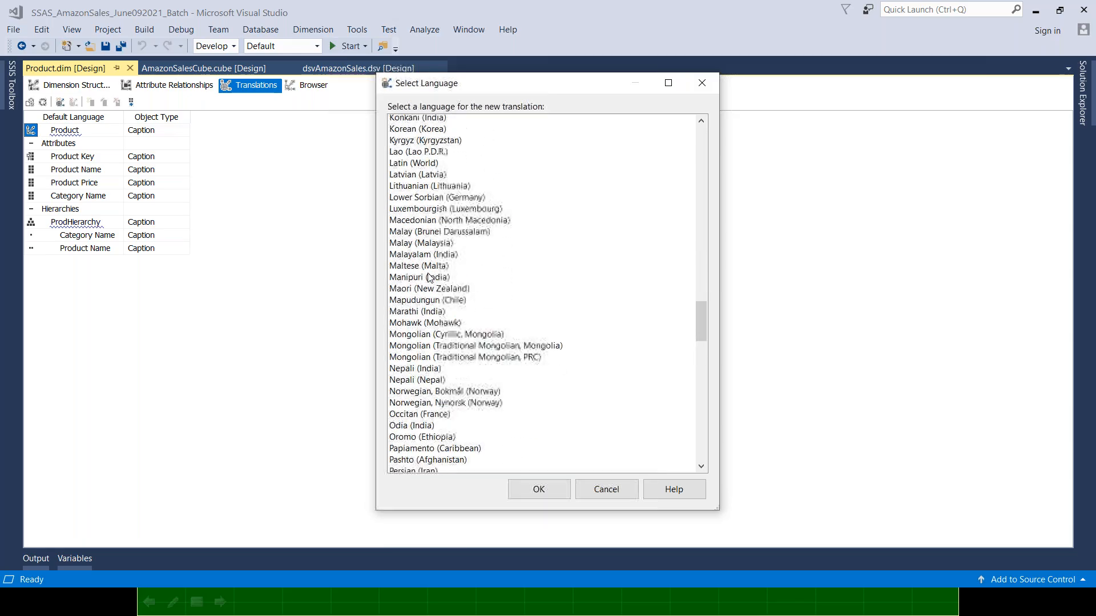
scroll(429, 277, "down", 4)
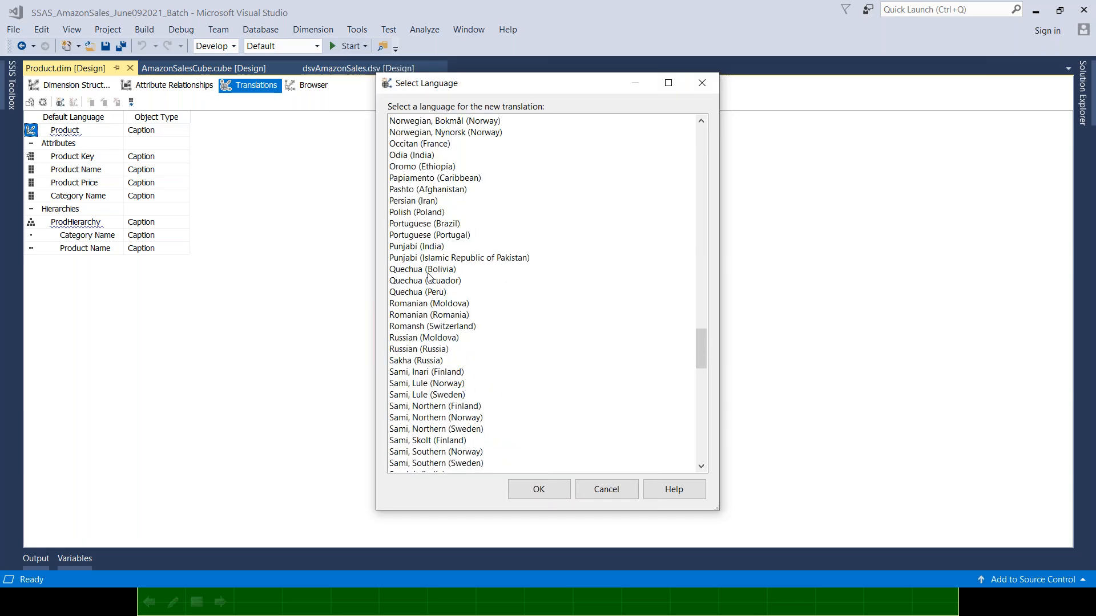
left_click(430, 340)
scroll(433, 320, "down", 6)
scroll(434, 294, "down", 7)
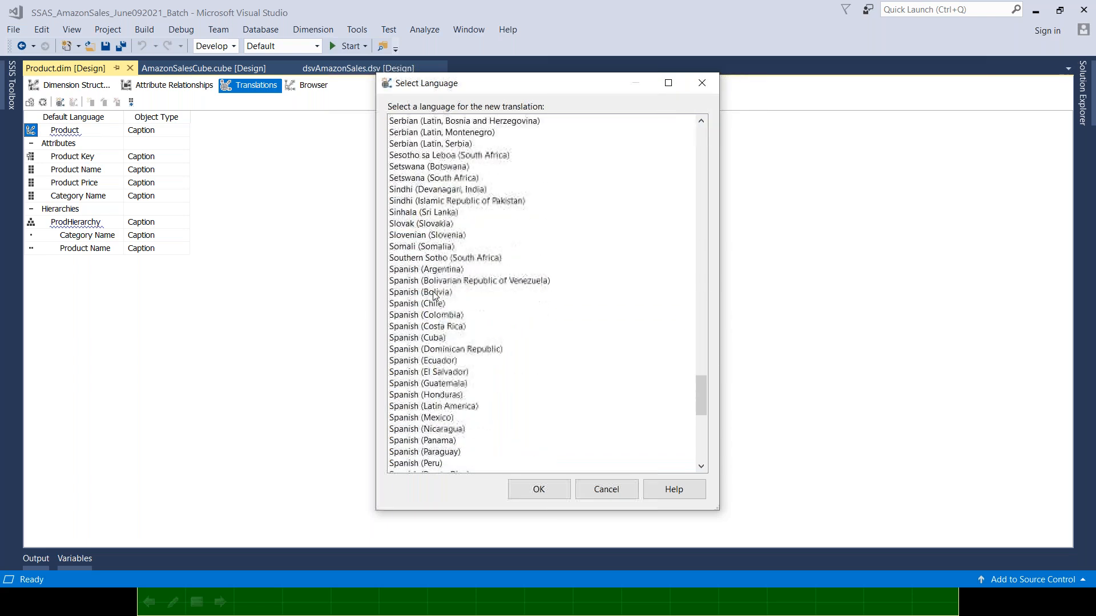
scroll(432, 294, "down", 9)
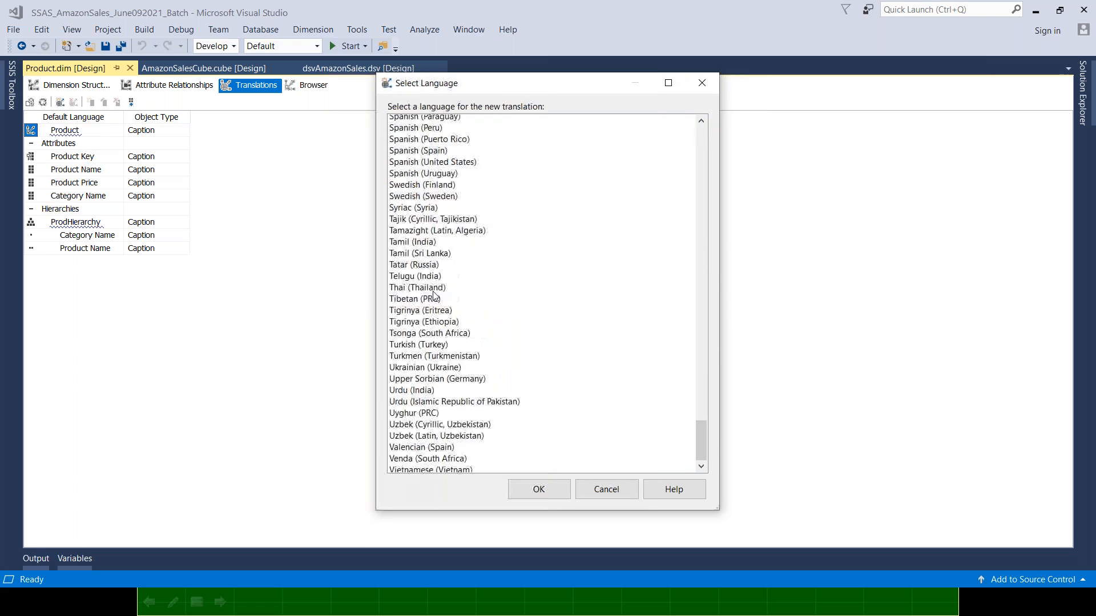
Step: Choose Hindi (India) as the Product dimension's new translation language and widen the Default Language and Hindi (India) columns
left_click(428, 282)
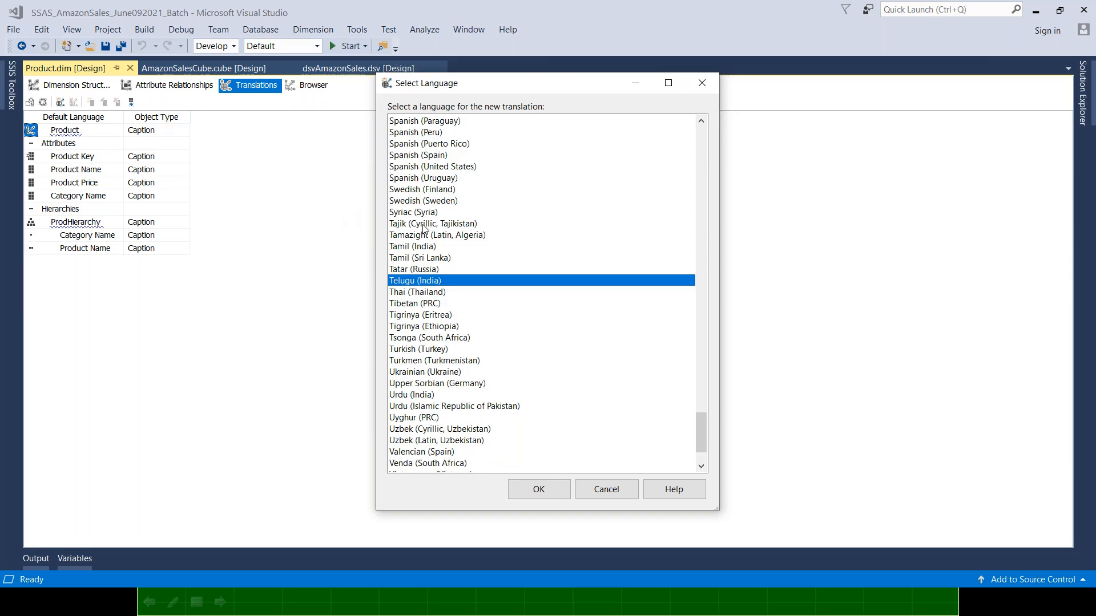
key("h")
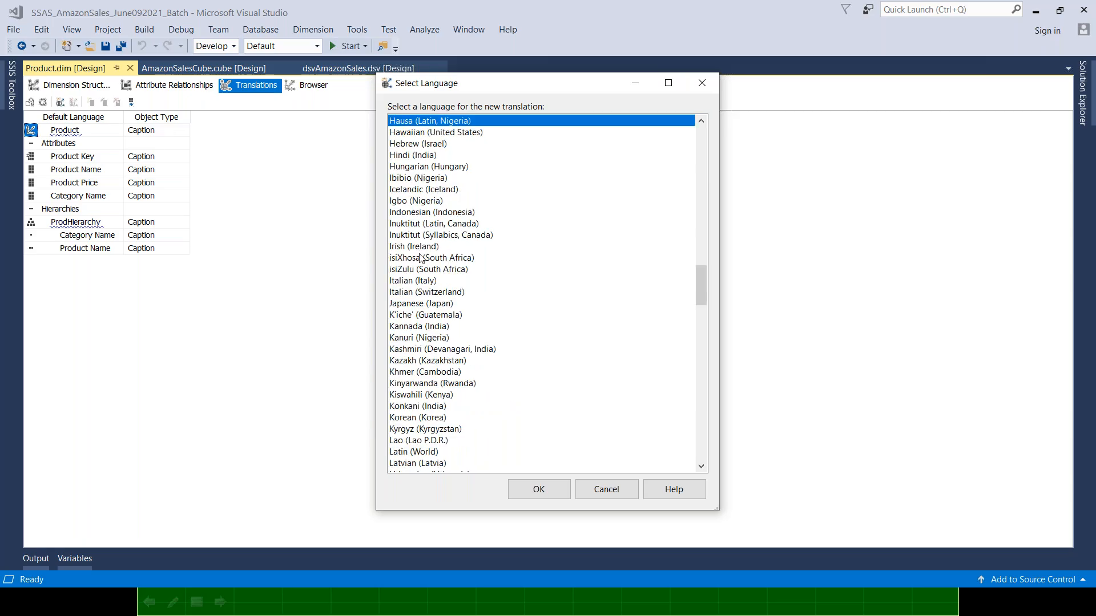
key("Down")
key("Down")
key("Down")
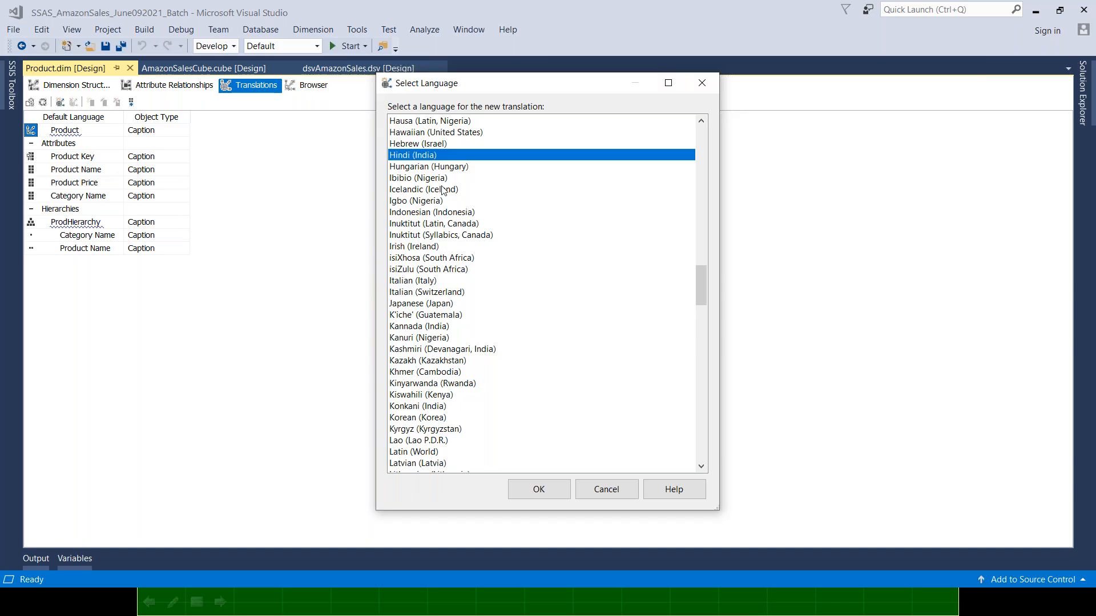
left_click(553, 494)
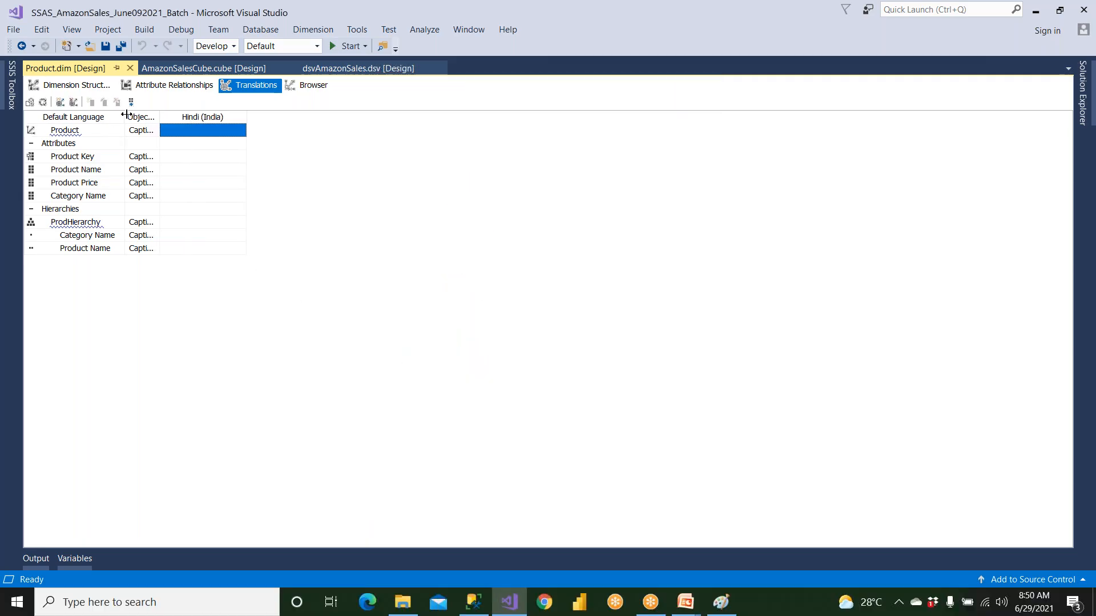
left_click_drag(123, 115, 146, 115)
left_click_drag(268, 115, 285, 115)
Step: Select the Product caption's text, switch to Chrome, find Google's translator, and translate Product from English into Hindi
left_click(85, 130)
left_click_drag(85, 129, 31, 129)
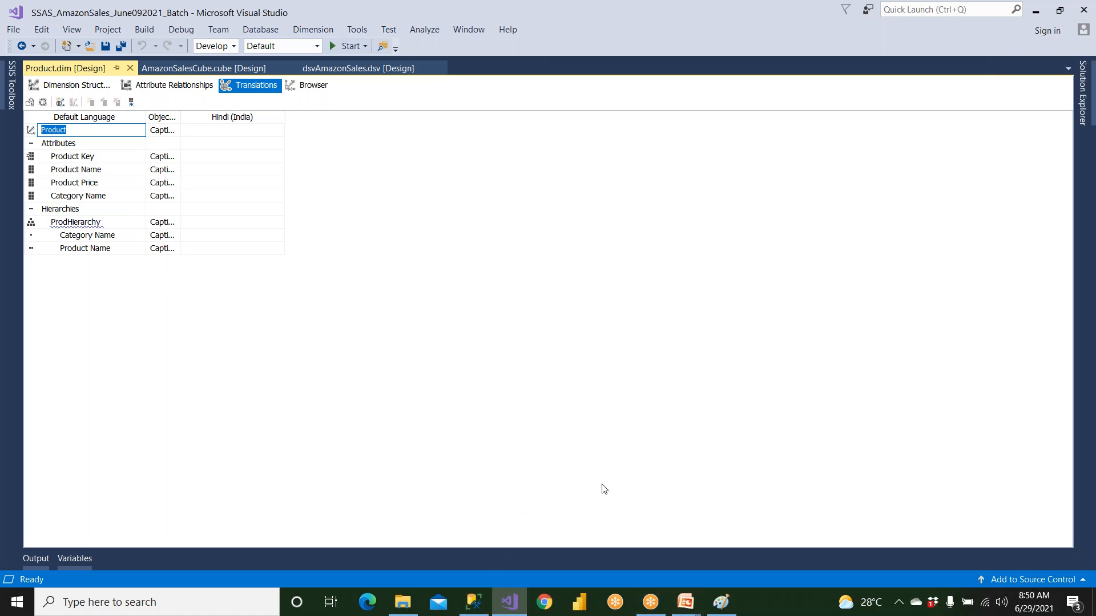
left_click(546, 606)
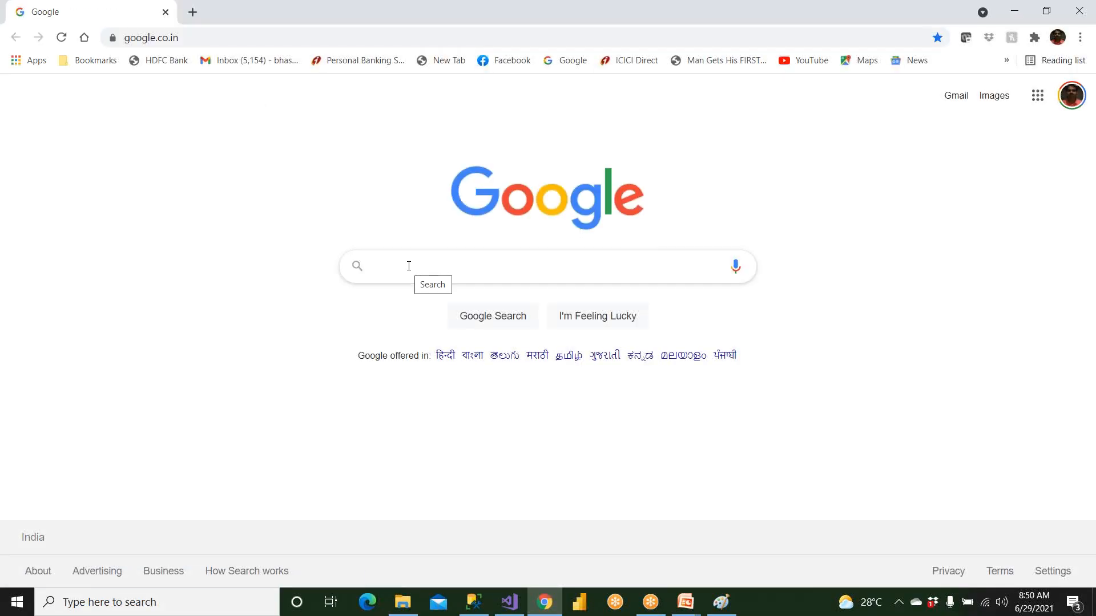
type("Trans")
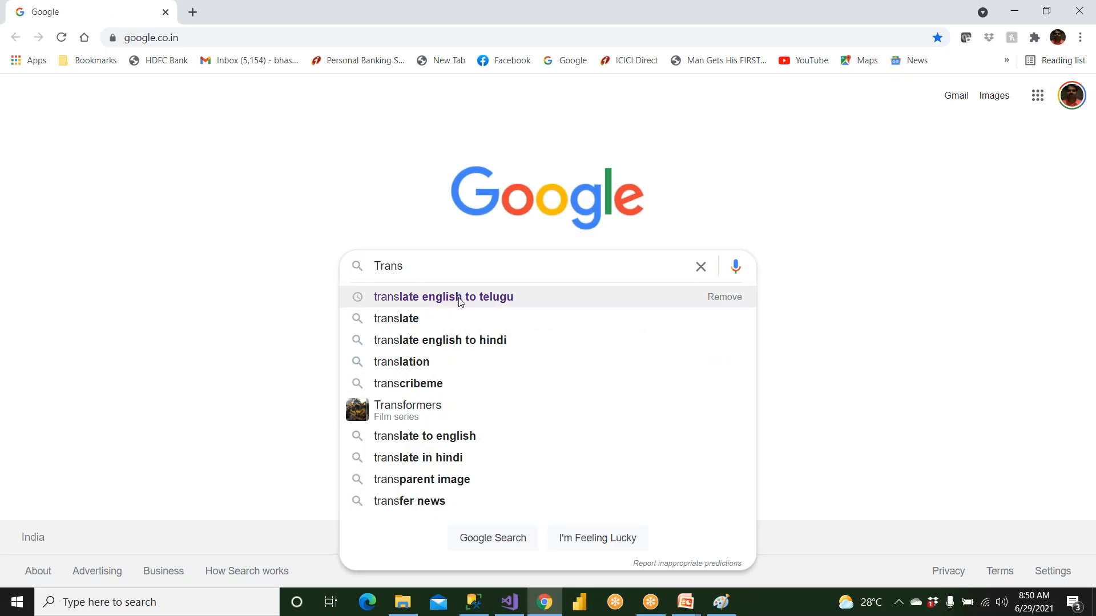
left_click(436, 298)
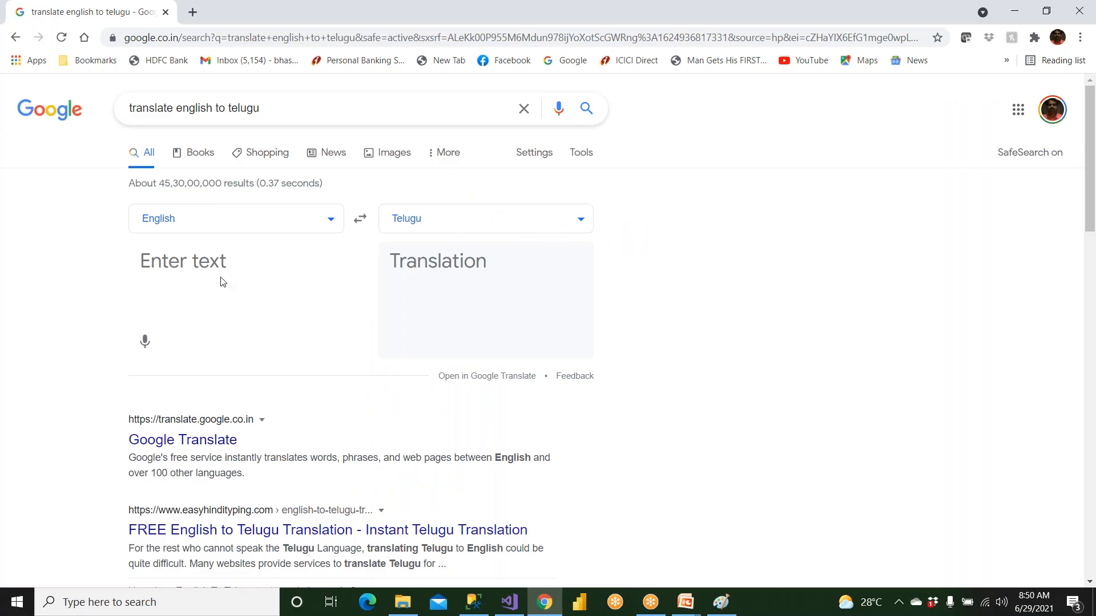
type("Product")
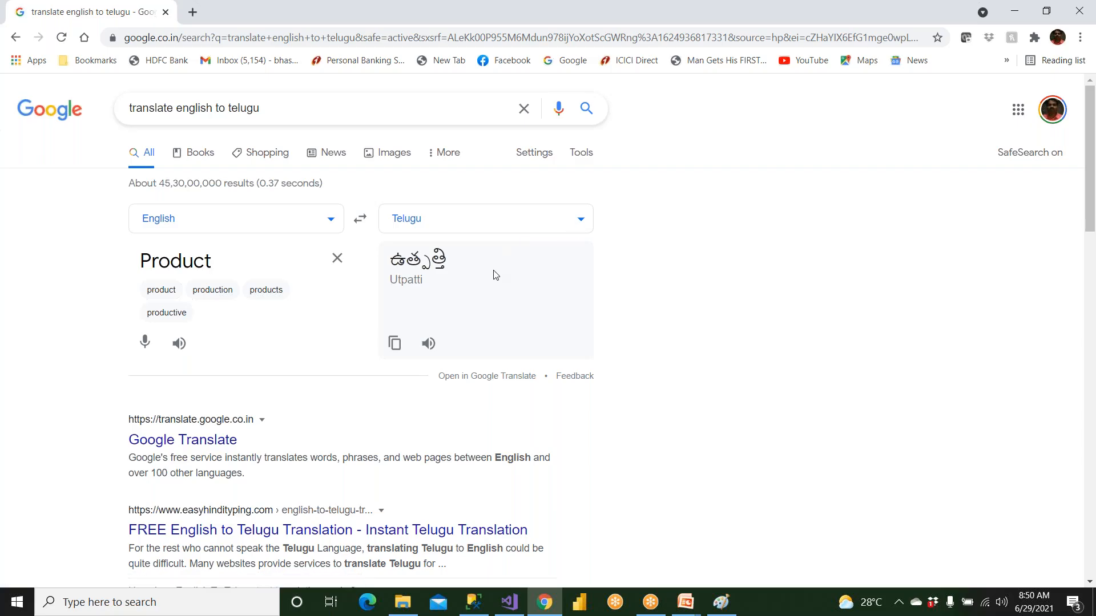
left_click(580, 220)
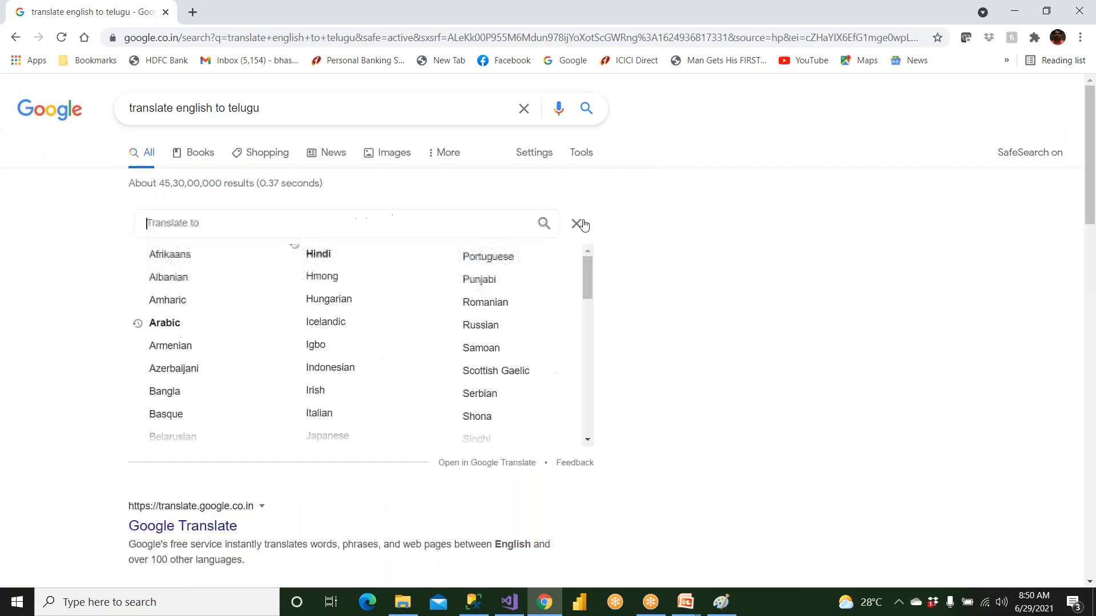
left_click(313, 254)
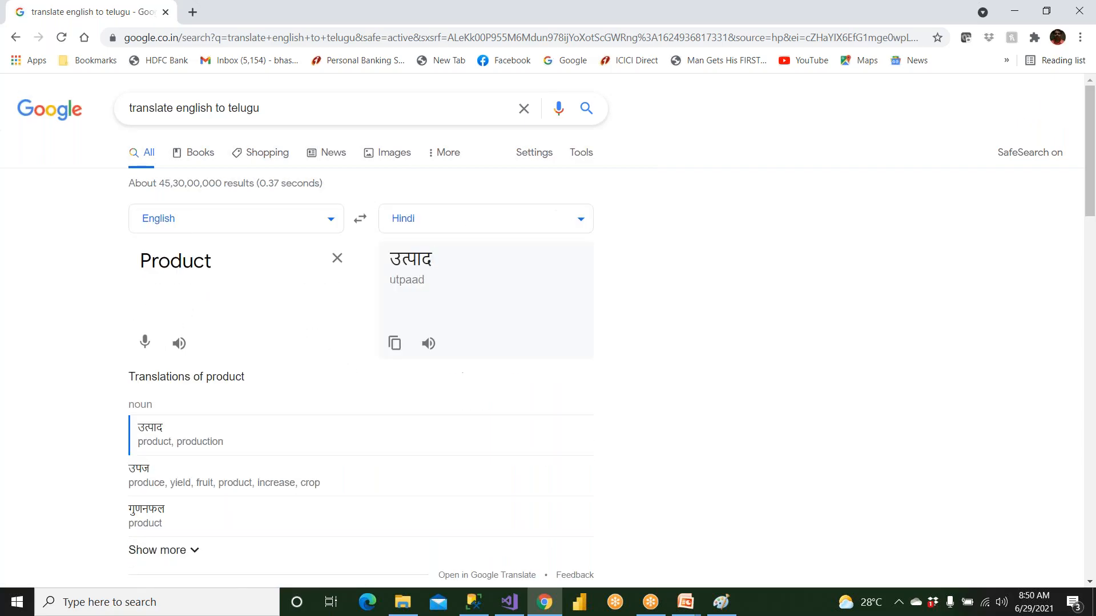
Step: Change the English source text to Products and copy its Hindi translation
double_click(217, 263)
left_click(225, 265)
type("s")
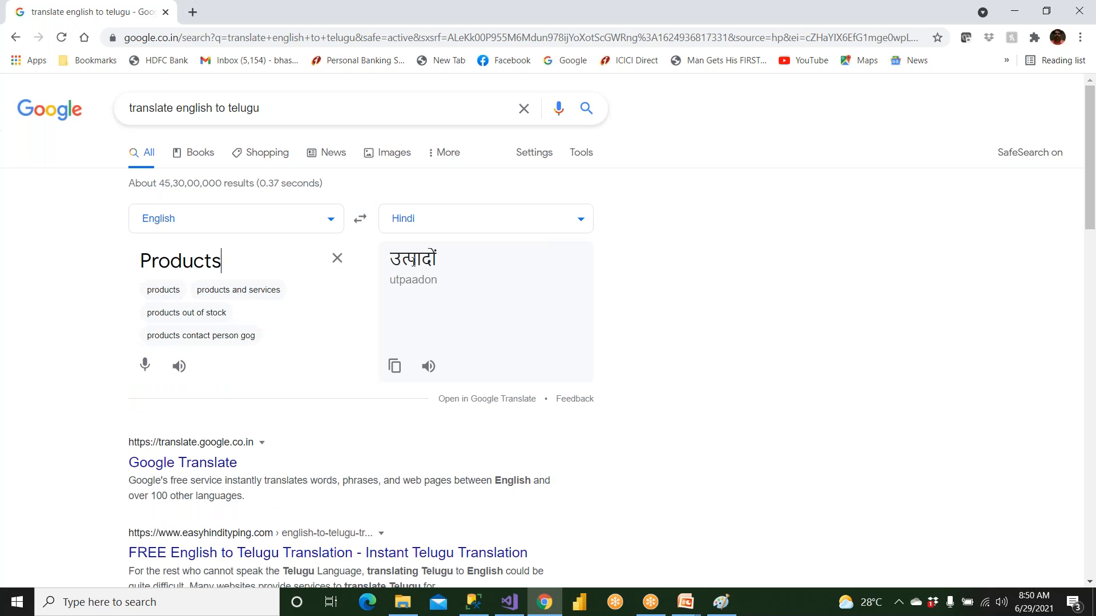
left_click_drag(441, 264, 388, 263)
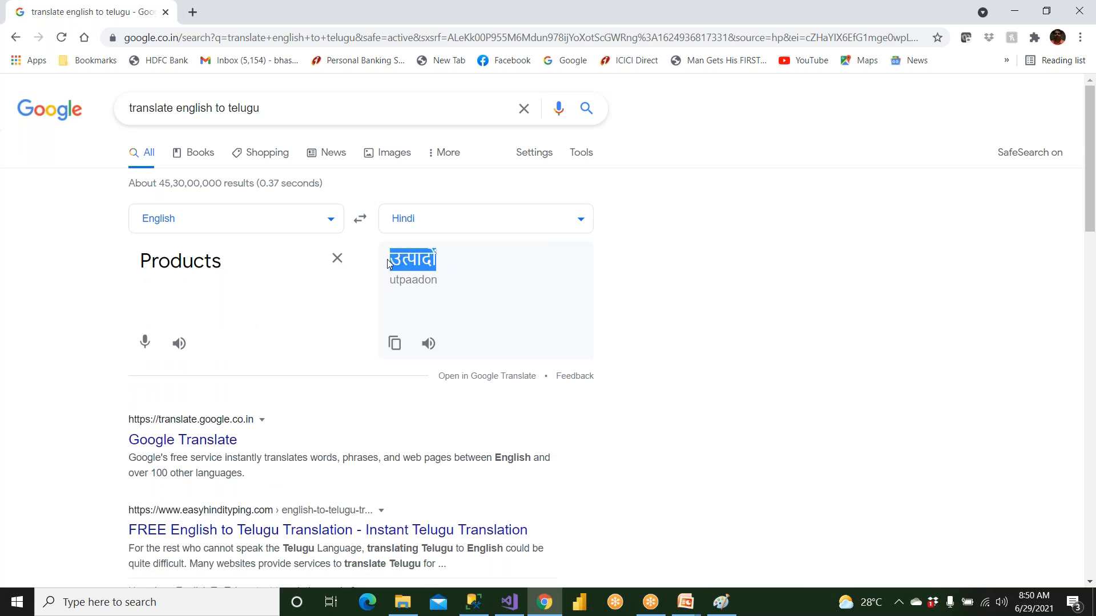
right_click(395, 261)
left_click(413, 275)
Step: Switch to Visual Studio and enter उत्पादों as the Hindi (India) caption of the Product dimension
left_click(510, 602)
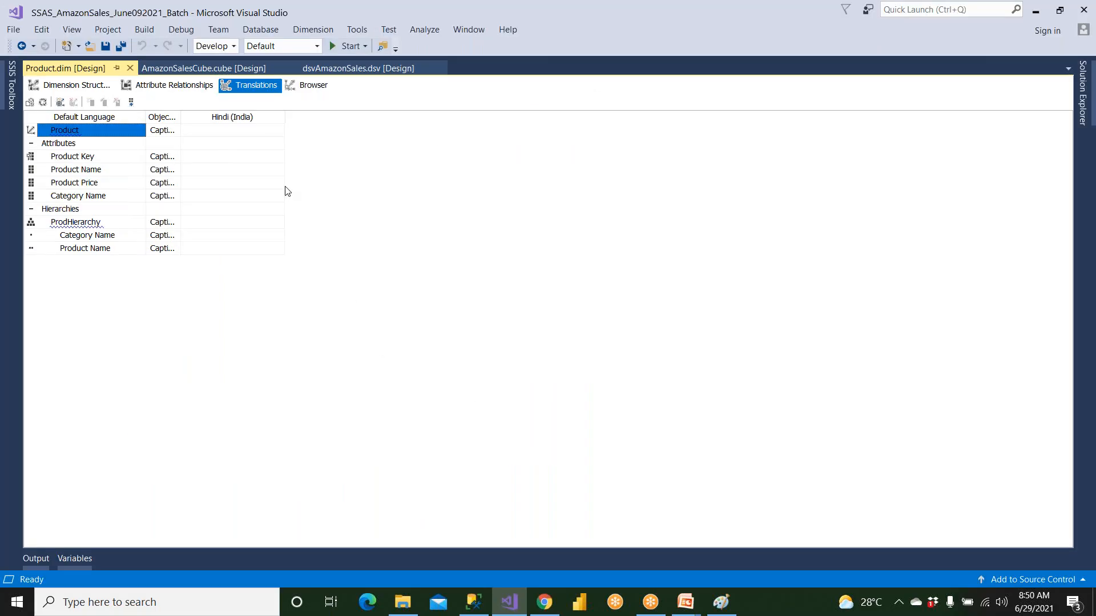
left_click(234, 131)
right_click(237, 135)
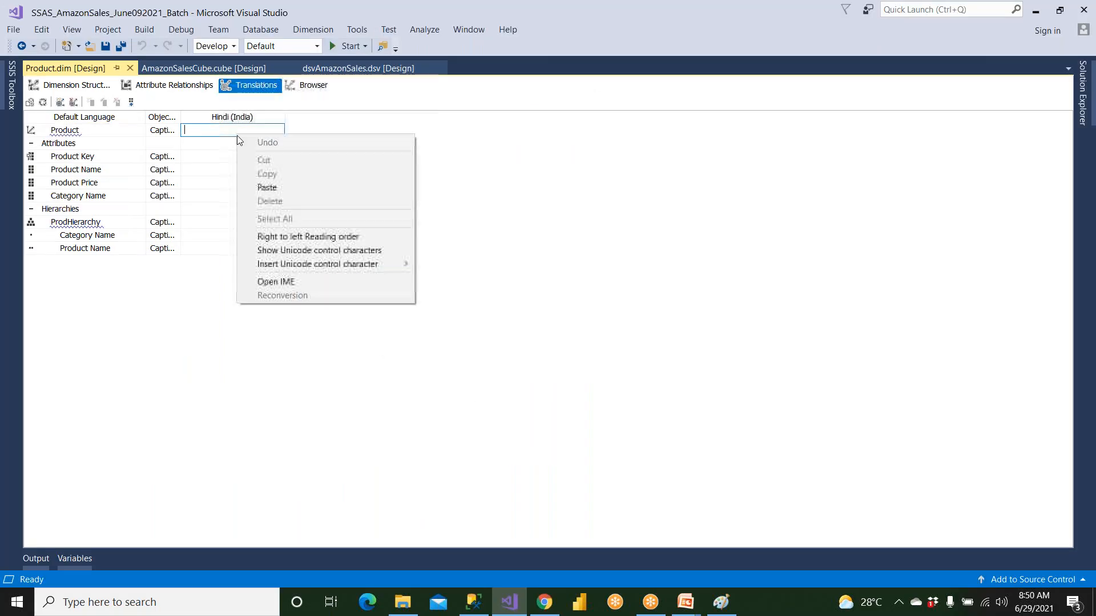
left_click(263, 185)
key("Return")
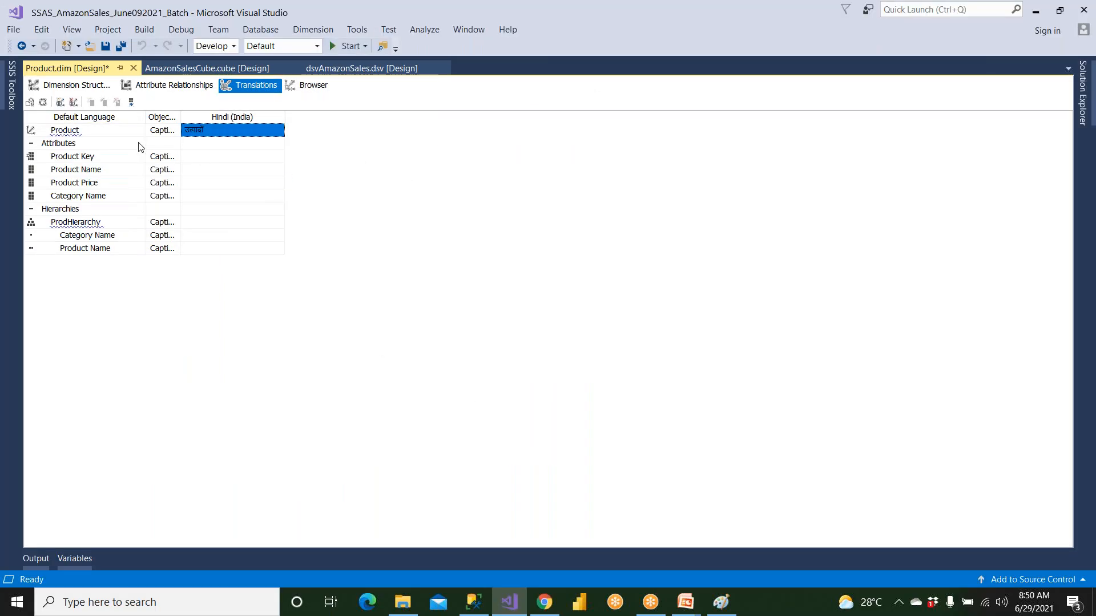
left_click(85, 131)
left_click(205, 134)
Step: Copy the Product Key attribute's caption and translate it into Hindi in Chrome
left_click(89, 159)
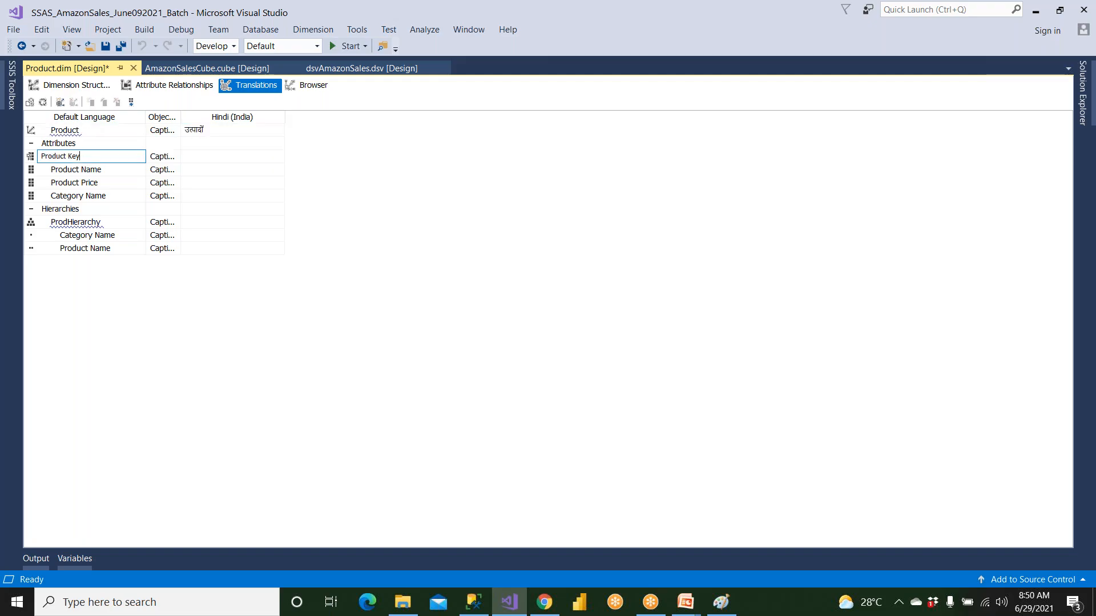
key("ctrl+shift+Left")
key("ctrl+shift+Left")
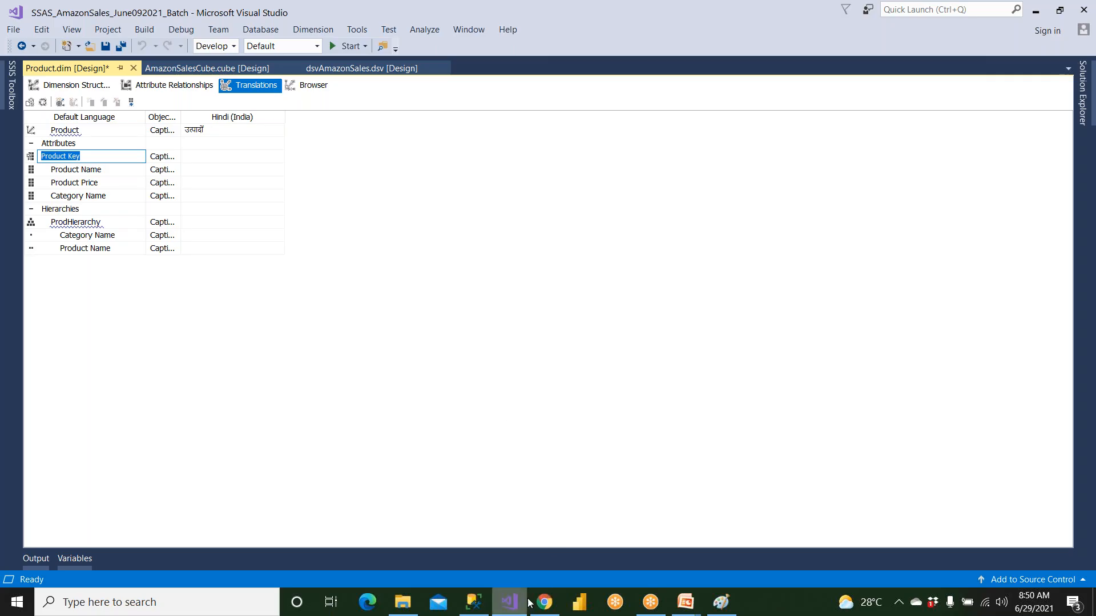
left_click(544, 602)
double_click(198, 261)
left_click_drag(199, 260, 147, 258)
key("ctrl+v")
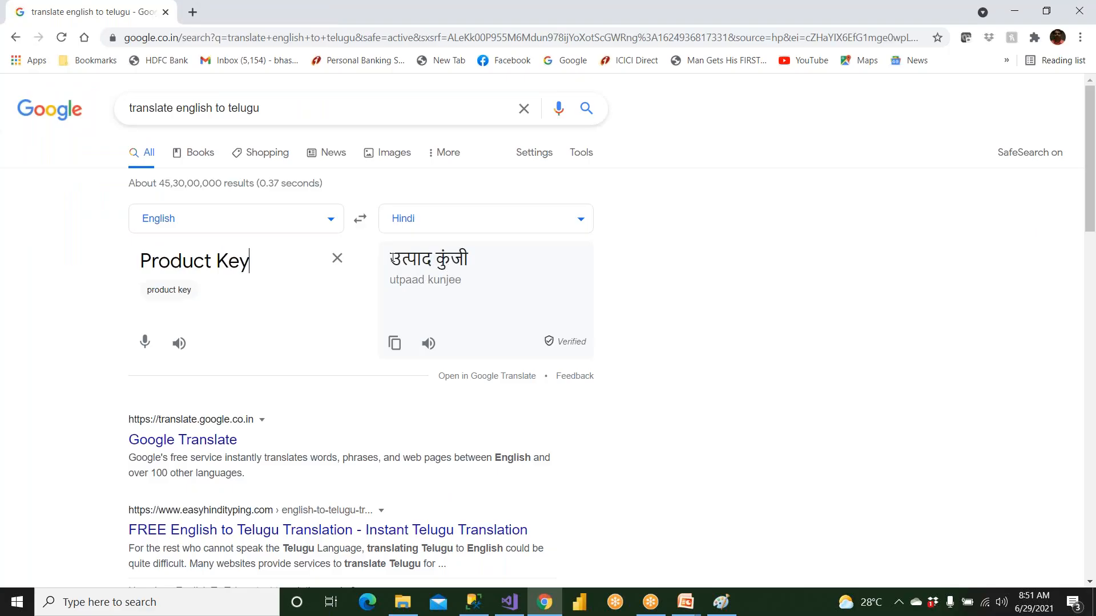
Step: Copy the translation उत्पाद कुंजी and paste it in Visual Studio as the Product Key attribute's Hindi caption
left_click_drag(390, 258, 462, 260)
right_click(461, 258)
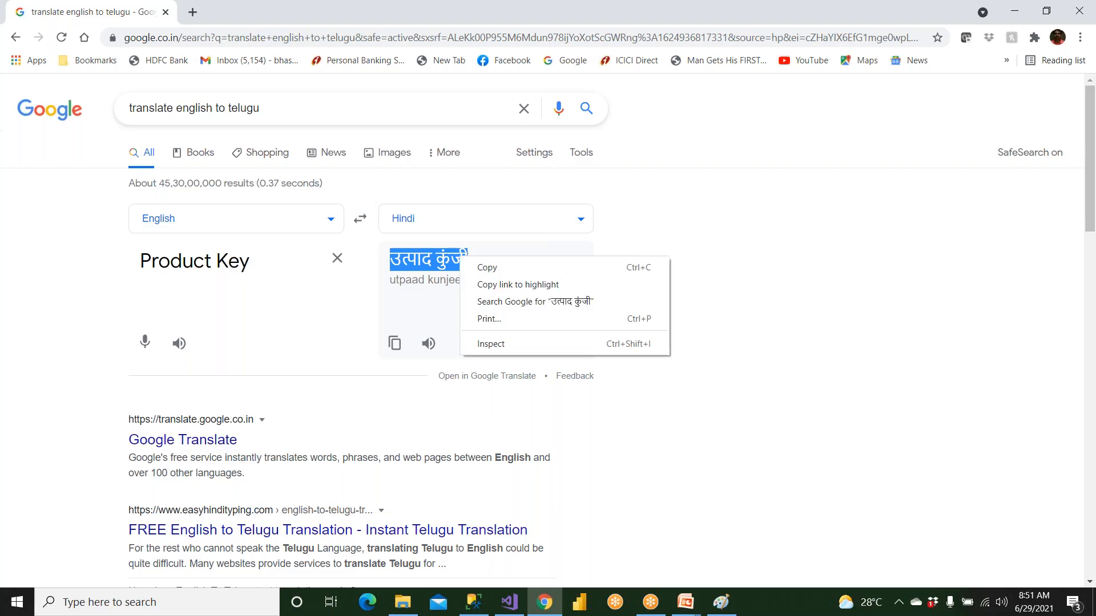
left_click(473, 268)
key("alt+Tab")
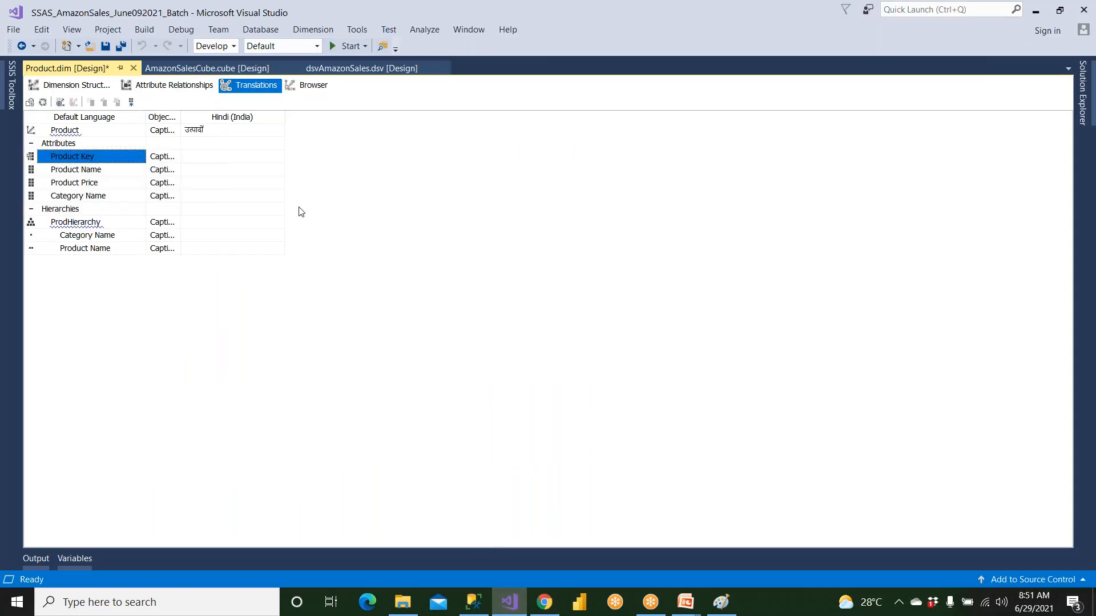
left_click(227, 158)
key("ctrl+v")
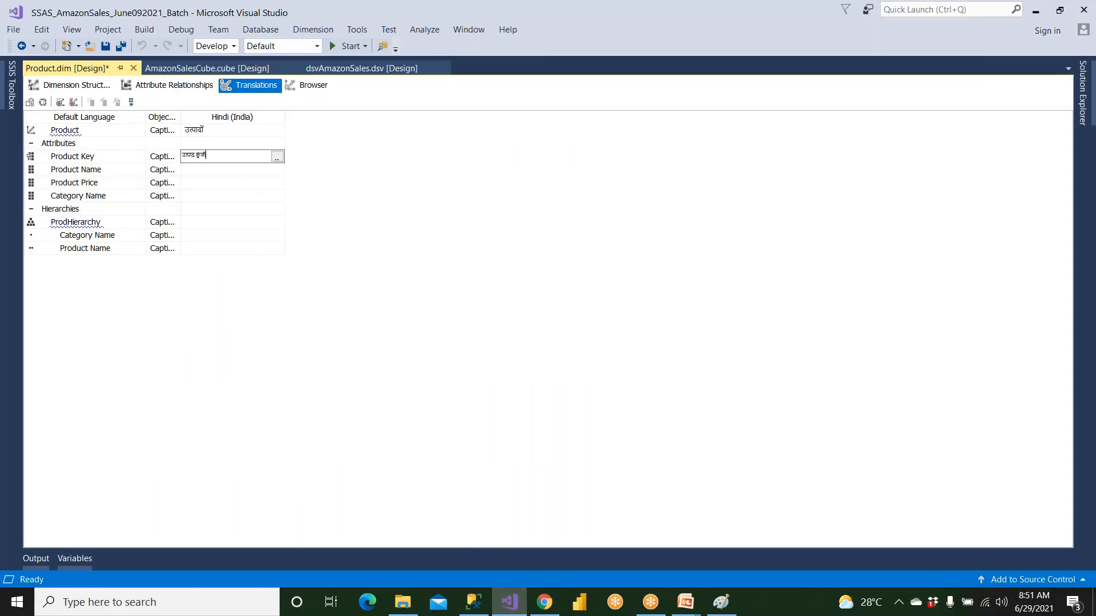
Step: Copy the Product Name attribute's caption and translate it into Hindi in Chrome
left_click(120, 173)
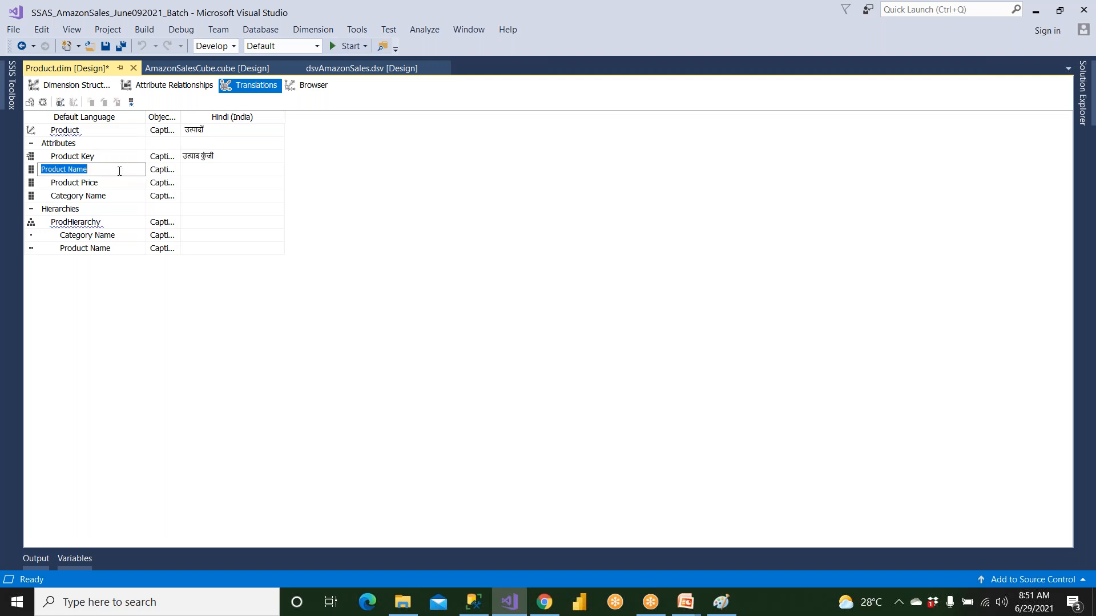
left_click(544, 602)
left_click_drag(263, 262, 140, 263)
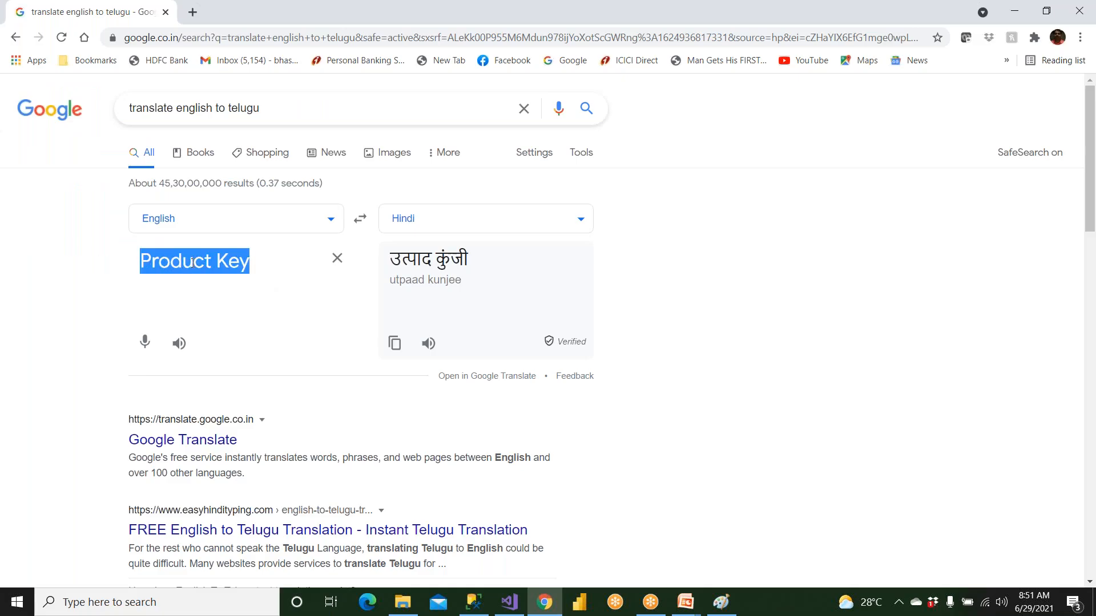
type("Product Name")
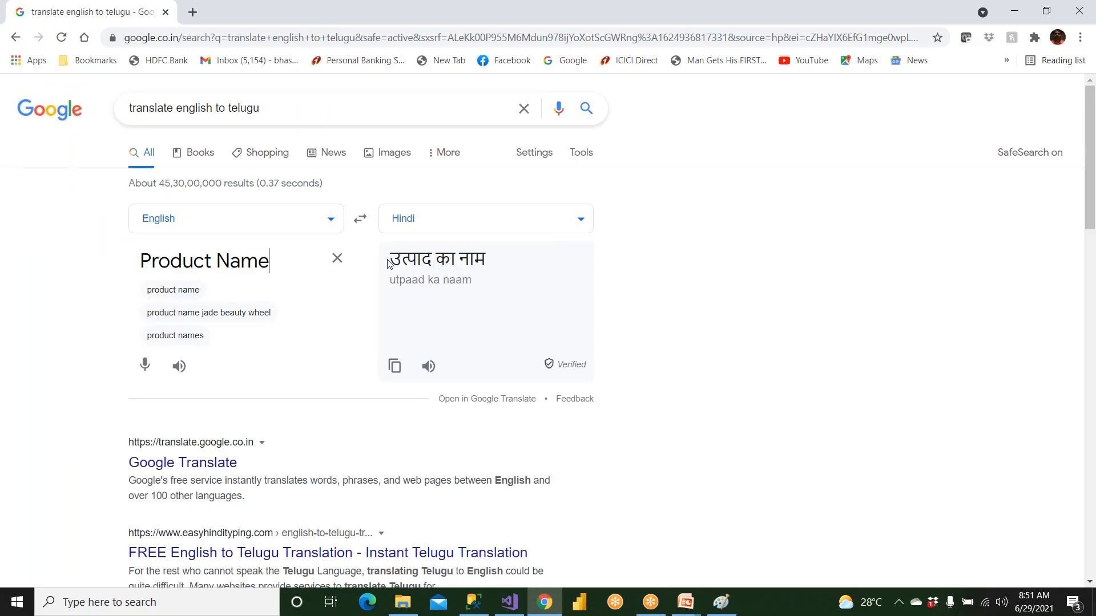
Step: Copy the translation उत्पाद का नाम and paste it in Visual Studio as the Product Name attribute's Hindi caption
left_click_drag(390, 260, 477, 262)
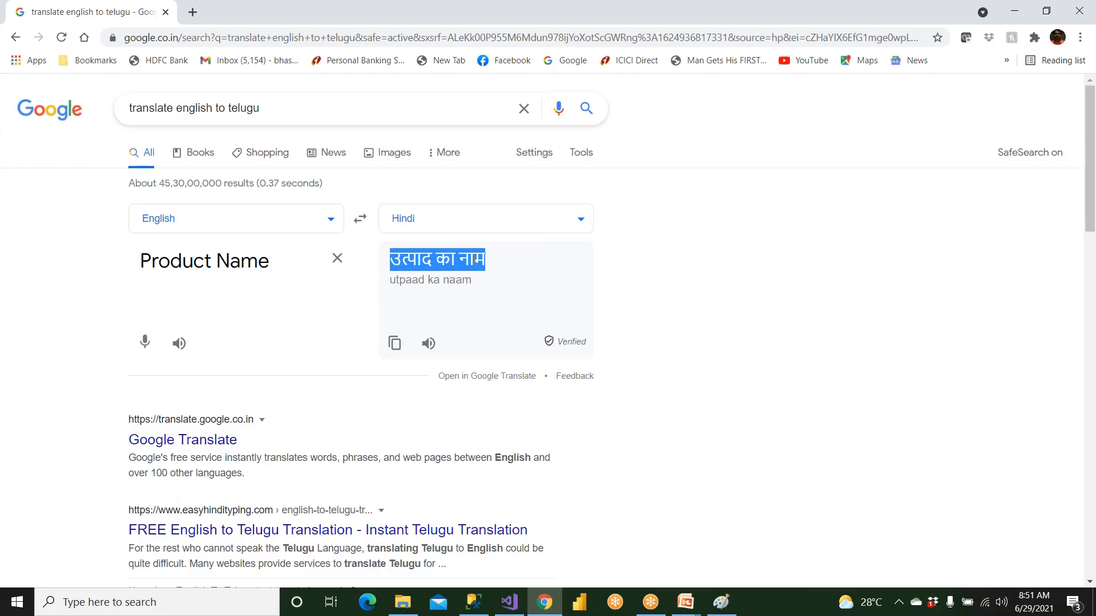
right_click(476, 262)
left_click(491, 274)
left_click(509, 602)
left_click(206, 170)
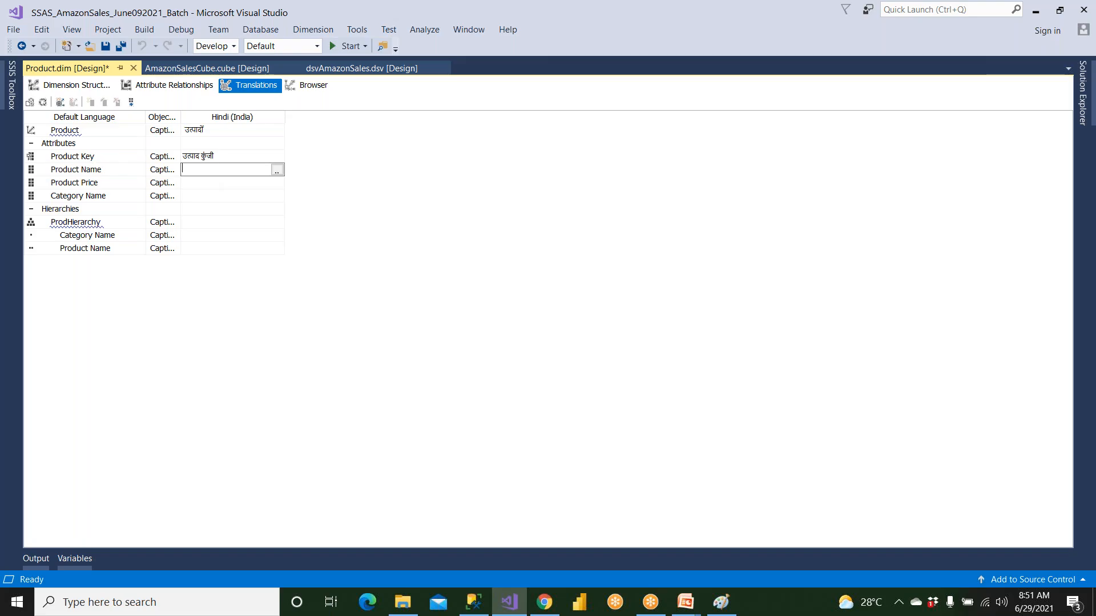
key("ctrl+v")
left_click(1082, 91)
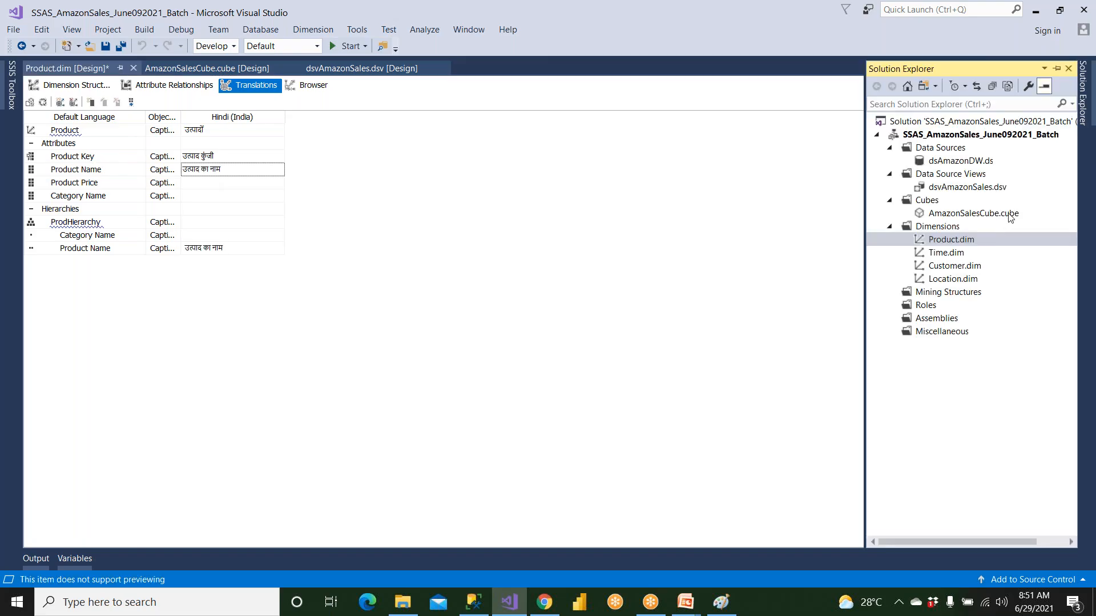
Step: Copy the Product Price attribute's caption and translate it into Hindi in Chrome
left_click(104, 184)
left_click(104, 184)
key("ctrl+c")
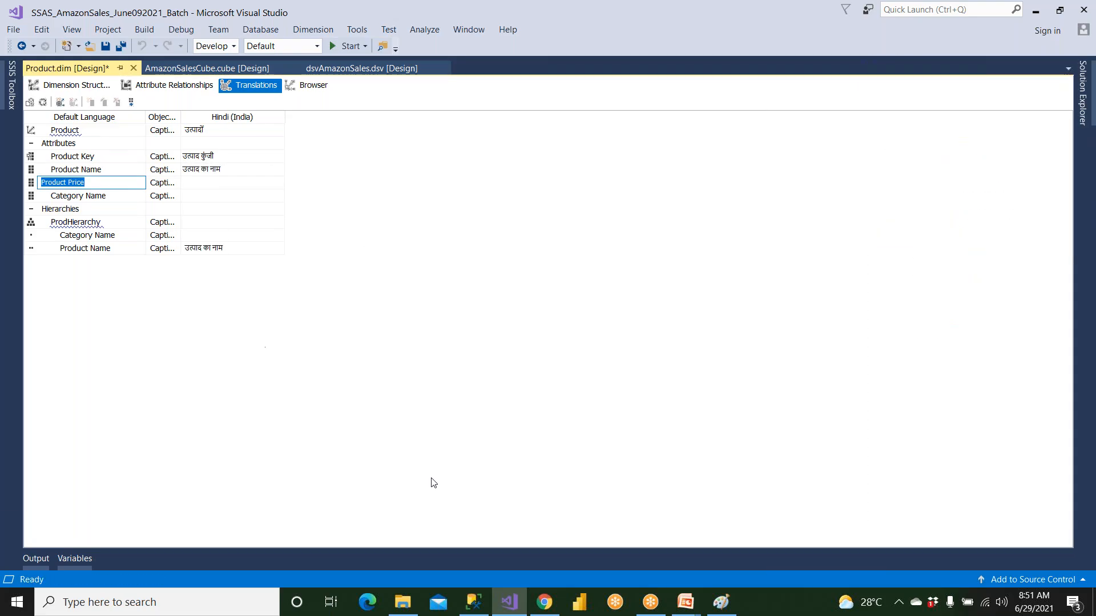
left_click(474, 602)
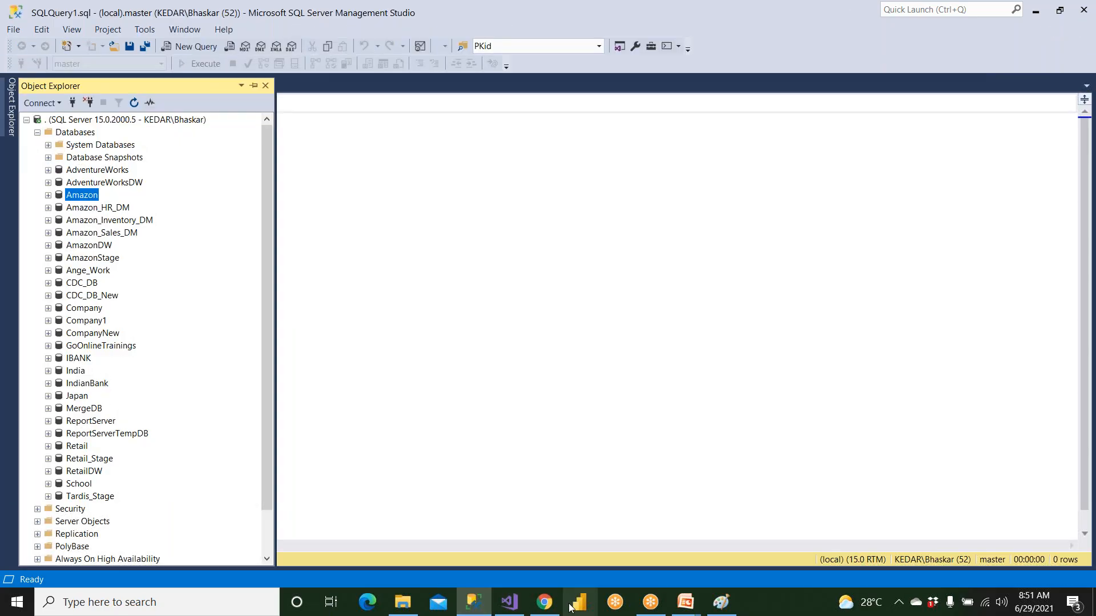
left_click(544, 602)
triple_click(293, 258)
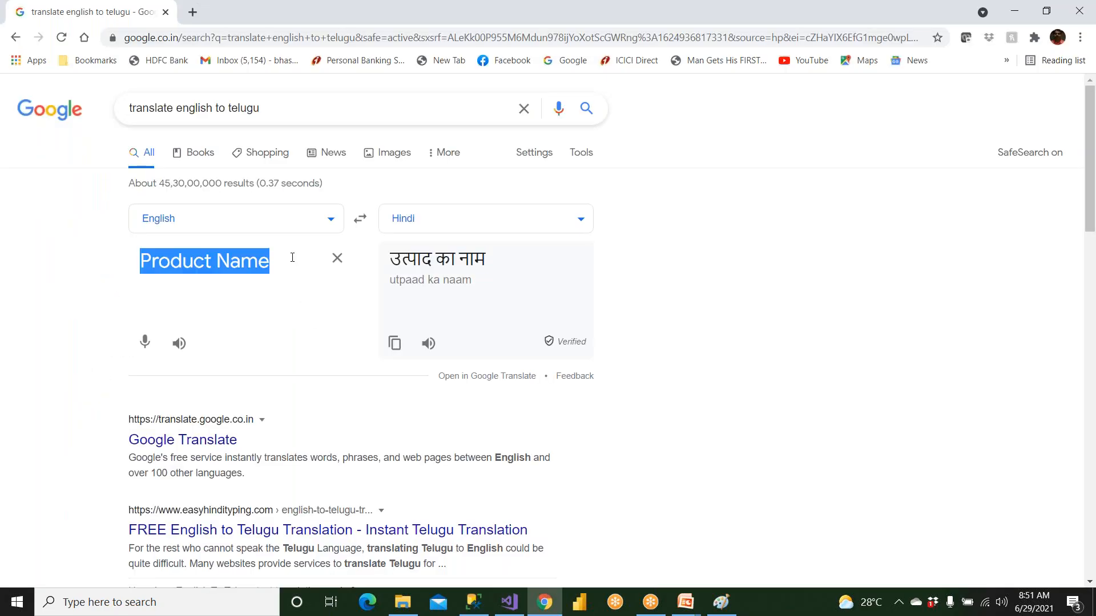
key("ctrl+v")
Step: Copy the translation उत्पाद की कीमत and paste it in Visual Studio as the Product Price attribute's Hindi caption
left_click_drag(502, 259, 391, 260)
right_click(407, 258)
left_click(425, 271)
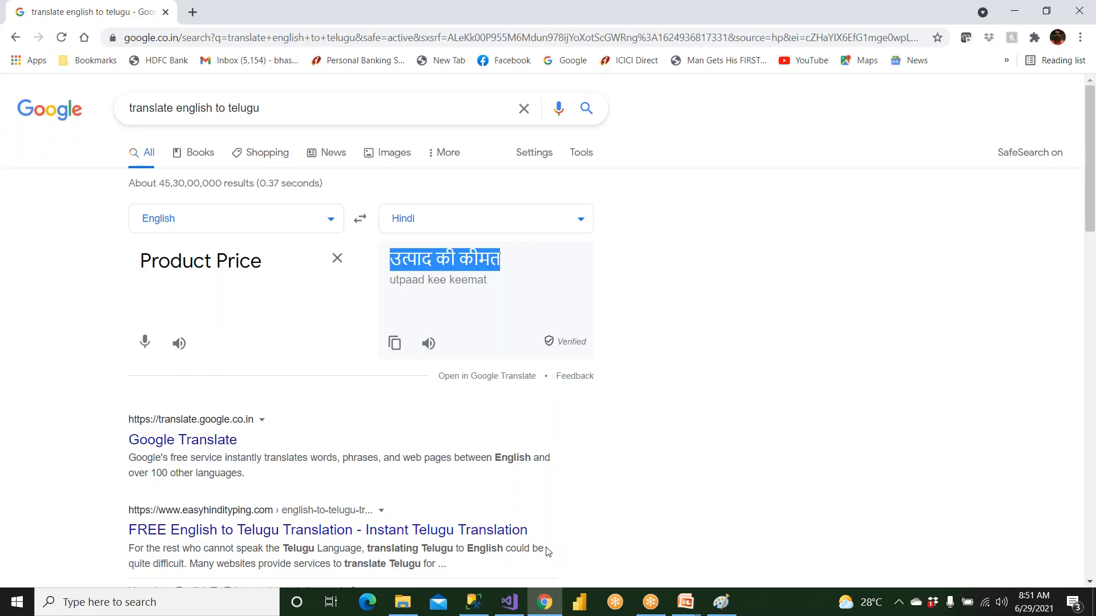
left_click(509, 602)
left_click(238, 183)
key("ctrl+v")
Step: Copy the Category Name attribute's caption and translate it into Hindi in Chrome
left_click(116, 196)
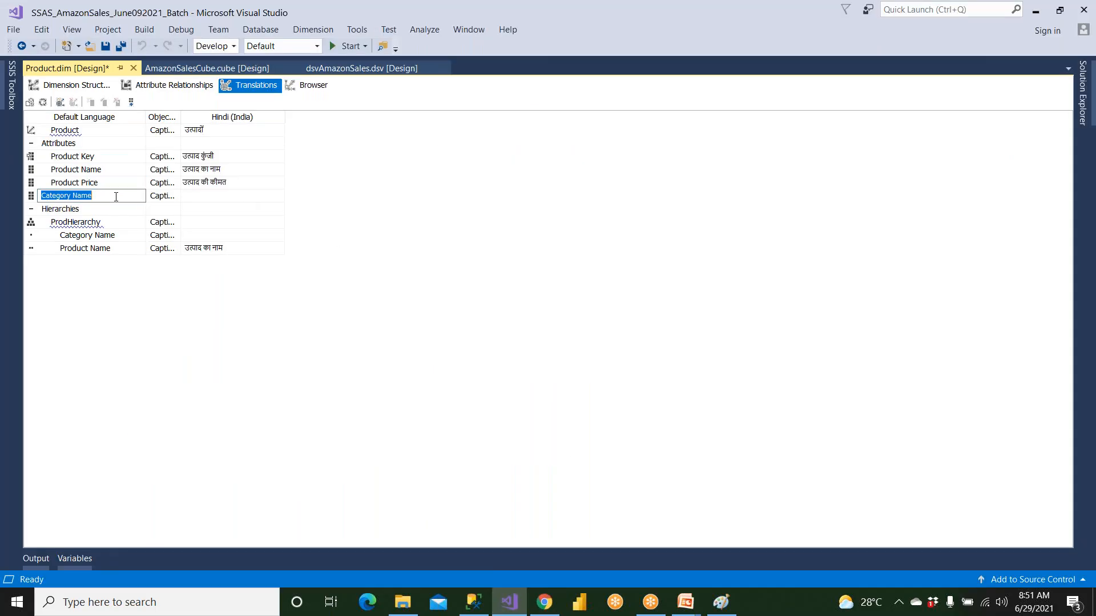
left_click(545, 602)
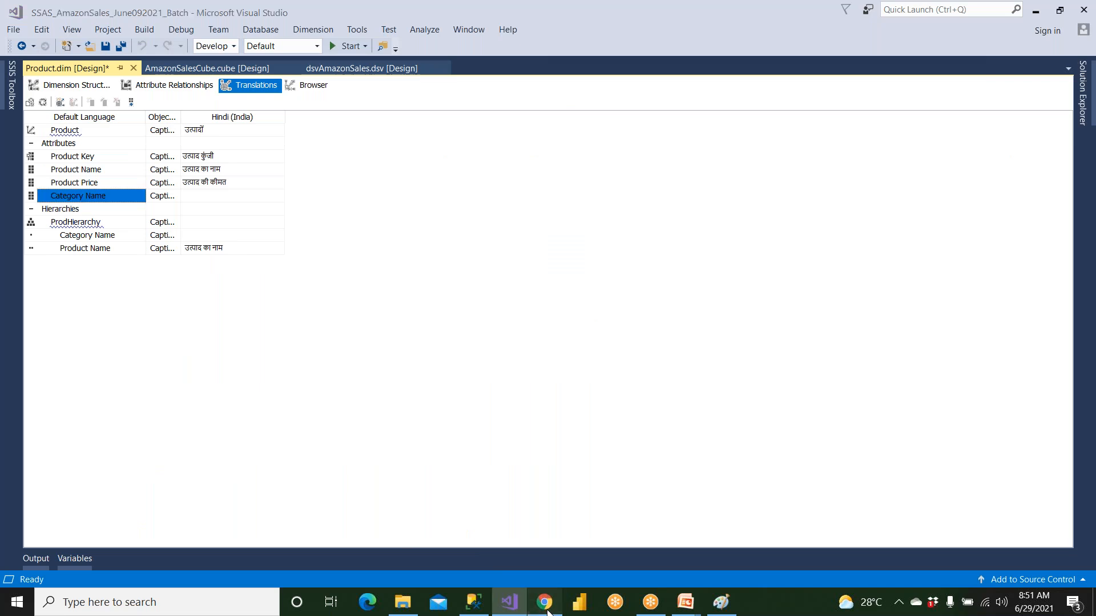
triple_click(258, 261)
key("ctrl+v")
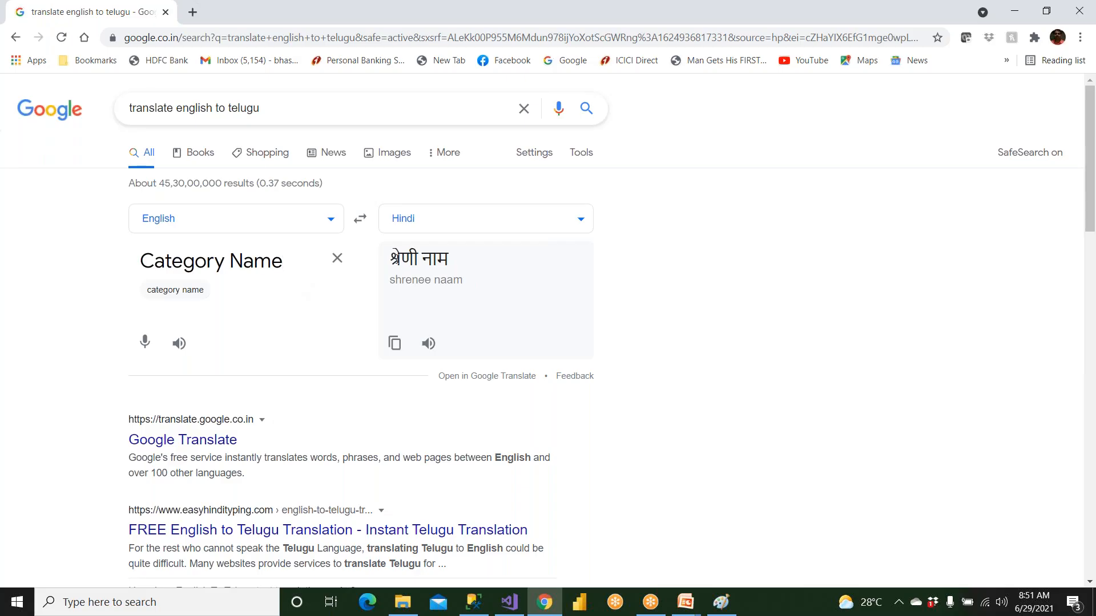
Step: Copy the translation श्रेणी नाम and paste it in Visual Studio as the Category Name attribute's Hindi caption
double_click(400, 258)
left_click_drag(452, 264, 385, 261)
right_click(398, 258)
left_click(424, 285)
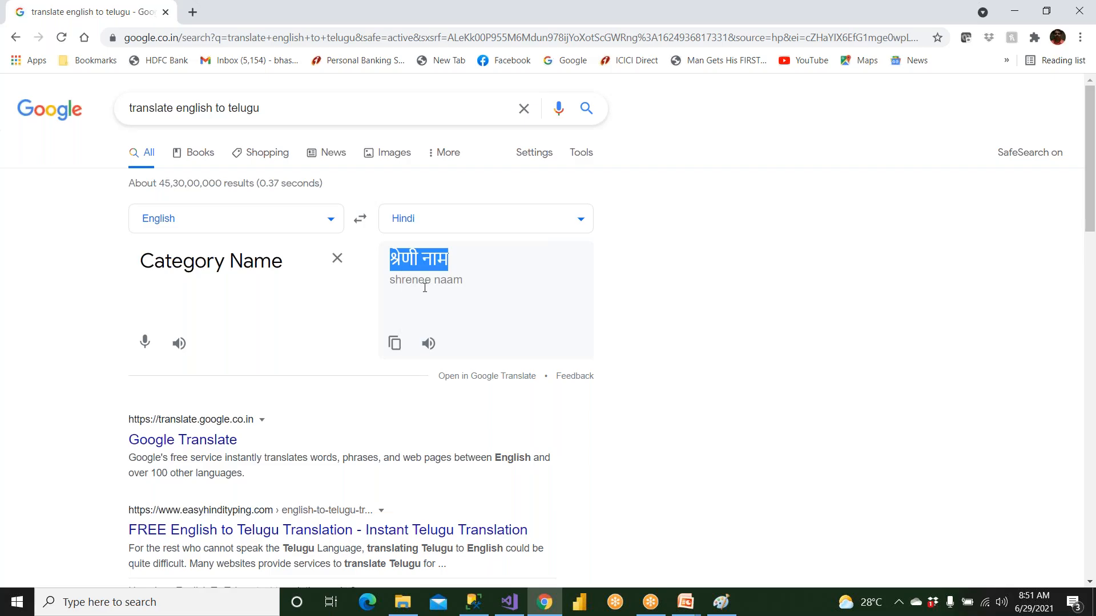
left_click(509, 602)
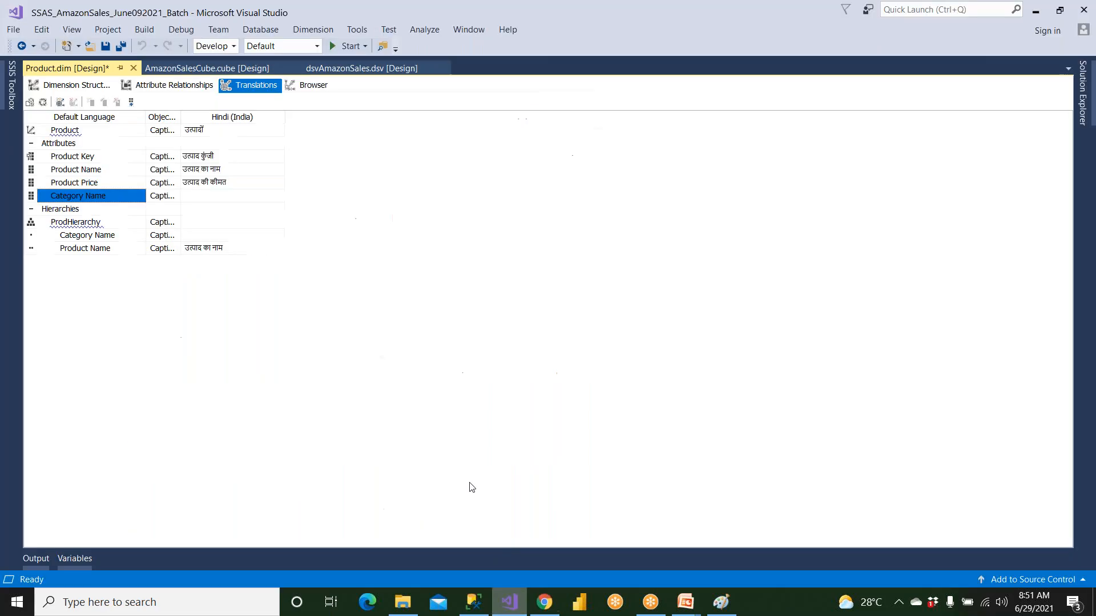
left_click(225, 195)
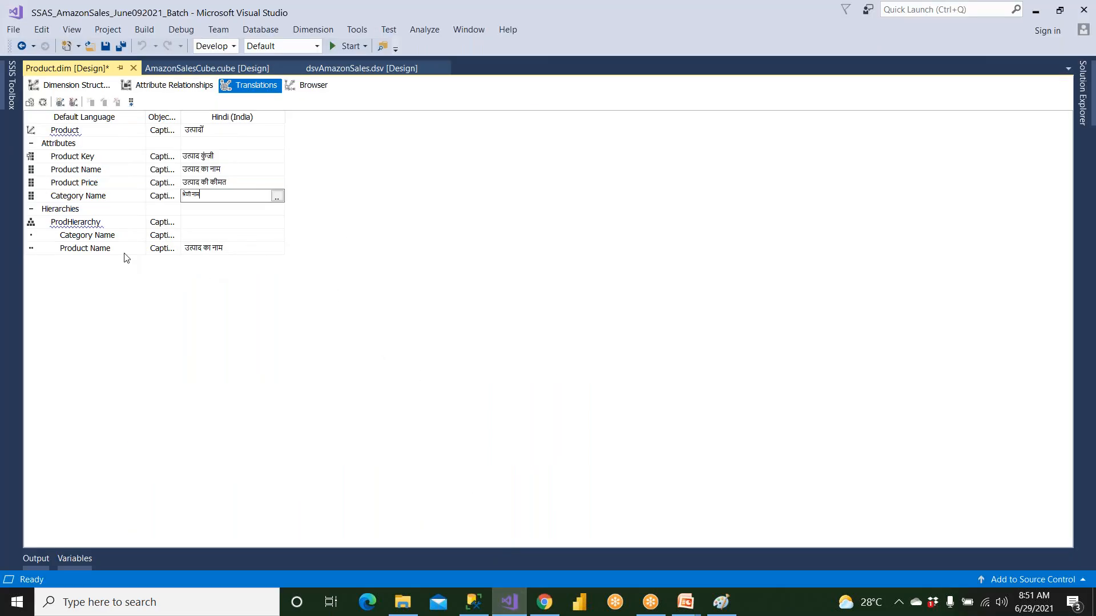
Step: Copy the ProdHierarchy caption and translate it into Hindi in Chrome, reworded as Product Hierarchy
left_click(106, 223)
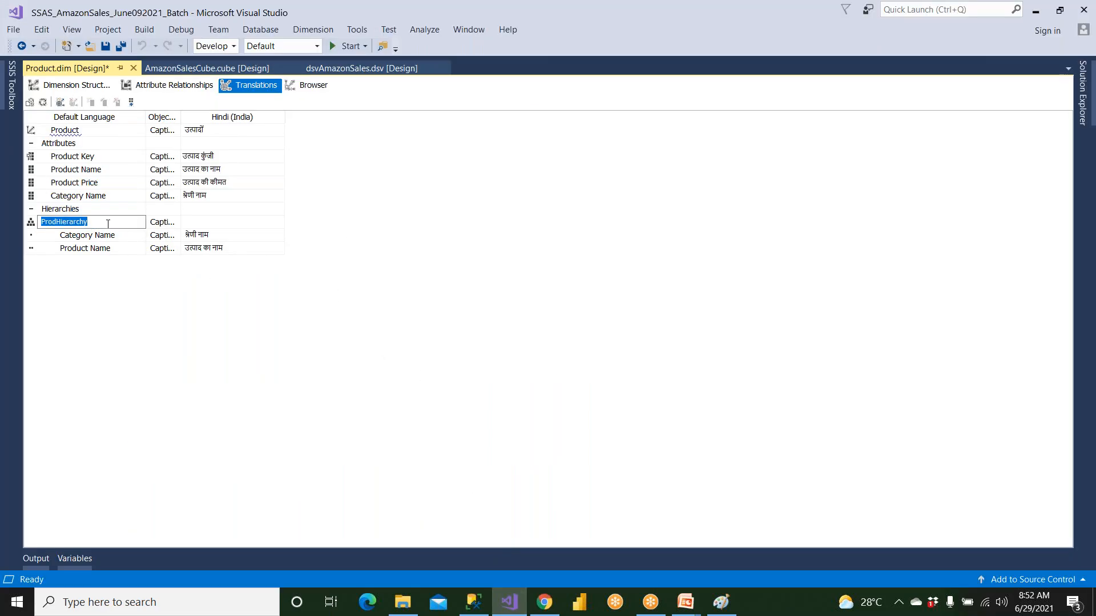
left_click(544, 602)
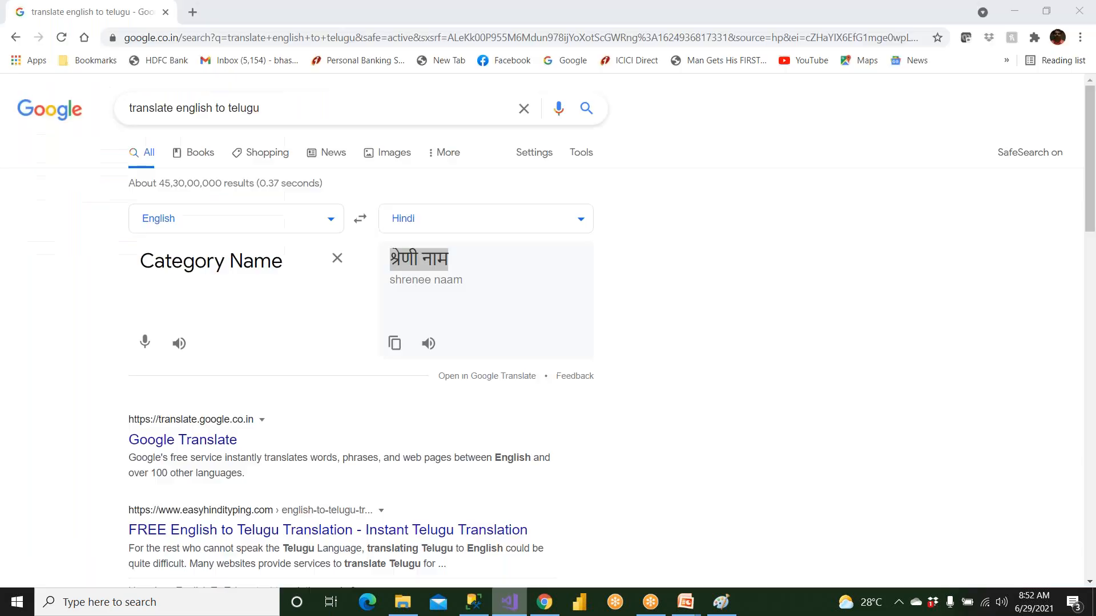
left_click(311, 260)
triple_click(288, 262)
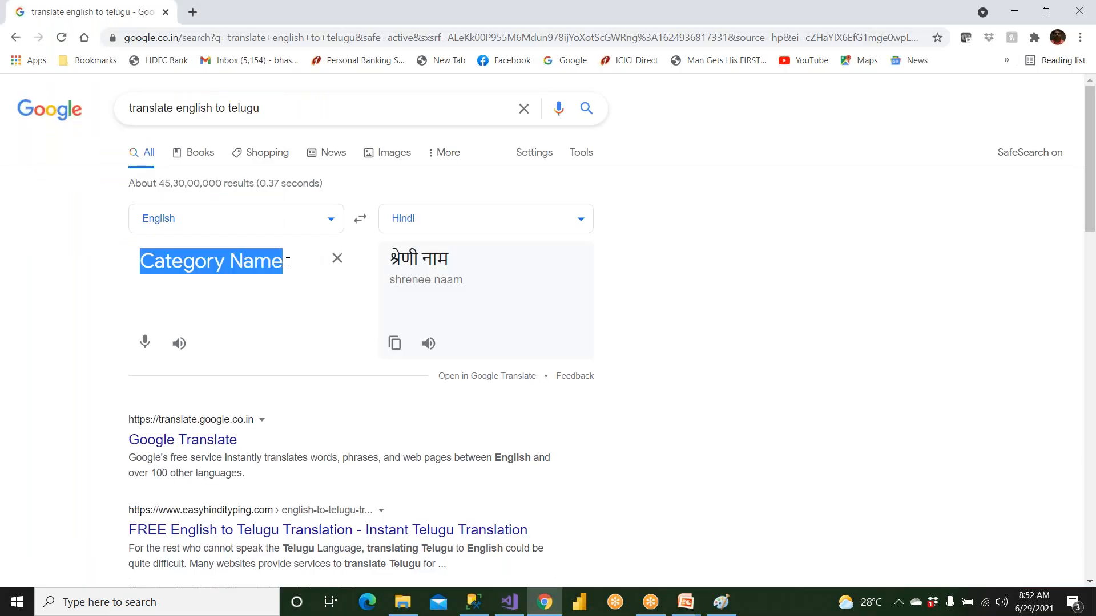
key("ctrl+v")
left_click(183, 261)
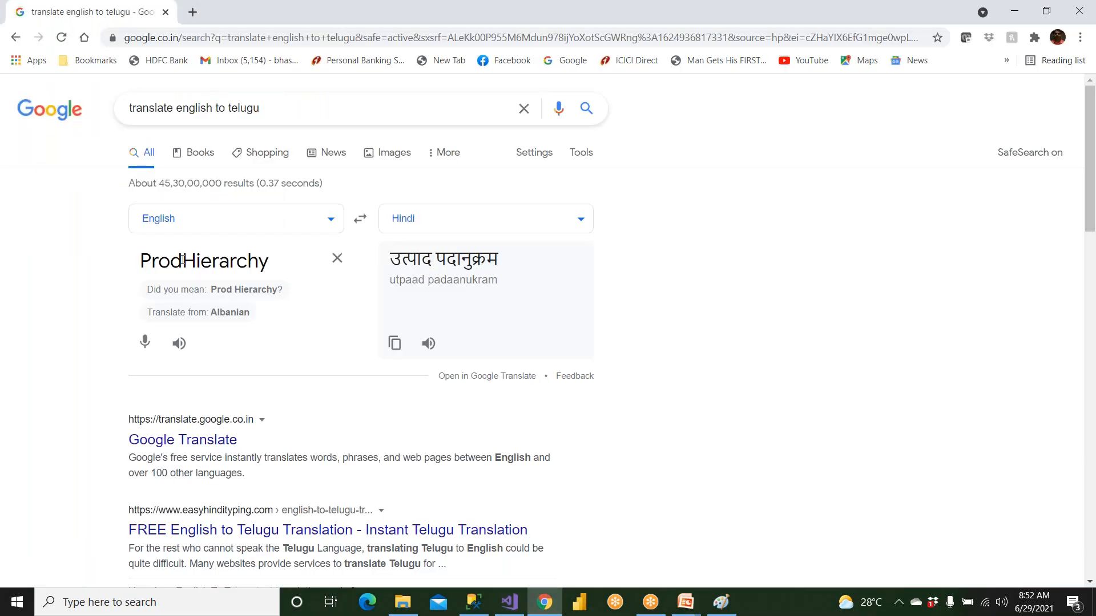
type("uct")
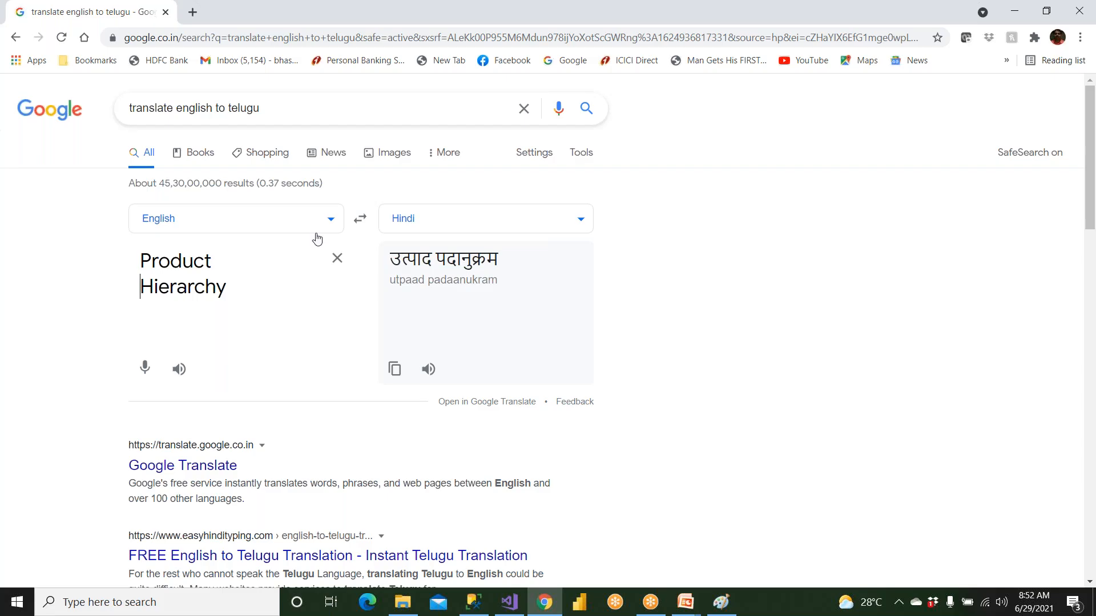
Step: Copy the translation उत्पाद पदानुक्रम and paste it in Visual Studio as the ProdHierarchy hierarchy's Hindi caption
left_click_drag(391, 260, 509, 259)
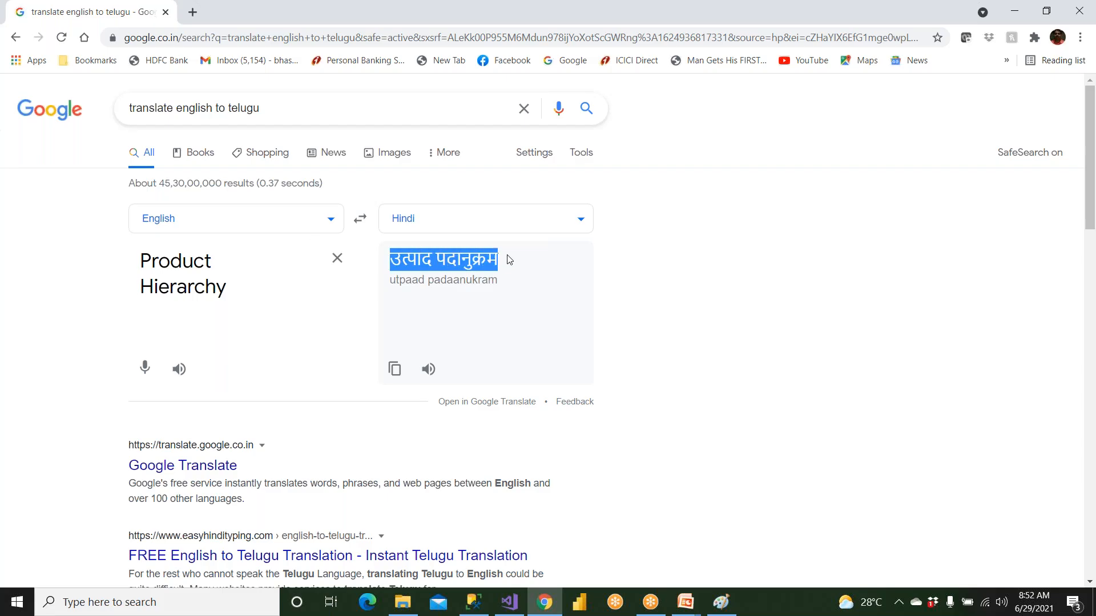
right_click(468, 264)
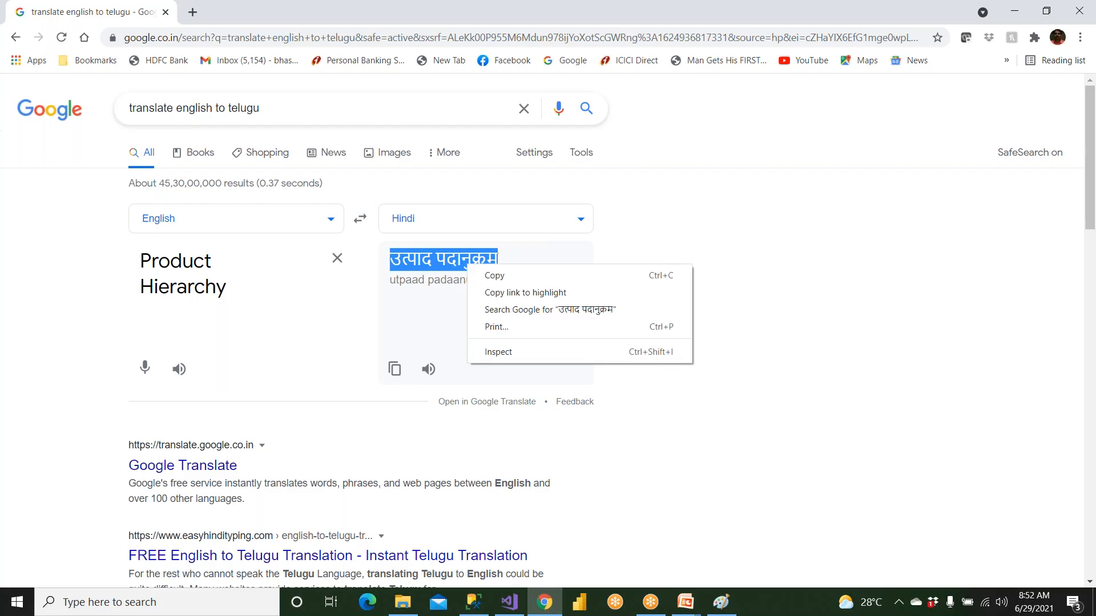
left_click(482, 276)
left_click(509, 602)
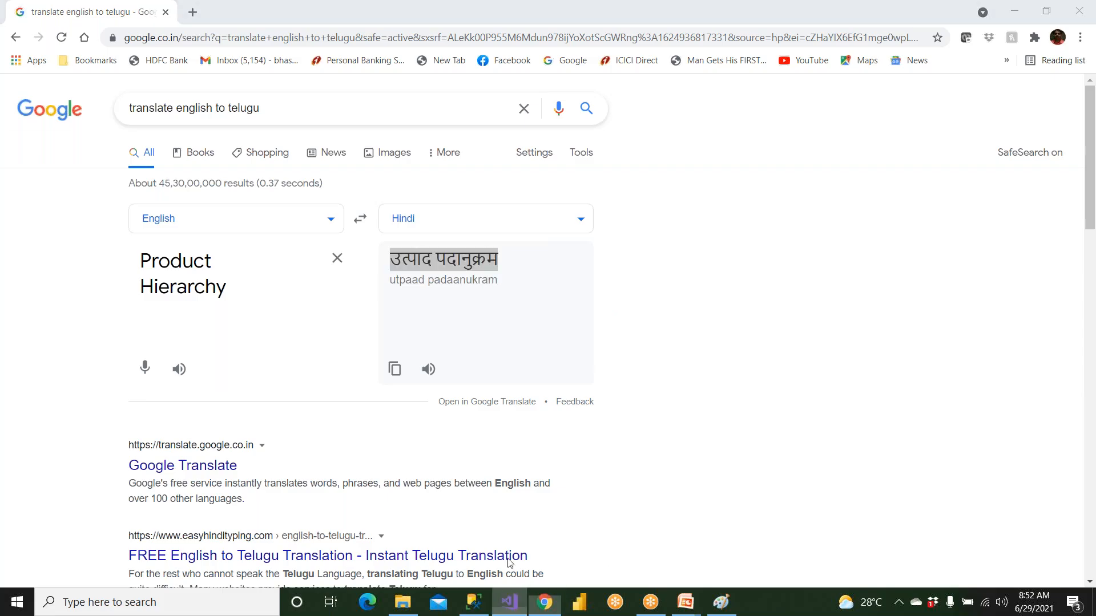
left_click(199, 213)
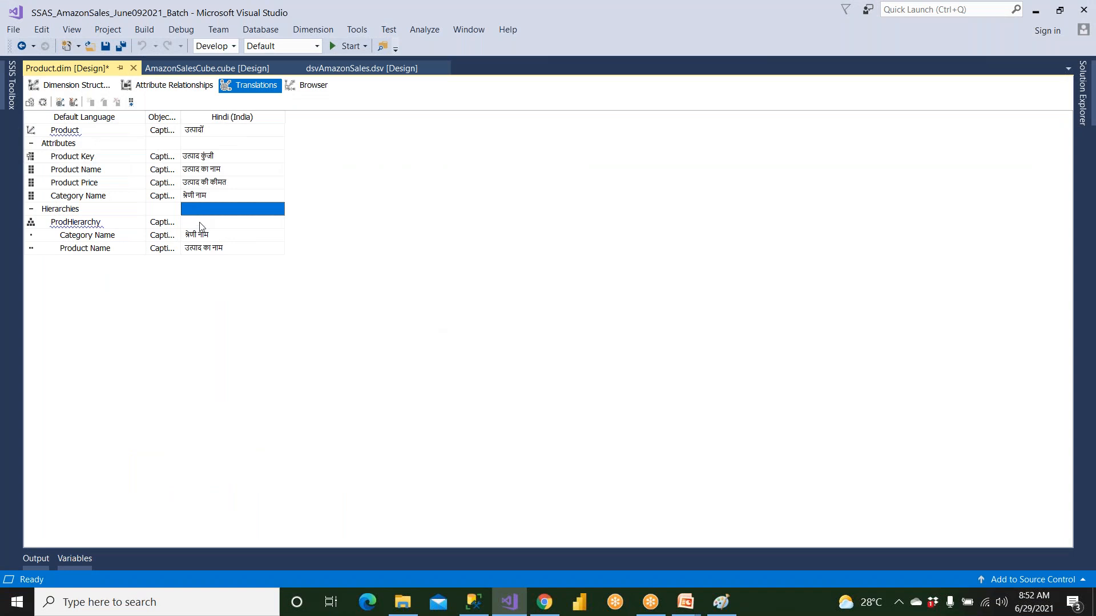
left_click(200, 222)
key("ctrl+v")
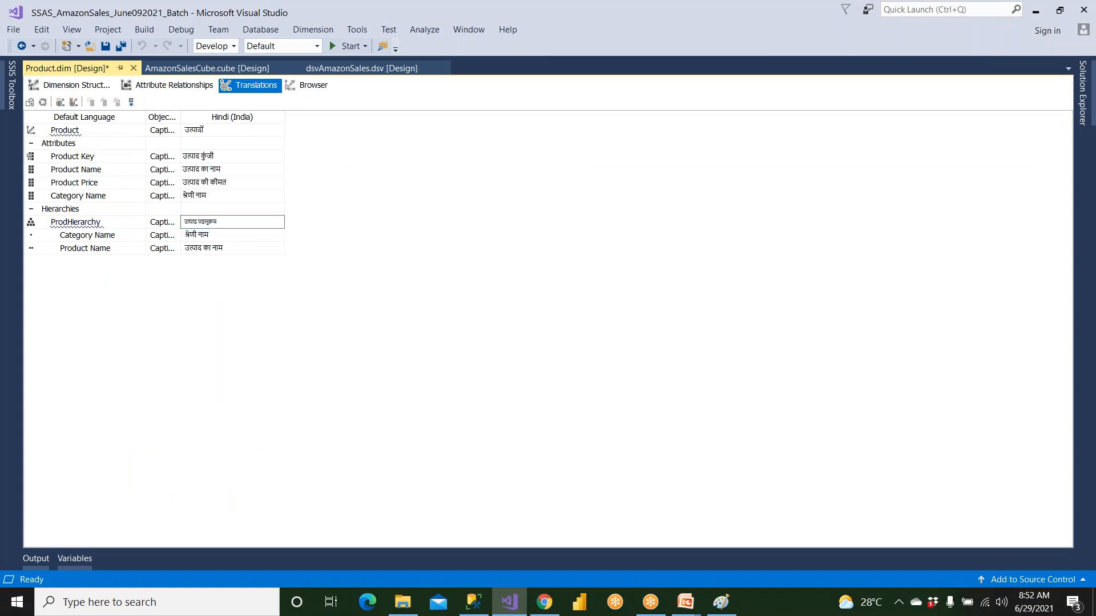
Step: Check the Hindi captions of the hierarchy levels, then save and close the Product dimension
left_click(108, 235)
left_click(115, 249)
double_click(210, 248)
key("Return")
left_click(105, 46)
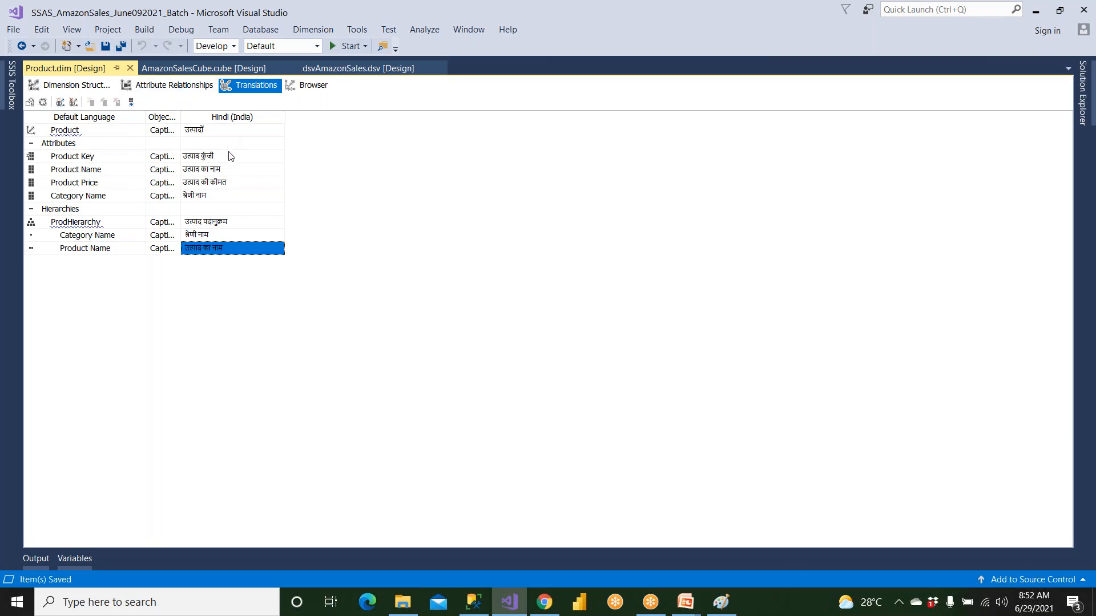
left_click(130, 69)
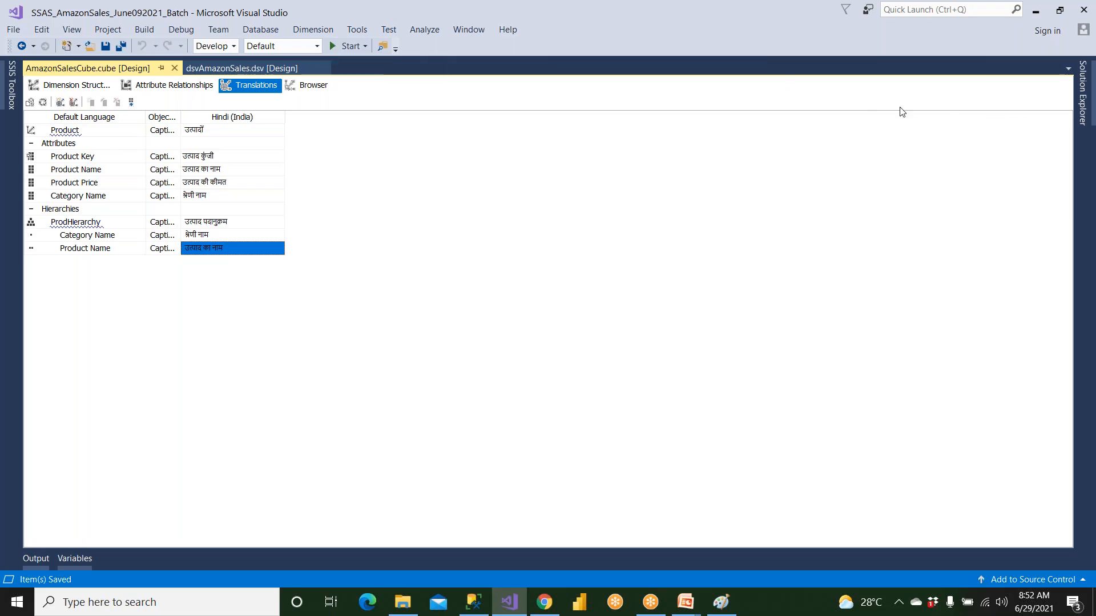
Step: Deploy the SSAS_AmazonSales_June092021_Batch project and close the deployment progress window
left_click(1082, 126)
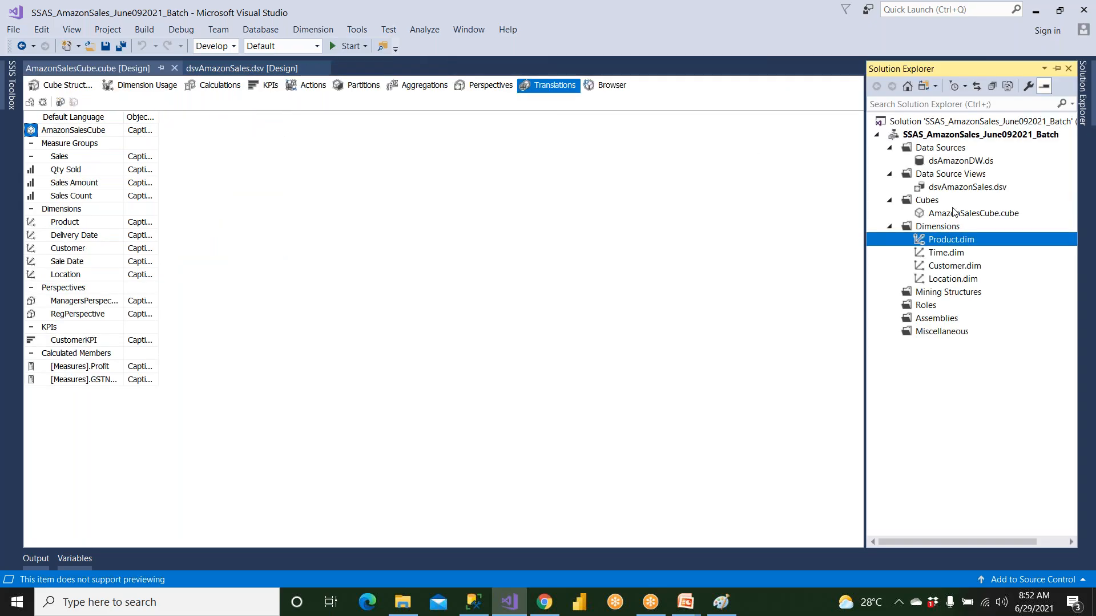
left_click(942, 135)
right_click(940, 135)
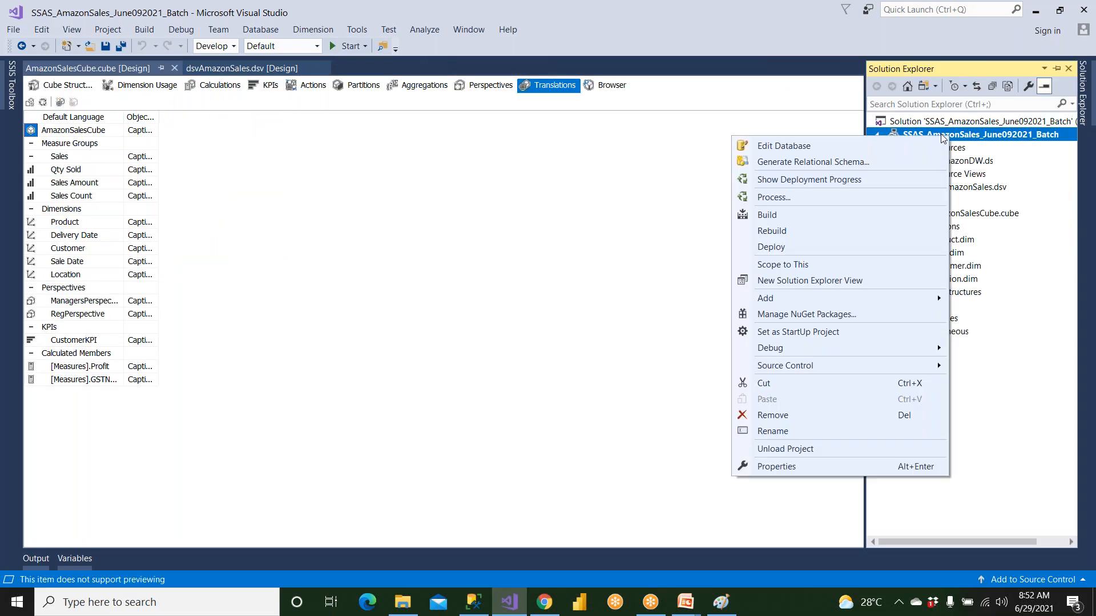
left_click(781, 247)
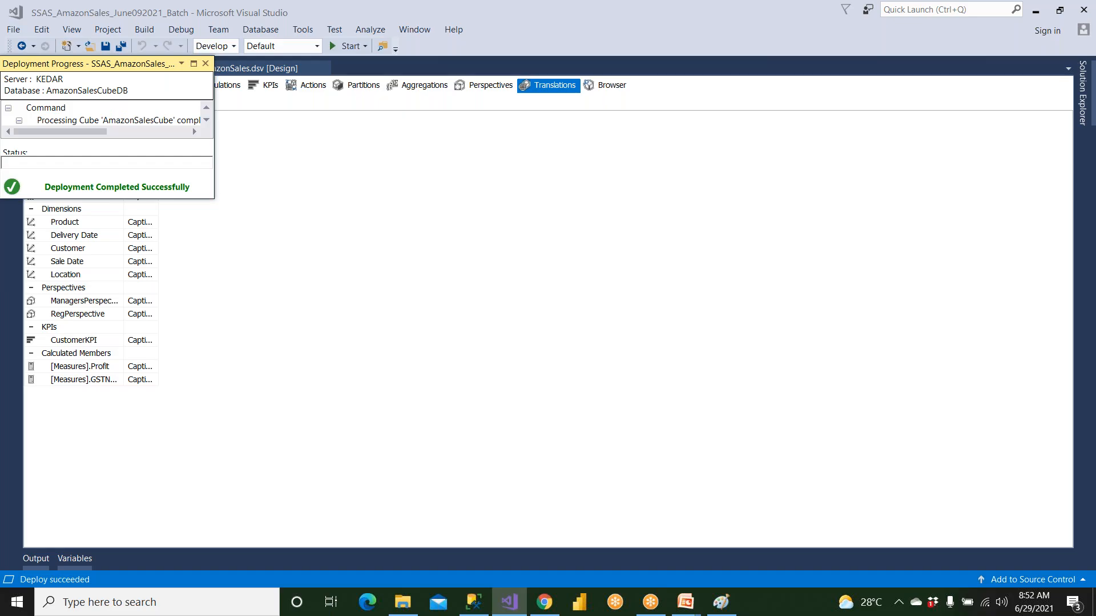
left_click(205, 64)
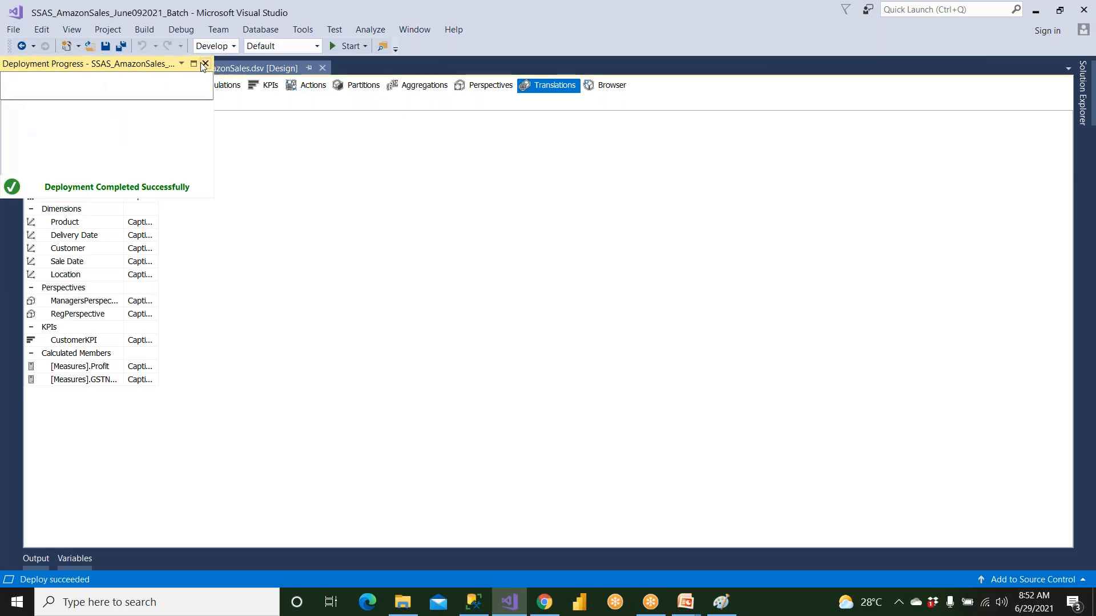
Step: Add a Hindi (India) translation to AmazonSalesCube
left_click(1072, 90)
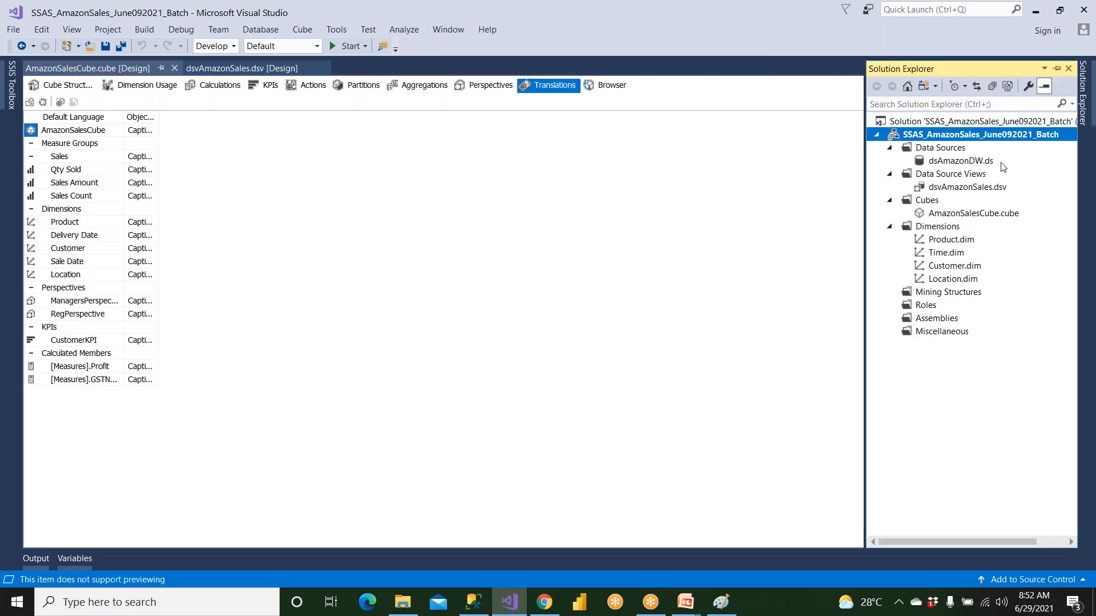
left_click(975, 214)
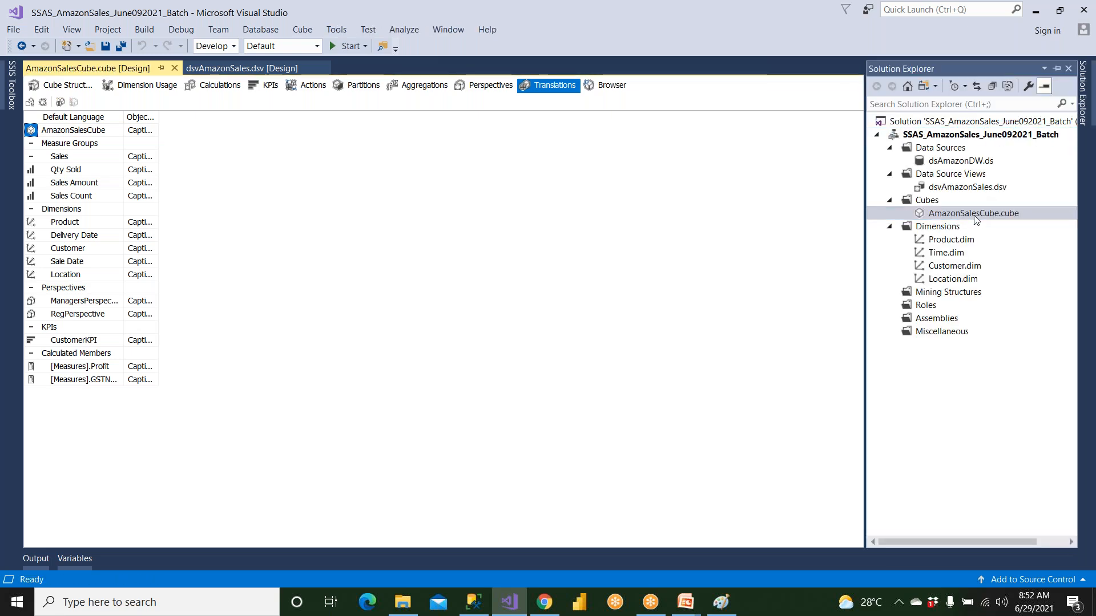
left_click(553, 87)
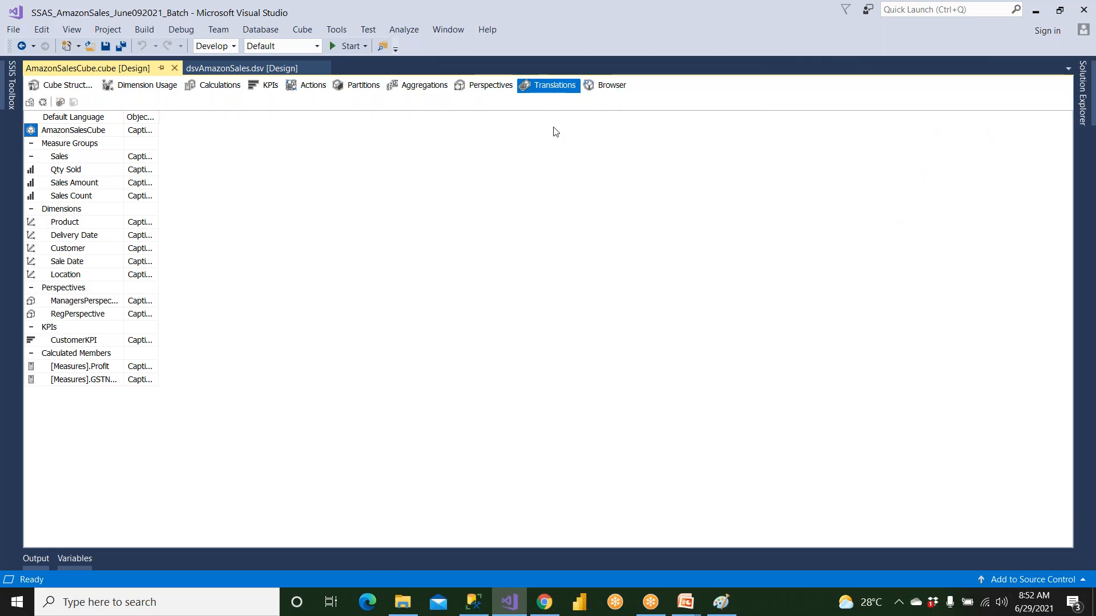
left_click(59, 102)
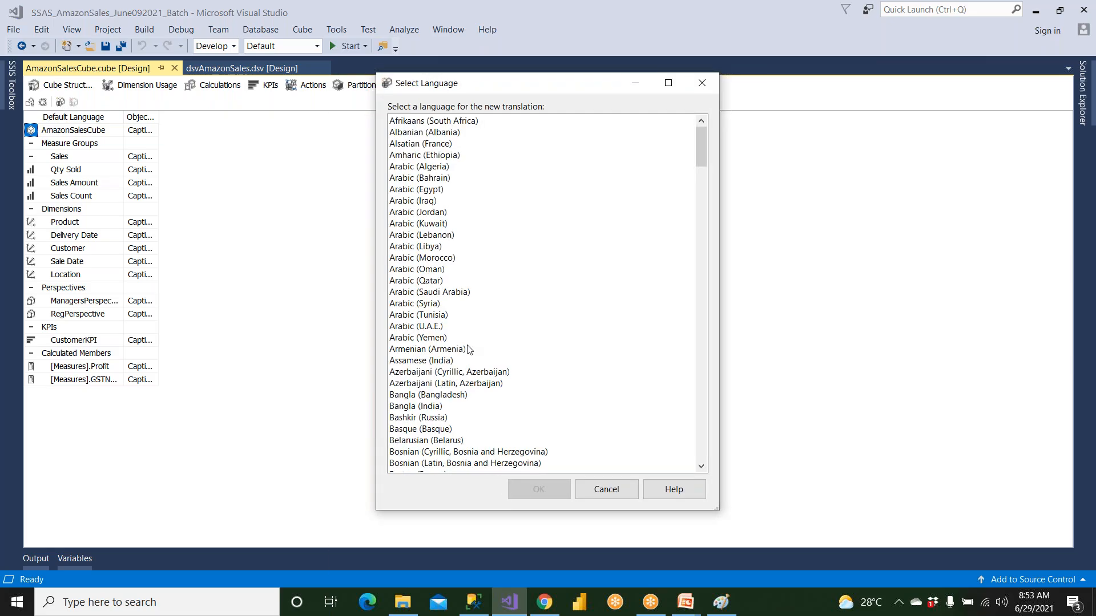
left_click(437, 360)
key("h")
key("h")
key("h")
key("h")
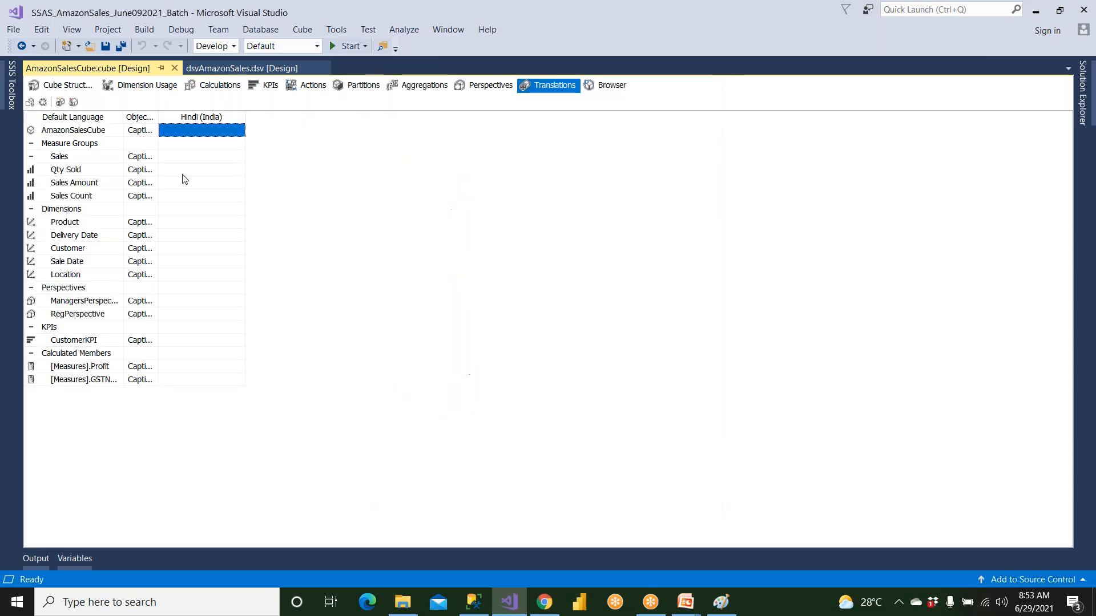
Step: Copy the AmazonSalesCube caption and translate it into Hindi in Chrome, reworded as Amazon Sale Cube
left_click(187, 130)
left_click(107, 130)
left_click_drag(105, 131, 40, 131)
key("ctrl+c")
key("alt+Tab")
triple_click(223, 291)
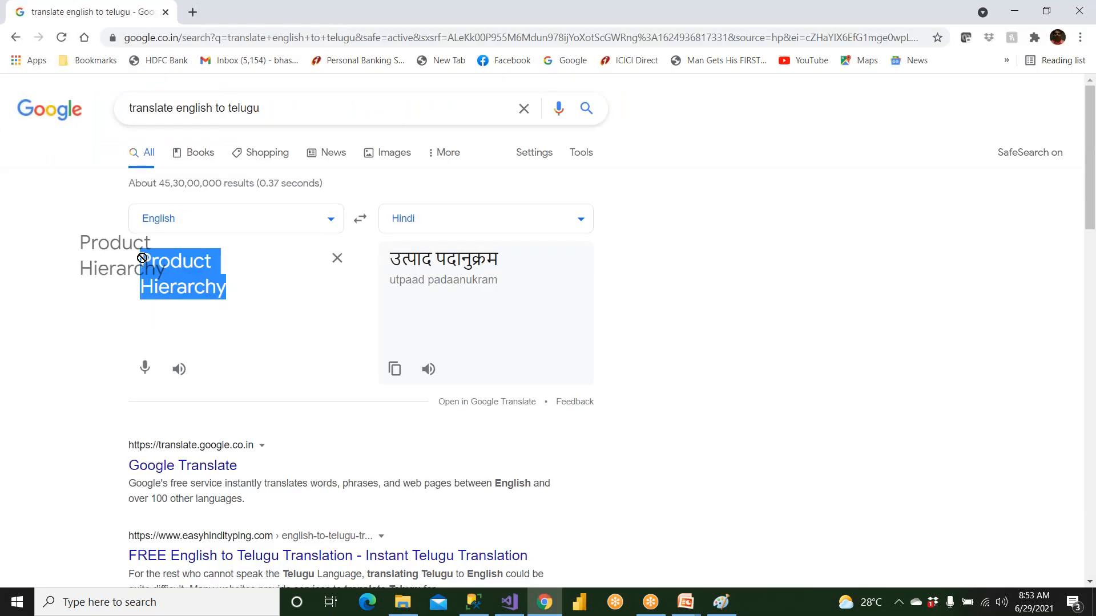
key("ctrl+v")
left_click(220, 266)
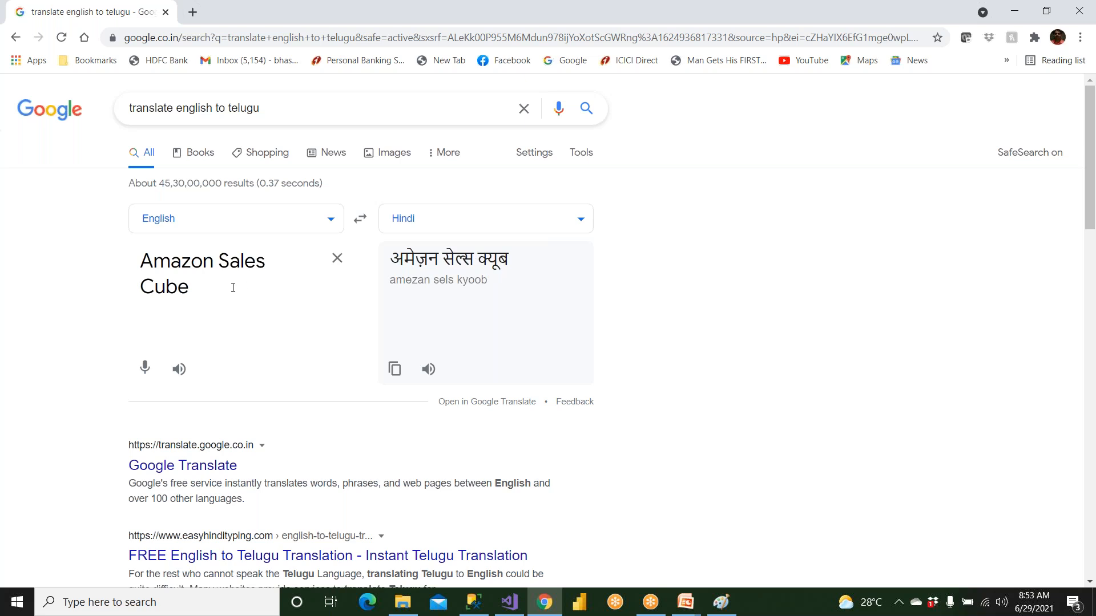
key("BackSpace")
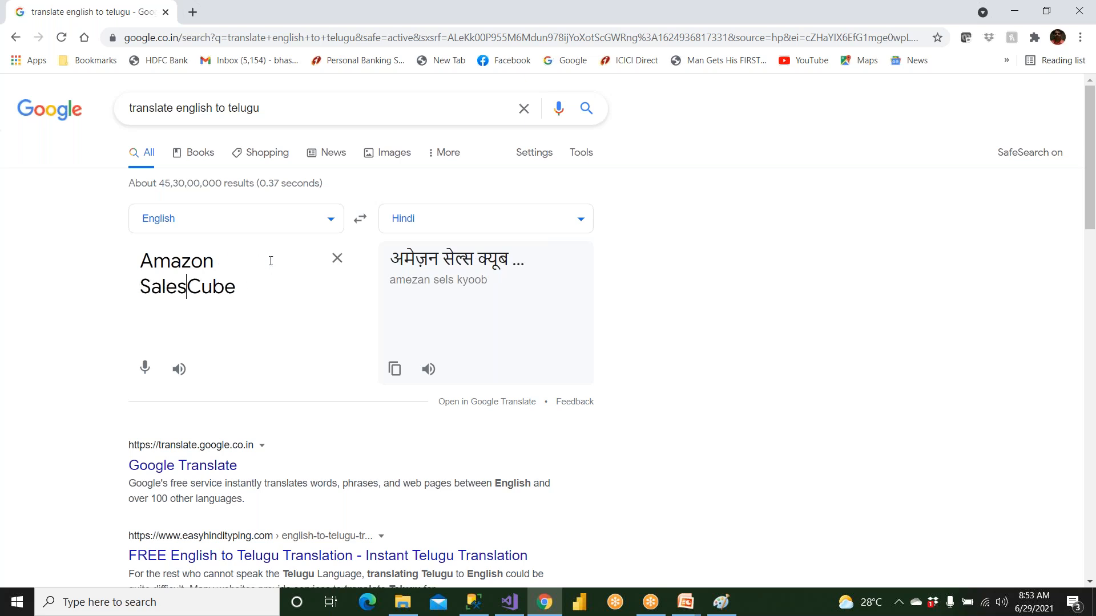
key("BackSpace")
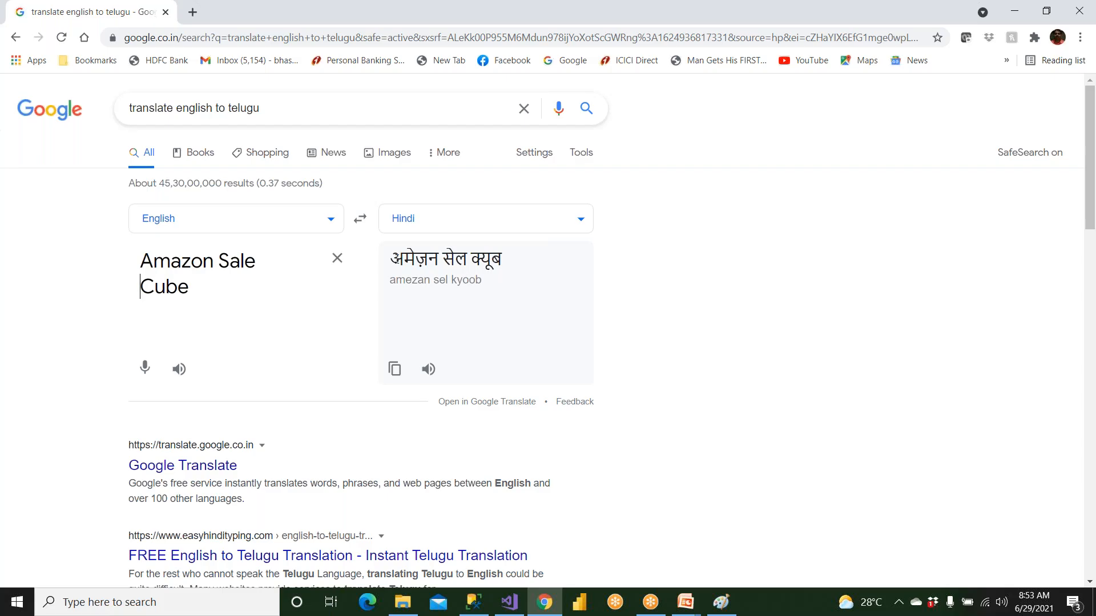
Step: Copy the translation अमेज़न सेल क्यूब and paste it in Visual Studio as the AmazonSalesCube Hindi caption
left_click_drag(391, 258, 409, 257)
left_click_drag(516, 265, 502, 261)
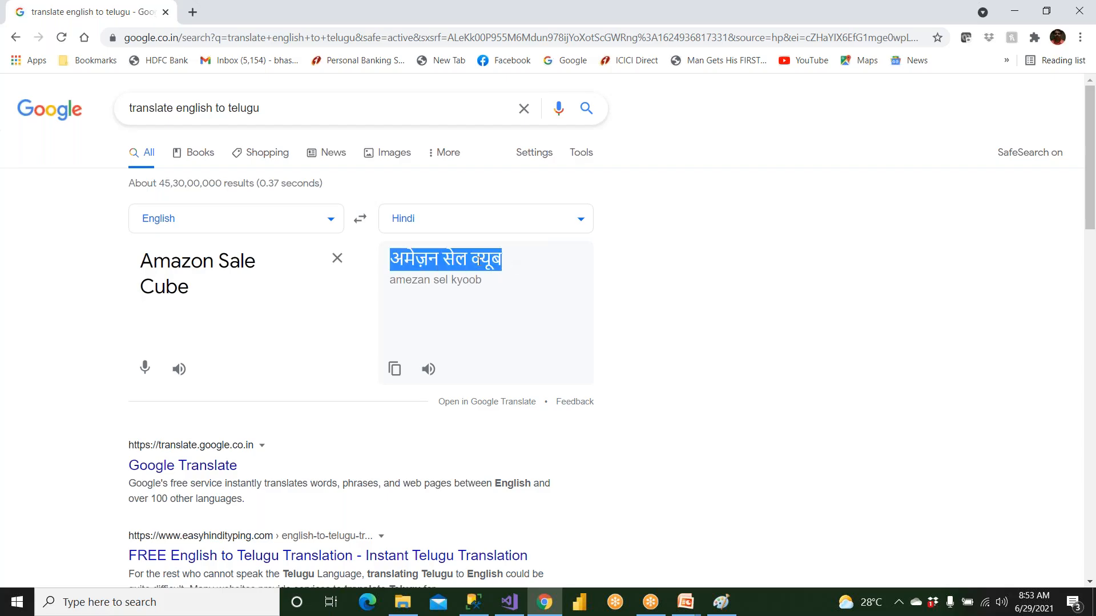
right_click(478, 264)
left_click(496, 272)
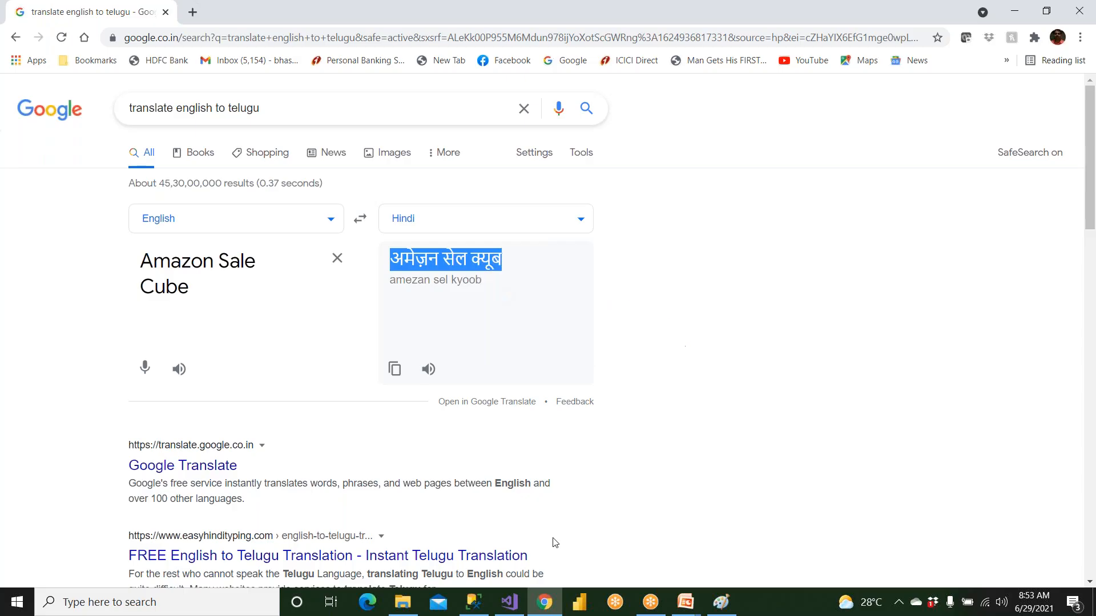
left_click(509, 602)
left_click(201, 130)
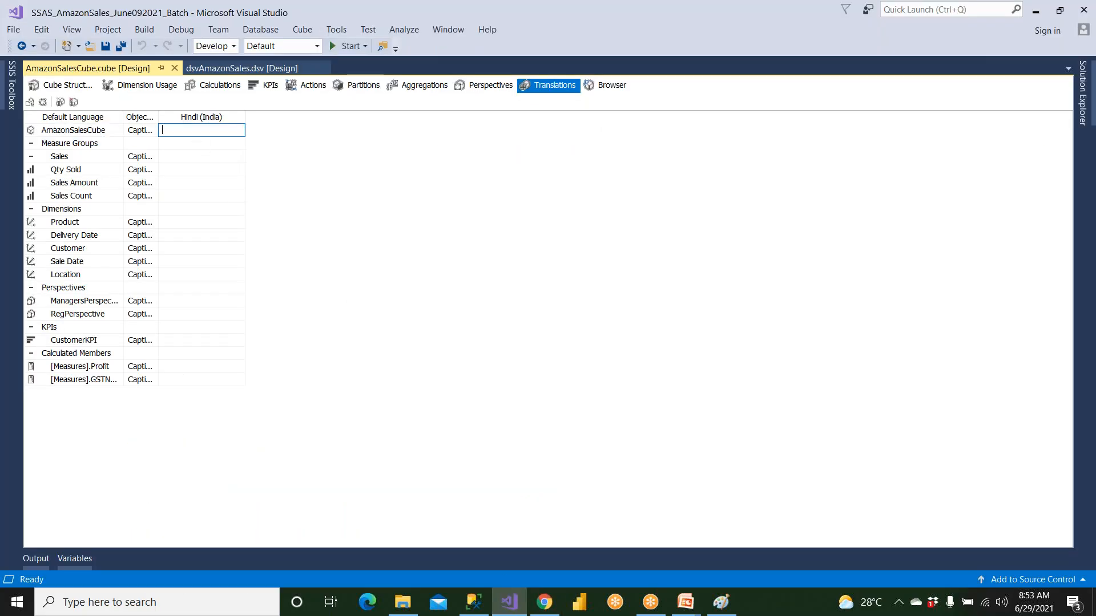
key("ctrl+v")
Step: Copy the Sales measure group's caption and translate it into Hindi in Chrome
left_click(86, 153)
left_click(85, 153)
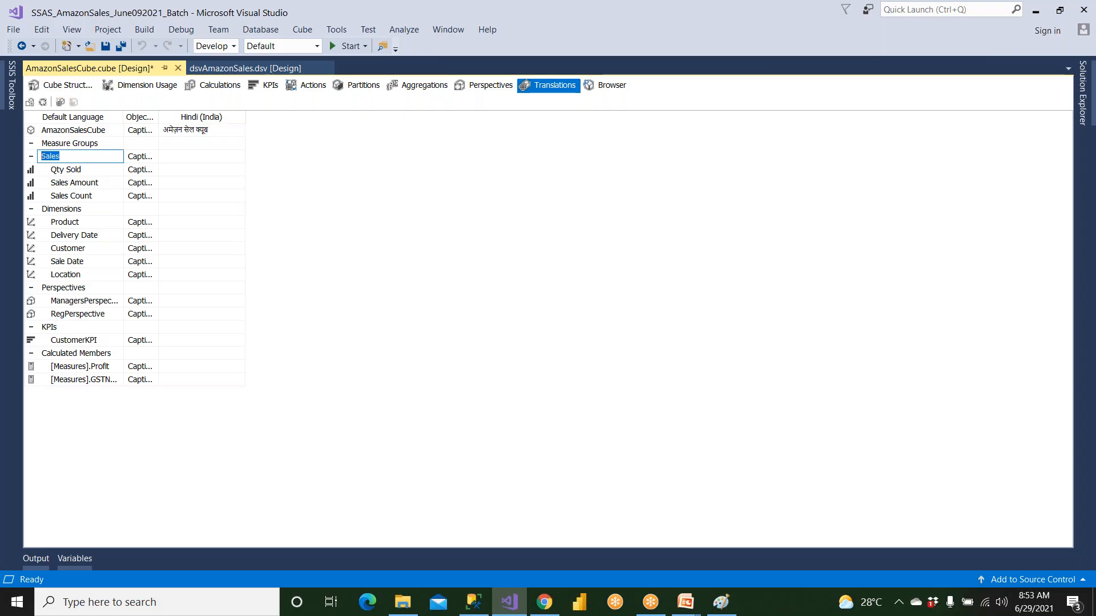
left_click(544, 602)
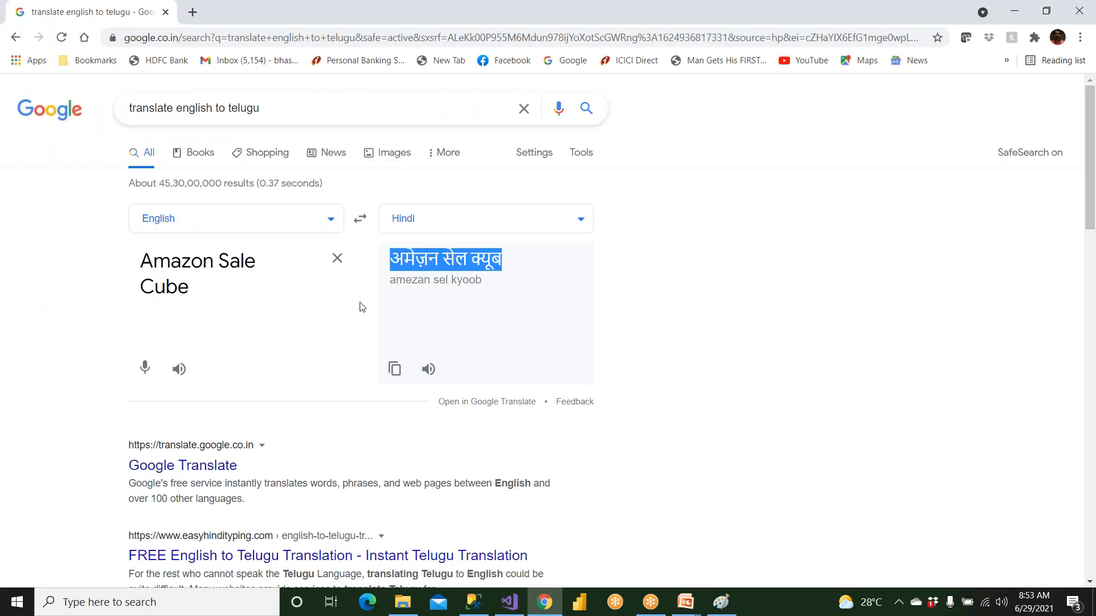
triple_click(255, 293)
key("ctrl+v")
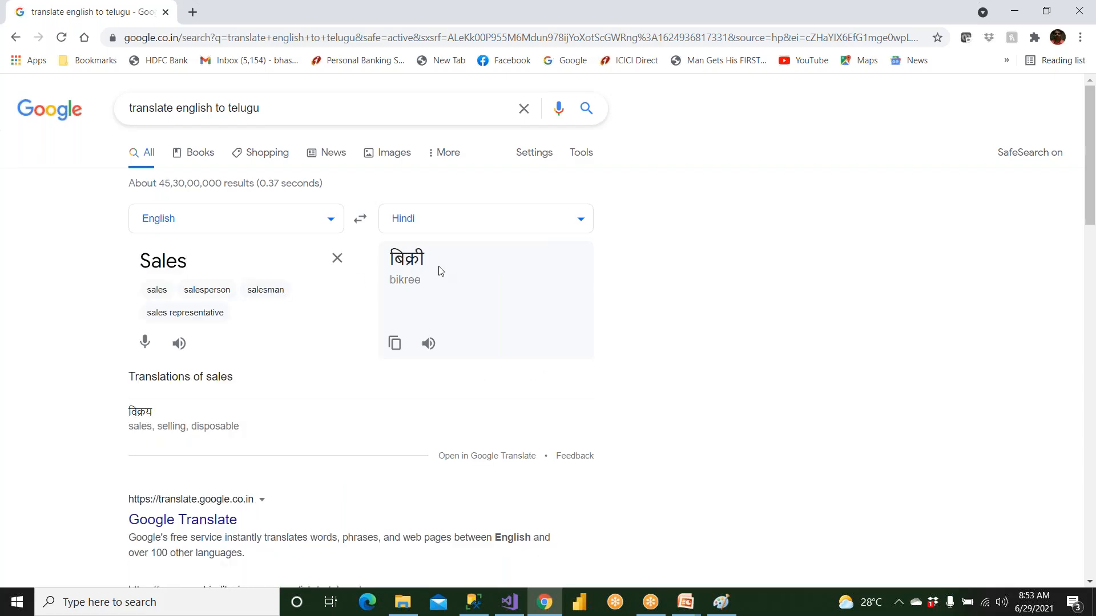
Step: Copy the translation बिक्री and paste it in Visual Studio as the Sales measure group's Hindi caption
left_click_drag(428, 262, 376, 259)
right_click(390, 260)
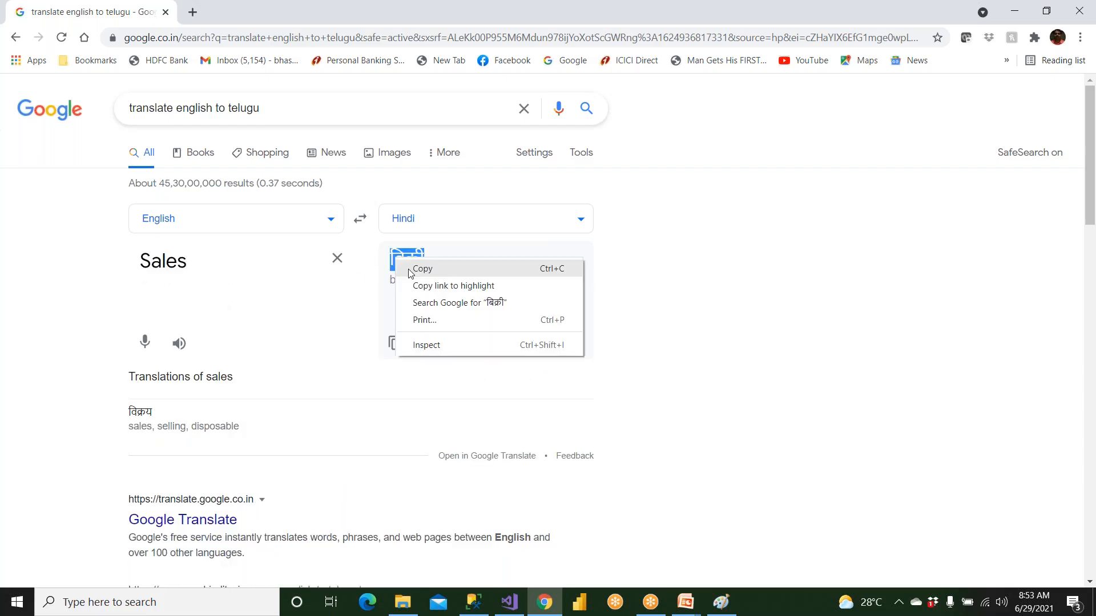
left_click(420, 270)
key("alt+Tab")
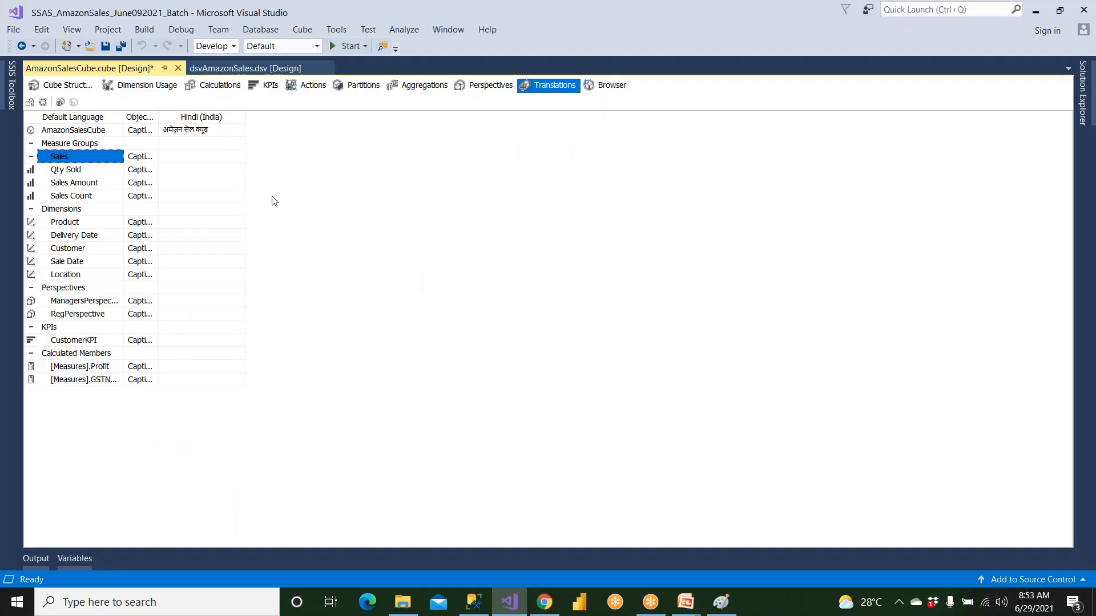
left_click(217, 157)
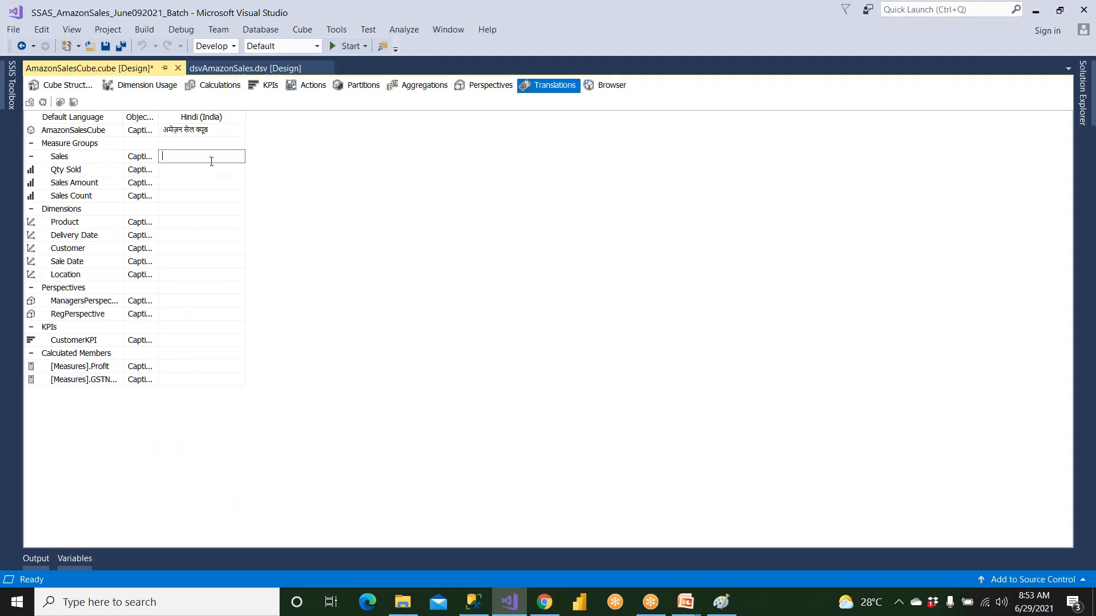
key("alt+Tab")
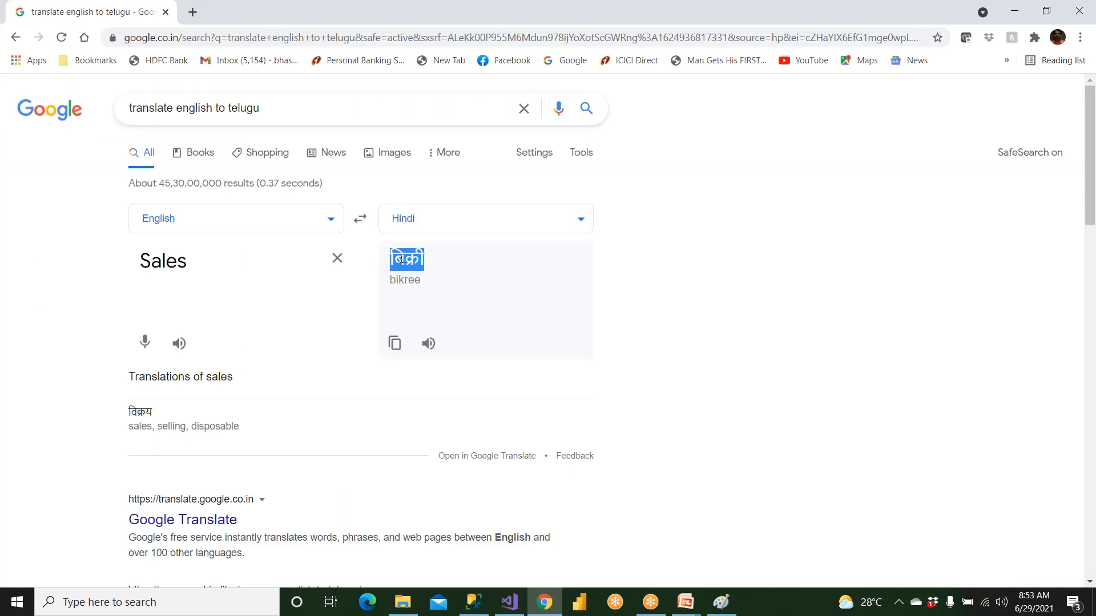
left_click(439, 275)
left_click_drag(390, 259, 423, 260)
key("alt+Tab")
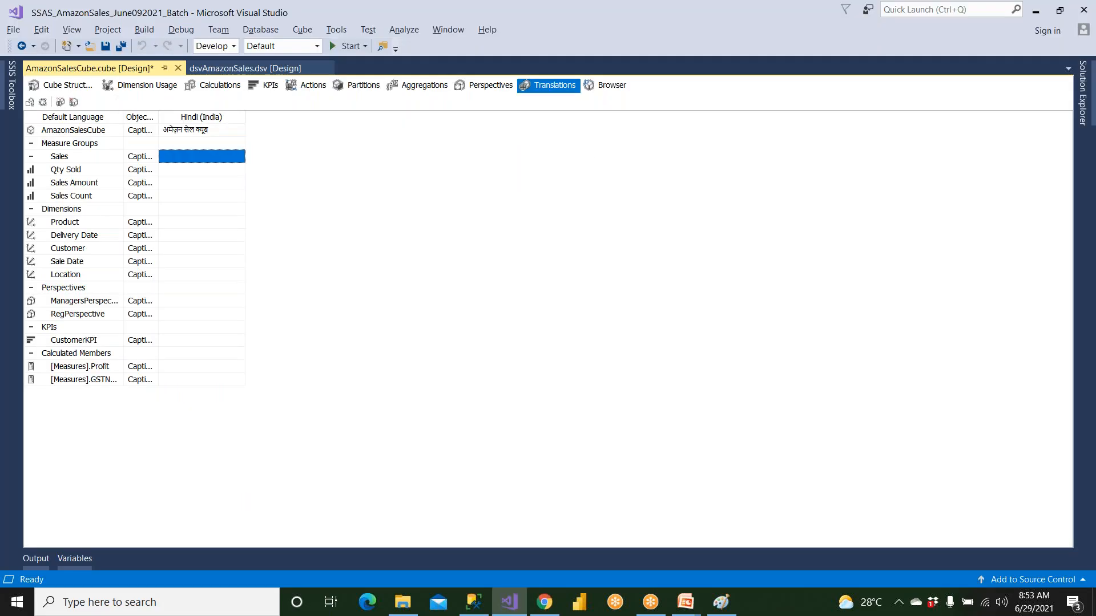
left_click(186, 158)
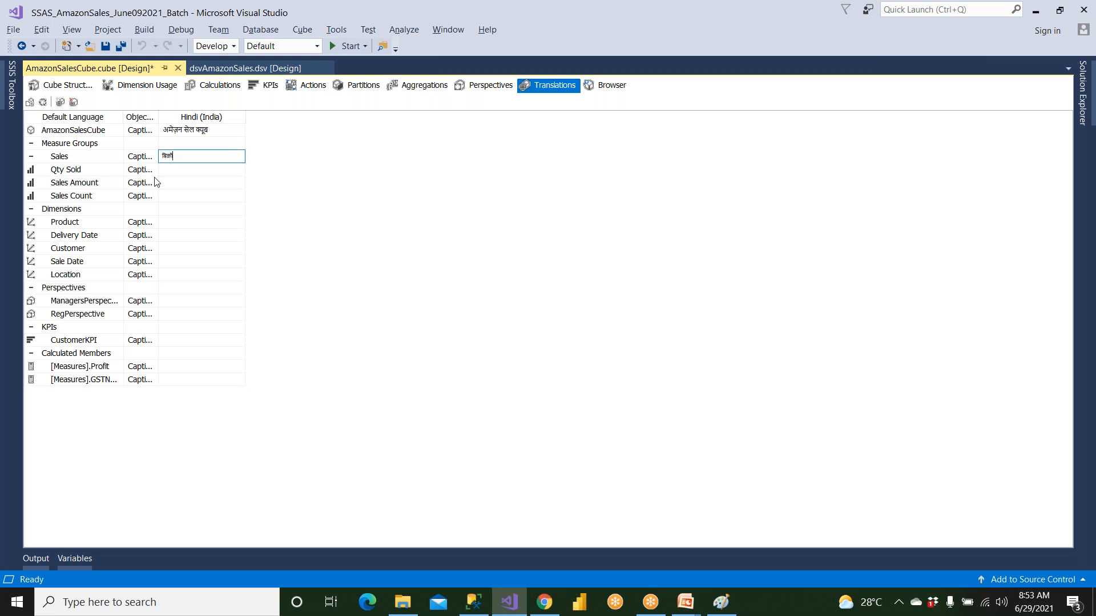
Step: Switch to Chrome and translate Quantity Sold from English into Hindi
key("alt+Tab")
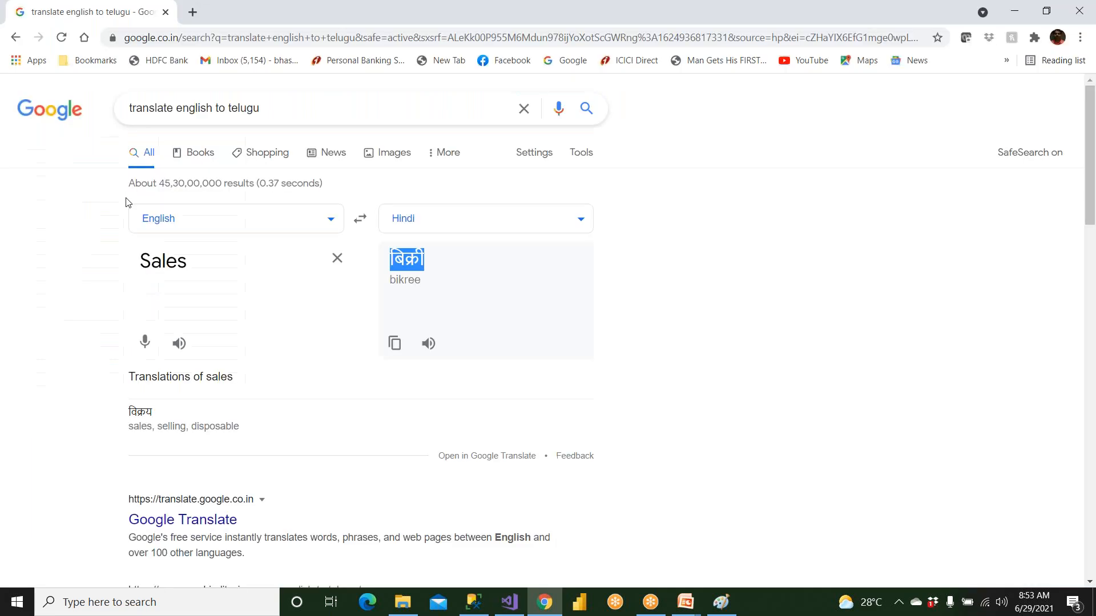
type("Qt")
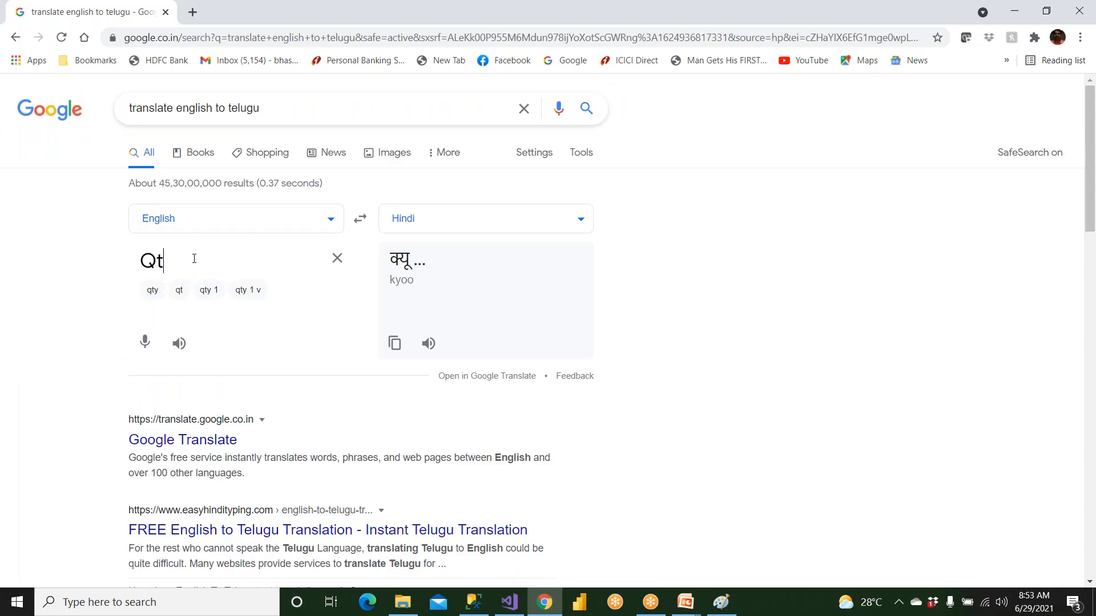
type("ual")
key("BackSpace")
type("nti")
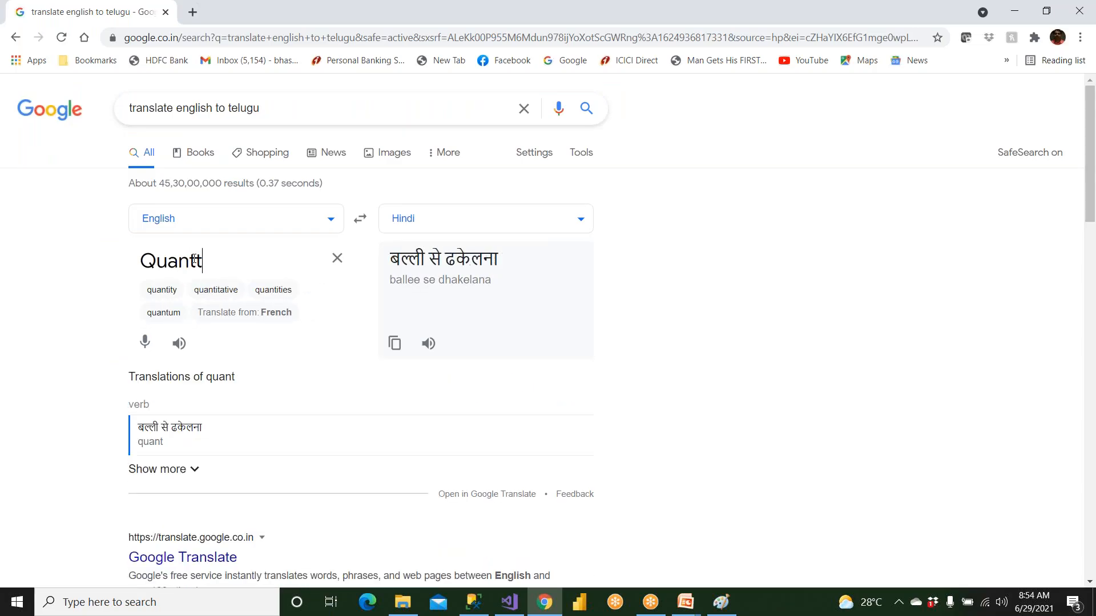
type("ty Sold")
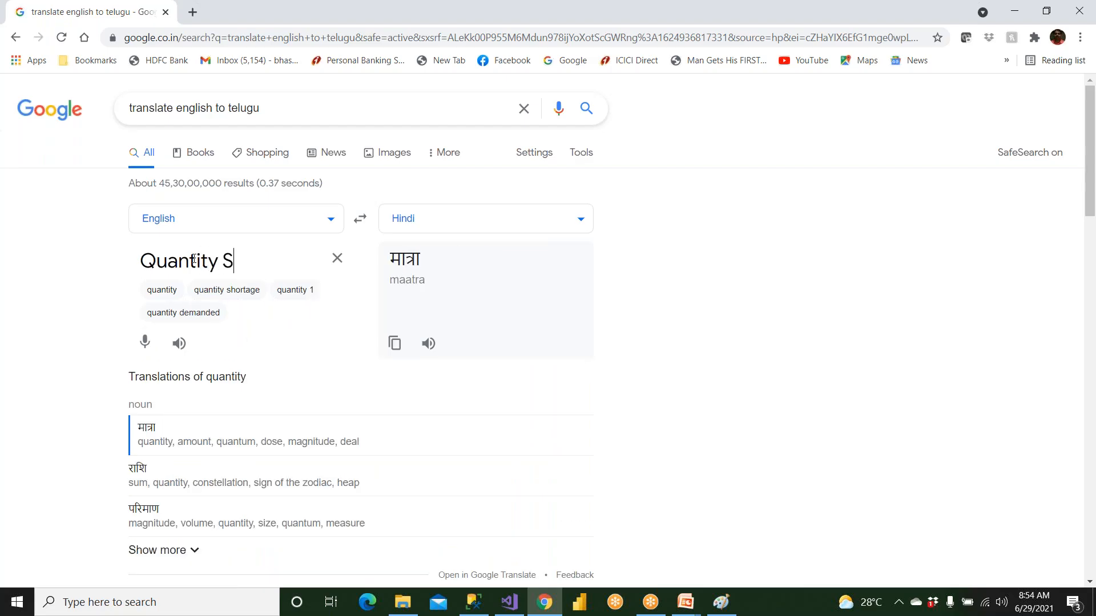
Step: Copy the translation बेचा गया सामान and paste it in Visual Studio as the Qty Sold measure's Hindi caption
left_click_drag(395, 254, 493, 257)
right_click(481, 258)
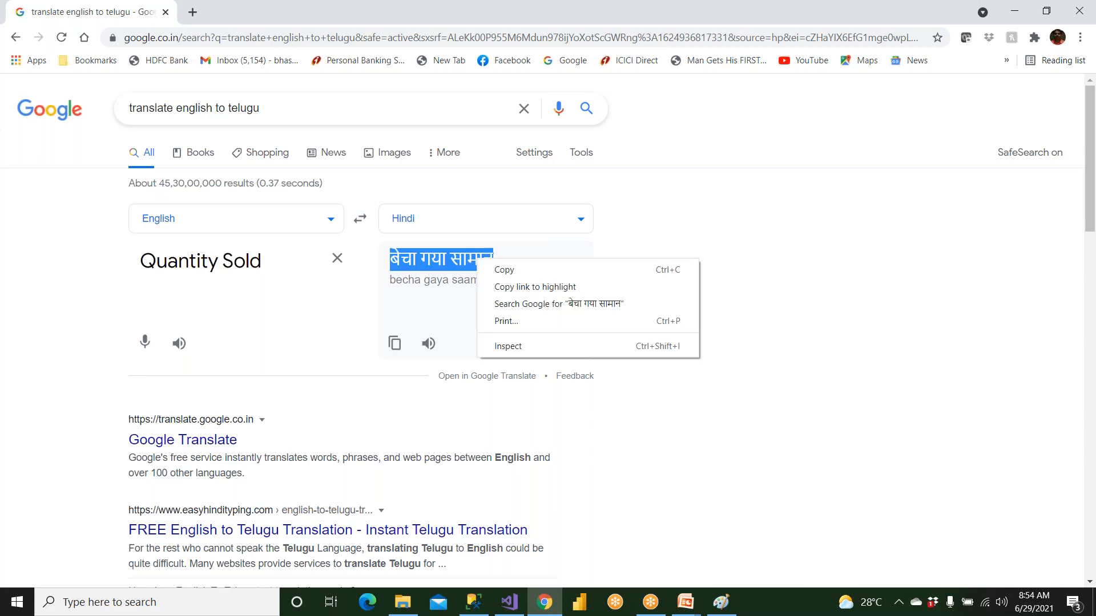
left_click(502, 270)
left_click(510, 602)
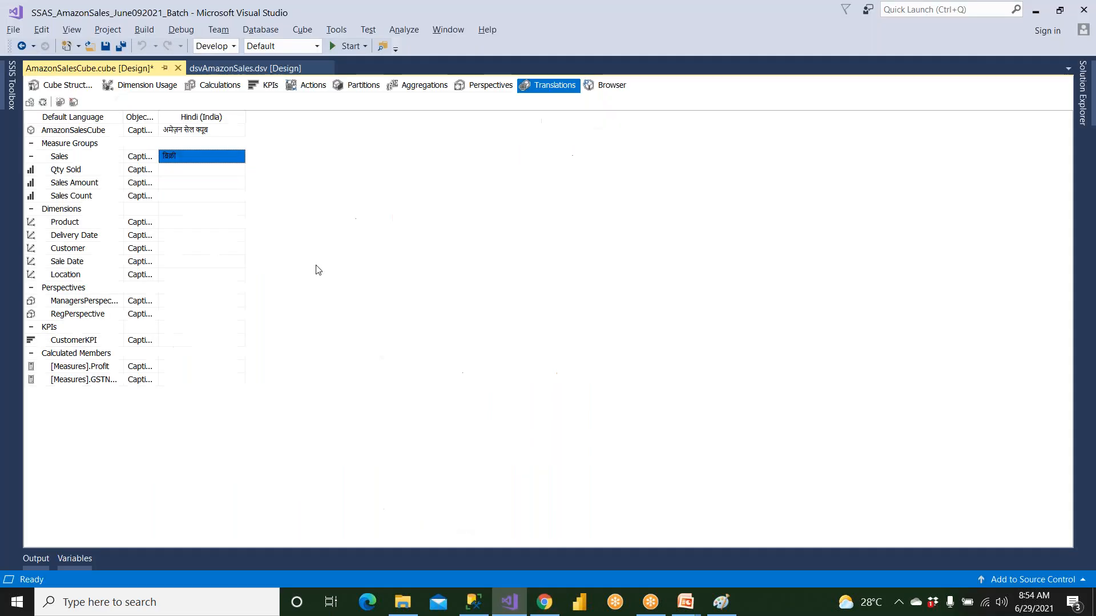
left_click(200, 171)
key("ctrl+v")
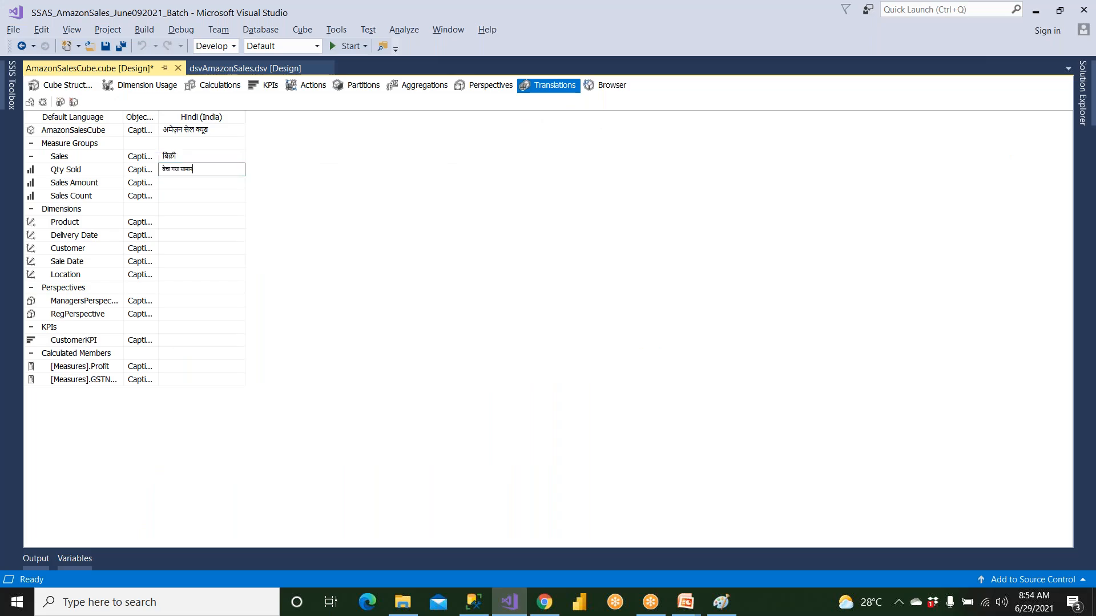
Step: Switch to Chrome and translate the Sales Amount measure's caption into Hindi
left_click(114, 183)
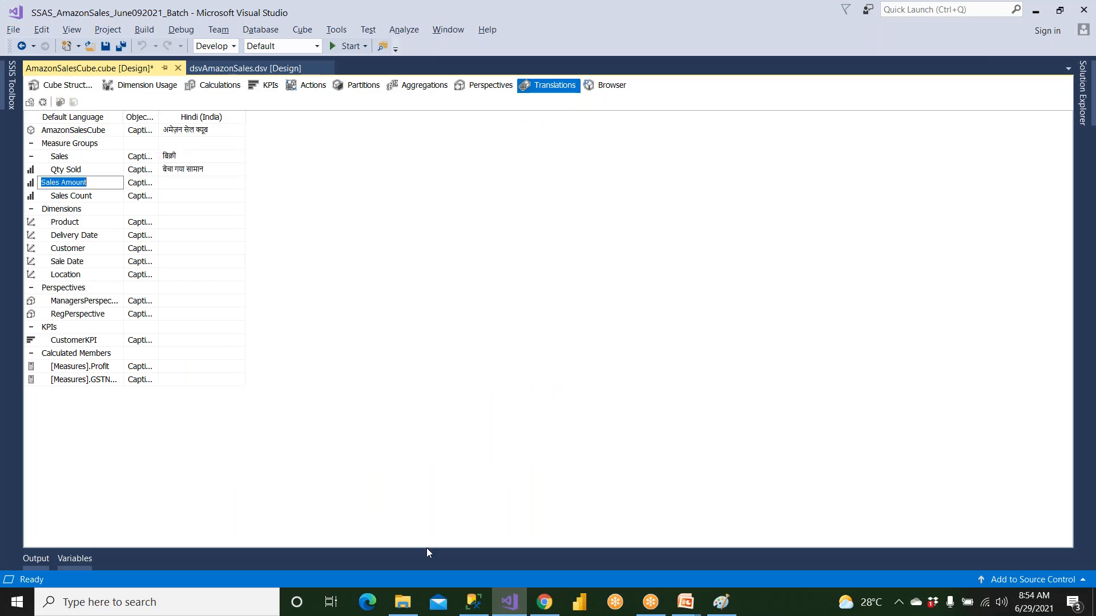
left_click(474, 602)
left_click(544, 602)
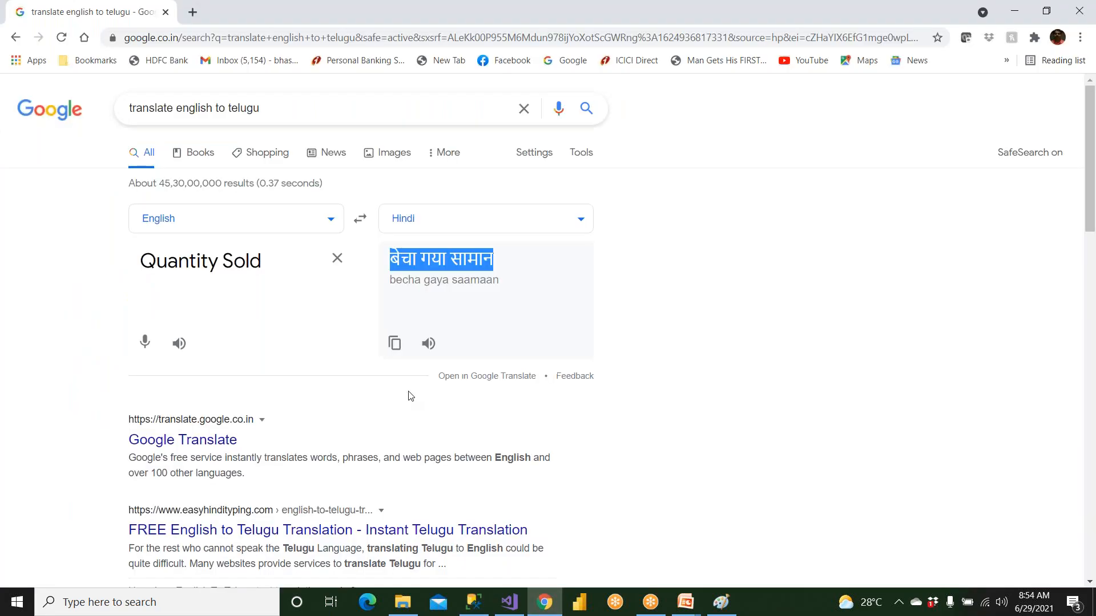
left_click(262, 260)
type("Sa")
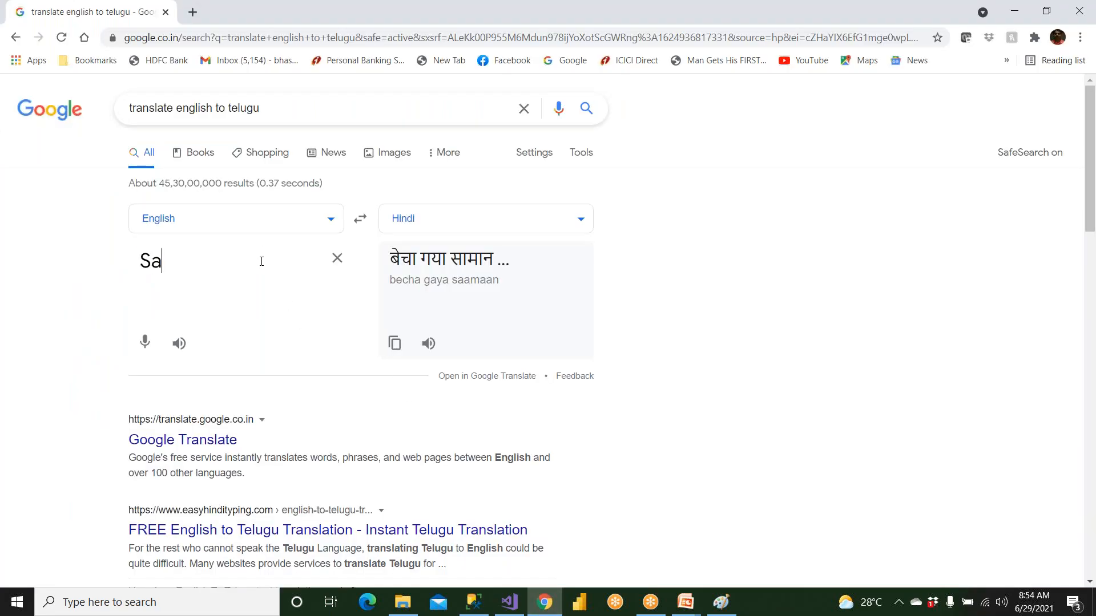
type("les AMount")
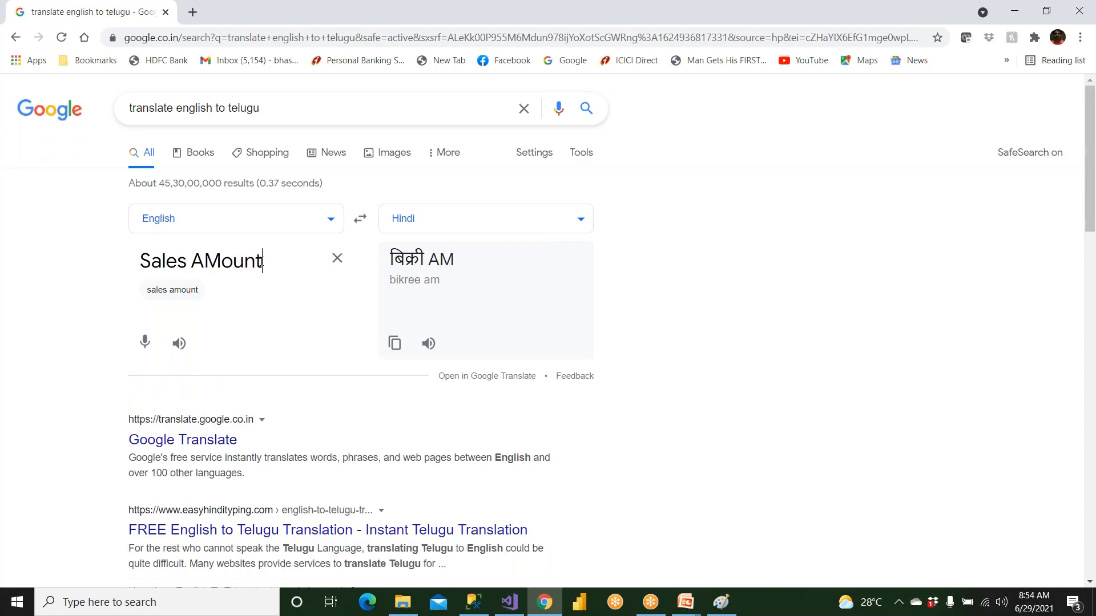
Step: Copy the translation बिक्री मूल्य and paste it in Visual Studio as the Sales Amount measure's Hindi caption
left_click_drag(392, 260, 456, 266)
right_click(456, 266)
left_click(459, 268)
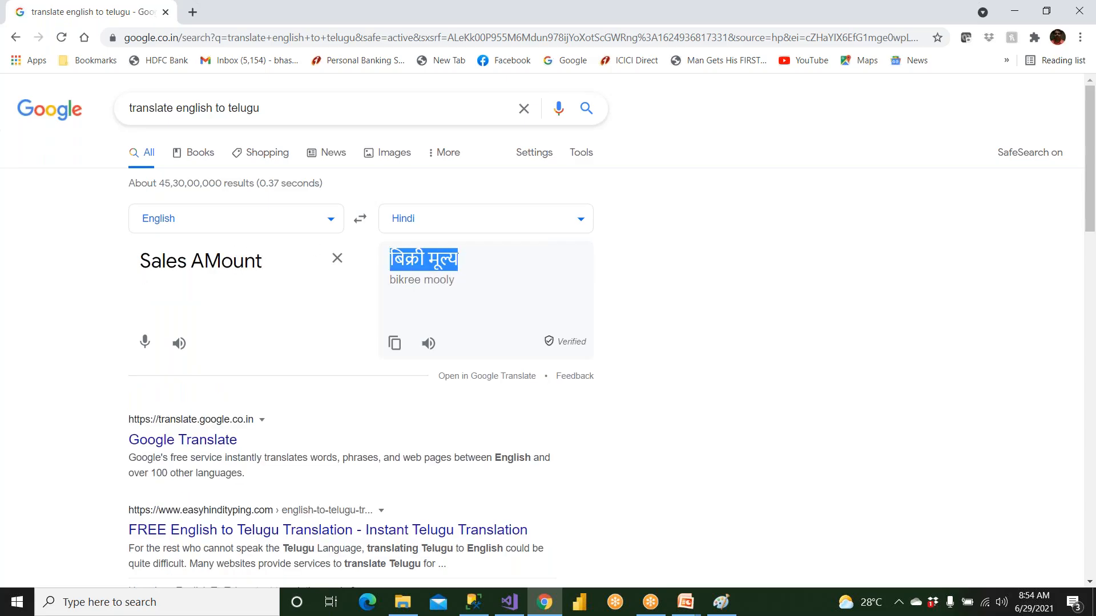
left_click(473, 602)
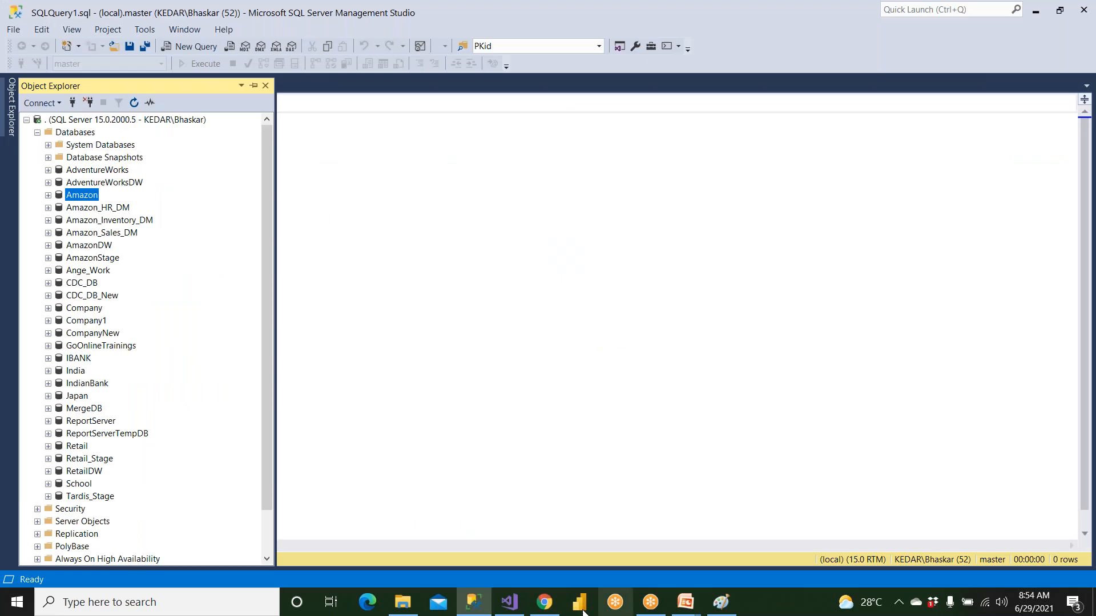
left_click(509, 602)
left_click(179, 183)
key("ctrl+v")
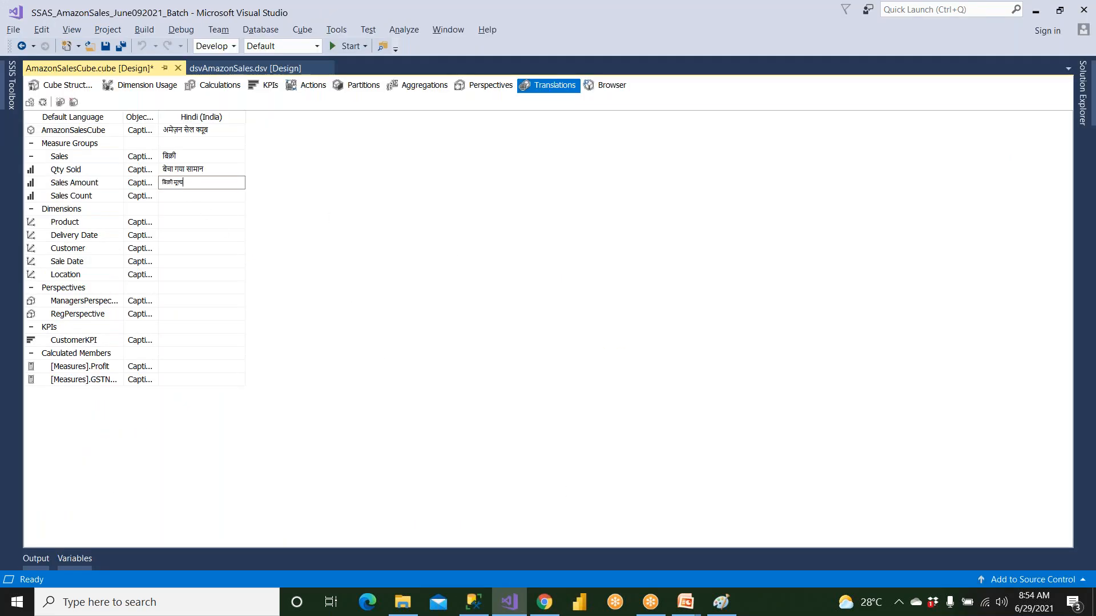
left_click(101, 196)
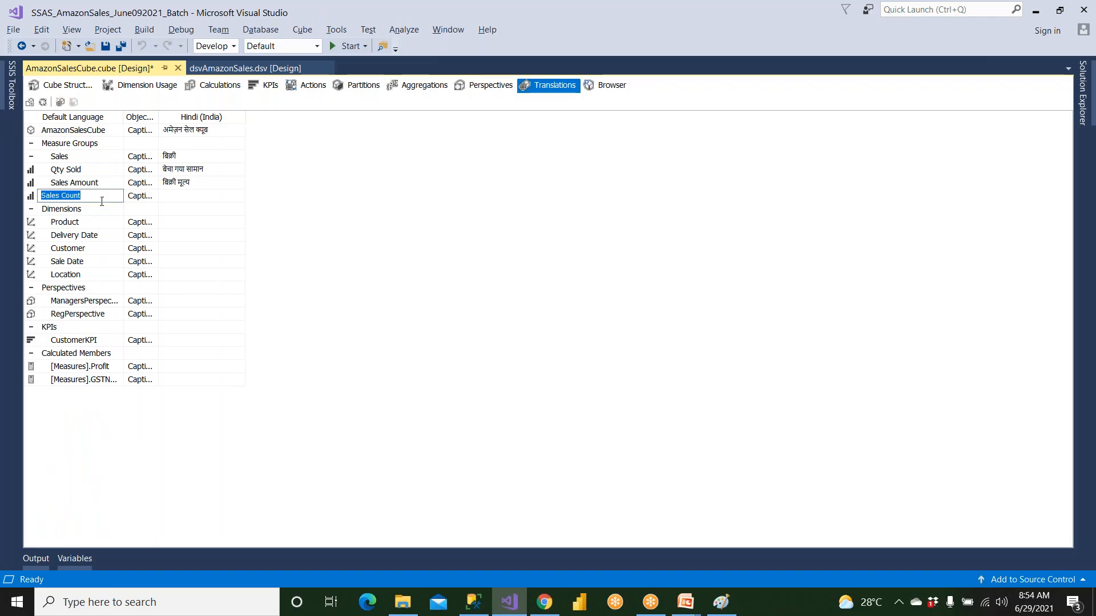
left_click(102, 224)
left_click_drag(103, 224, 40, 222)
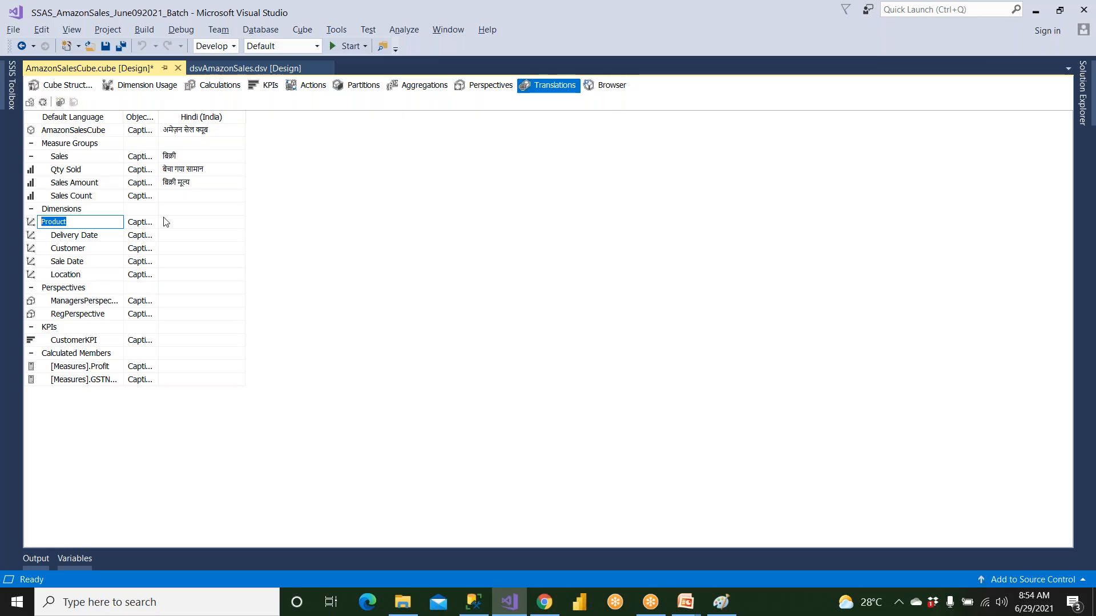
Step: Copy the Delivery Date dimension's caption and translate it into Hindi in Chrome
left_click(103, 235)
left_click_drag(103, 235, 41, 235)
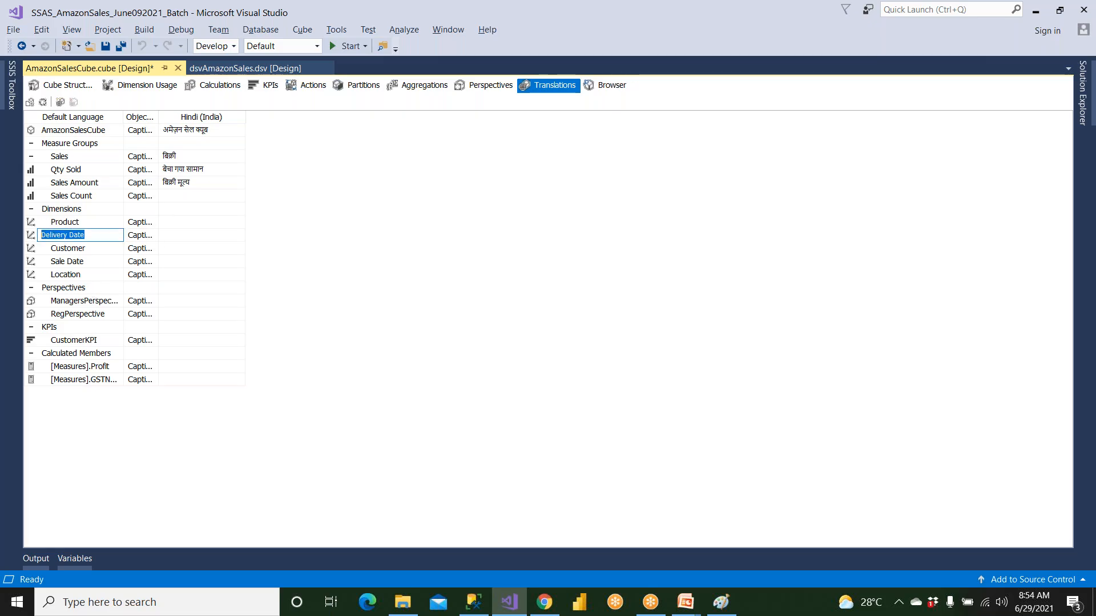
left_click(544, 602)
left_click(212, 225)
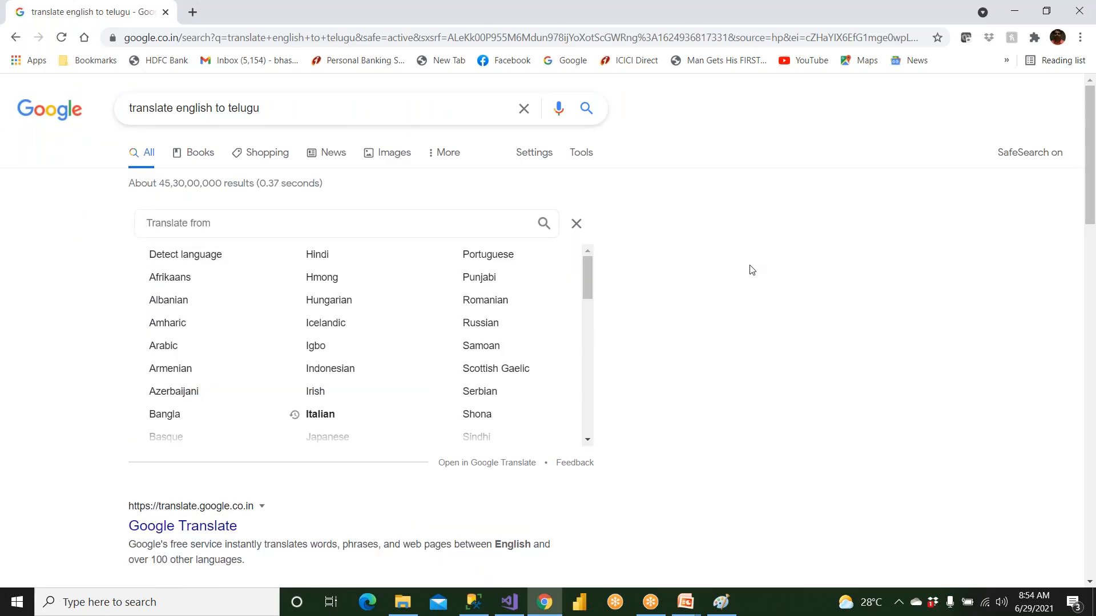
left_click(575, 223)
triple_click(246, 263)
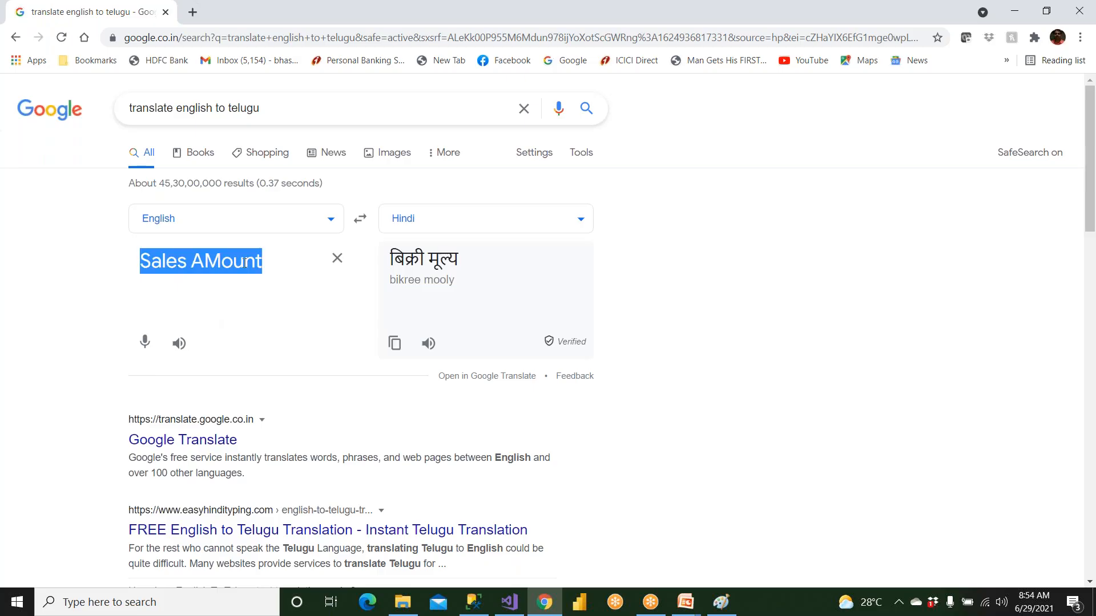
key("ctrl+v")
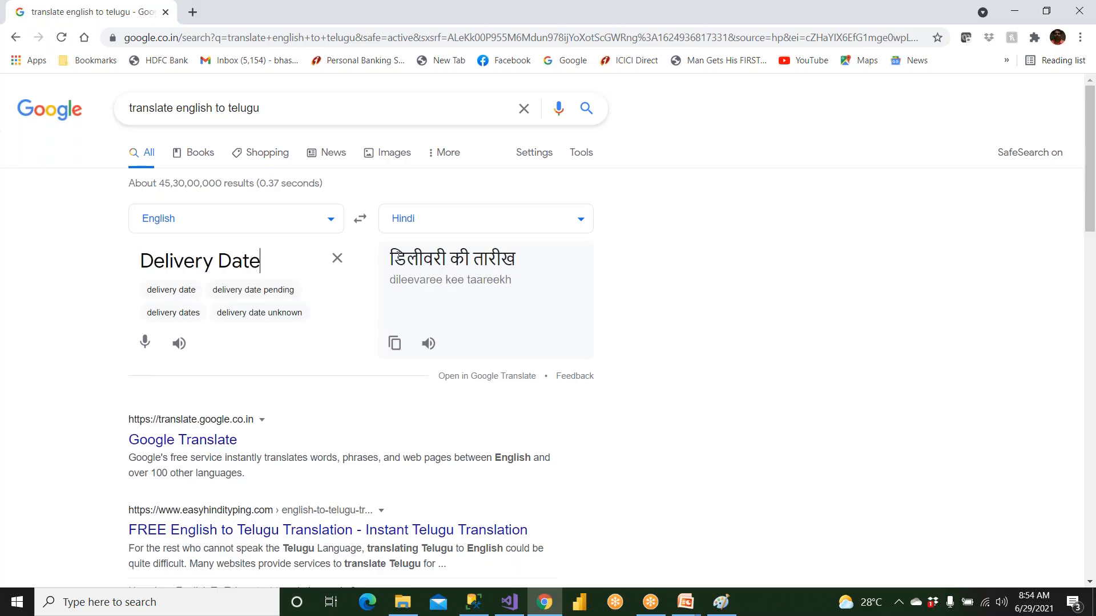
Step: Copy the translation डिलीवरी की तारीख and paste it in Visual Studio as the Delivery Date dimension's Hindi caption
left_click_drag(390, 260, 520, 261)
right_click(511, 261)
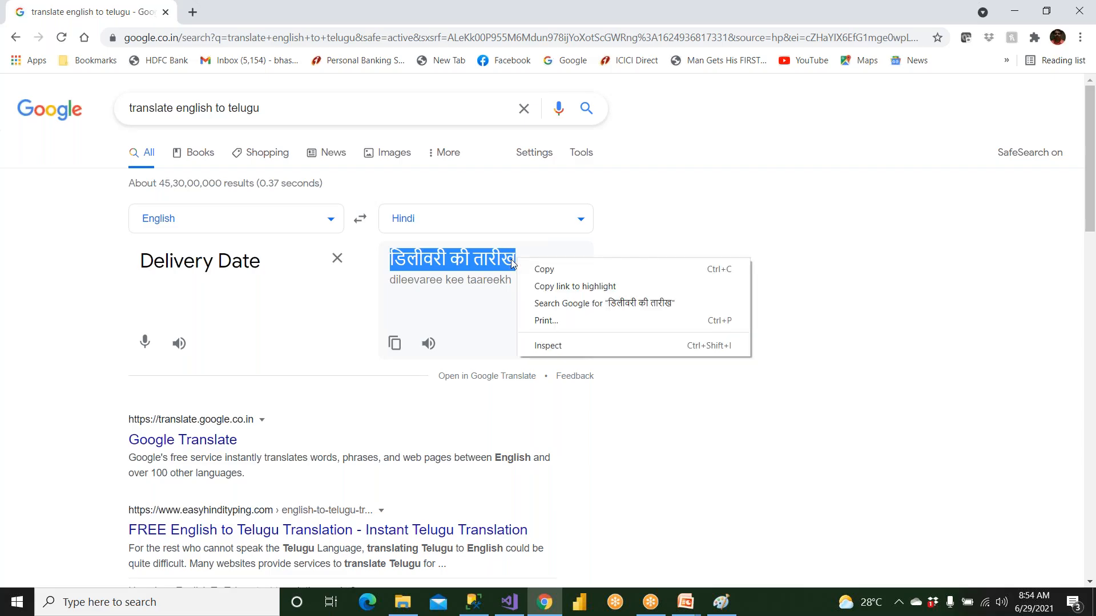
left_click(543, 268)
left_click(510, 602)
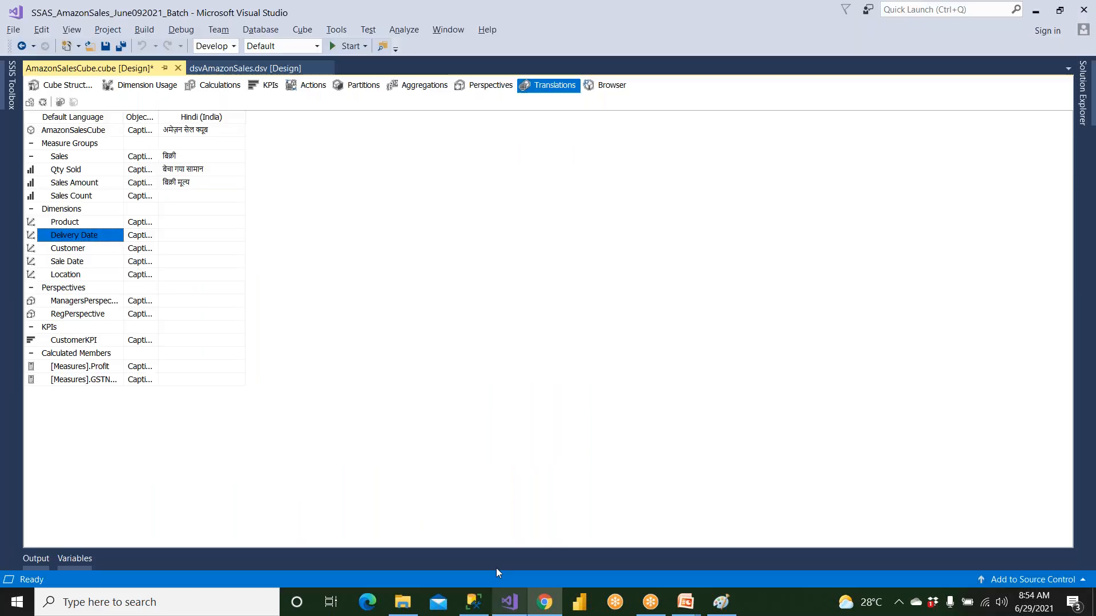
left_click(196, 240)
key("ctrl+v")
key("Return")
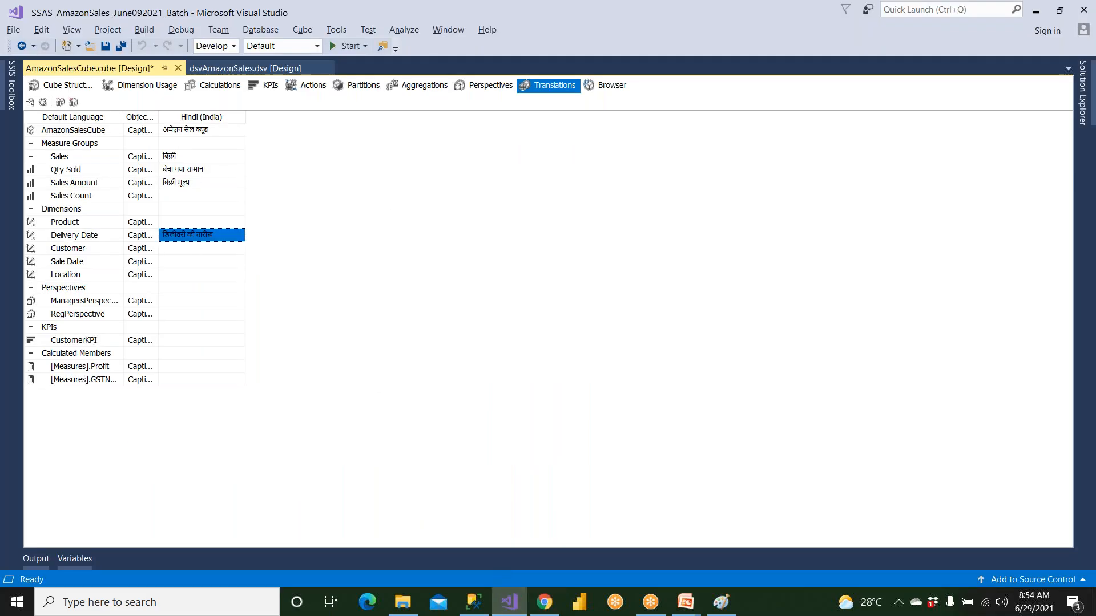
Step: Save AmazonSalesCube and build the SSAS_AmazonSales_June092021_Batch project
left_click(105, 48)
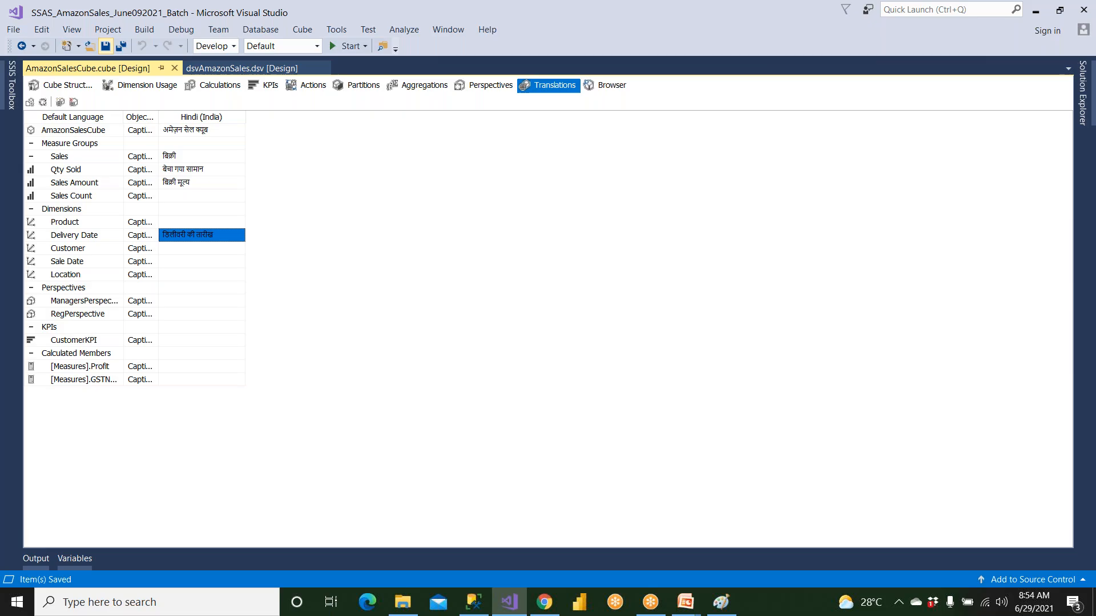
left_click(1082, 91)
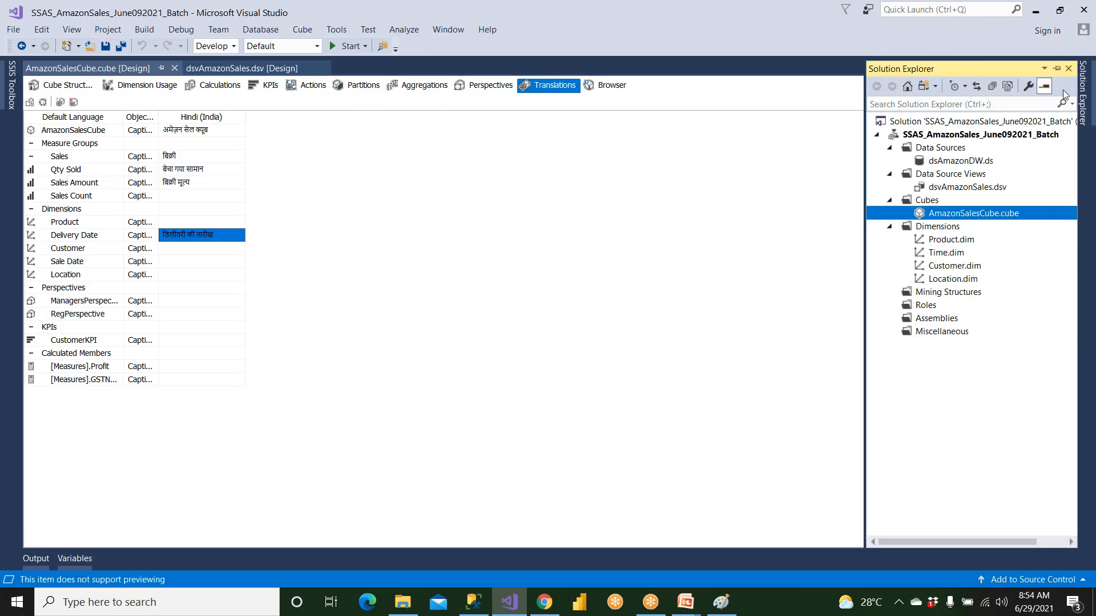
right_click(936, 137)
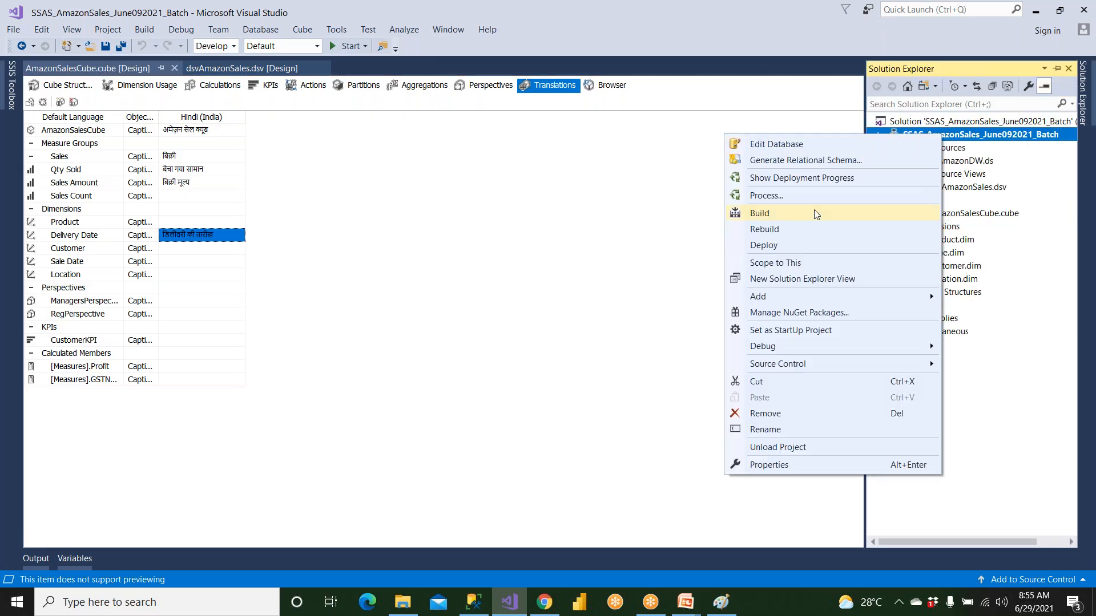
left_click(810, 219)
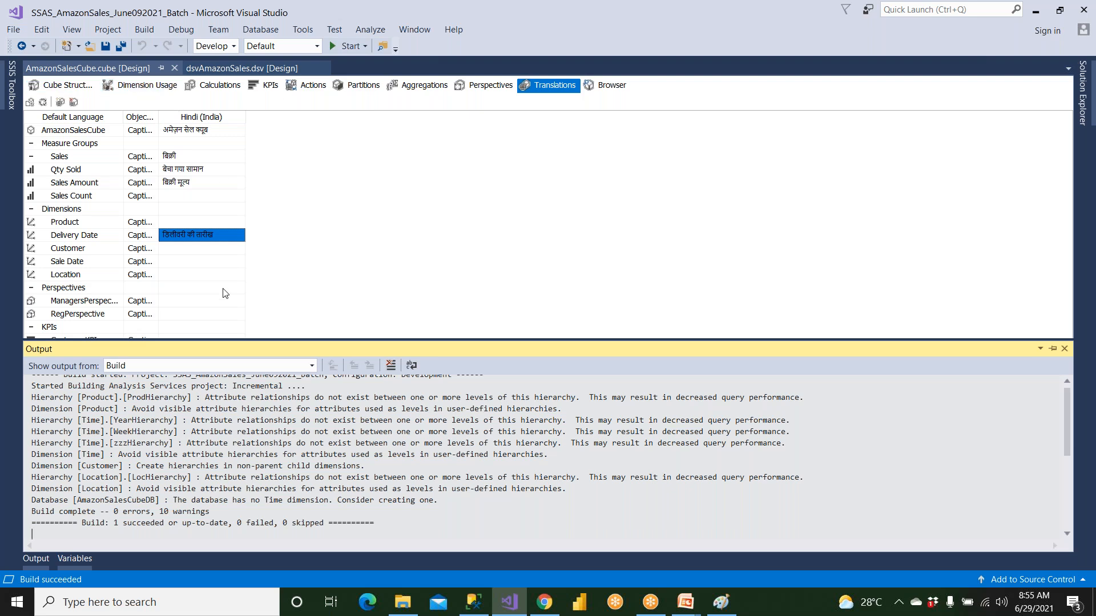
Step: View the languages available for a new cube translation and dismiss the list without adding one
left_click(60, 102)
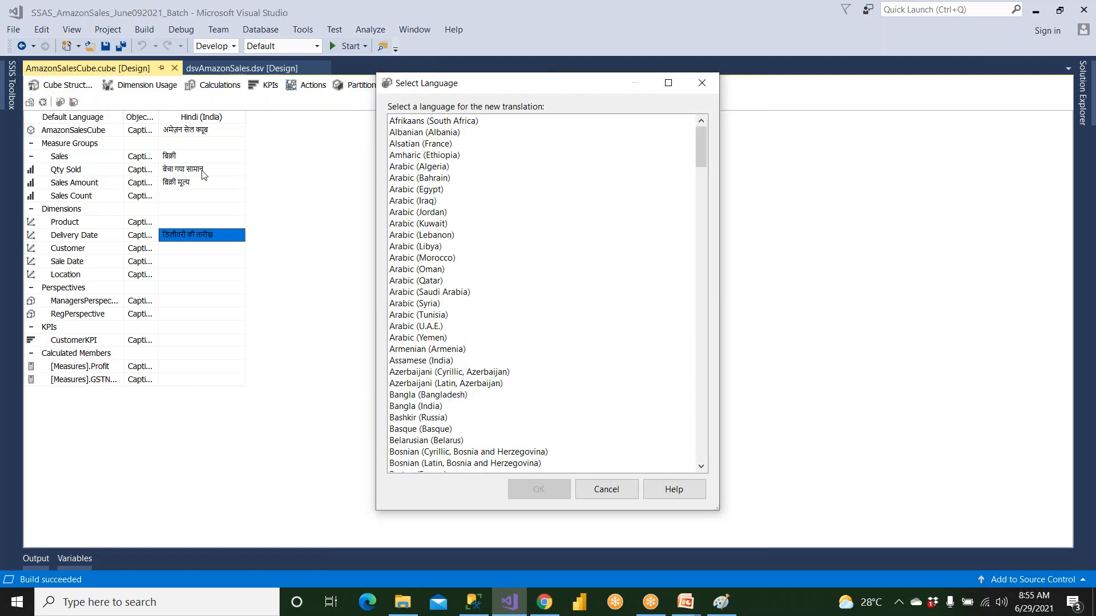
left_click(607, 484)
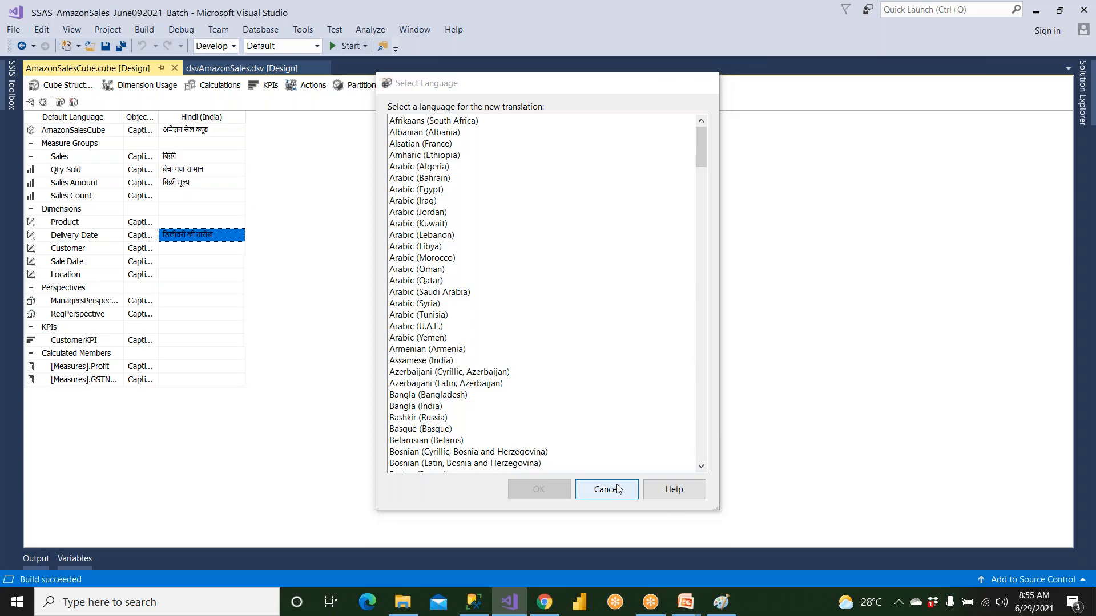
Step: Deploy the SSAS_AmazonSales_June092021_Batch project and dismiss the deployment progress
left_click(1086, 102)
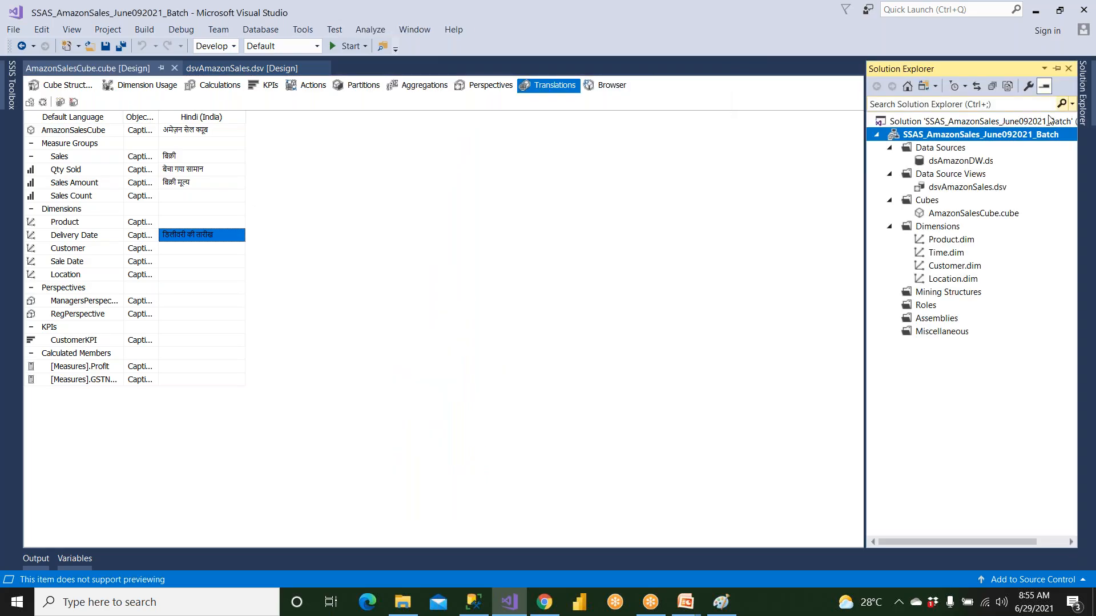
right_click(1016, 137)
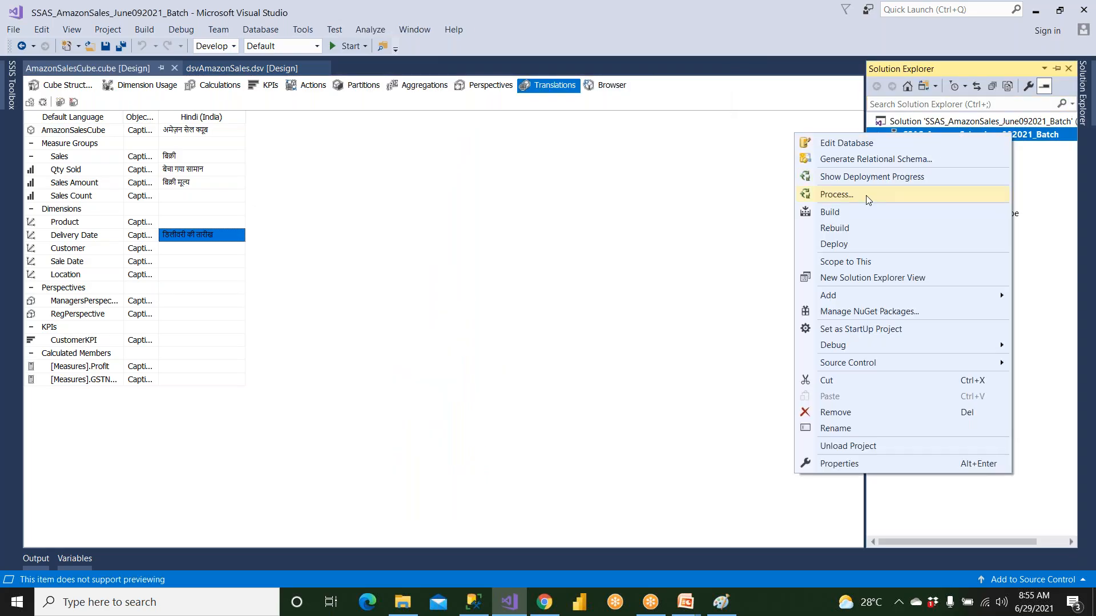
left_click(855, 246)
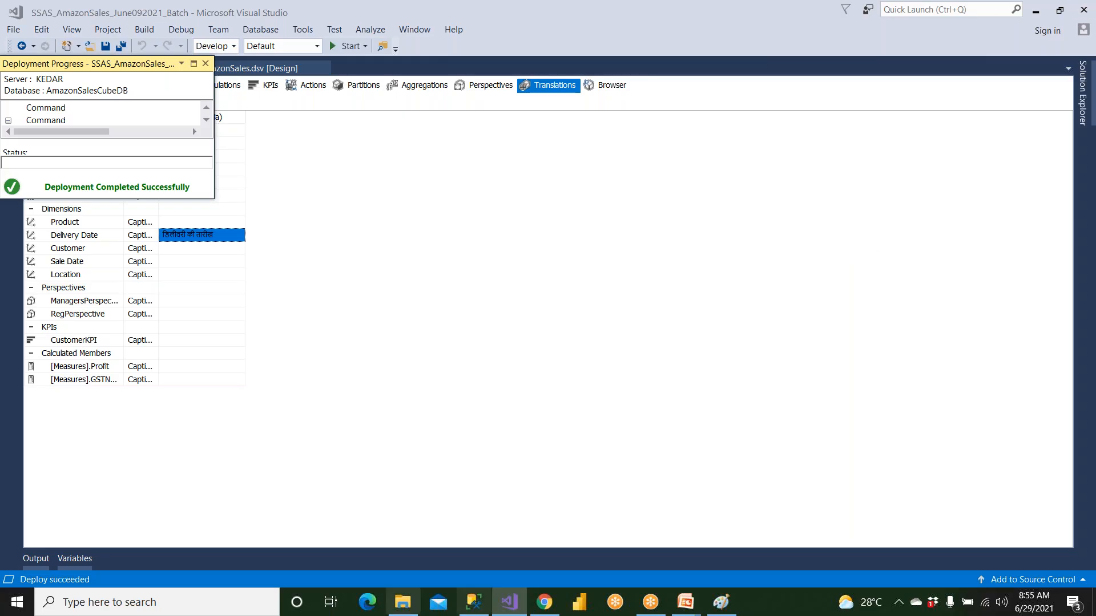
left_click(210, 63)
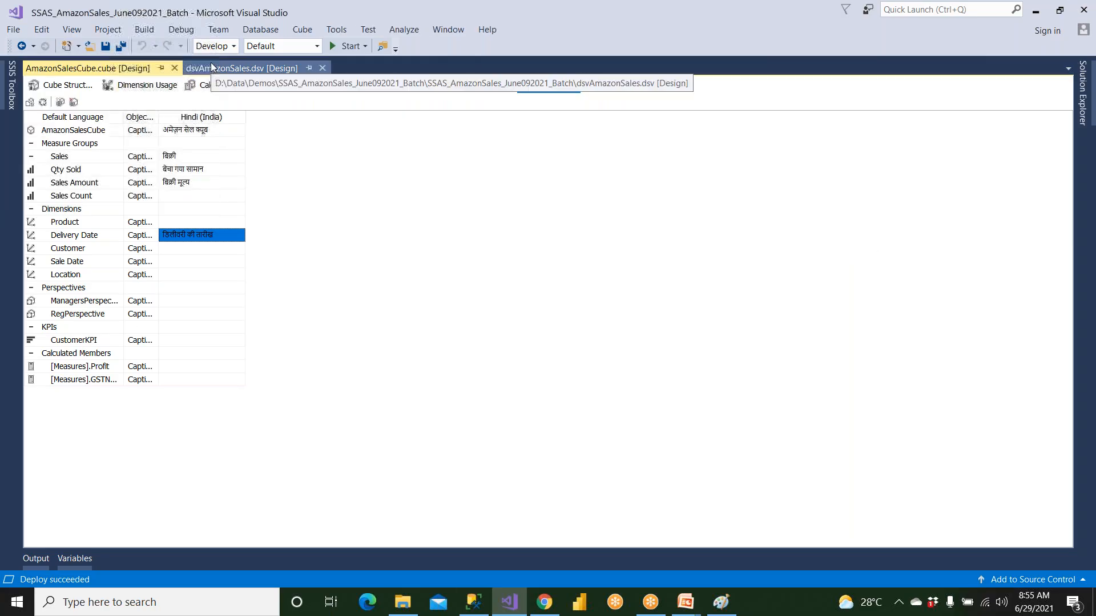
Step: Open the AmazonSalesCube browser, refresh it after the deployment and set its language to Hindi (India)
left_click(593, 89)
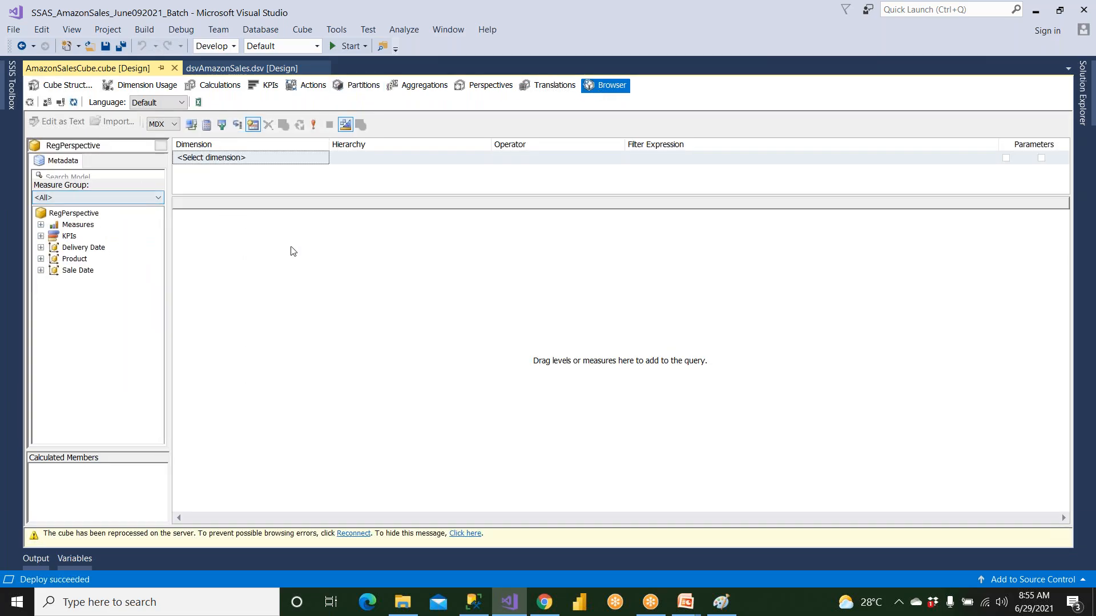
left_click(72, 103)
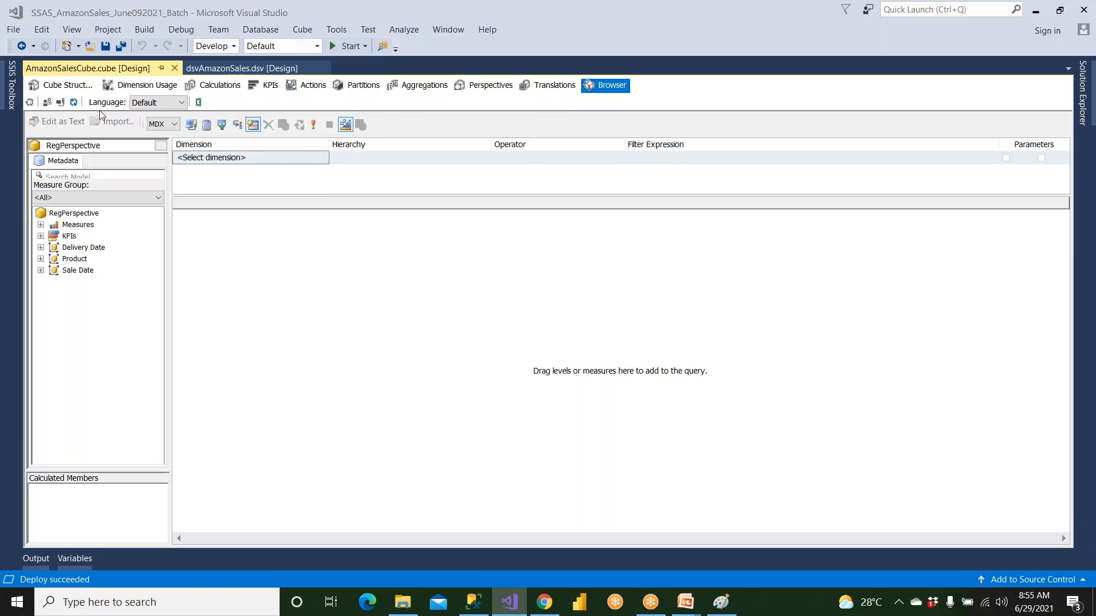
left_click(153, 103)
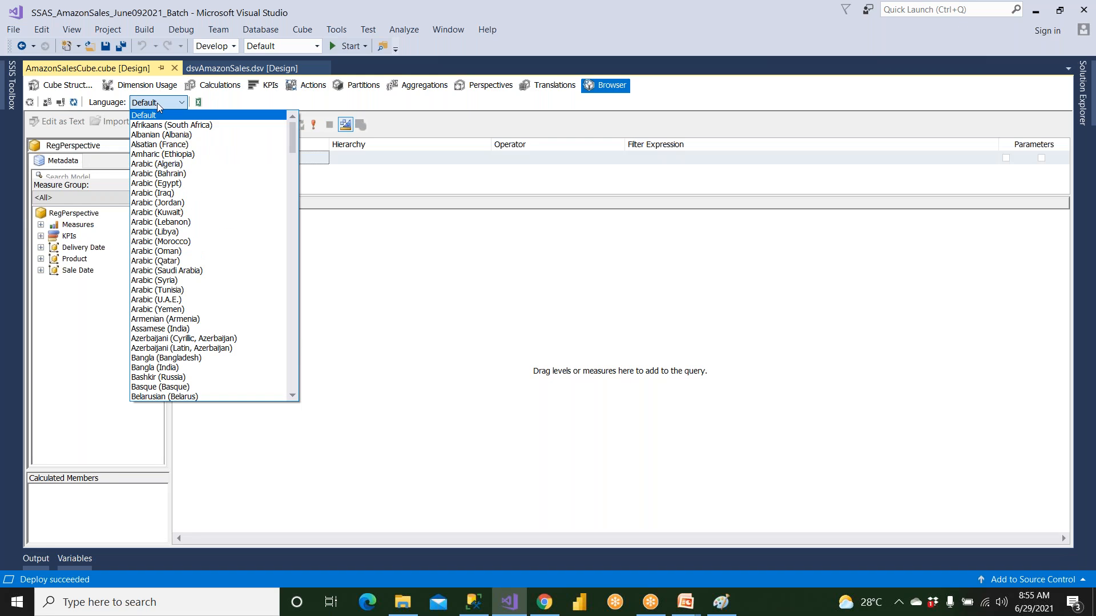
key("h")
key("Down")
key("Down")
key("Down")
key("Down")
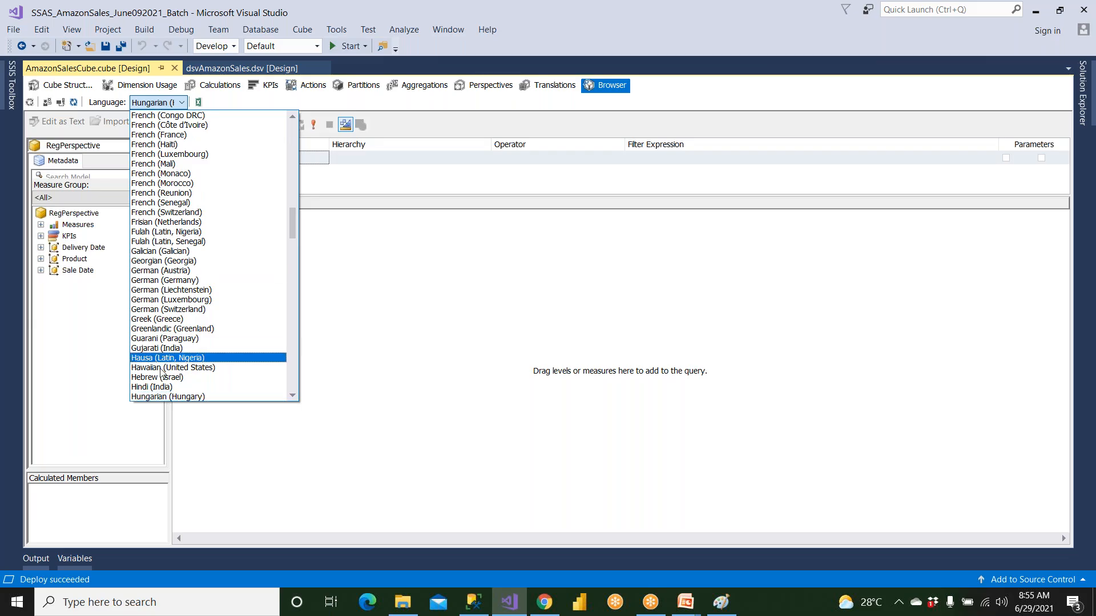
left_click(151, 387)
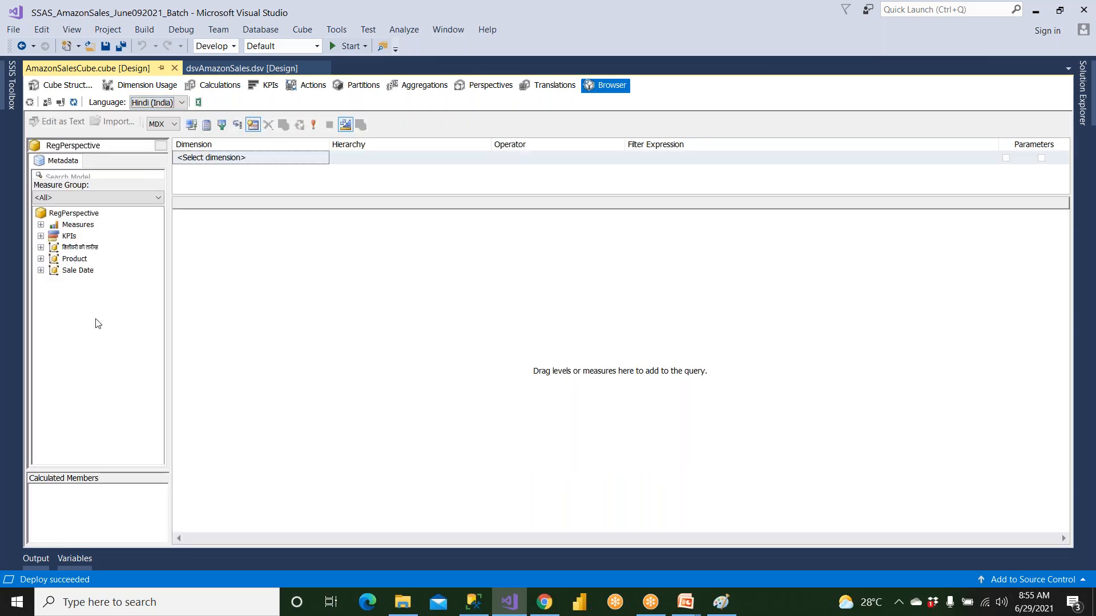
Step: Expand the डिलीवरी की तारीख dimension and the बिक्री measure group to examine their Hindi captions
left_click(41, 248)
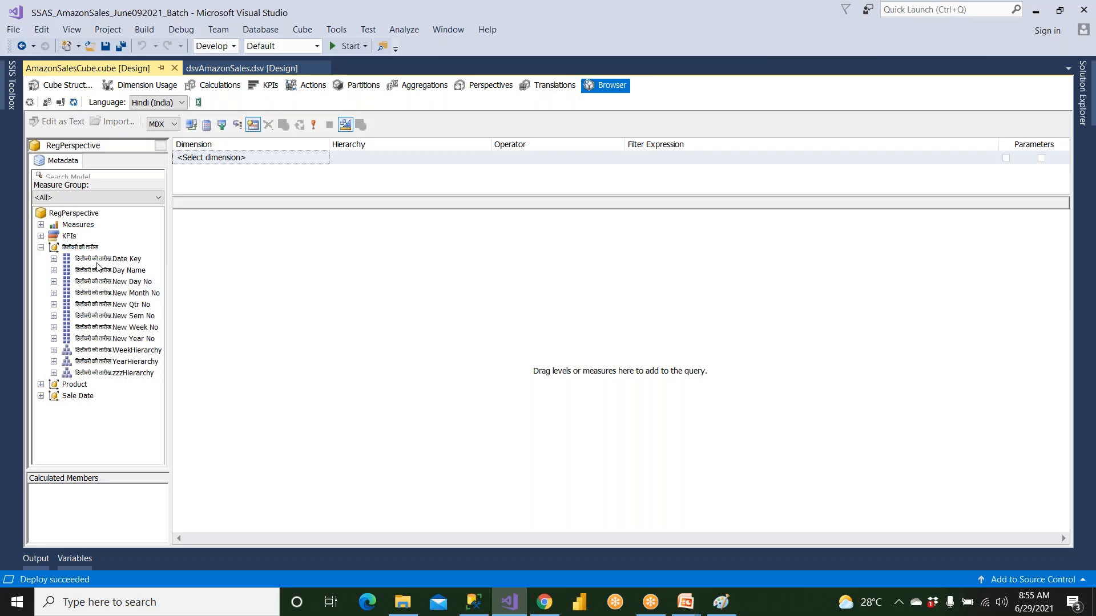
left_click(41, 225)
left_click(54, 248)
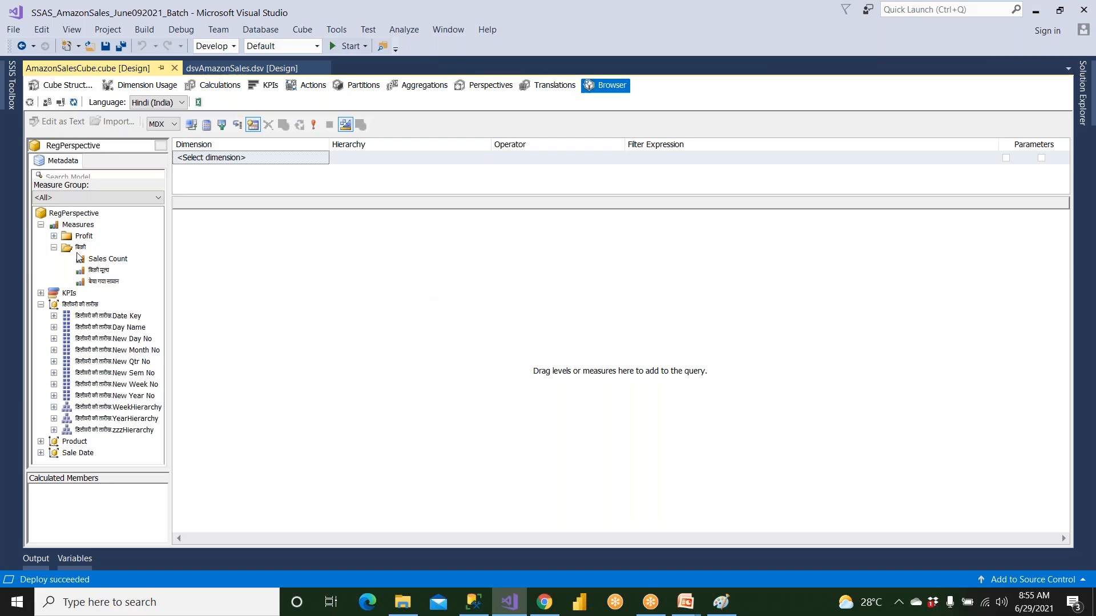
Step: Query the बिक्री मूल्य measure in the cube browser, widen its column, and rerun the query with New Week No added
left_click_drag(99, 273, 293, 291)
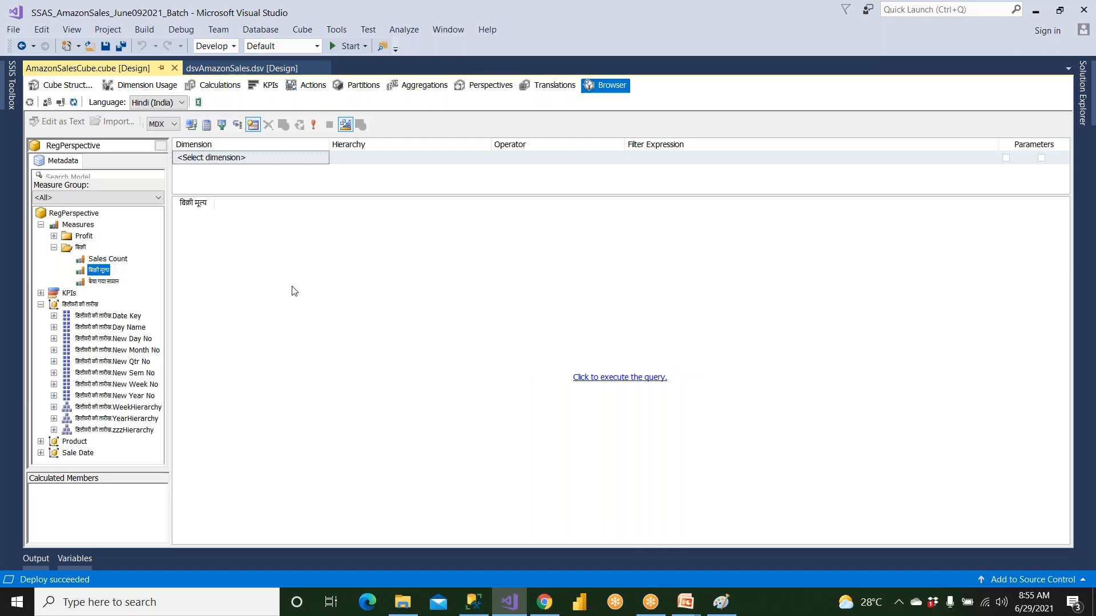
left_click(586, 377)
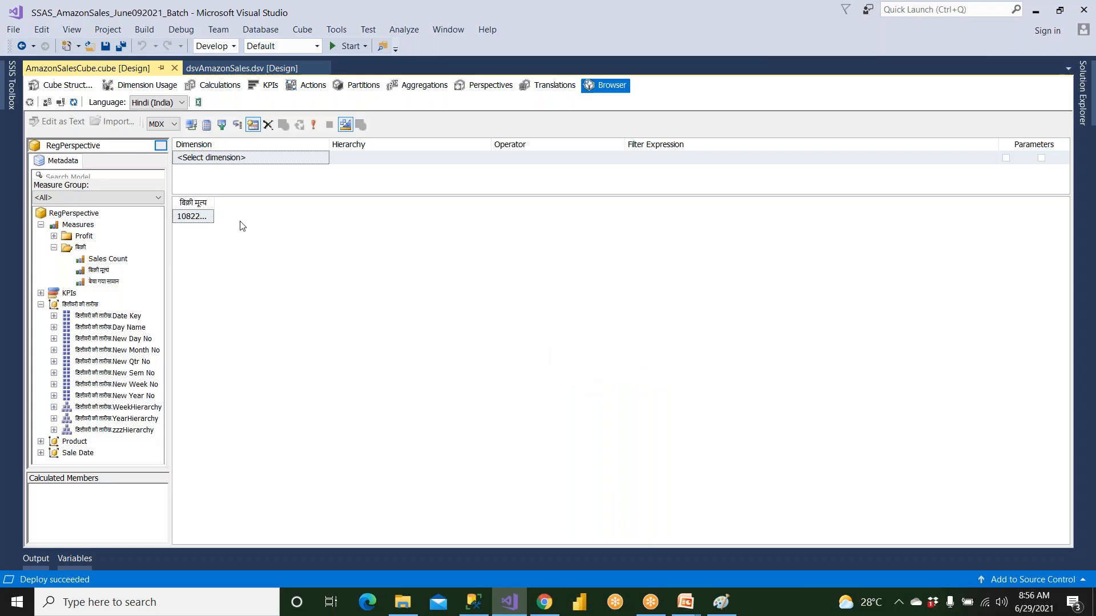
double_click(214, 204)
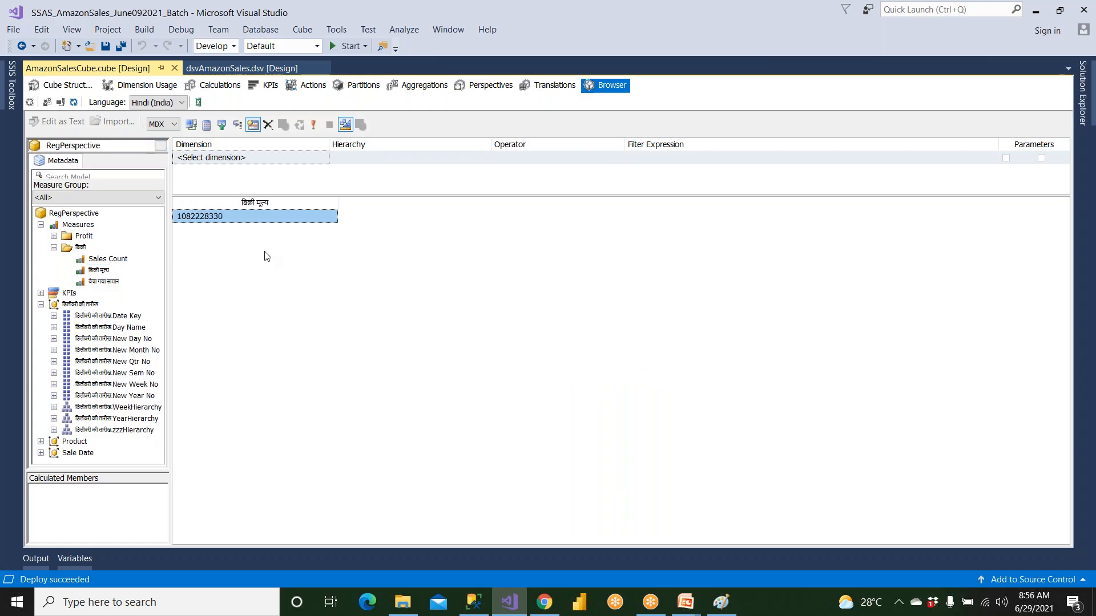
left_click_drag(151, 385, 205, 212)
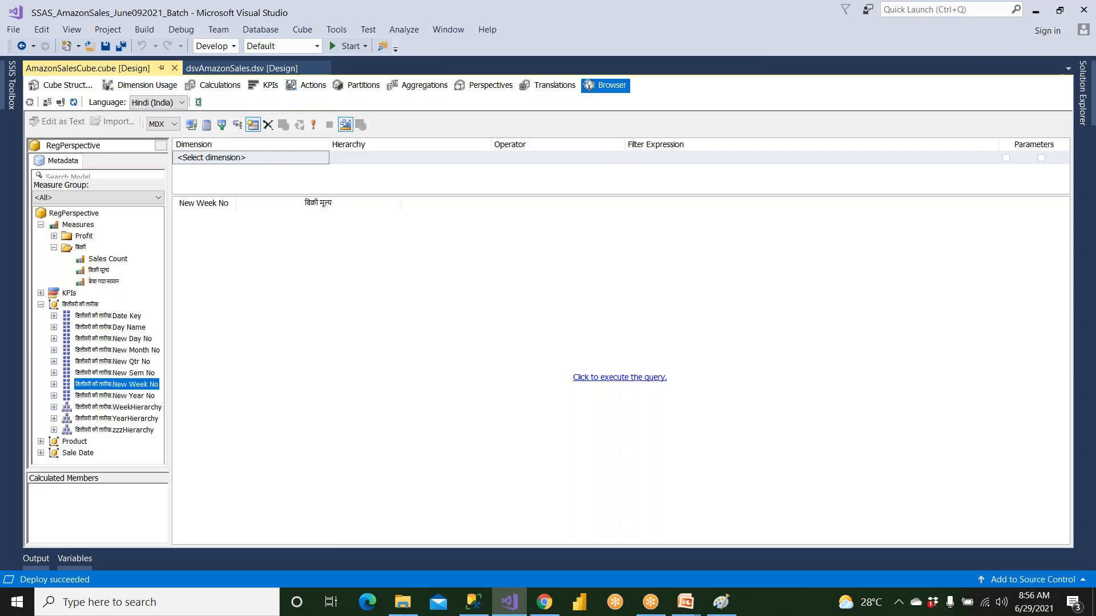
left_click(651, 379)
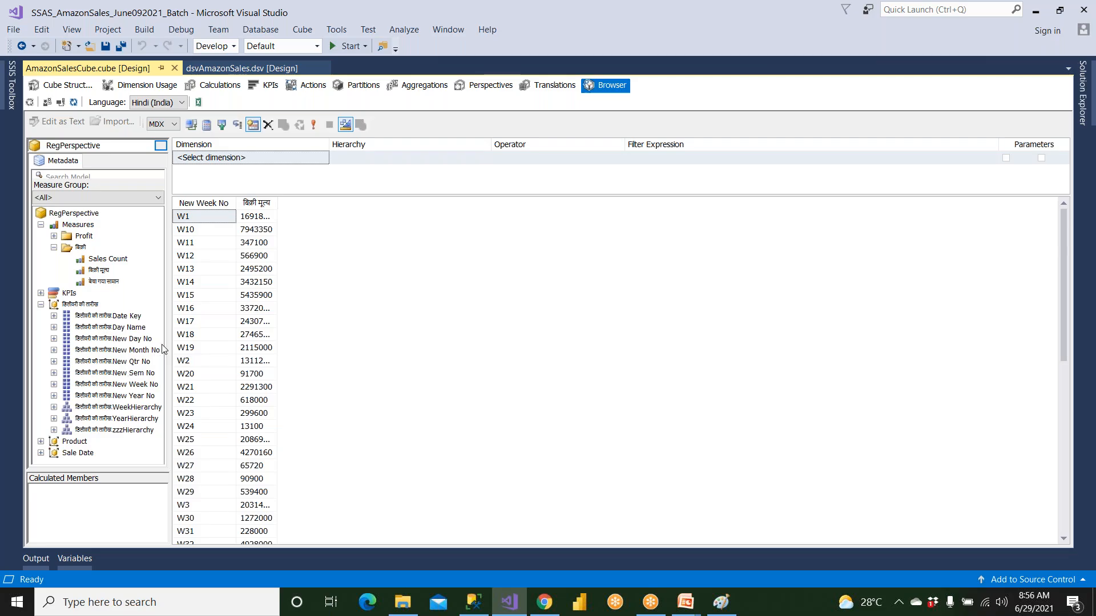
Step: Add the Product dimension's उत्पाद का नाम attribute to the query and execute it
left_click(40, 304)
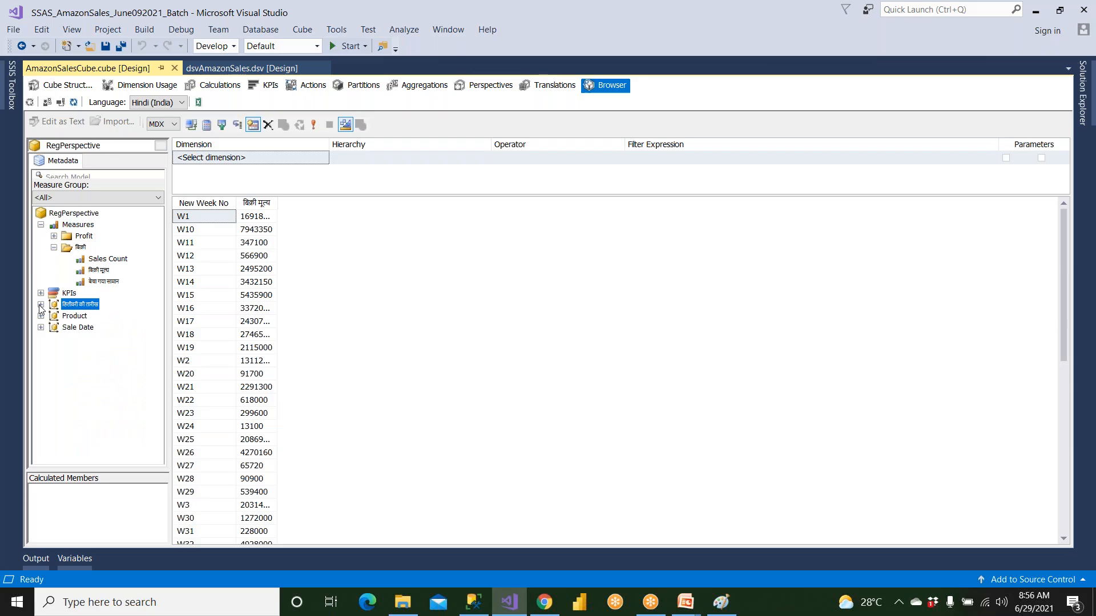
left_click(65, 316)
left_click(41, 316)
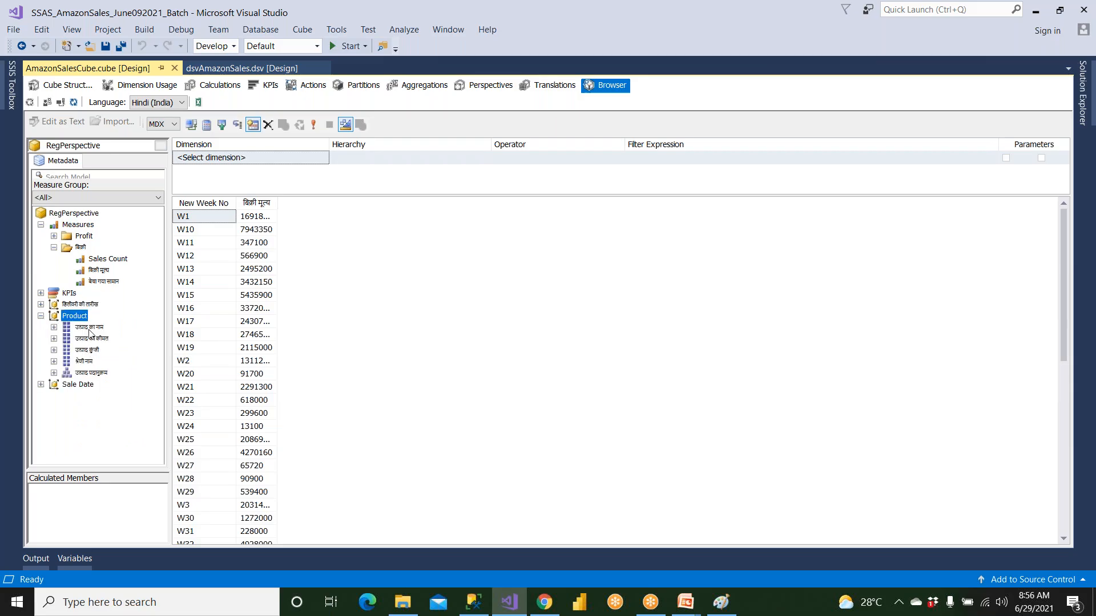
left_click_drag(90, 329, 246, 274)
left_click(597, 377)
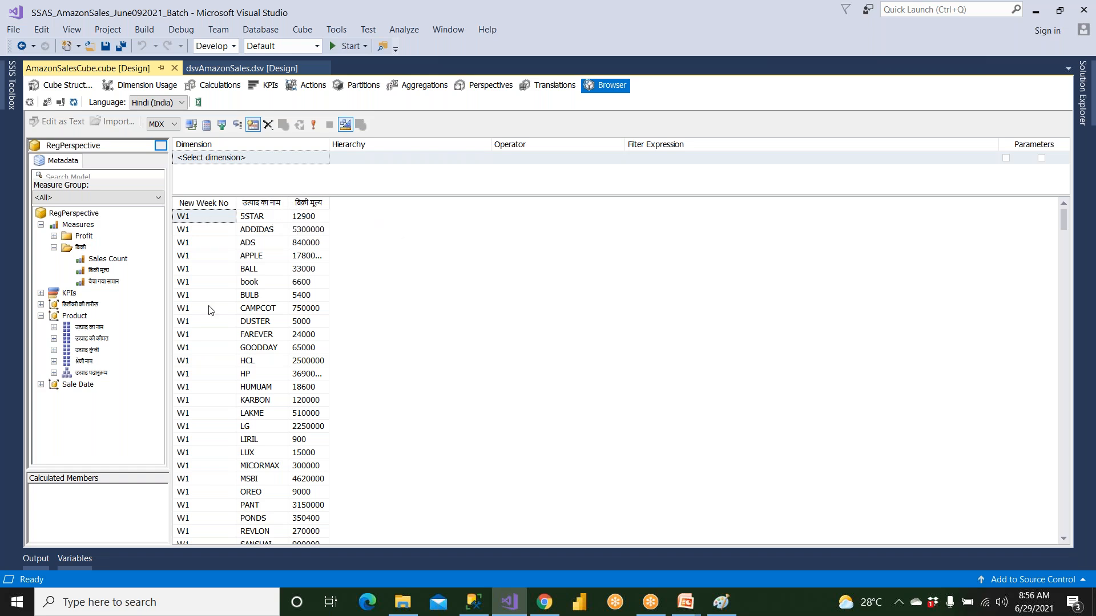
Step: View the database list in SQL Server Management Studio, return to Visual Studio and examine the product names in the query results
left_click(1084, 104)
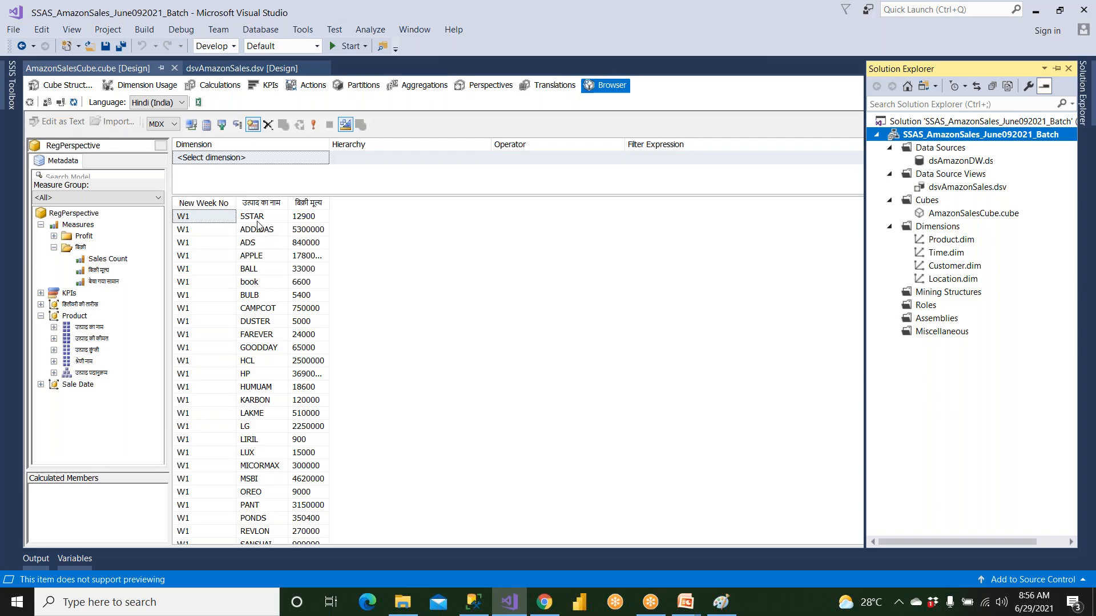
left_click(474, 602)
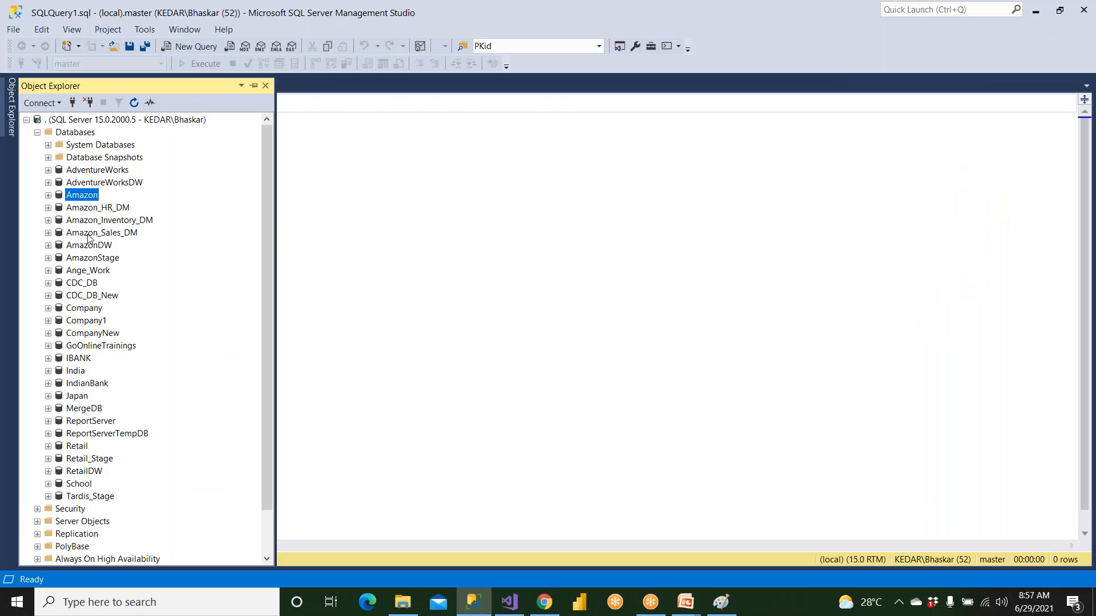
key("alt+Tab")
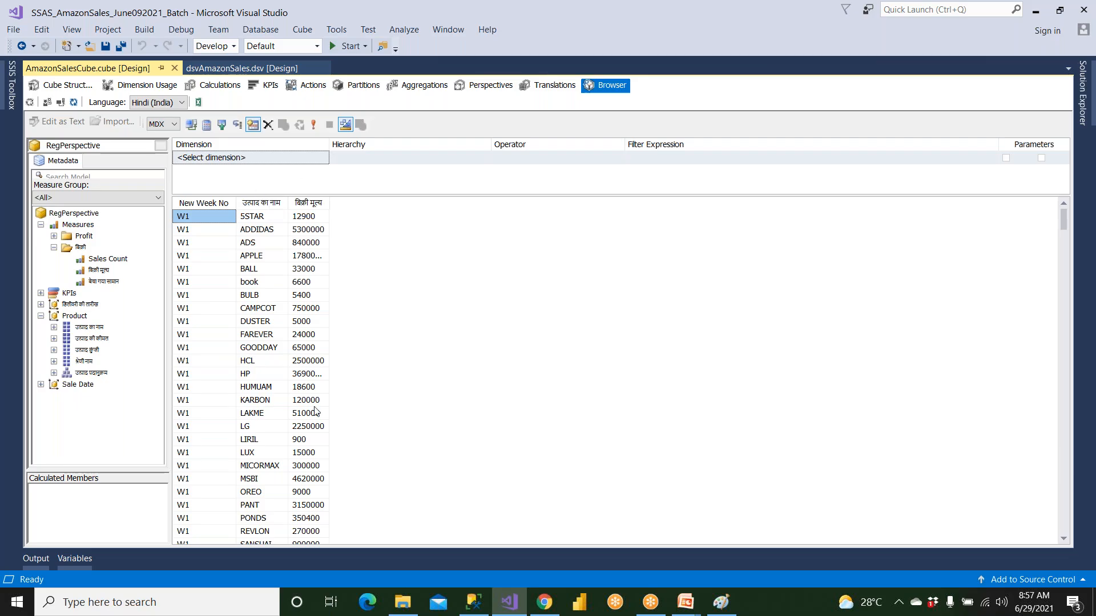
left_click(260, 257)
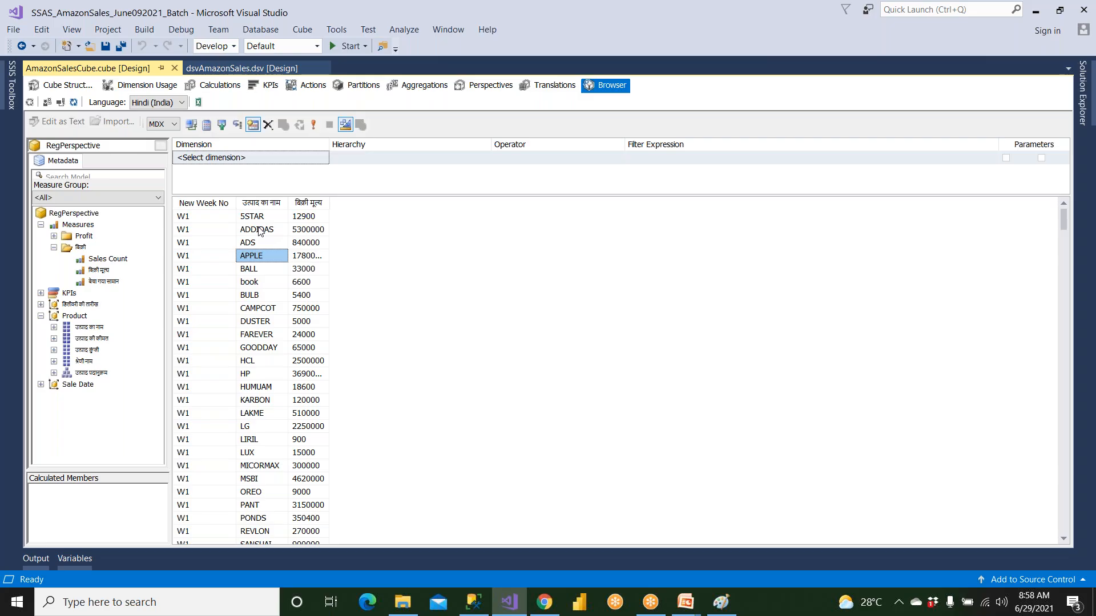
Step: Switch to SQL Server Management Studio and expand the tables of the AdventureWorksDW database
left_click(463, 604)
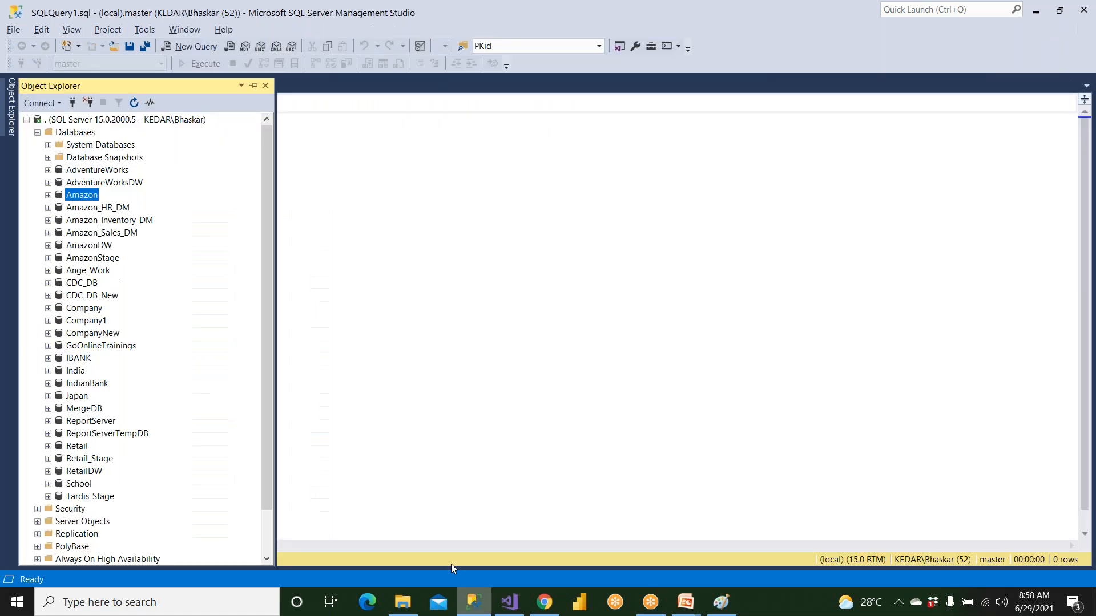
double_click(104, 182)
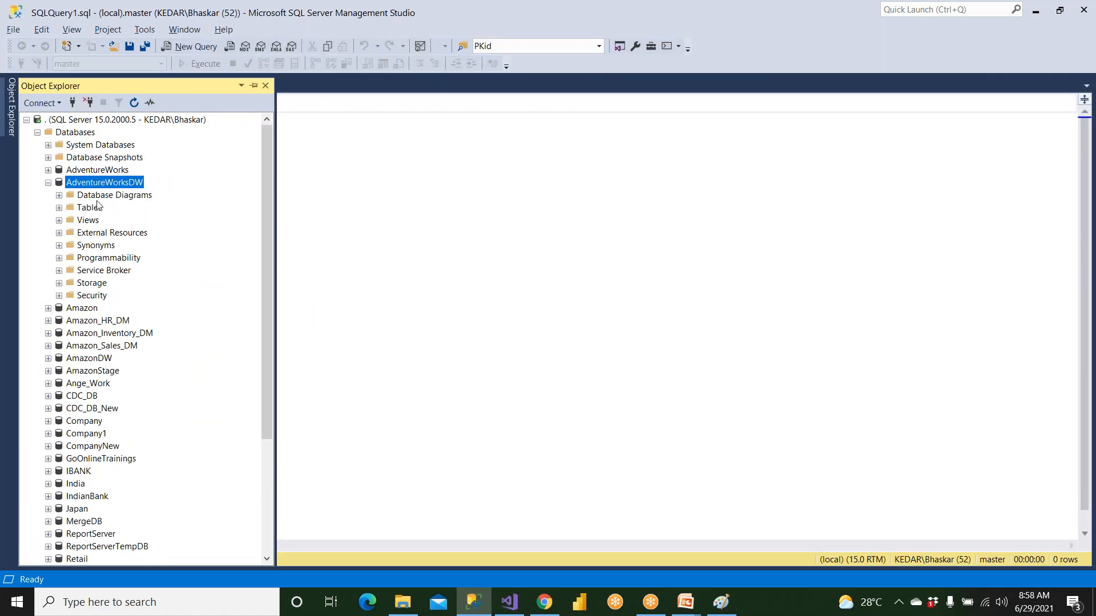
left_click(92, 209)
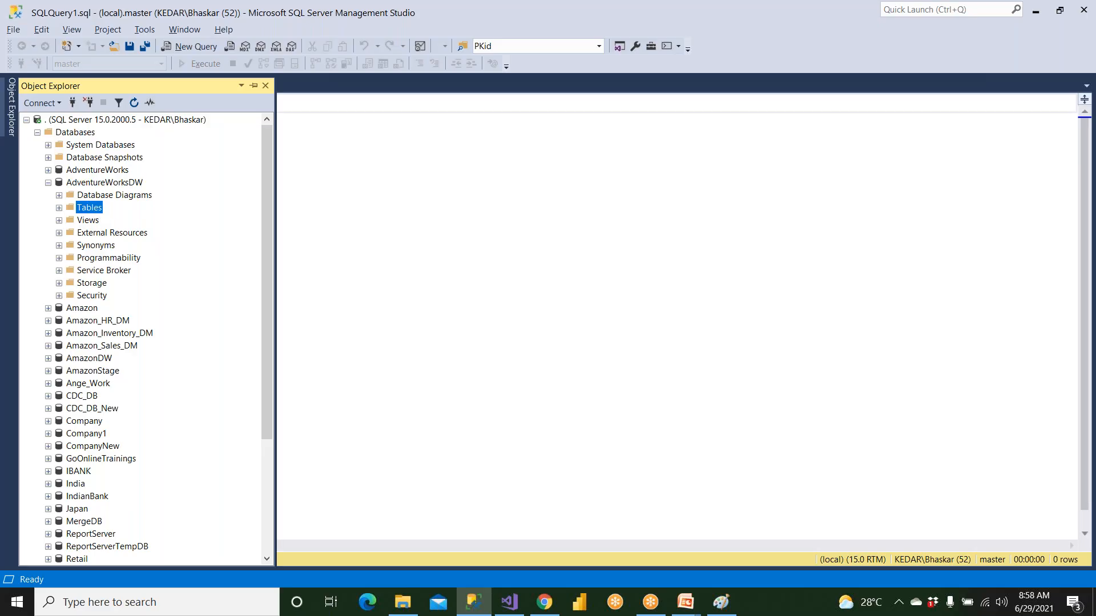
double_click(91, 209)
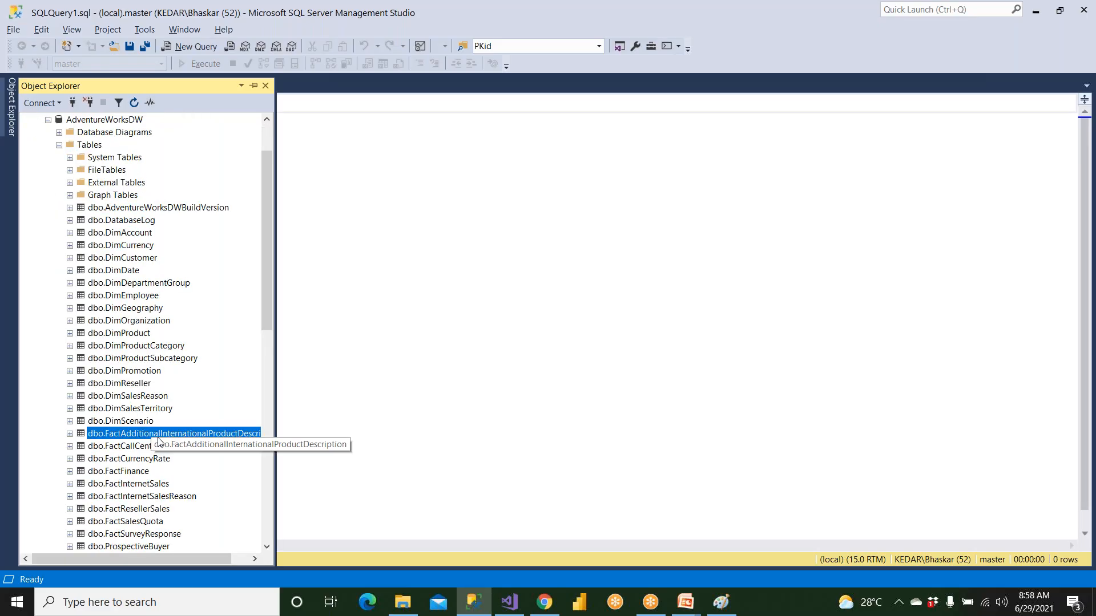
Step: Write the query select * from [dbo].[FactAdditionalInternationalProductDescription] in the SQLQuery1.sql editor
left_click_drag(174, 433, 386, 393)
left_click(386, 393)
key("Left")
key("Left")
key("Left")
key("Left")
key("Left")
key("Left")
key("Left")
key("Left")
key("Left")
key("Left")
key("Left")
key("Left")
key("Left")
key("Left")
key("Left")
key("Left")
key("Left")
key("Left")
key("Left")
key("Left")
type("select * from")
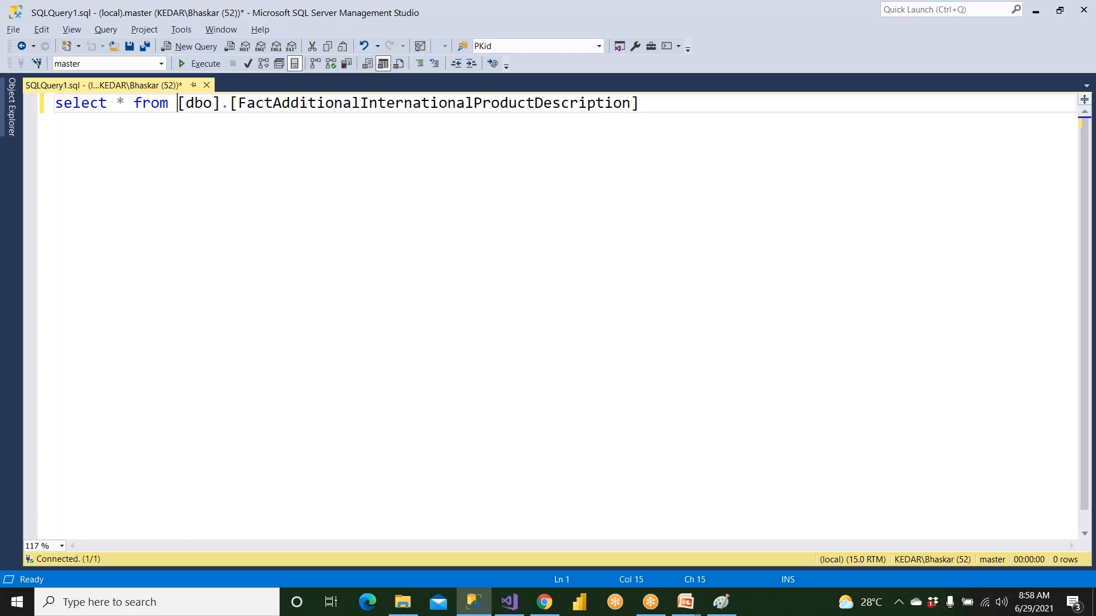
key("ctrl+u")
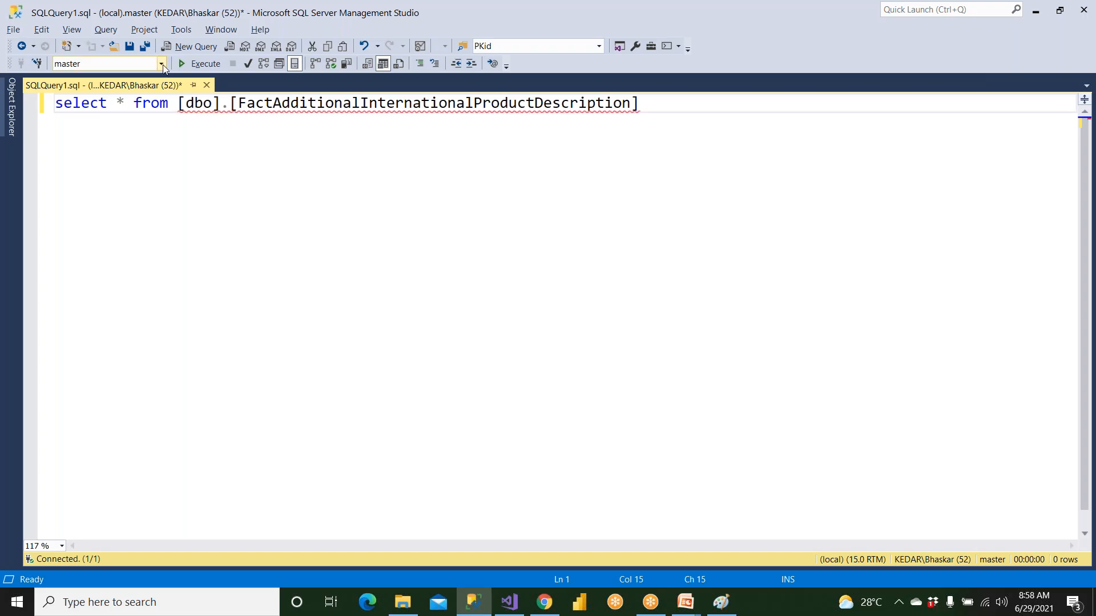
Step: Set the query's database to AdventureWorksDW and execute it
key("alt+Down")
scroll(154, 145, "up", 7)
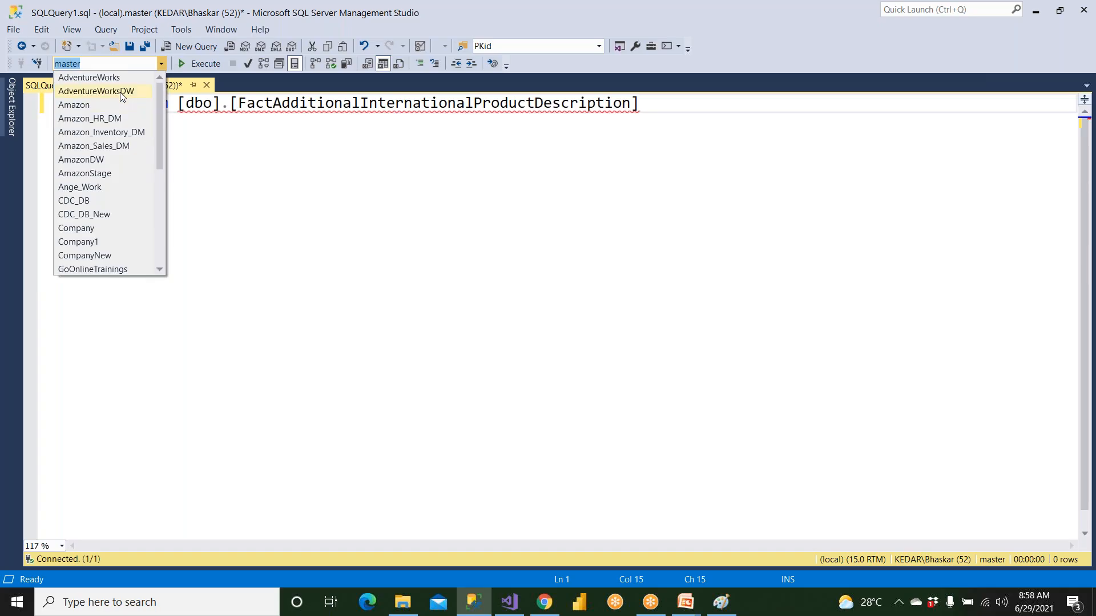
left_click(122, 95)
left_click(198, 64)
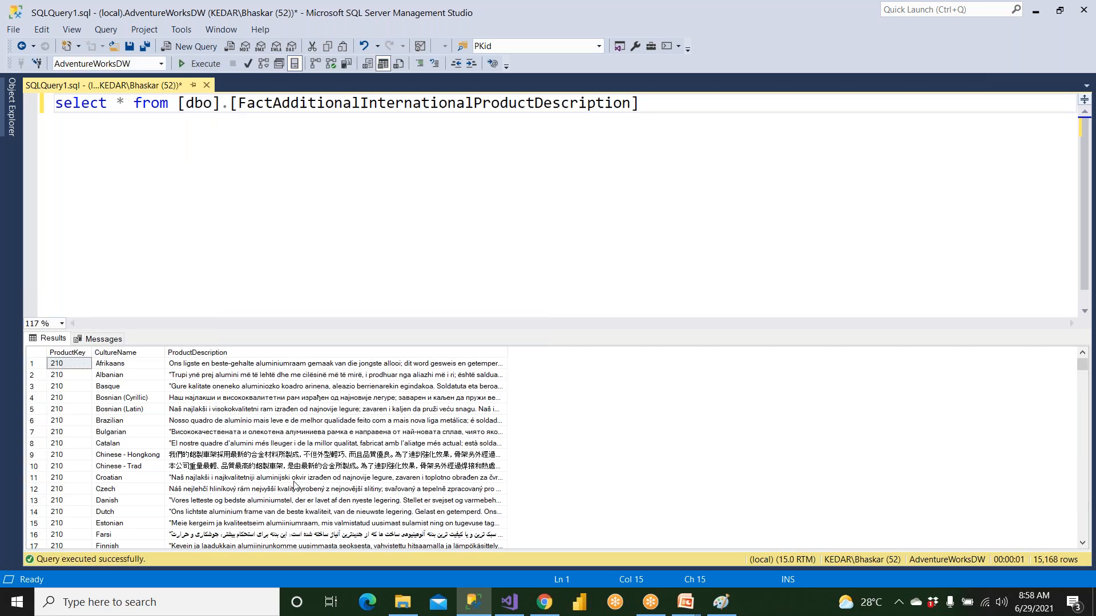
Step: Copy the Chinese - Hongkong product description from the results and paste it a few lines below the query
left_click(300, 457)
right_click(299, 460)
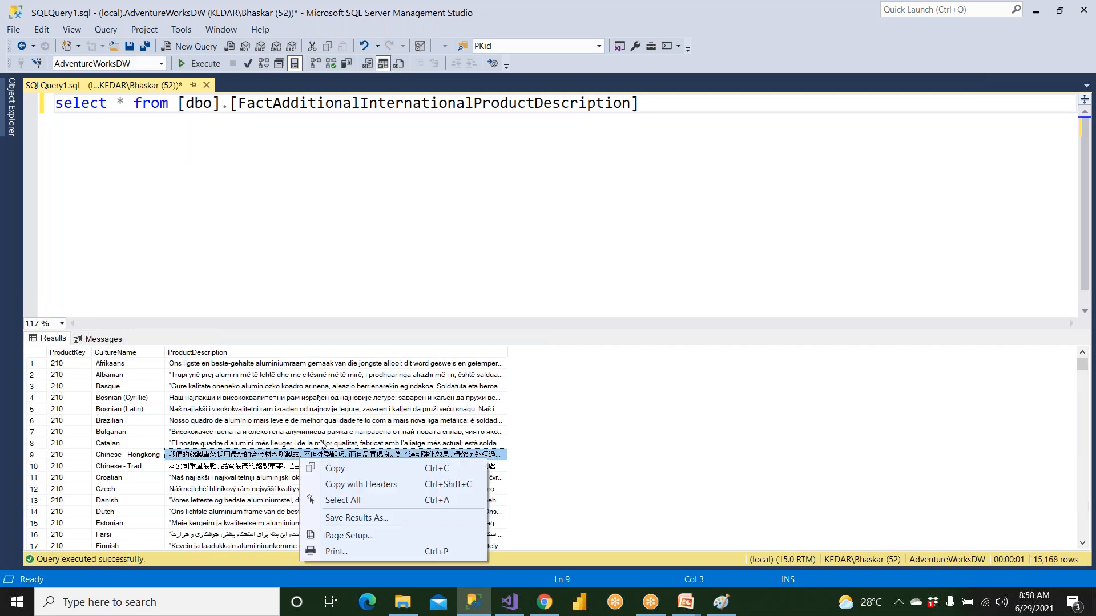
left_click(344, 465)
left_click(665, 125)
key("Return")
key("Return")
key("Return")
key("ctrl+v")
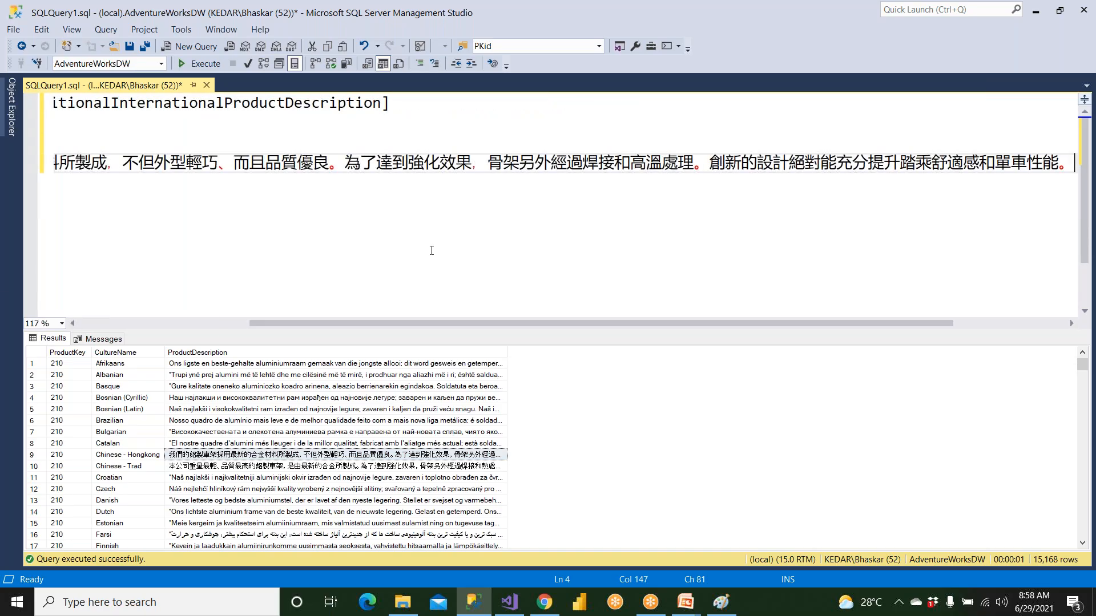
Step: Copy the Pashto product description from the results and paste it above the Chinese text in the editor
left_click(126, 457)
left_click(180, 480)
scroll(185, 478, "down", 11)
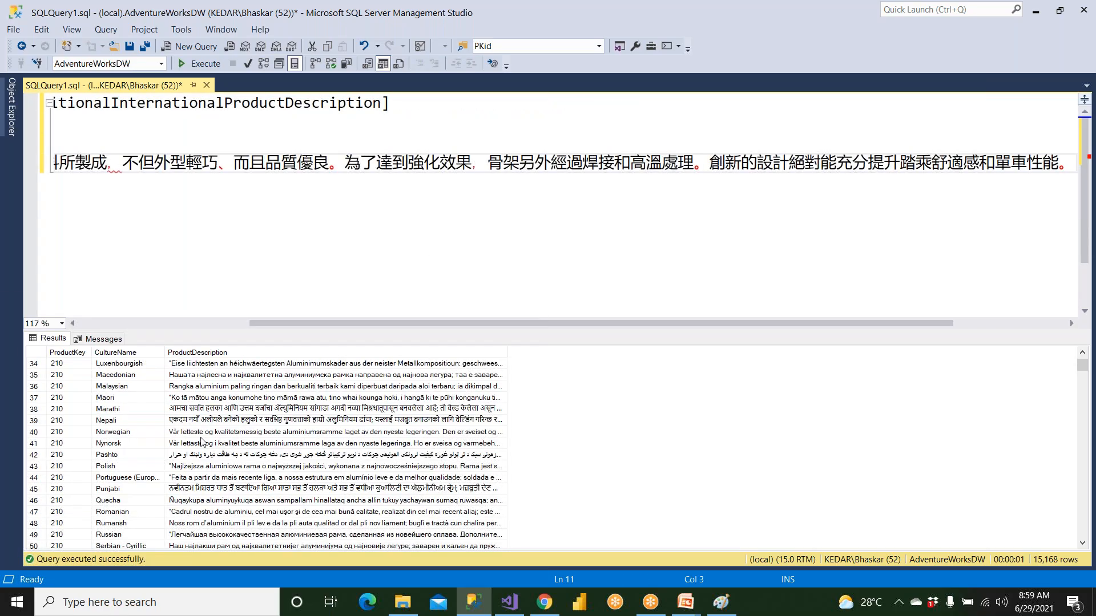
left_click(191, 456)
right_click(191, 459)
left_click(214, 463)
left_click(184, 290)
left_click(279, 140)
key("Return")
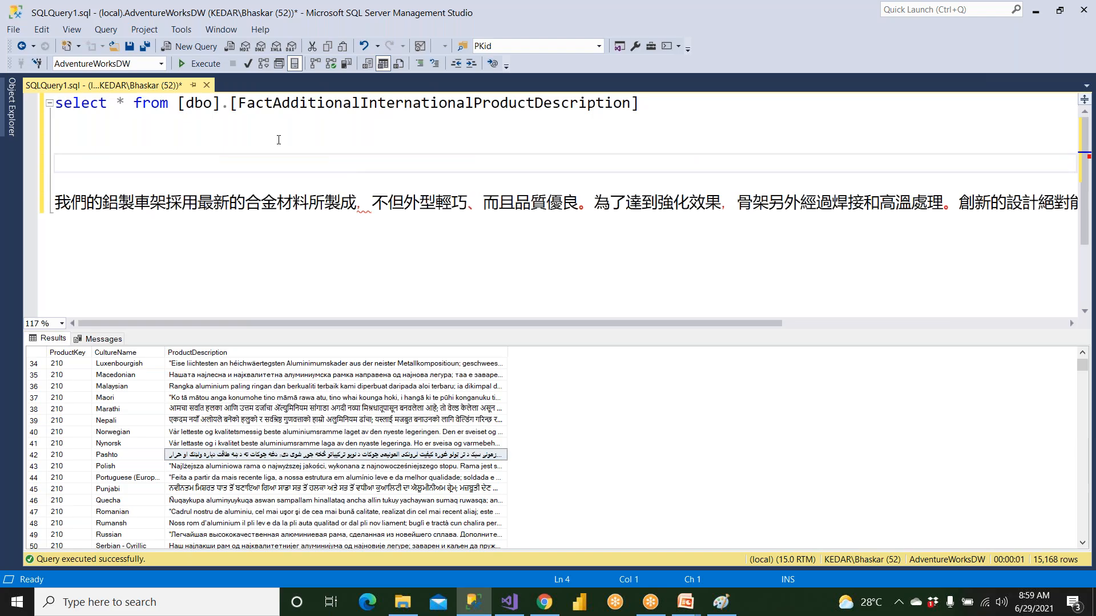
key("ctrl+v")
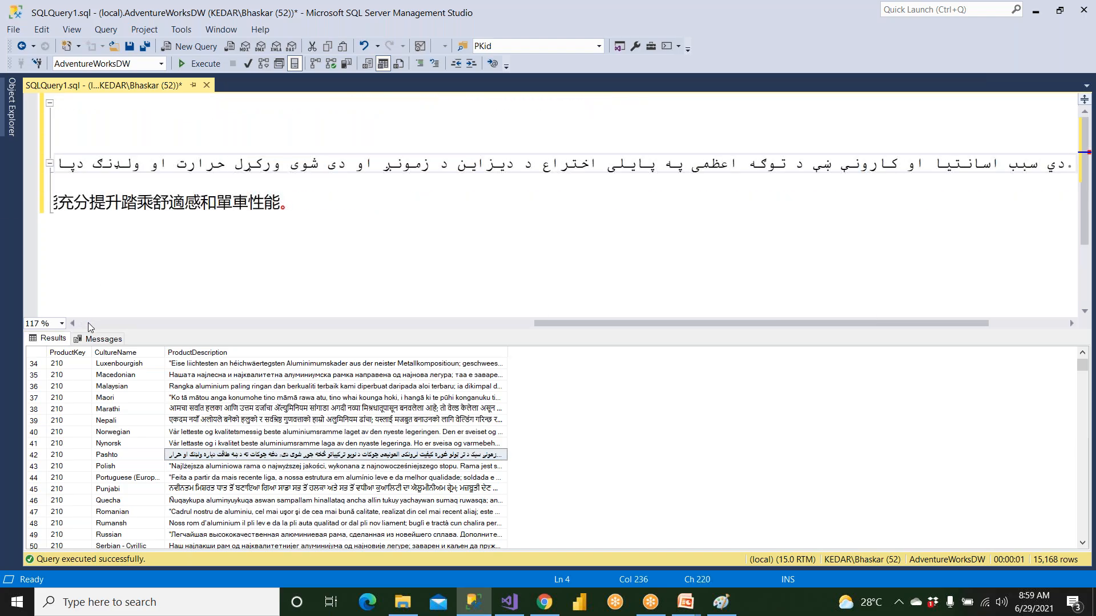
left_click(90, 323)
Step: Copy the Nepali description of product 212 from the results and paste it above the Pashto text
left_click(203, 512)
scroll(203, 512, "down", 20)
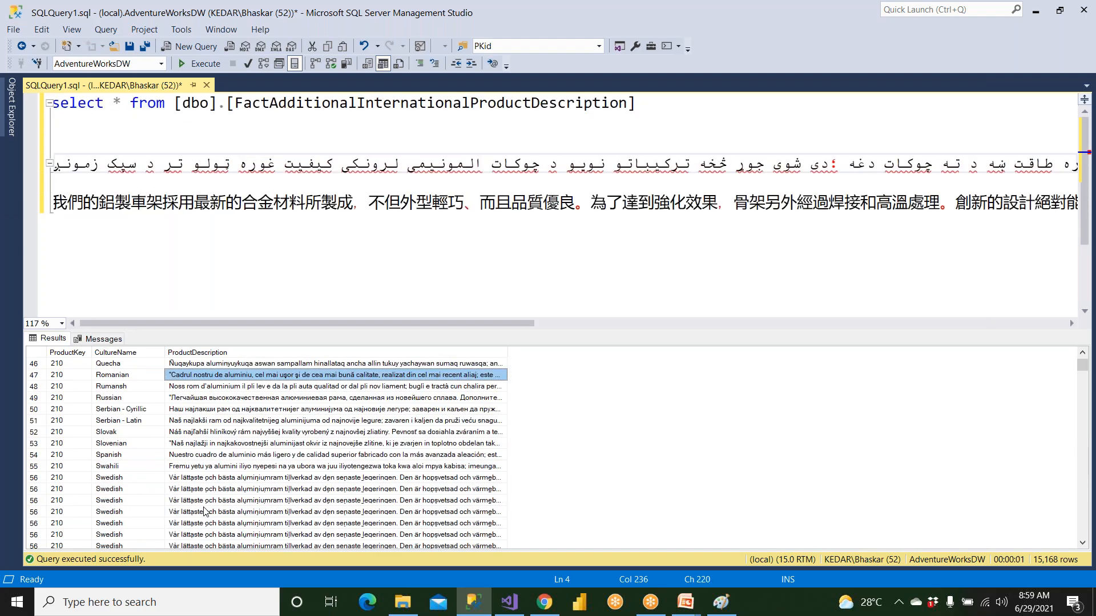
scroll(205, 511, "down", 10)
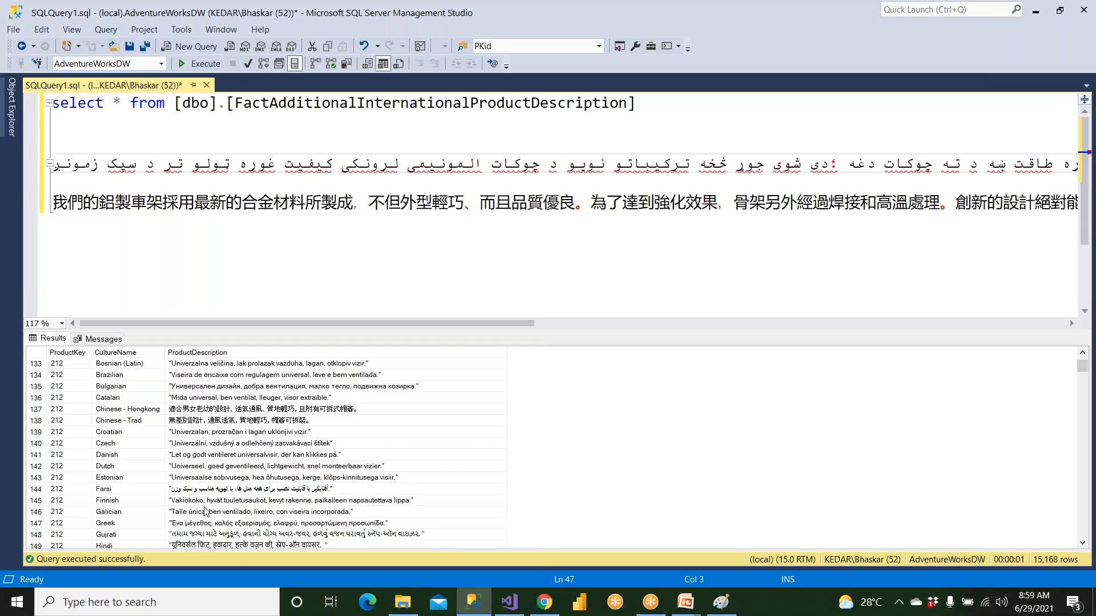
scroll(204, 511, "down", 11)
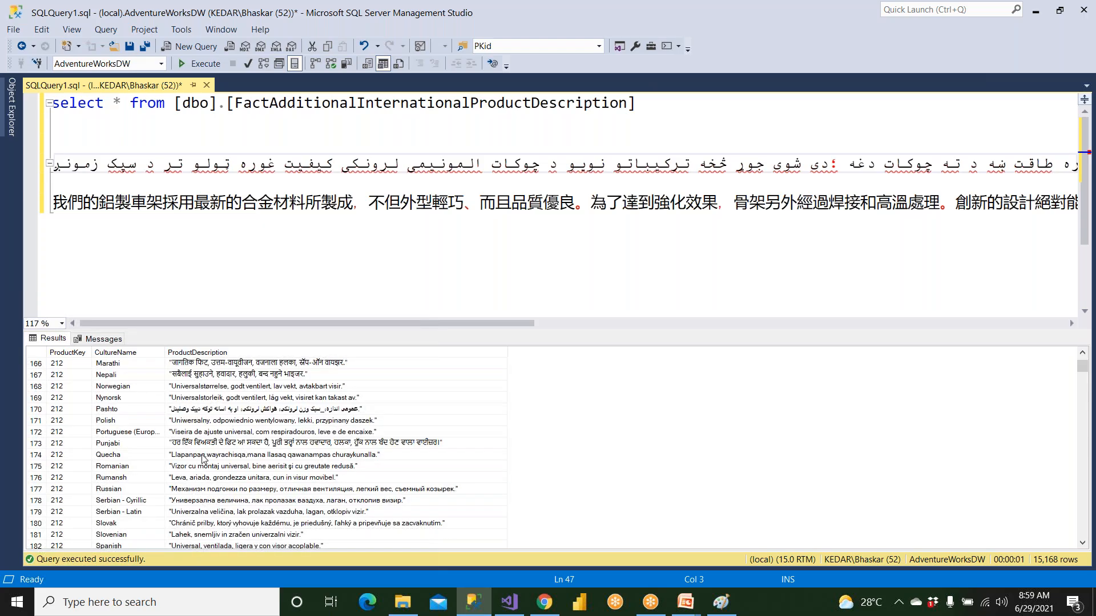
right_click(196, 375)
left_click(214, 380)
left_click(101, 140)
key("ctrl+v")
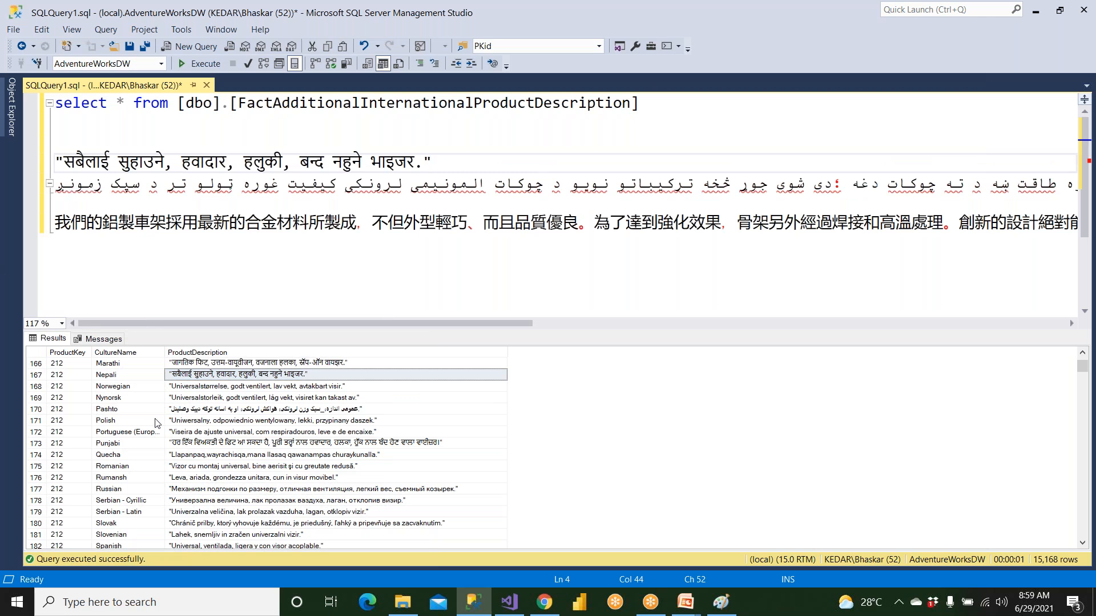
Step: Copy the Telugu description of product 212 from the results and paste it above the Nepali text
scroll(199, 508, "down", 2)
right_click(204, 520)
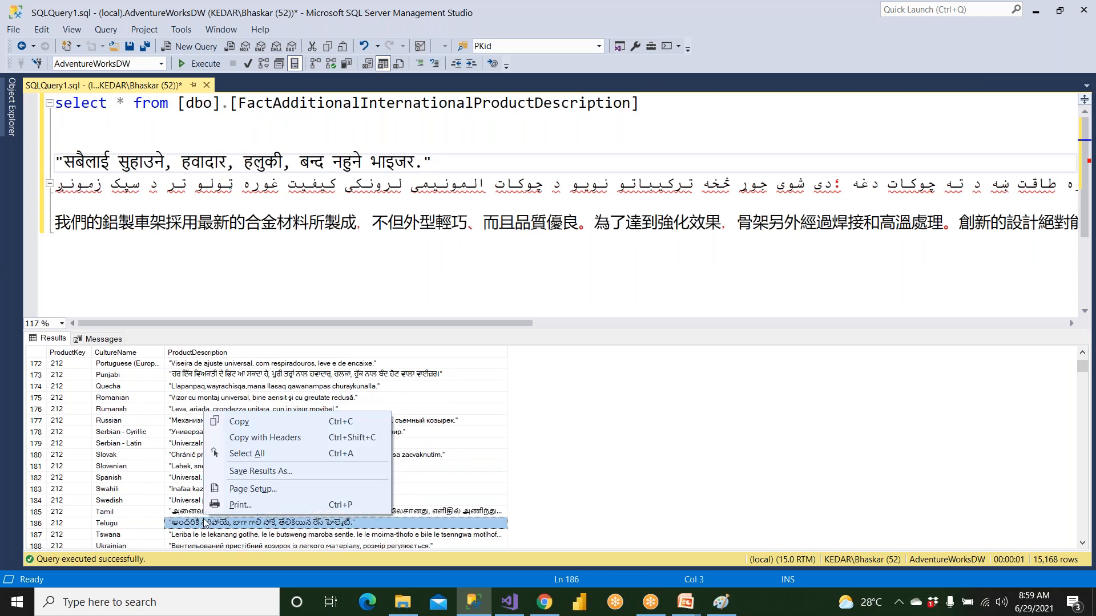
left_click(242, 423)
left_click(105, 139)
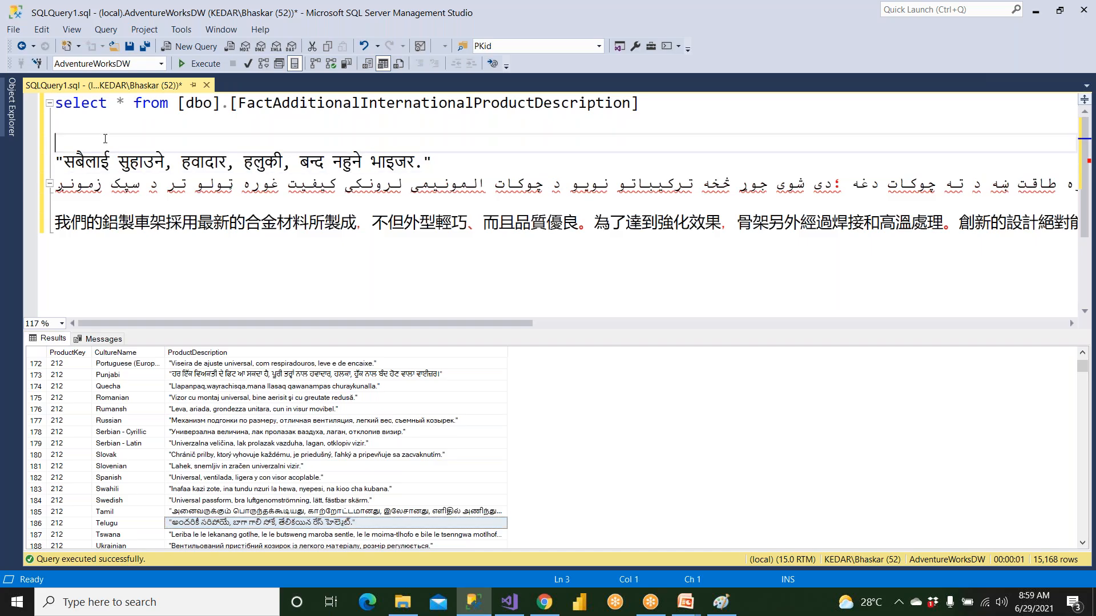
key("Return")
key("Return")
key("ctrl+v")
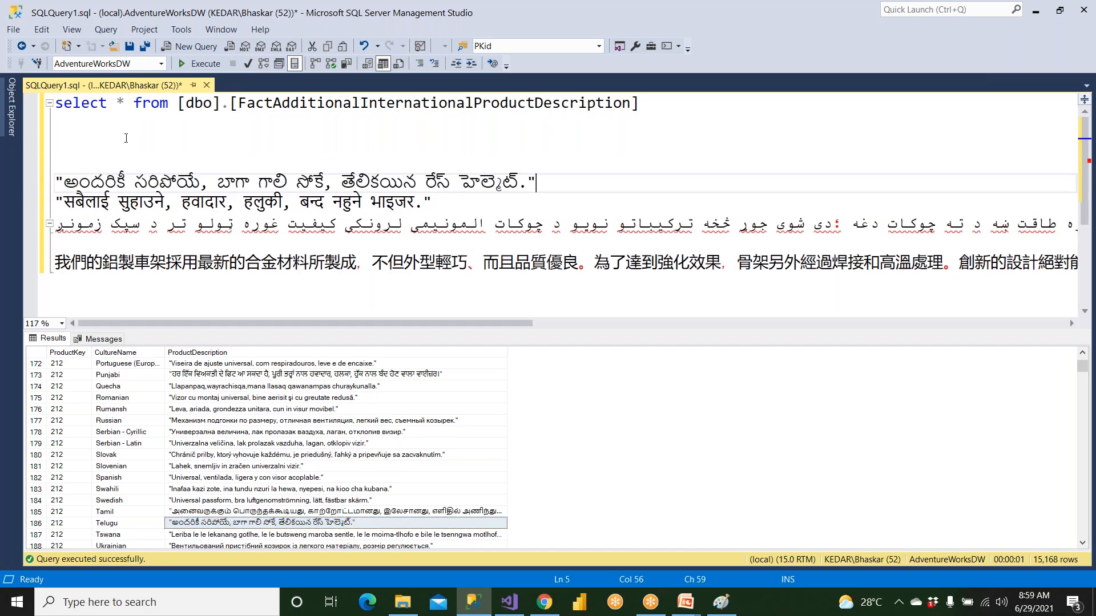
Step: Highlight the pasted Telugu text and the culture names from Romanian to Swahili in the results
key("shift+Home")
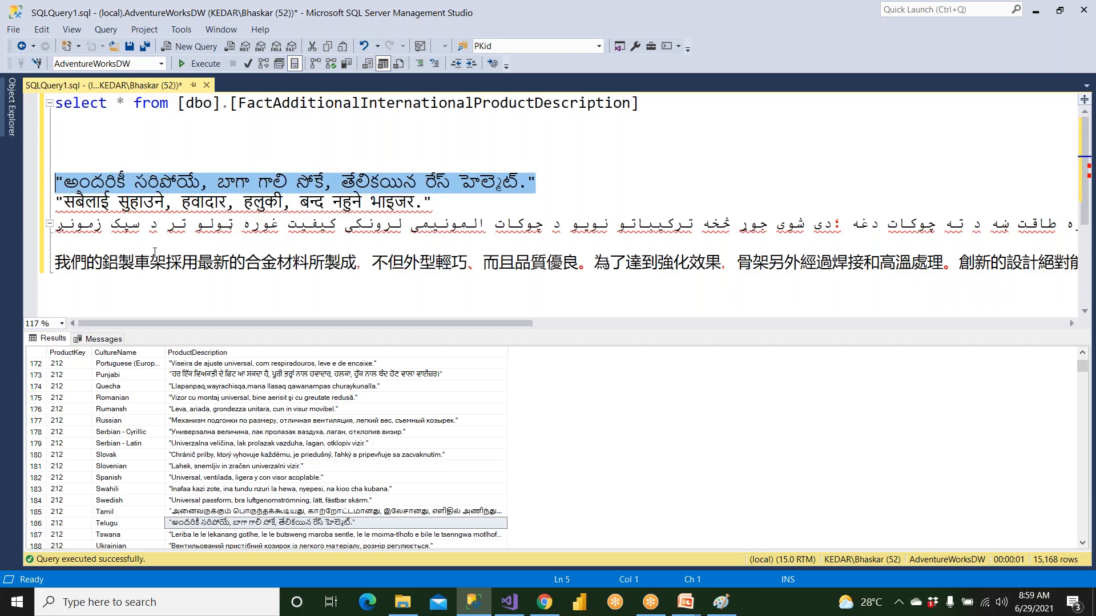
left_click(212, 343)
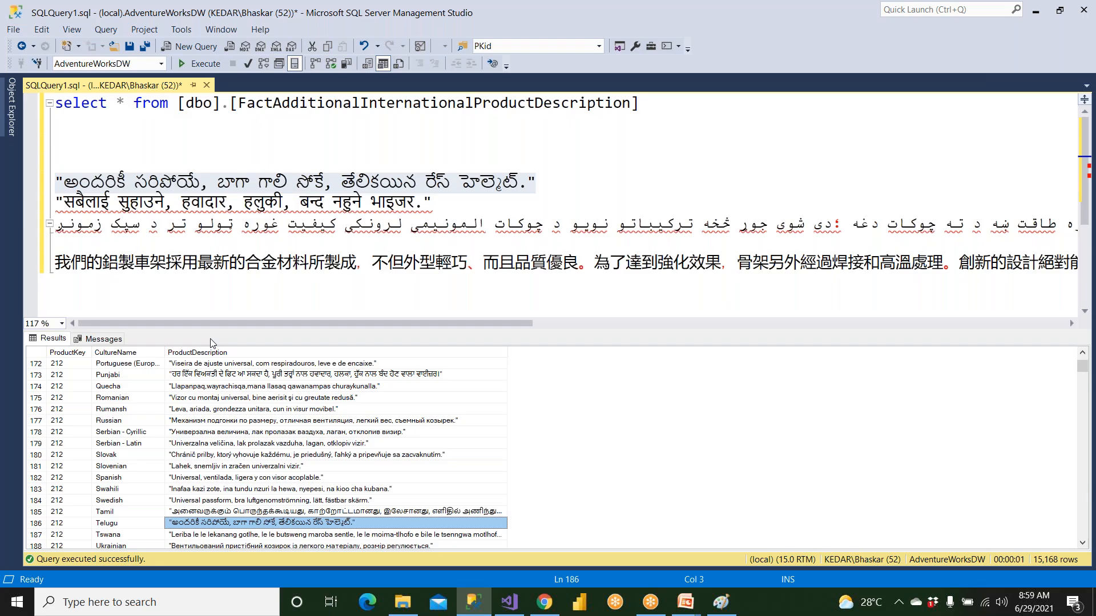
left_click_drag(110, 398, 130, 490)
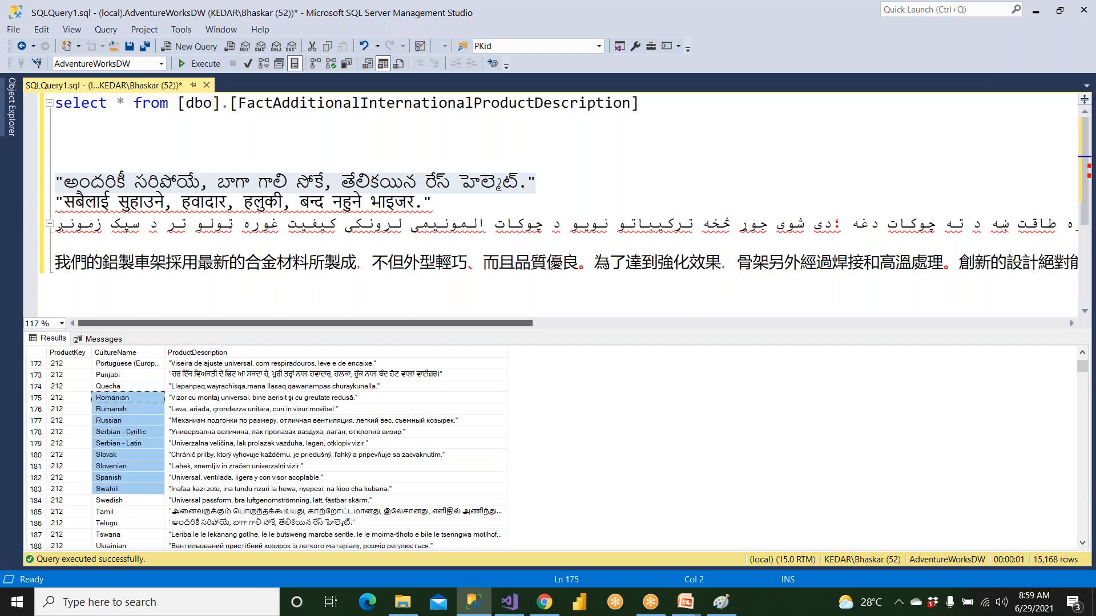
Step: Expand the FactAdditionalInternationalProductDescription table's columns, examine the ProductDescription data type, and keep Object Explorer docked open
left_click(11, 118)
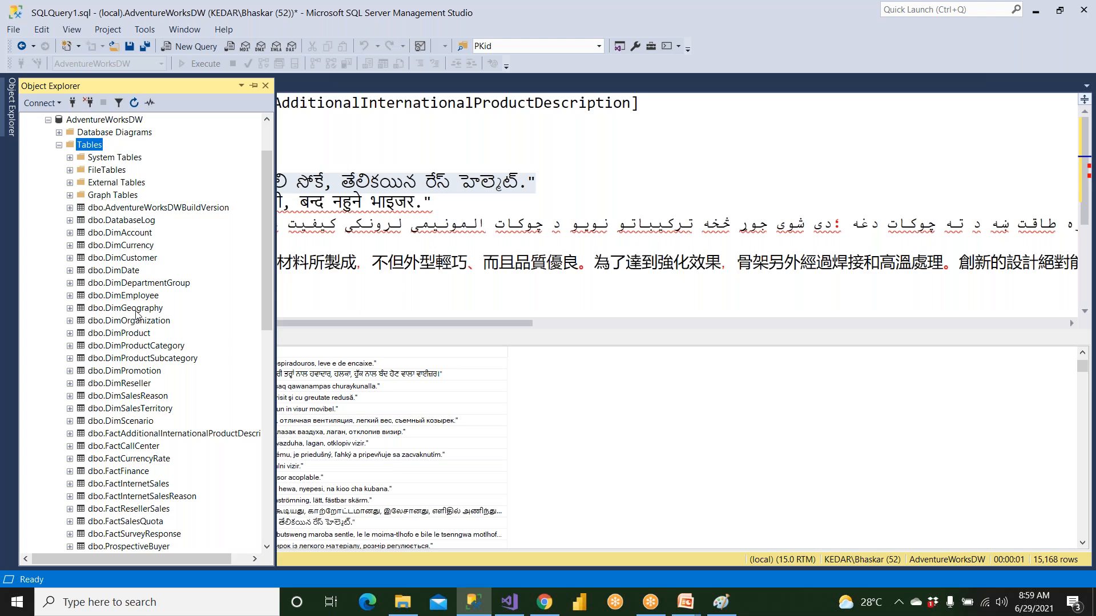
left_click(69, 434)
left_click(81, 446)
scroll(143, 411, "down", 3)
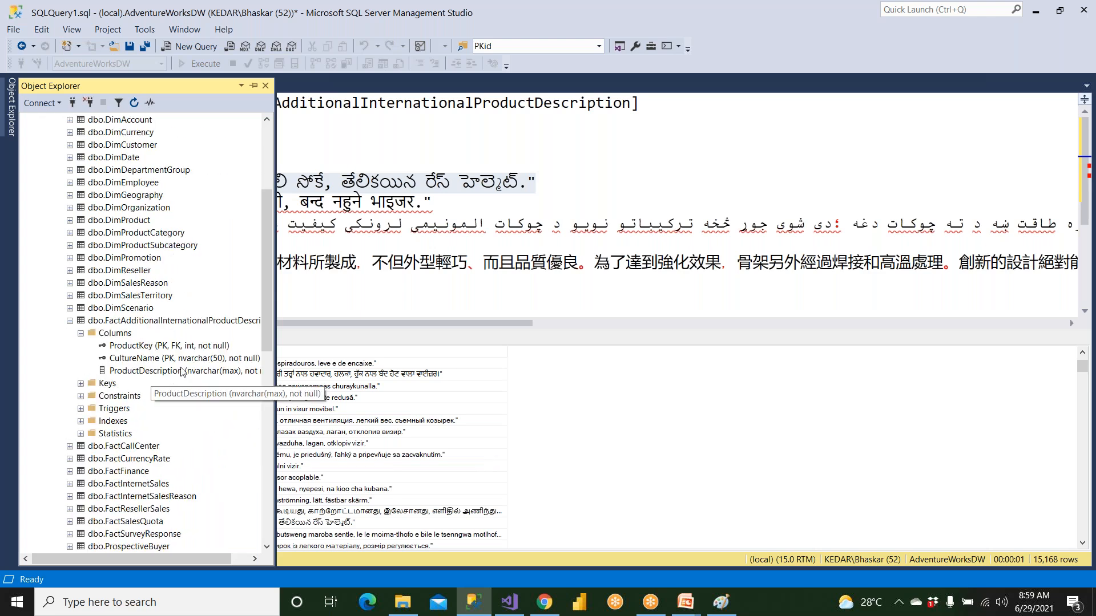
left_click(182, 371)
left_click_drag(211, 557, 233, 558)
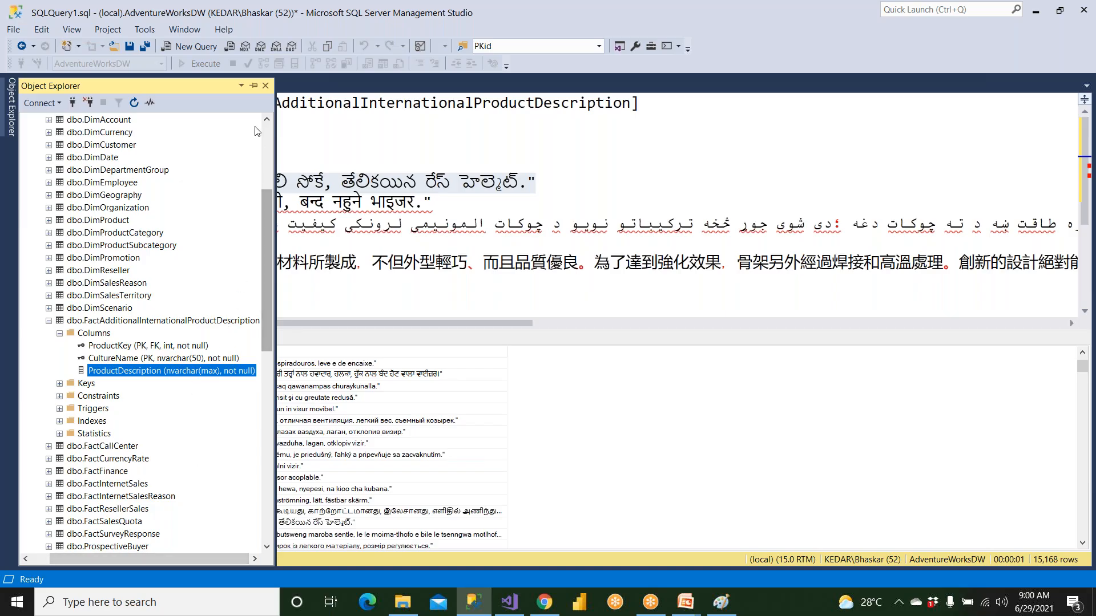
left_click(254, 85)
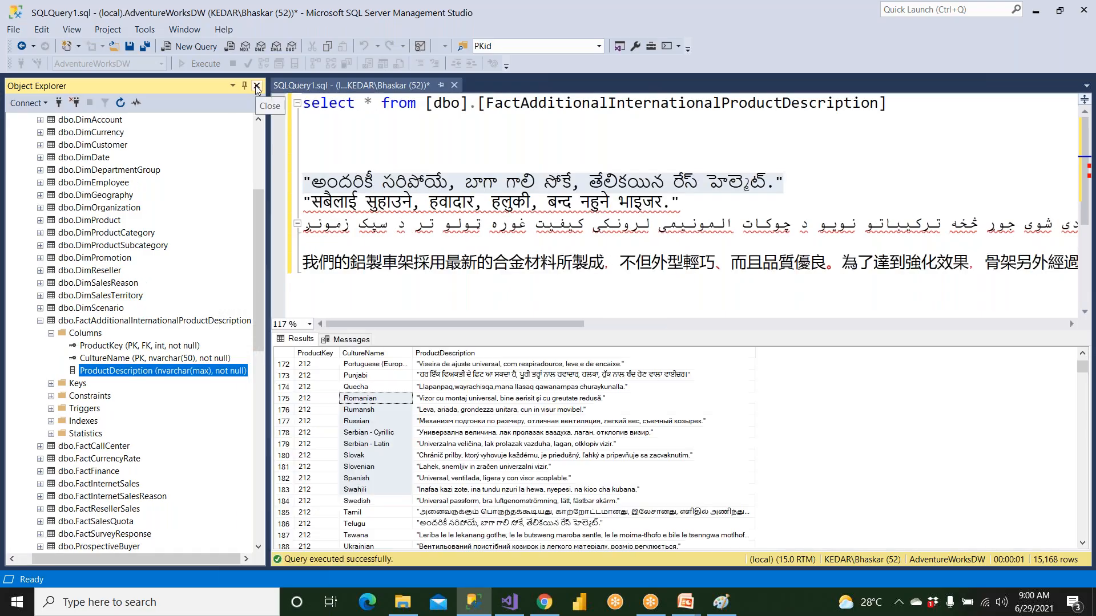
Step: Compare the ProductDescription column definition with the multilingual descriptions in the results, including the Basque to Chinese - Trad rows of product 213
left_click(454, 386)
scroll(463, 445, "down", 1)
scroll(477, 432, "down", 5)
left_click_drag(475, 421, 490, 501)
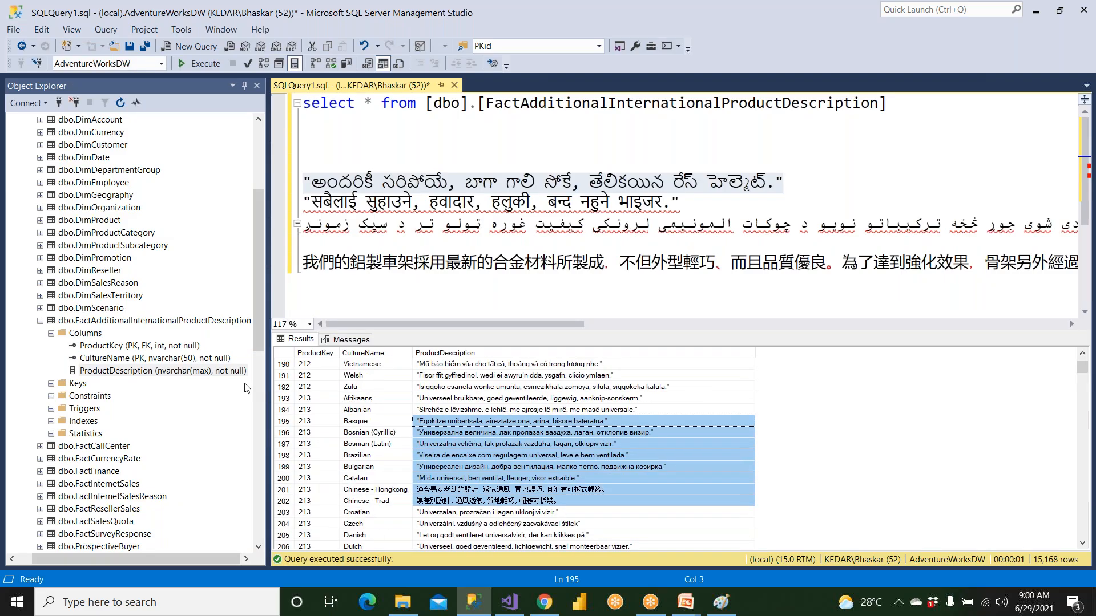
left_click(165, 372)
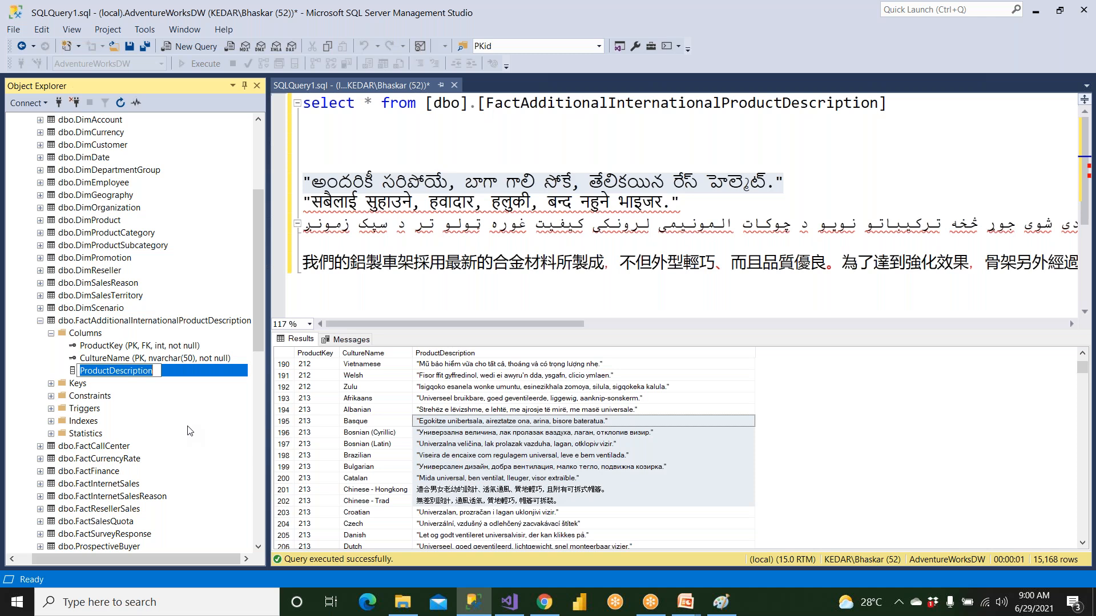
left_click(488, 398)
scroll(486, 474, "down", 9)
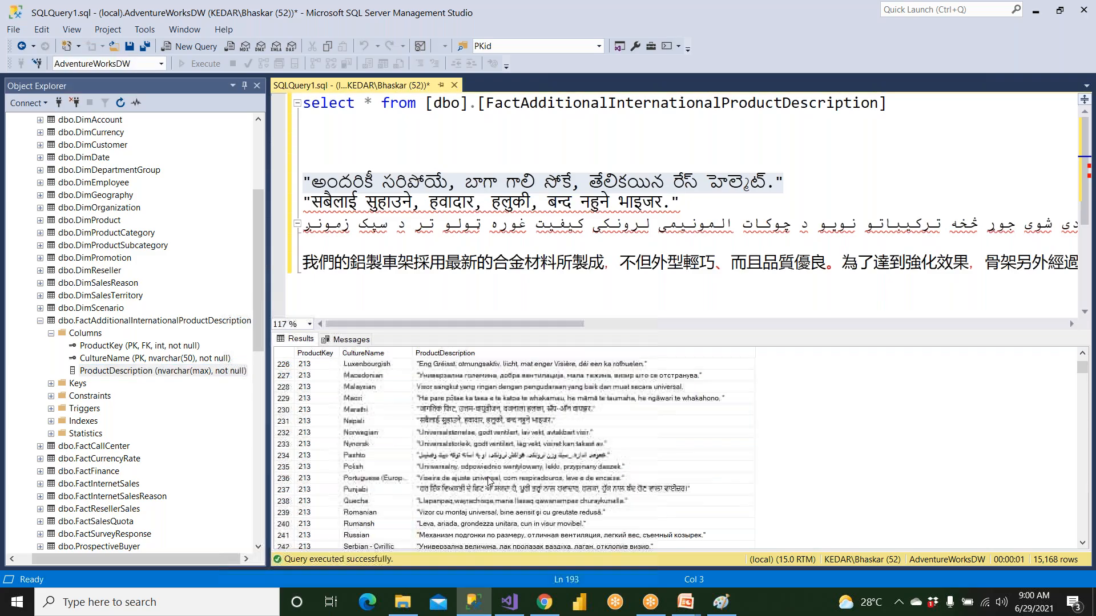
Step: Examine product 213's culture names and descriptions, including Kannada, Italian, Irish, Inuktitut, Korean, Maori, Nepali, Marathi and Punjabi
right_click(441, 398)
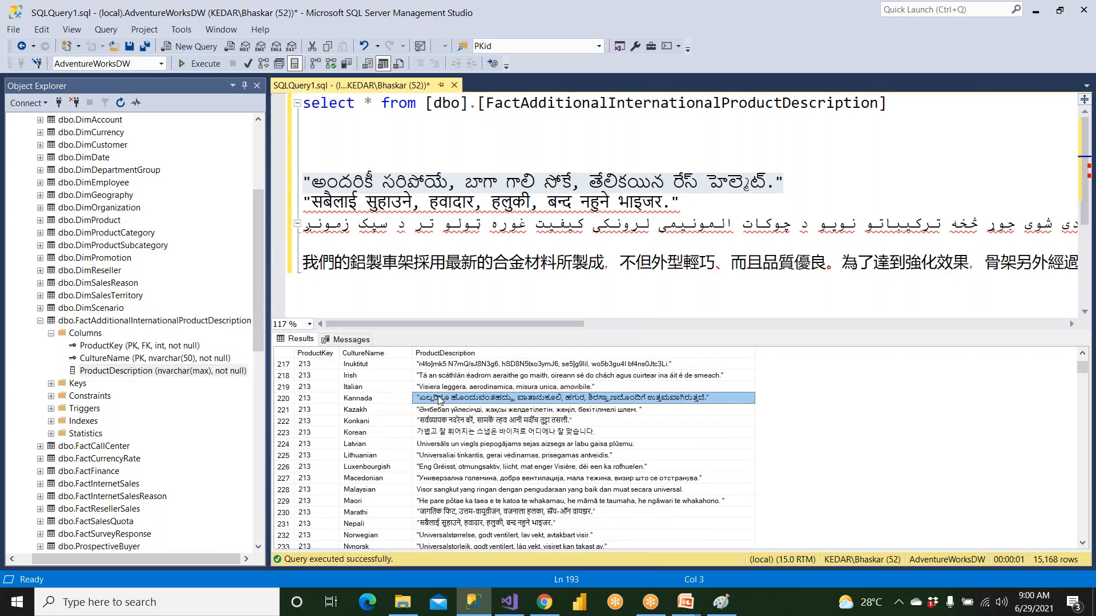
left_click(376, 399)
left_click(371, 388)
left_click(368, 376)
left_click(367, 365)
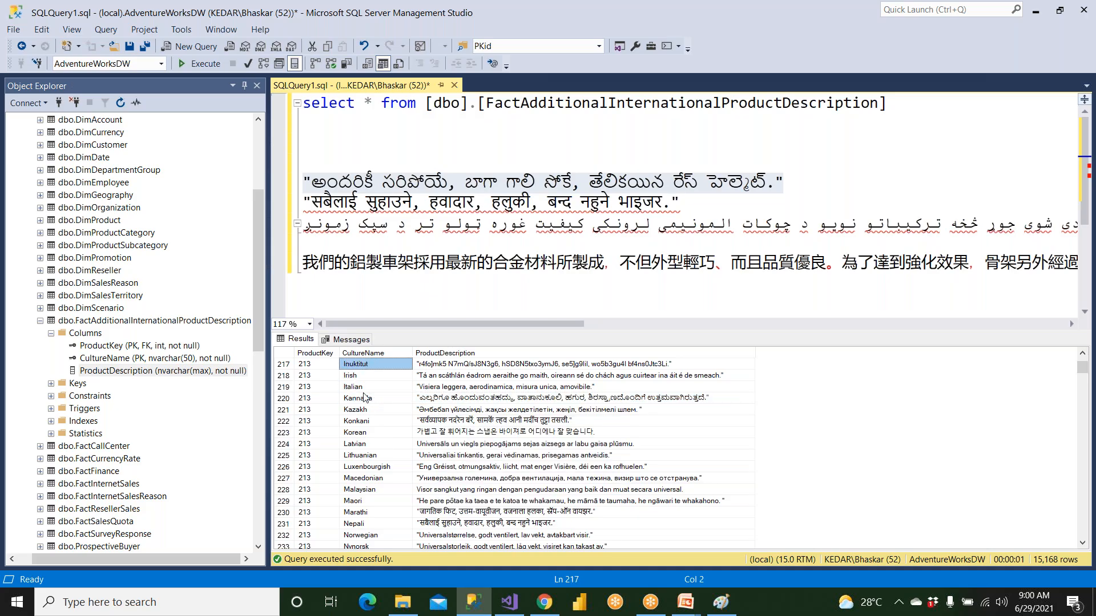
left_click(365, 433)
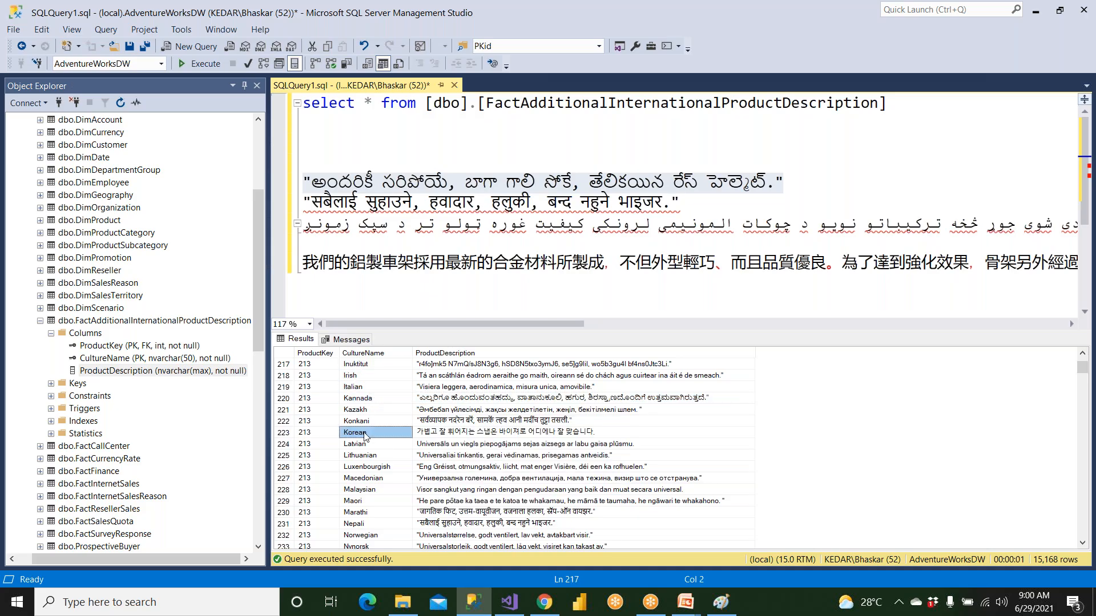
left_click(371, 501)
left_click(374, 526)
left_click(375, 512)
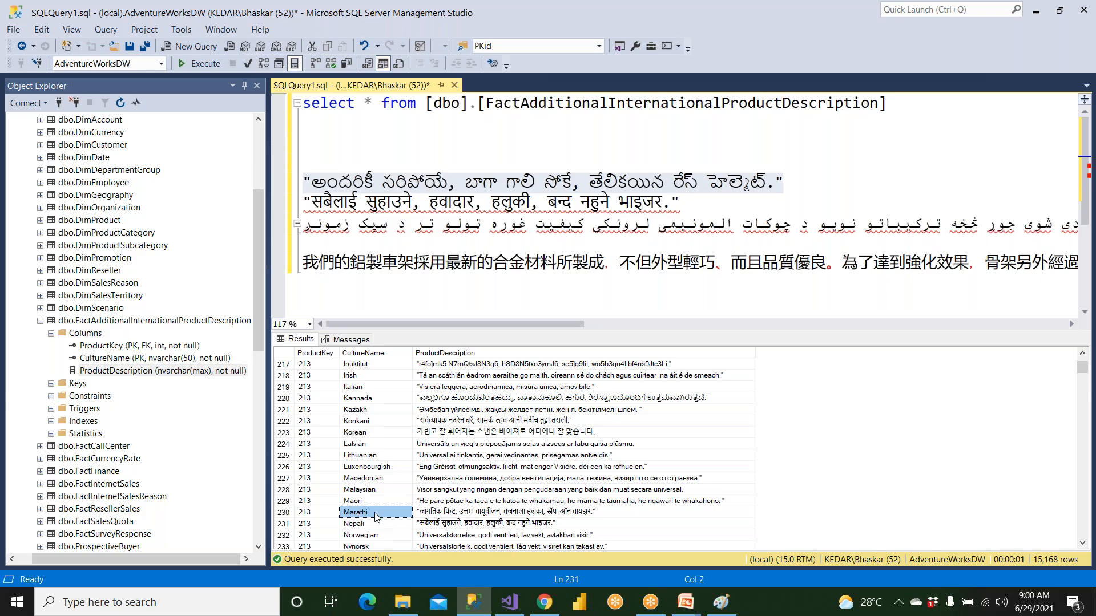
scroll(376, 517, "down", 3)
left_click(368, 490)
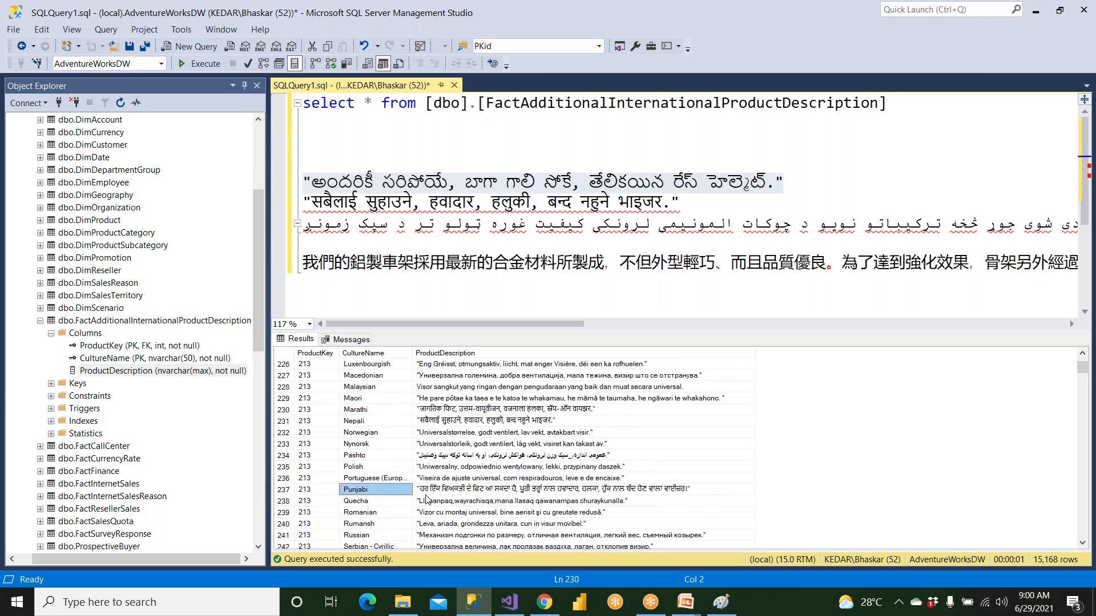
Step: Examine product 213's culture names and descriptions from Quecha through Romanian, Rumansh and Russian down to Urdu
left_click(375, 501)
left_click(375, 512)
left_click(375, 524)
left_click(376, 535)
scroll(377, 536, "down", 2)
left_click(372, 525)
scroll(372, 531, "down", 1)
scroll(371, 528, "down", 2)
left_click(367, 503)
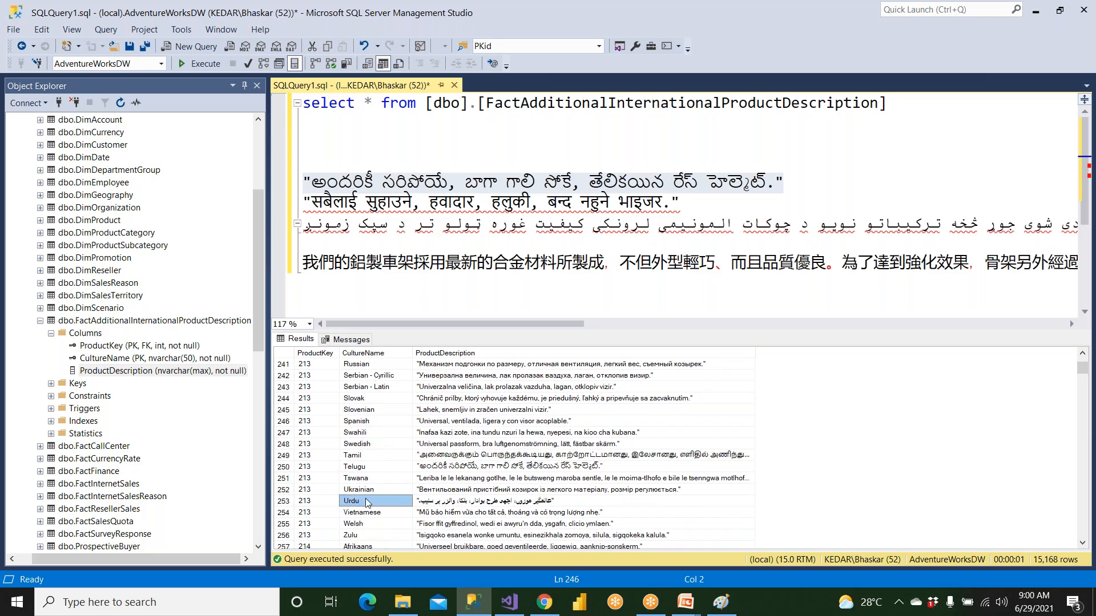
Step: Examine product 213's Tswana, Telugu, Tamil, Swedish and Swahili culture names in the results
left_click(366, 479)
left_click(365, 467)
left_click(366, 456)
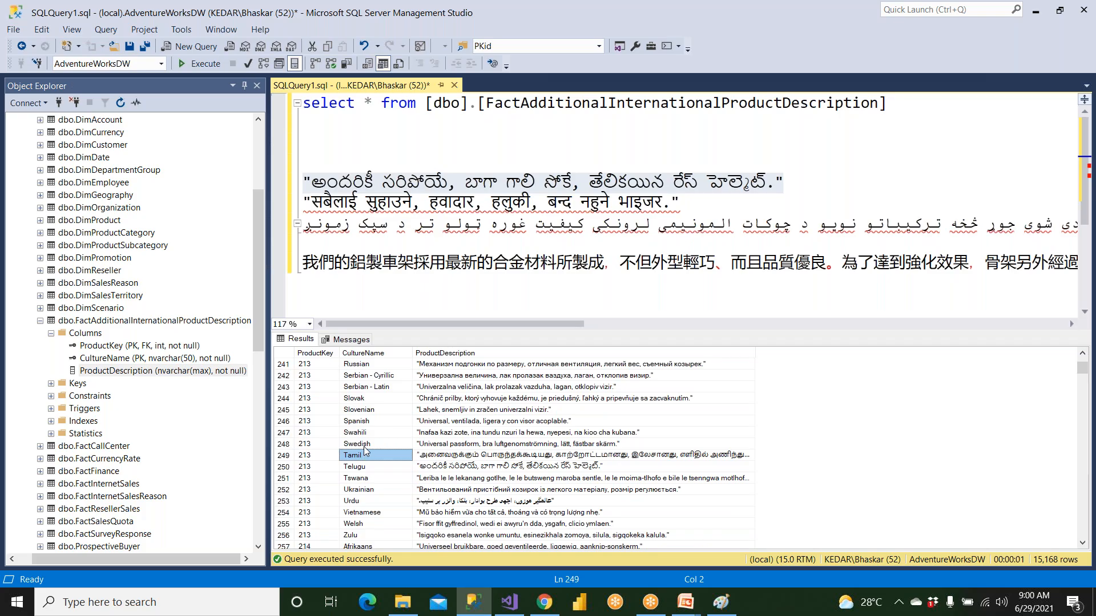
left_click(365, 444)
left_click(365, 434)
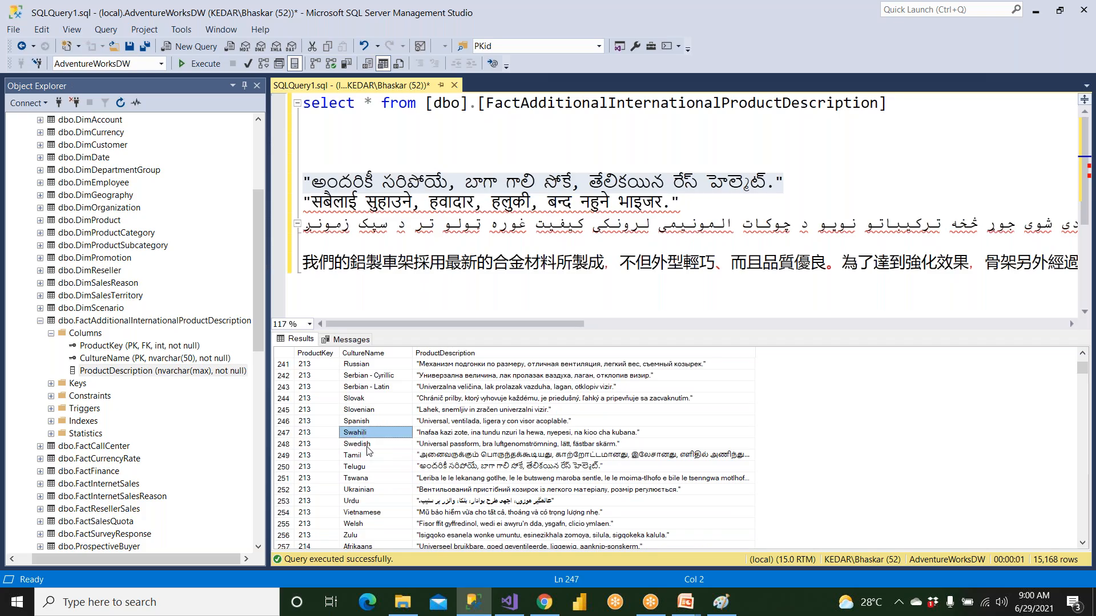
Step: Copy product 213's Tamil description from the results into a blank query line above the Telugu text
right_click(436, 457)
left_click(457, 467)
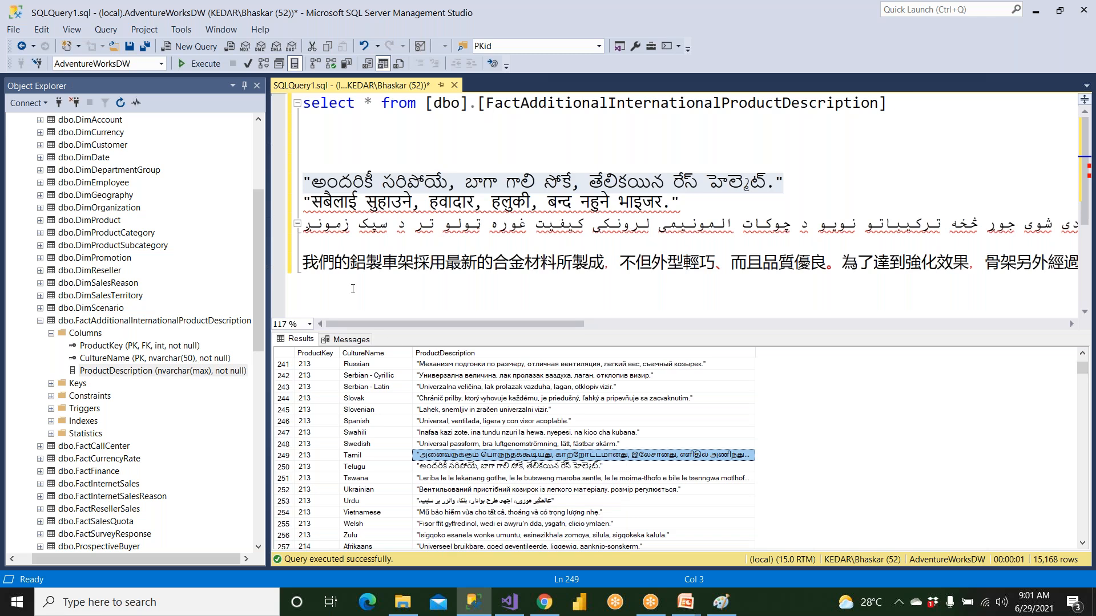
left_click(334, 146)
key("ctrl+v")
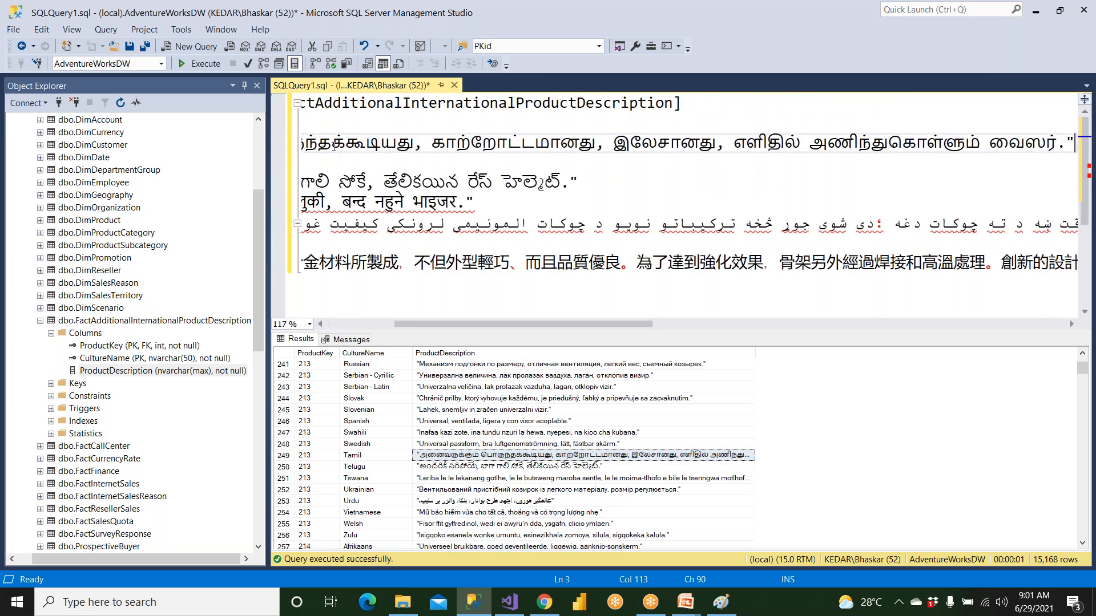
Step: Look at the Hindi-captioned cube browser in Visual Studio, then return to Management Studio and select product 213's Telugu description
left_click(509, 602)
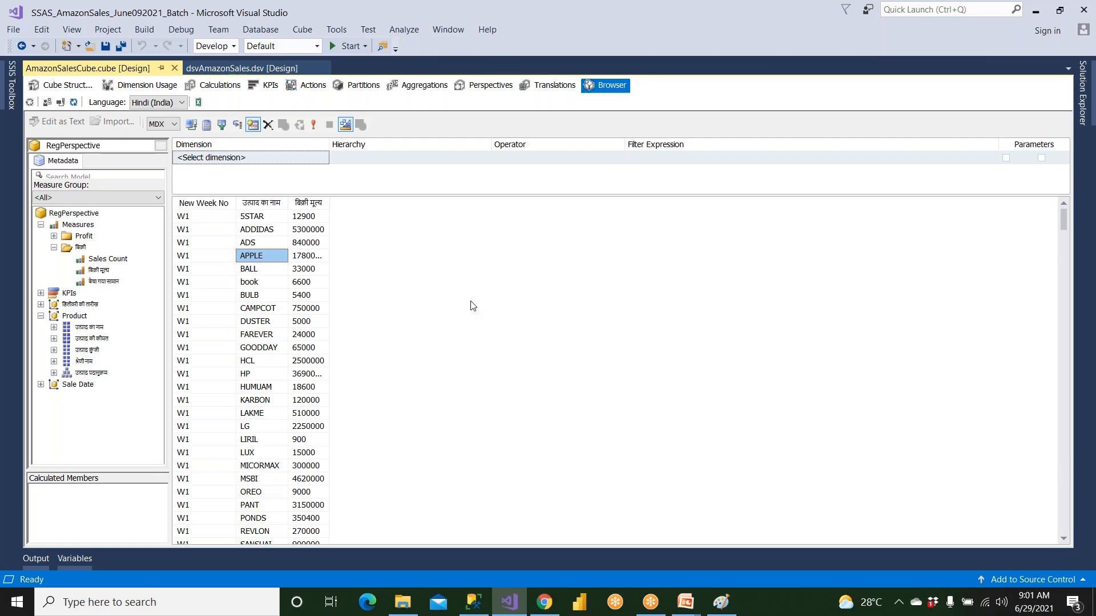
left_click(474, 602)
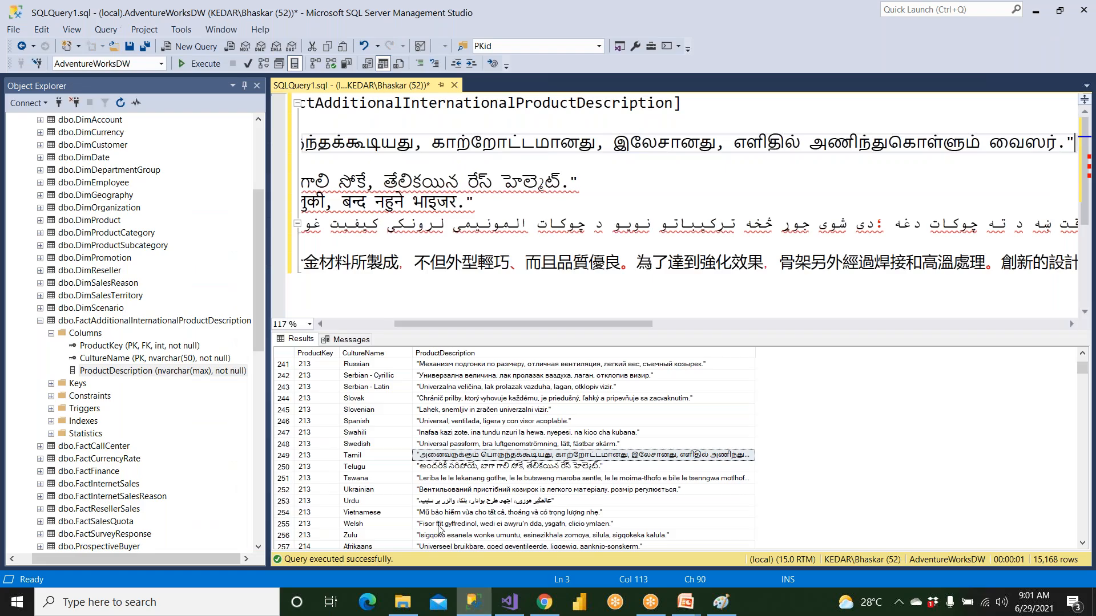
left_click(449, 468)
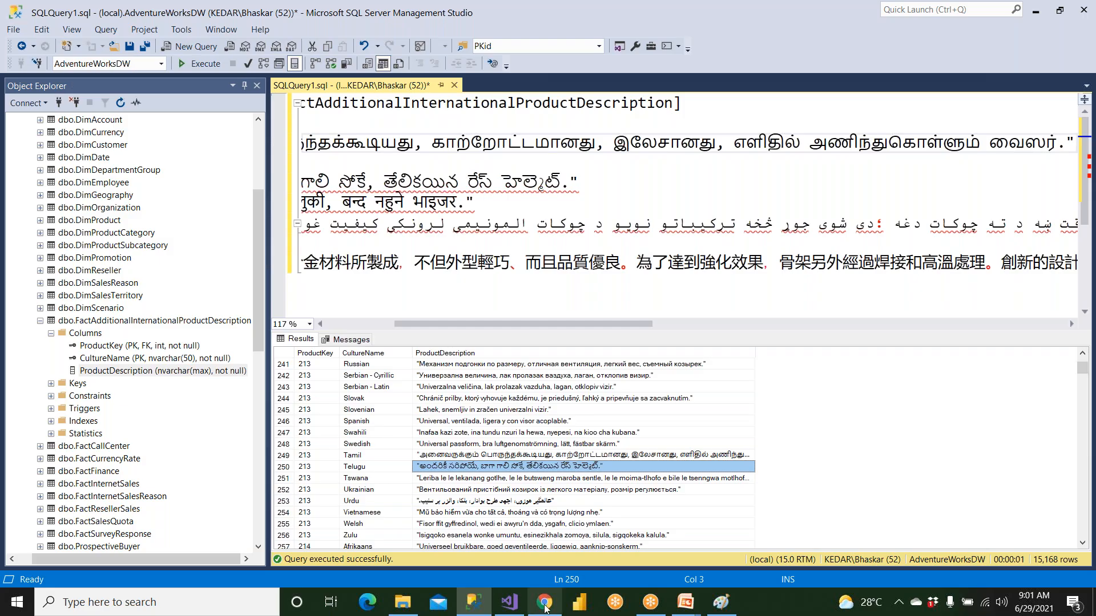
Step: Switch to Visual Studio and review AmazonSalesCube's translations, perspectives, aggregations and partitions
left_click(509, 610)
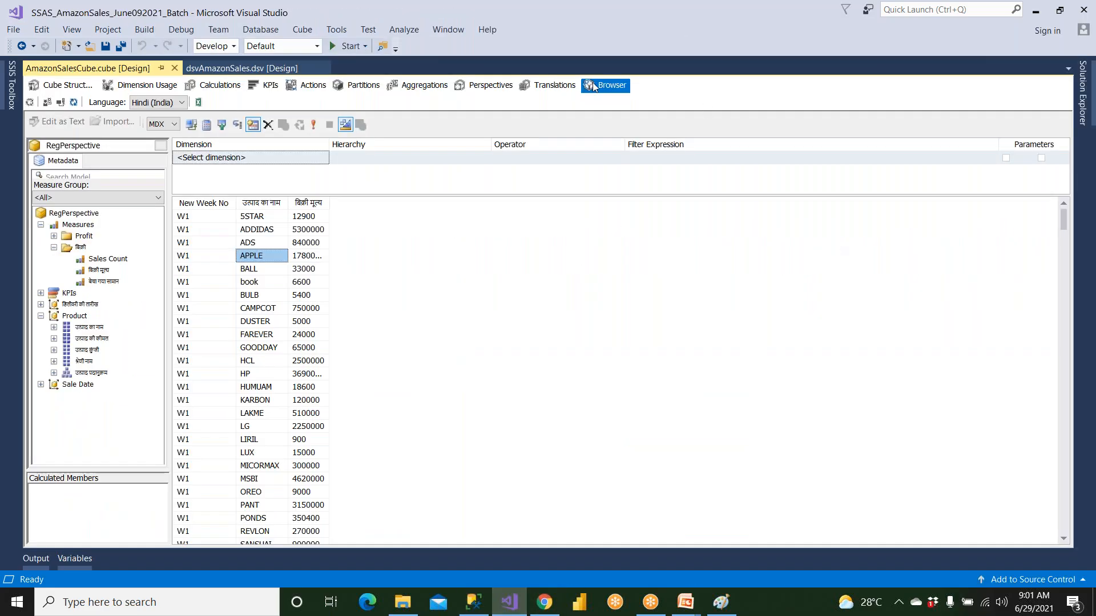
left_click(559, 85)
left_click(494, 86)
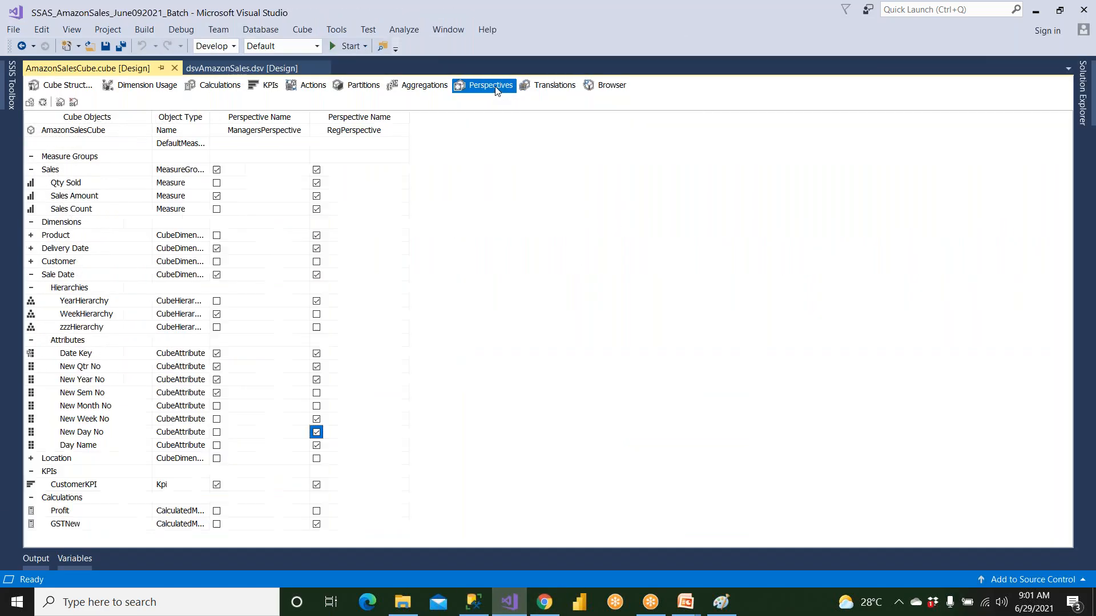
left_click(439, 91)
left_click(356, 86)
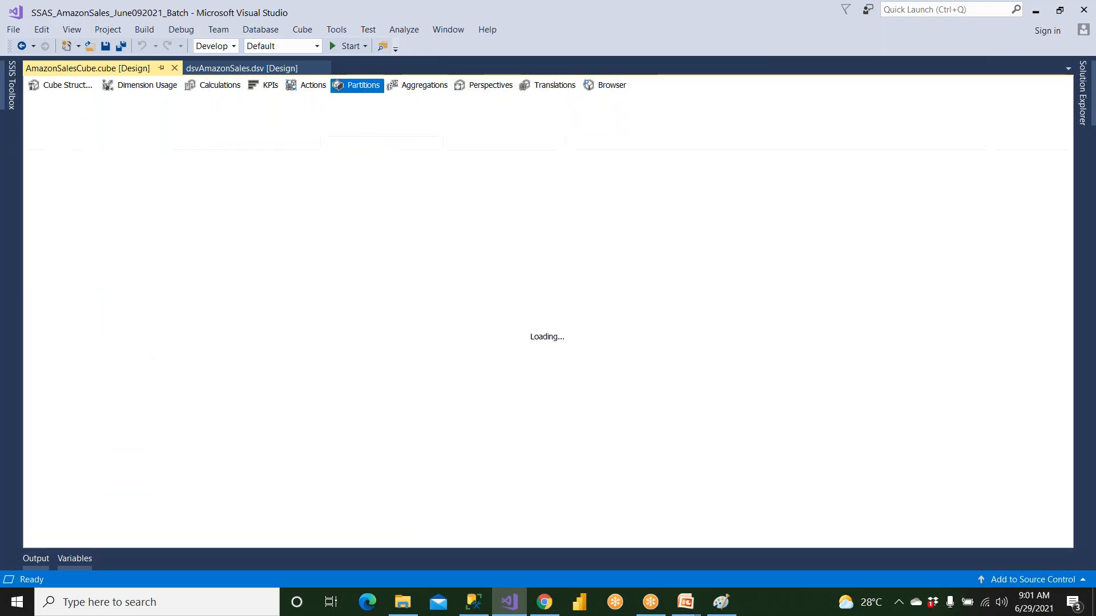
left_click(406, 89)
left_click(354, 87)
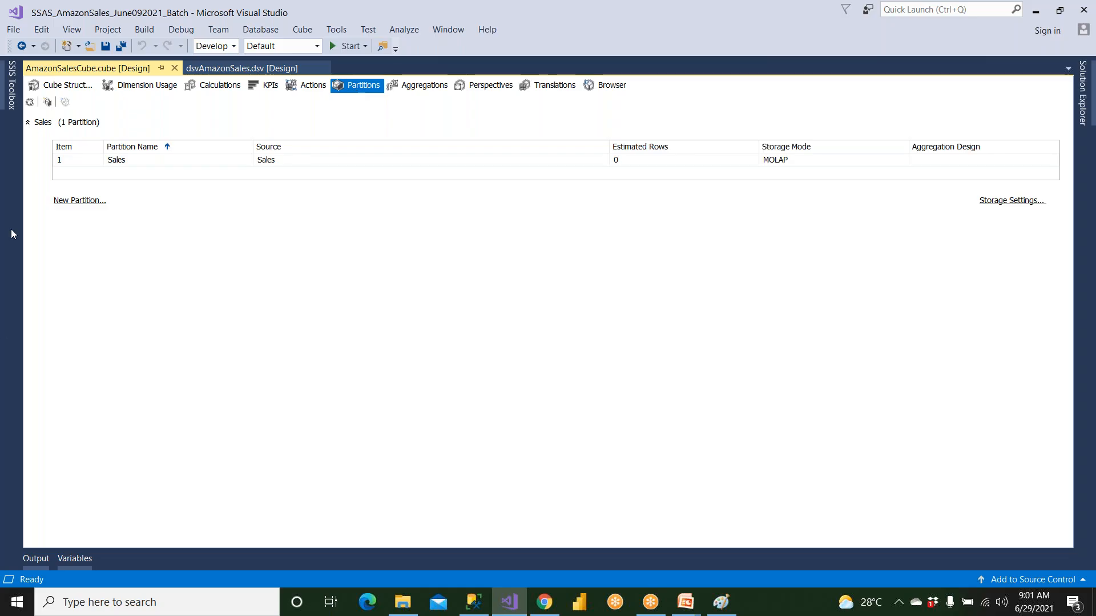
Step: Open AmazonSalesCube's structure and save the cube
left_click(71, 87)
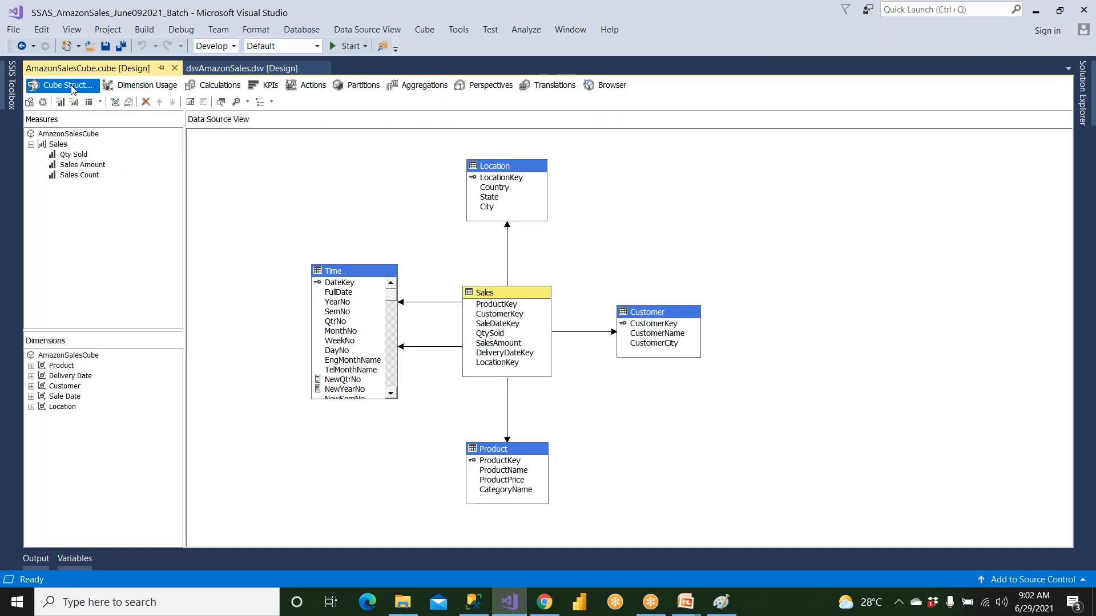
left_click(106, 48)
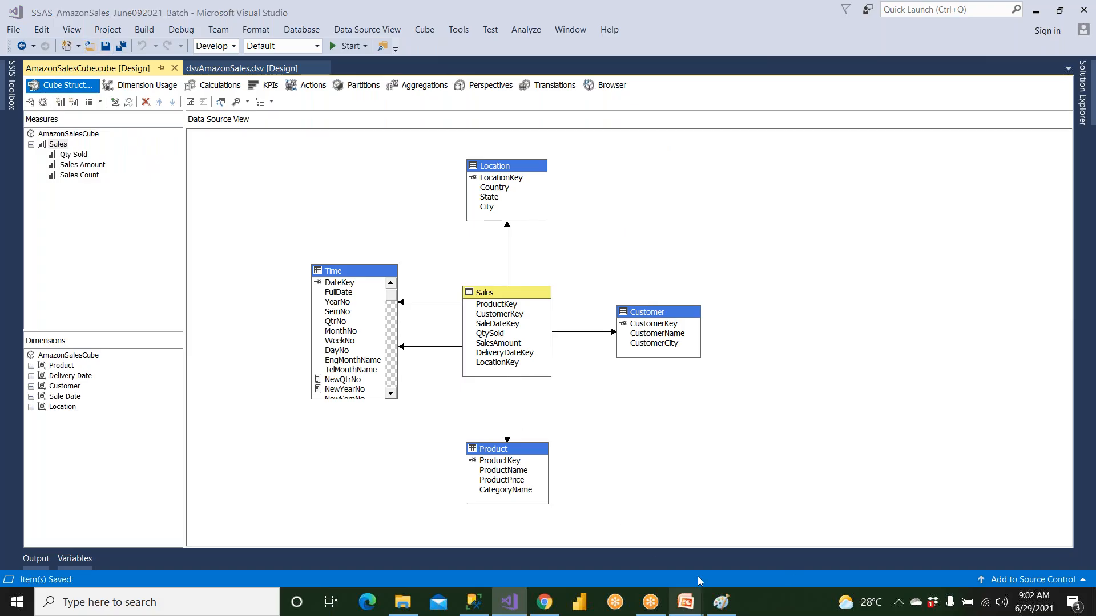
Step: Switch to the PowerPoint slide show and advance through the Translations slides to the Perspectives and Translations slide
mouse_move(685, 599)
left_click(723, 549)
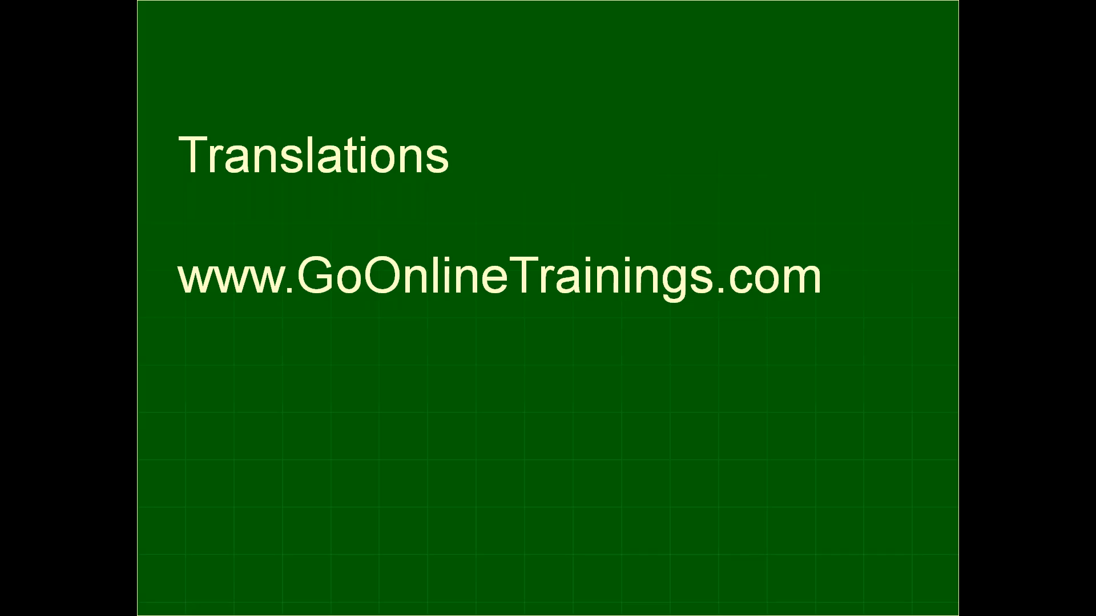
left_click(578, 350)
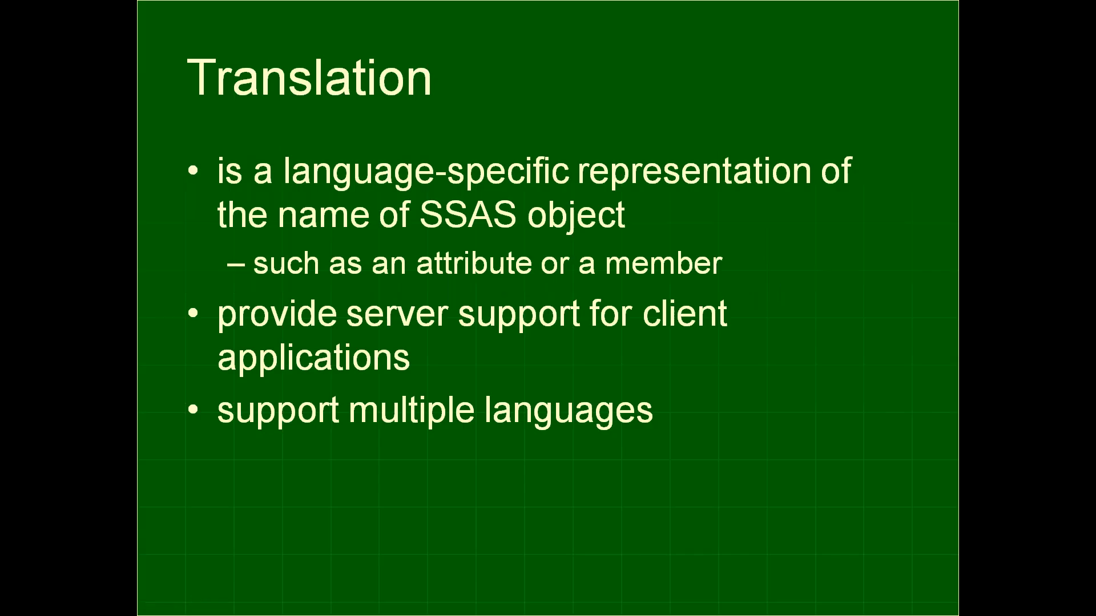
key("Right")
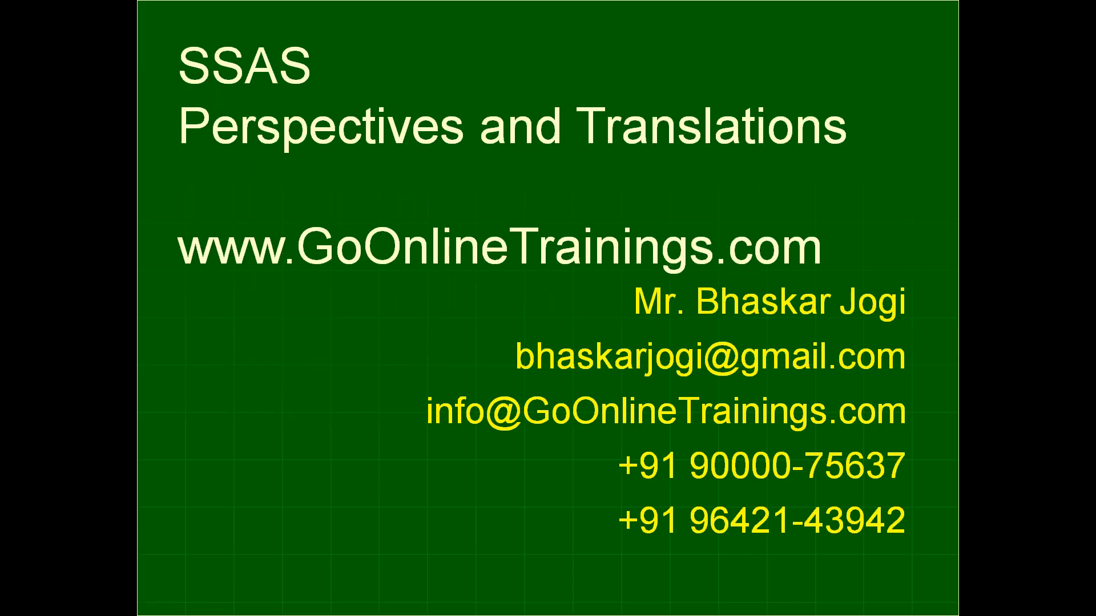